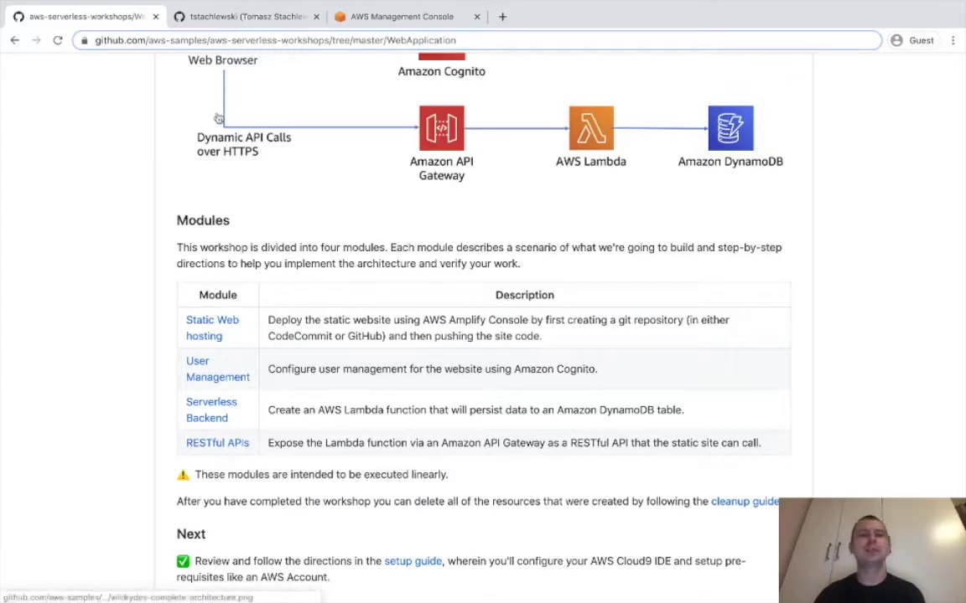
Open the Static Web hosting module instructions and select the example git clone URL.
{"action": "scroll", "coordinate": [251, 352], "scroll_direction": "up", "scroll_amount": 3}
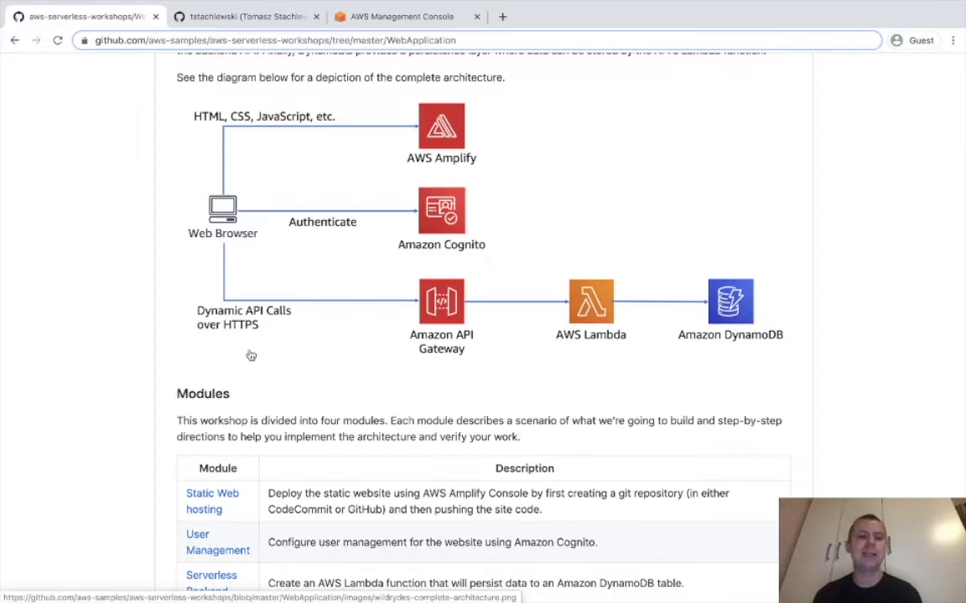
{"action": "scroll", "coordinate": [251, 357], "scroll_direction": "down", "scroll_amount": 3}
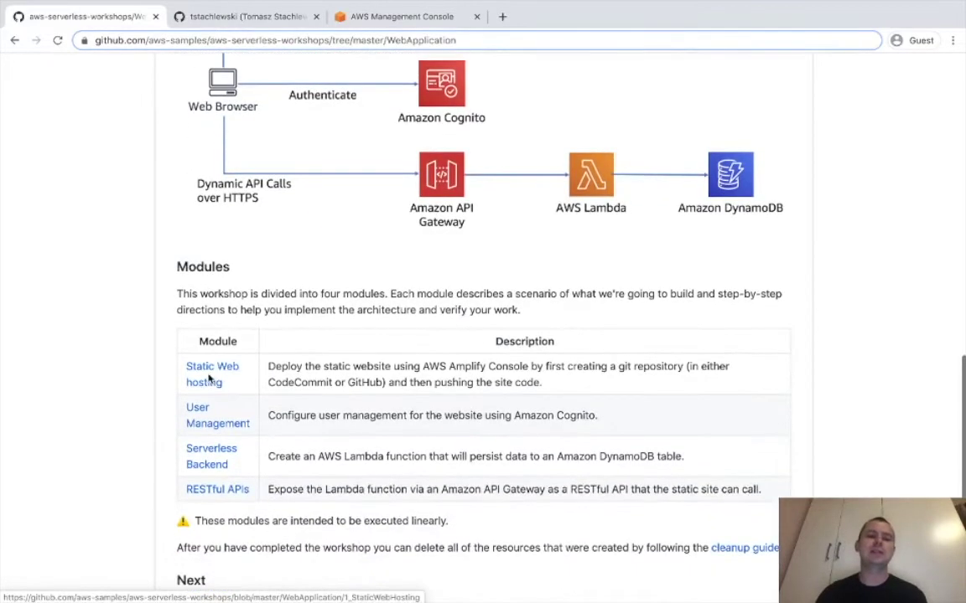
{"action": "left_click", "coordinate": [213, 374]}
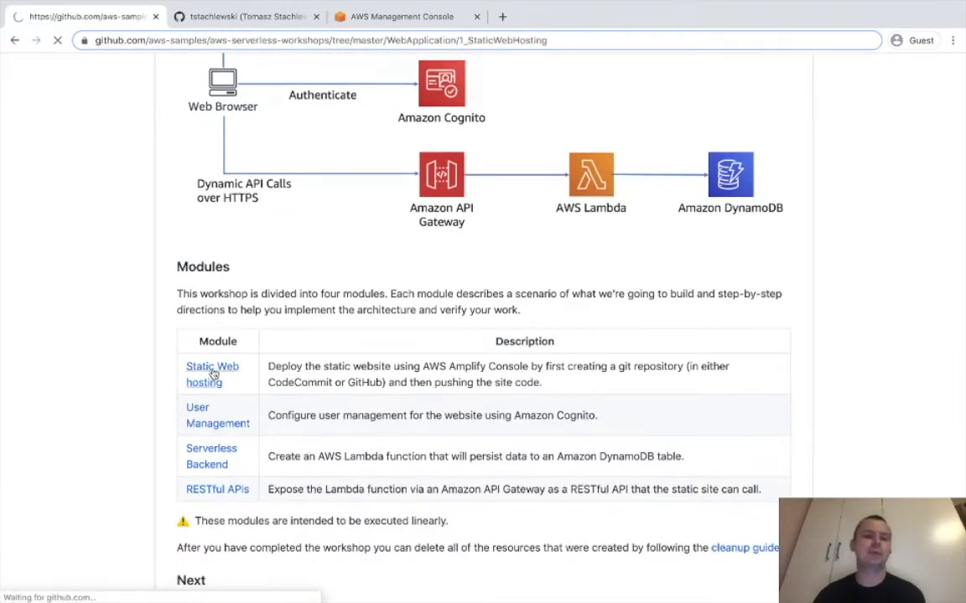
{"action": "scroll", "coordinate": [214, 374], "scroll_direction": "down", "scroll_amount": 2}
{"action": "scroll", "coordinate": [212, 375], "scroll_direction": "down", "scroll_amount": 20}
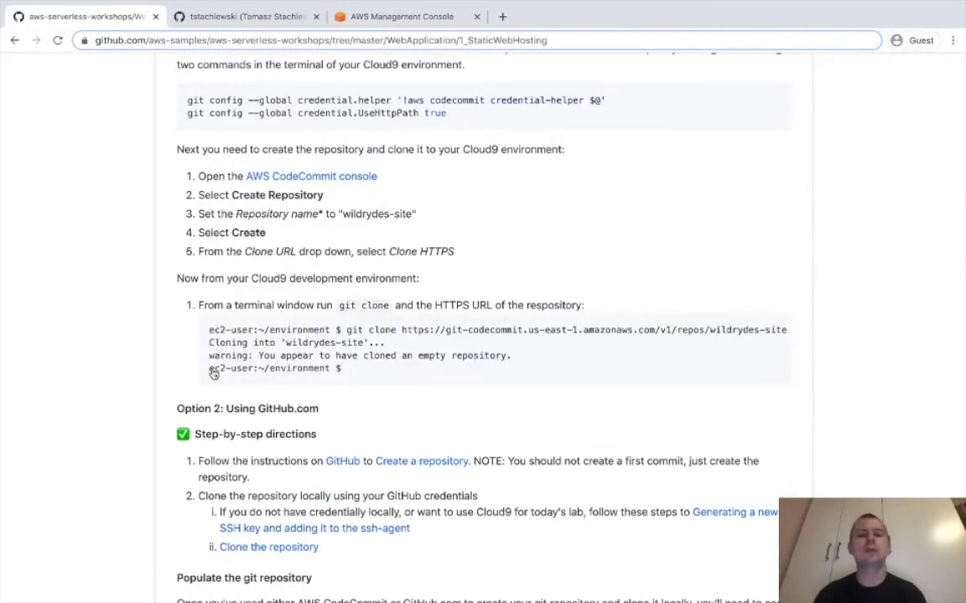
{"action": "mouse_move", "coordinate": [400, 330]}
{"action": "left_mouse_down"}
{"action": "mouse_move", "coordinate": [793, 328]}
{"action": "mouse_move", "coordinate": [779, 328]}
{"action": "left_mouse_up"}
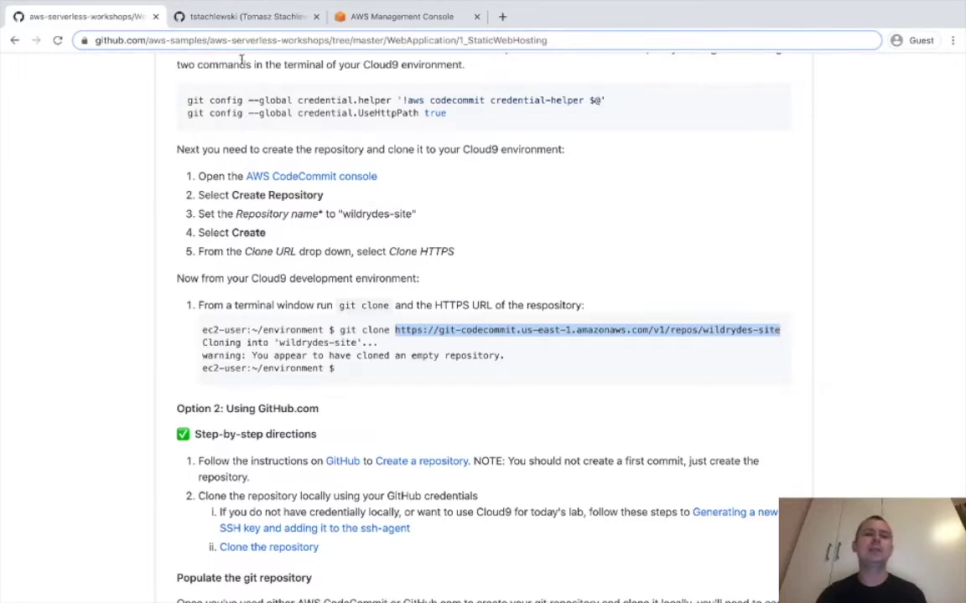
{"action": "left_click", "coordinate": [232, 16]}
Browse the account's list of repositories on the profile page.
{"action": "left_click", "coordinate": [381, 131]}
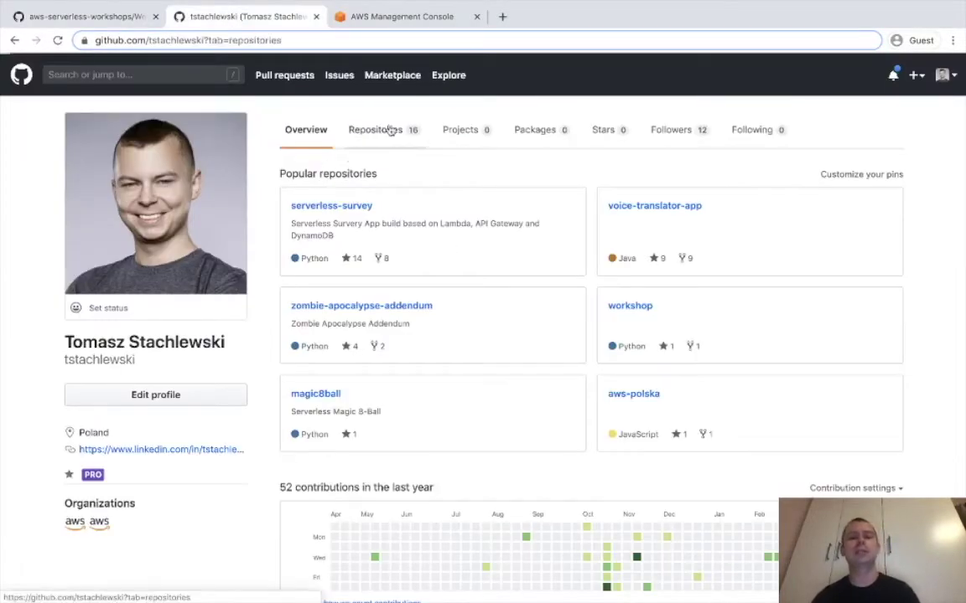
{"action": "scroll", "coordinate": [468, 342], "scroll_direction": "down", "scroll_amount": 3}
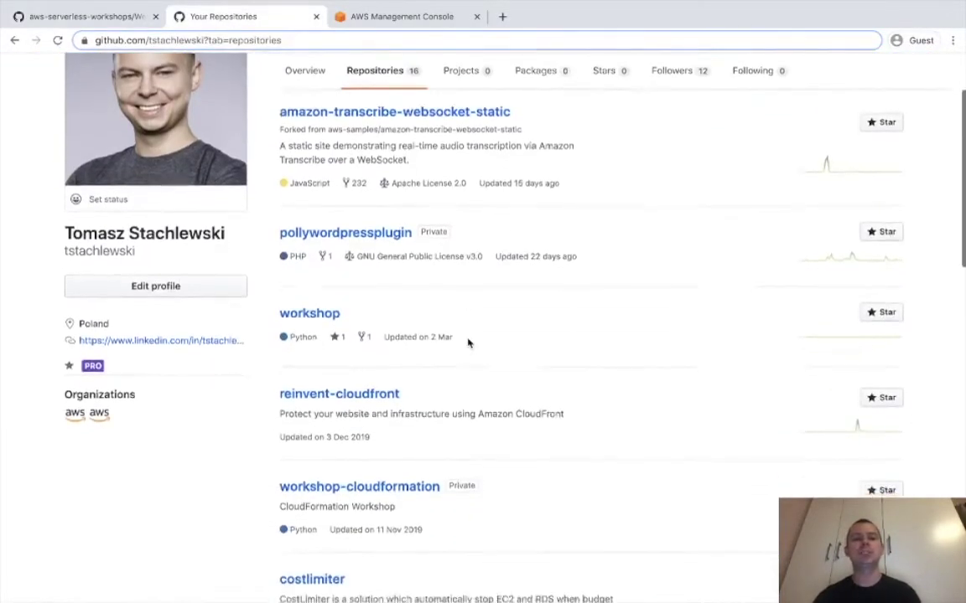
{"action": "scroll", "coordinate": [468, 339], "scroll_direction": "down", "scroll_amount": 2}
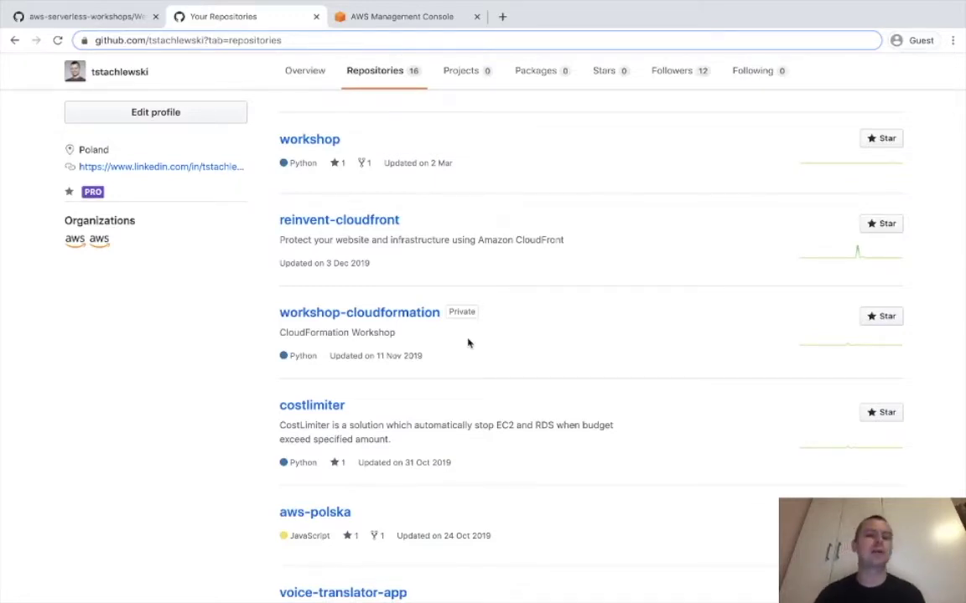
{"action": "scroll", "coordinate": [468, 342], "scroll_direction": "up", "scroll_amount": 6}
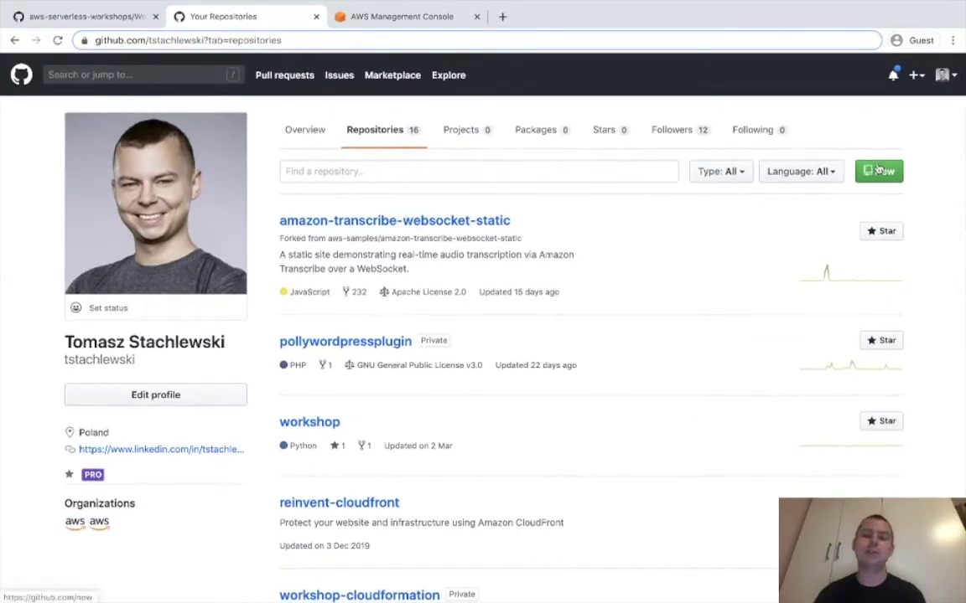
Create a new private repository named jednorozce.
{"action": "left_click", "coordinate": [878, 170]}
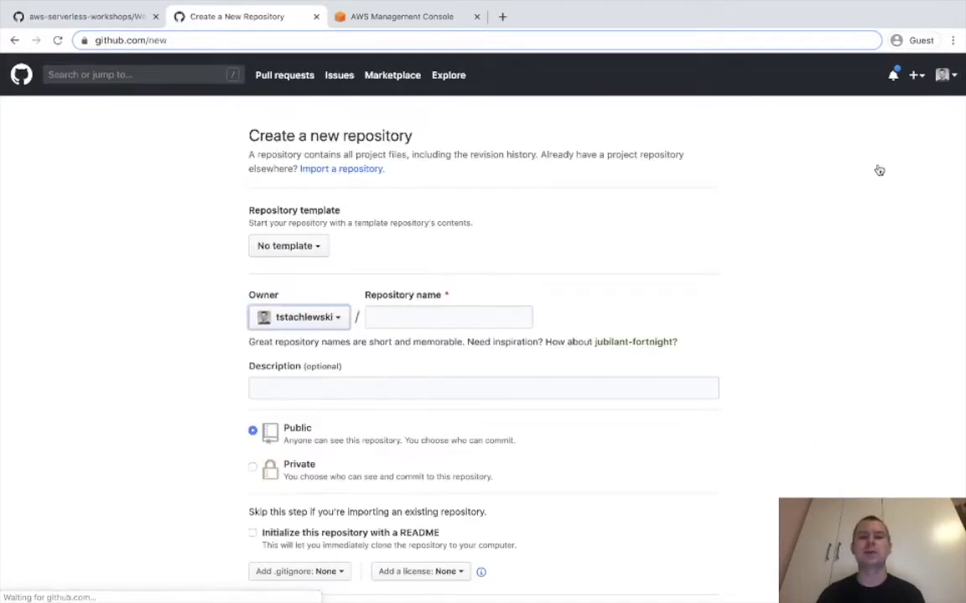
{"action": "left_click", "coordinate": [412, 318]}
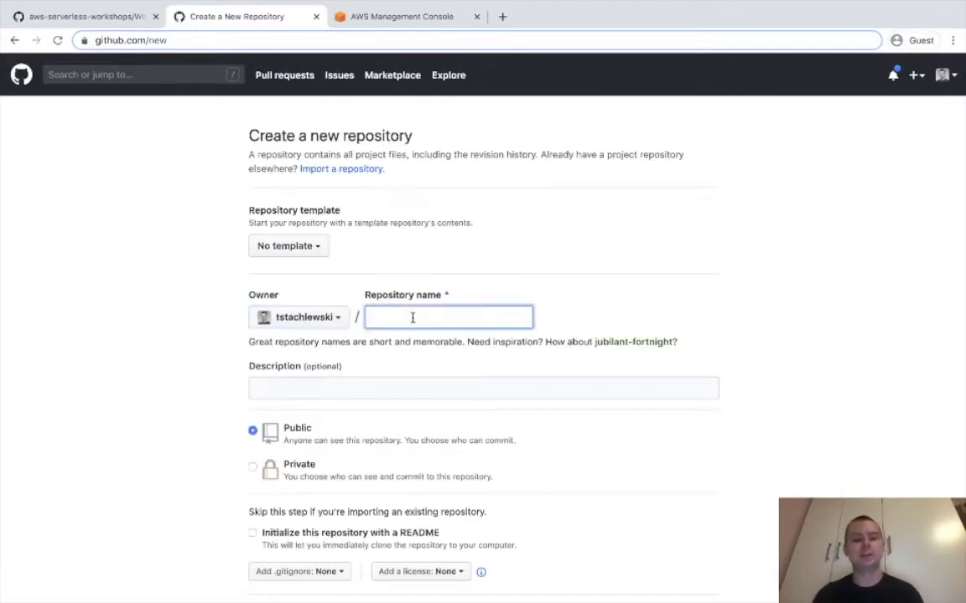
{"action": "type", "text": "jedno"}
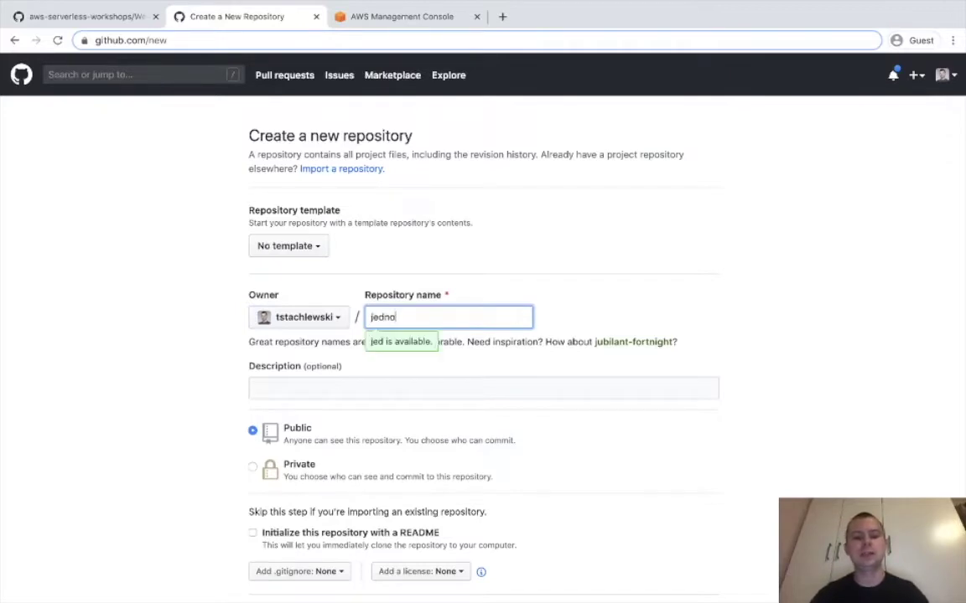
{"action": "type", "text": "rozce"}
{"action": "scroll", "coordinate": [175, 385], "scroll_direction": "down", "scroll_amount": 1}
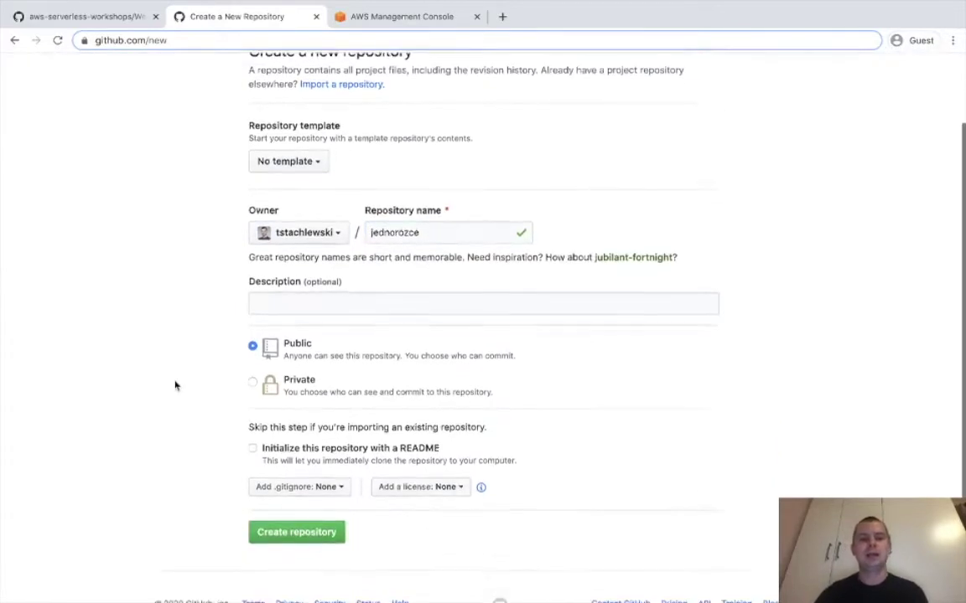
{"action": "left_click", "coordinate": [254, 371]}
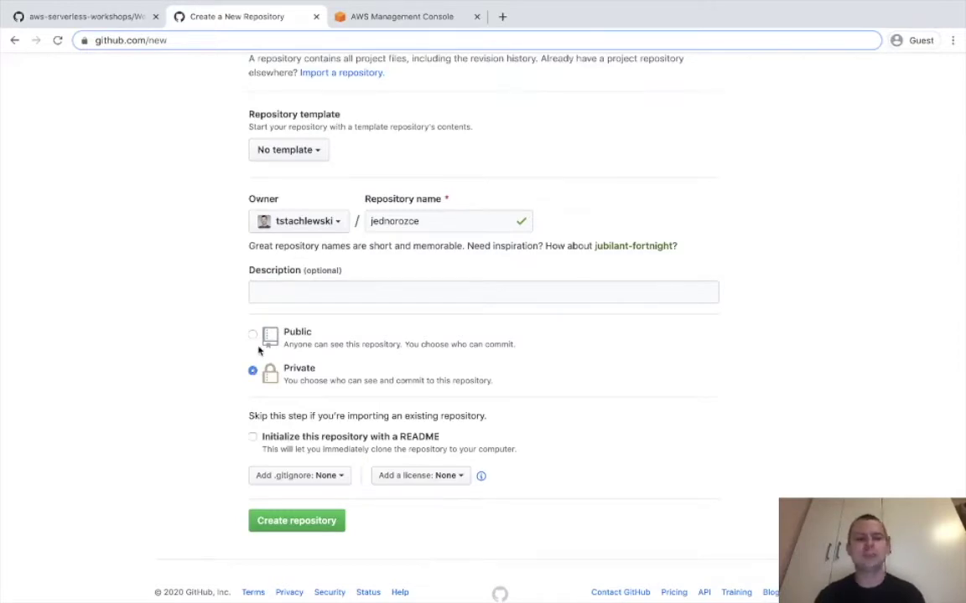
{"action": "scroll", "coordinate": [259, 351], "scroll_direction": "down", "scroll_amount": 1}
{"action": "left_click", "coordinate": [295, 502]}
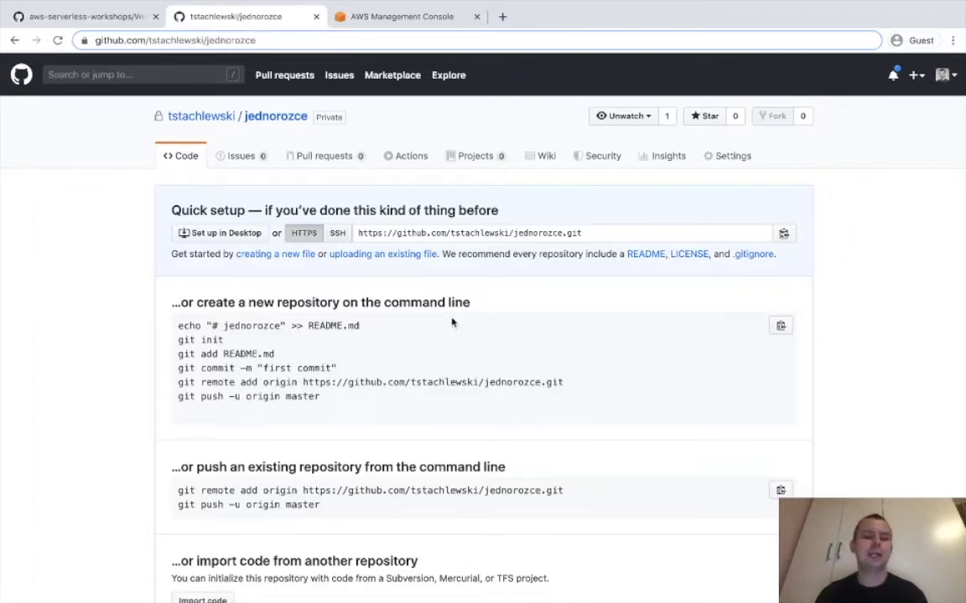
{"action": "scroll", "coordinate": [451, 322], "scroll_direction": "down", "scroll_amount": 2}
{"action": "scroll", "coordinate": [451, 323], "scroll_direction": "up", "scroll_amount": 1}
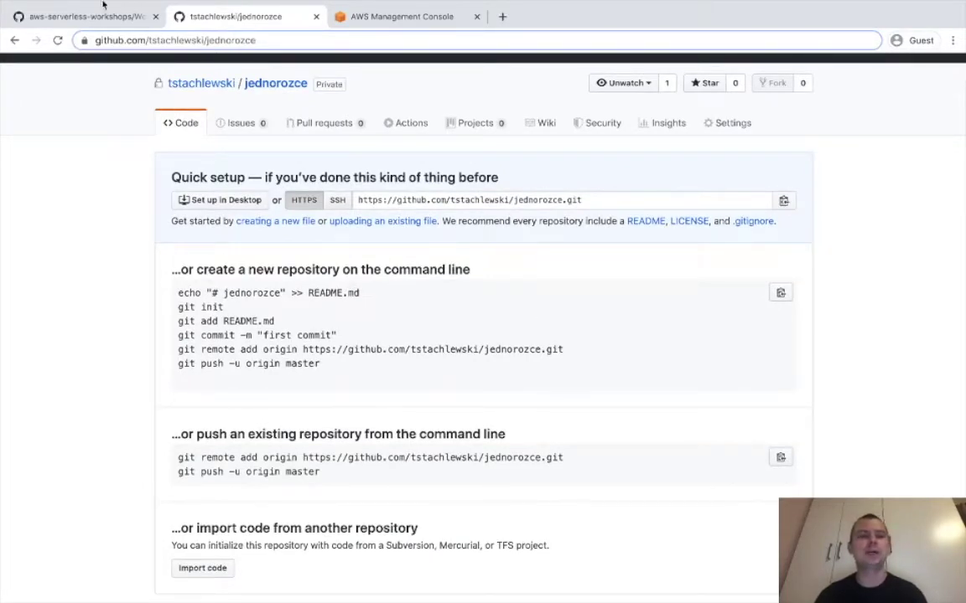
Exit browser full screen, then create a twitch folder on the Desktop in Terminal and enter it.
{"action": "mouse_move", "coordinate": [101, 4]}
{"action": "left_click", "coordinate": [38, 24]}
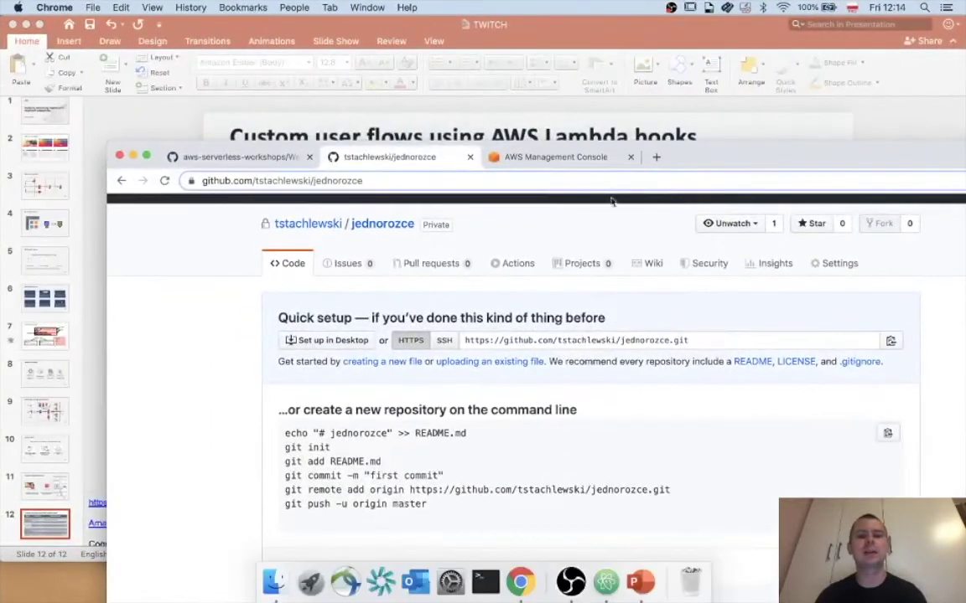
{"action": "left_click_drag", "start_coordinate": [752, 155], "coordinate": [633, 41]}
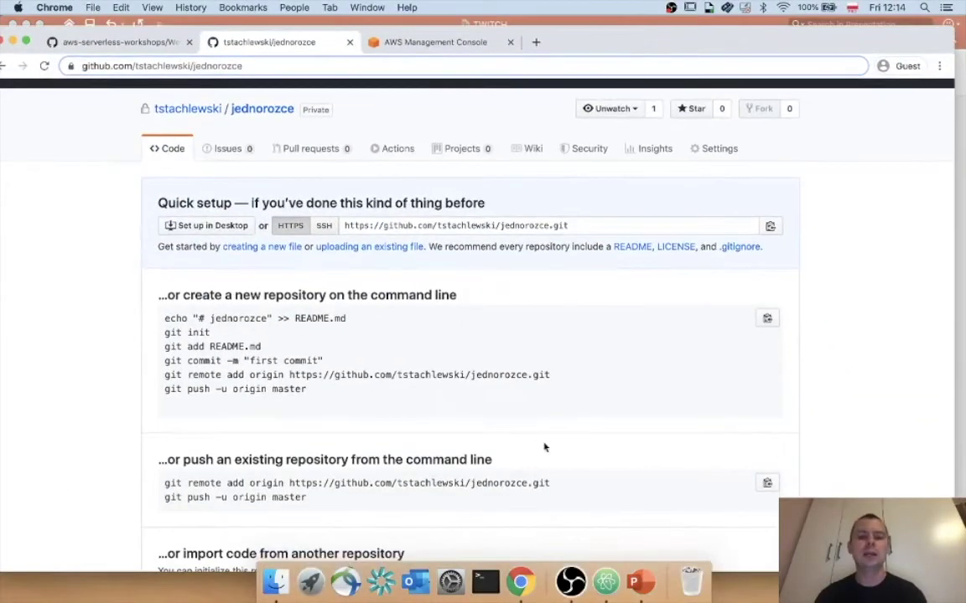
{"action": "left_click", "coordinate": [484, 582]}
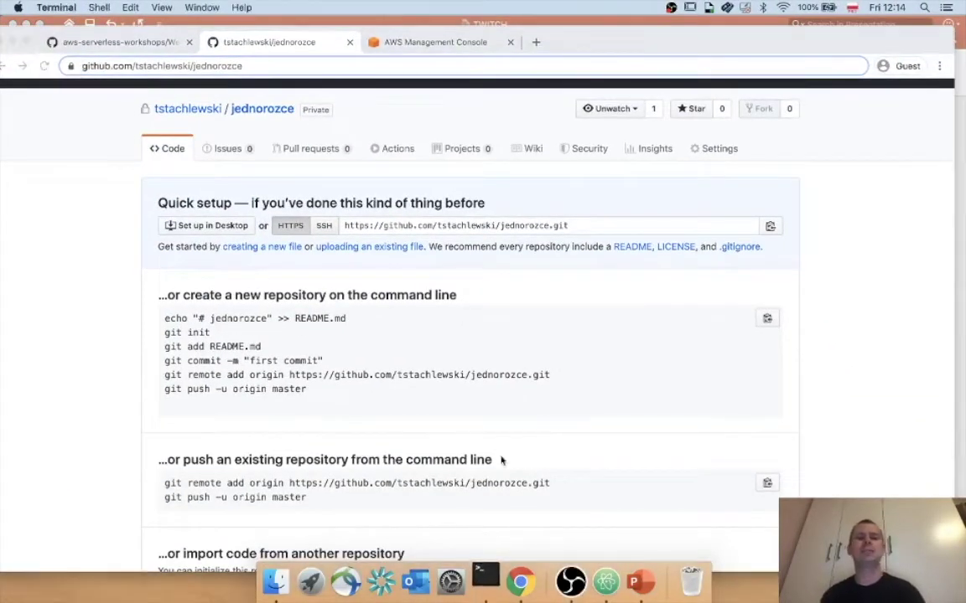
{"action": "type", "text": "cd "}
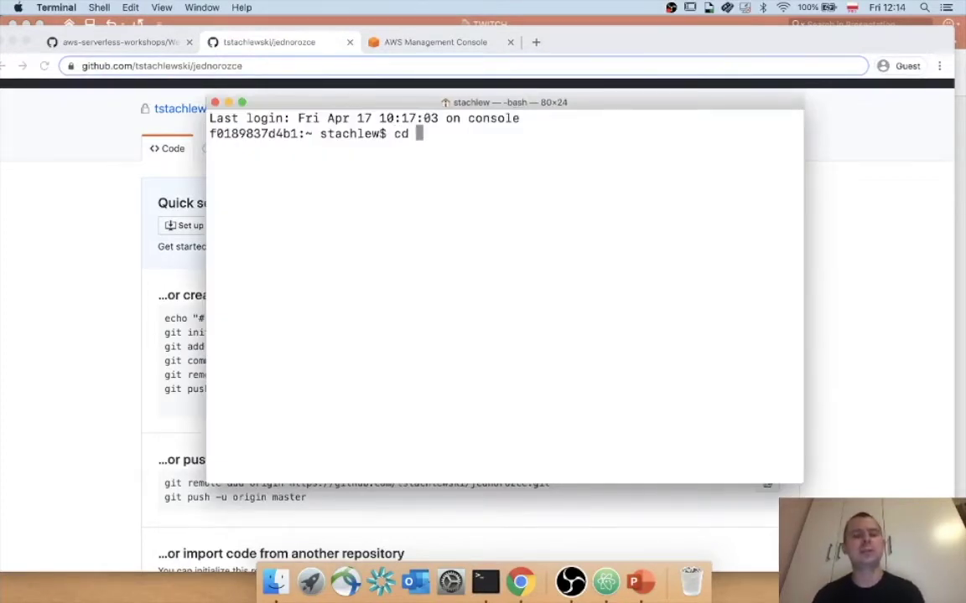
{"action": "type", "text": "Desktop"}
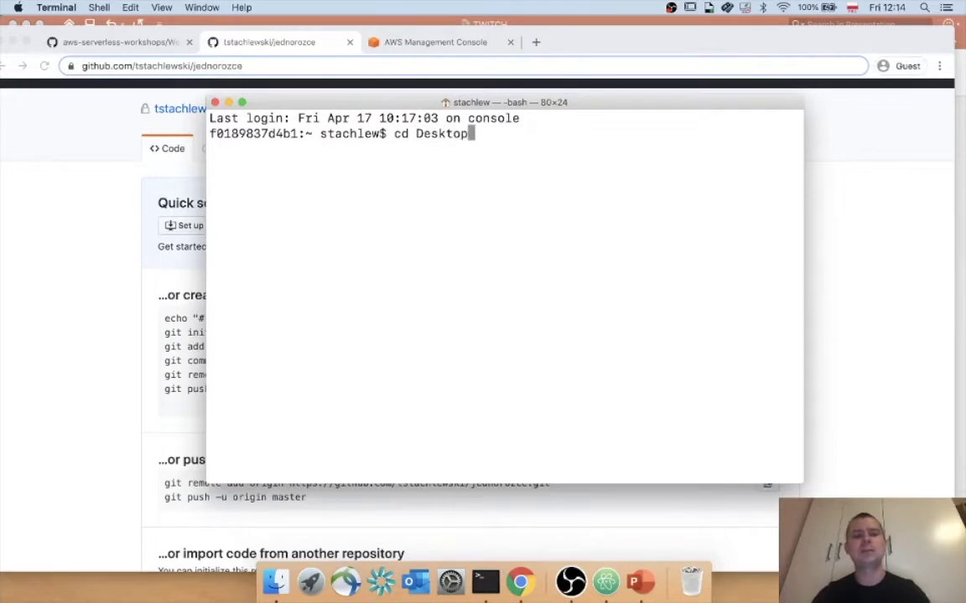
{"action": "key", "text": "Return"}
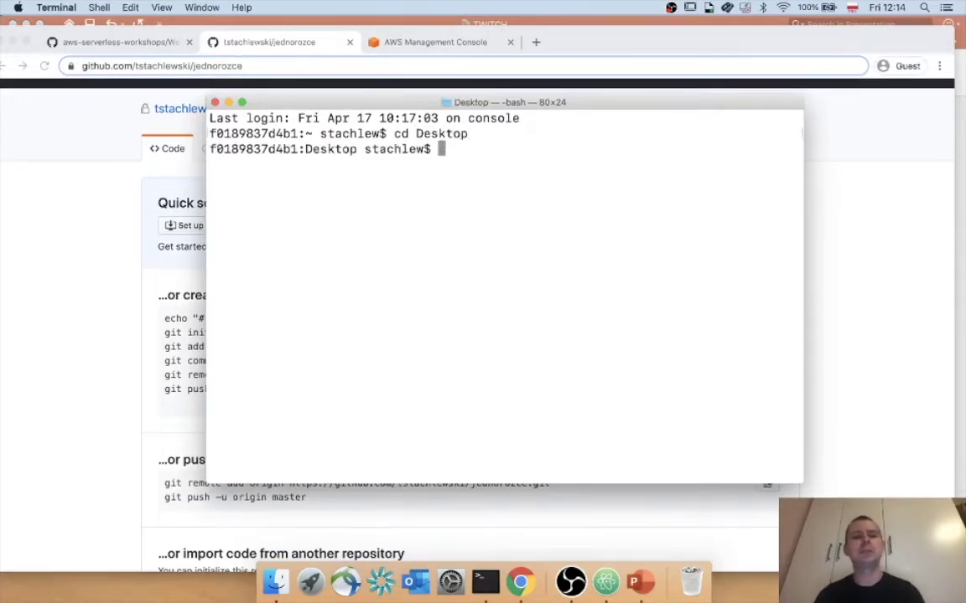
{"action": "type", "text": "mkdir "}
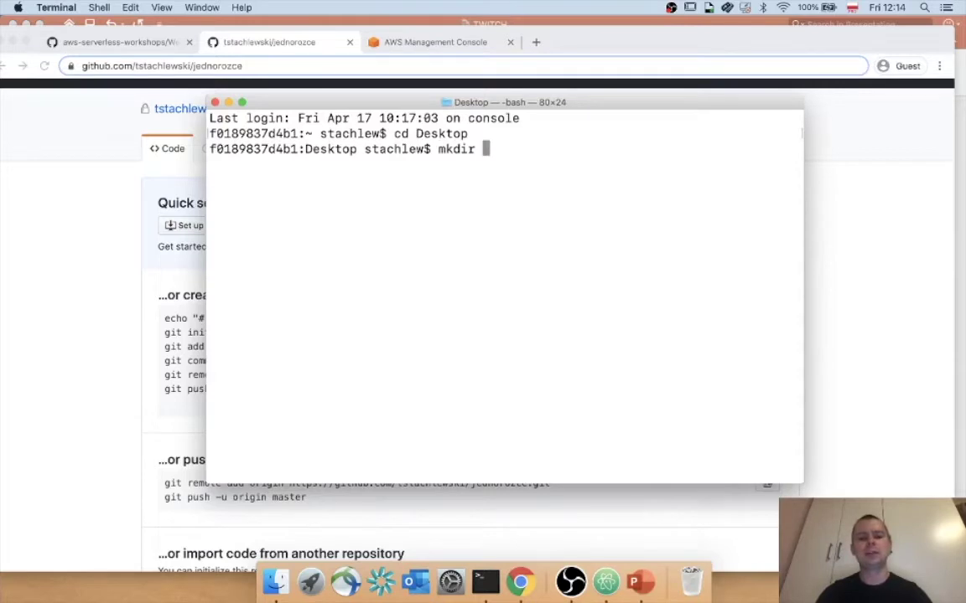
{"action": "type", "text": "twitch"}
{"action": "key", "text": "Return"}
{"action": "type", "text": "cd t"}
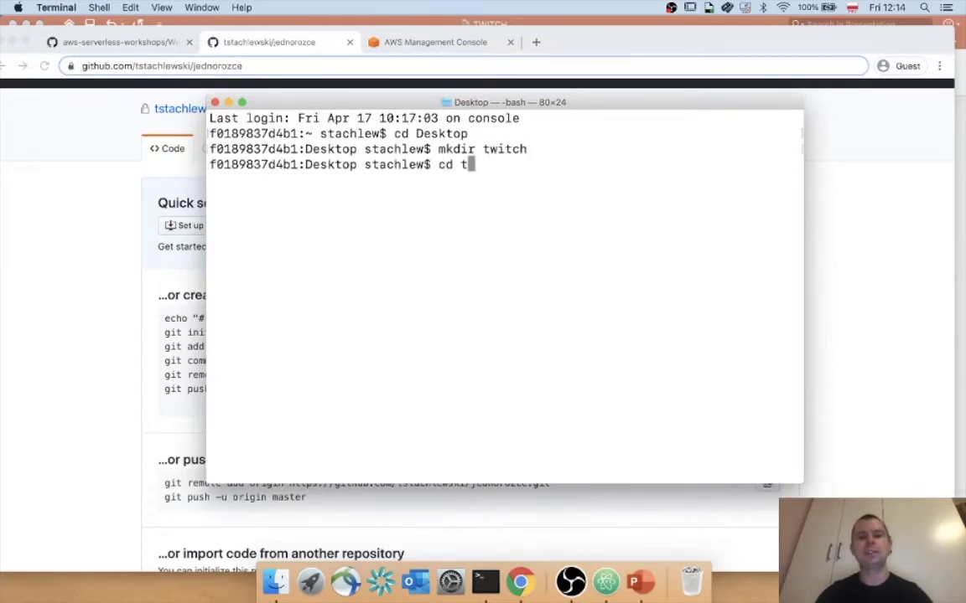
{"action": "type", "text": "witch"}
{"action": "key", "text": "Return"}
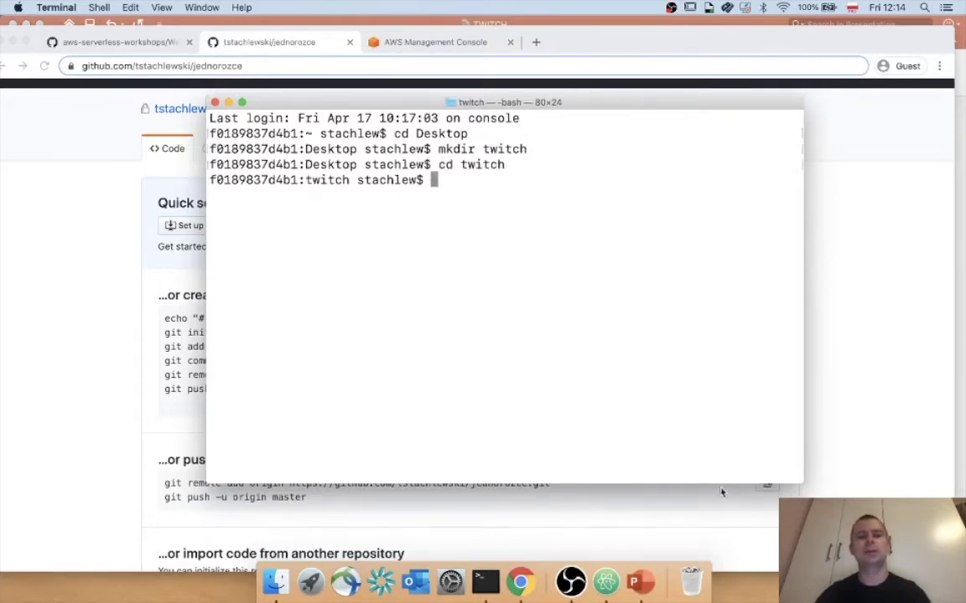
Open the twitch folder from the desktop to check its contents.
{"action": "key", "text": "F11"}
{"action": "left_click", "coordinate": [924, 223]}
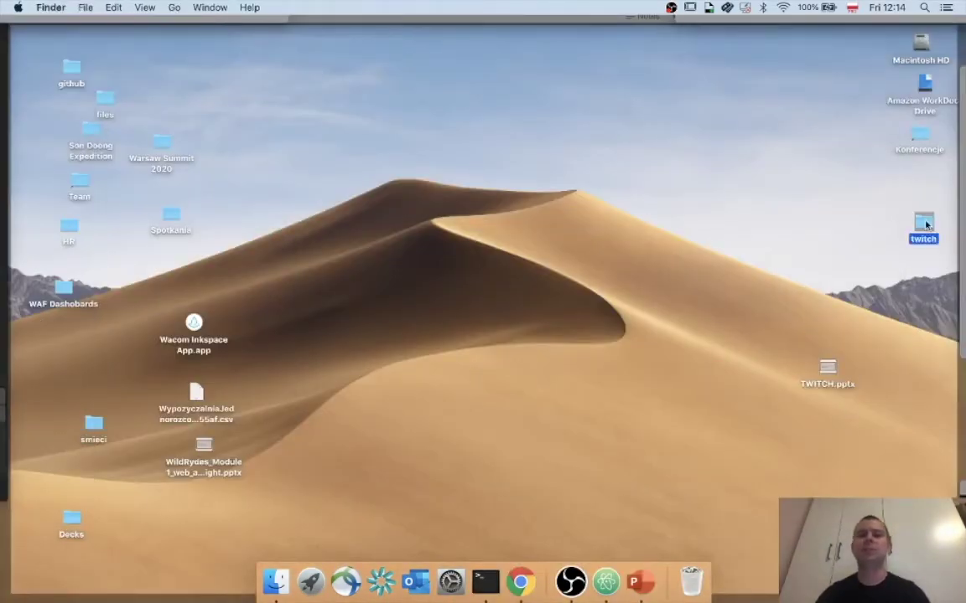
{"action": "double_click", "coordinate": [923, 224]}
{"action": "left_click_drag", "start_coordinate": [627, 158], "coordinate": [583, 158]}
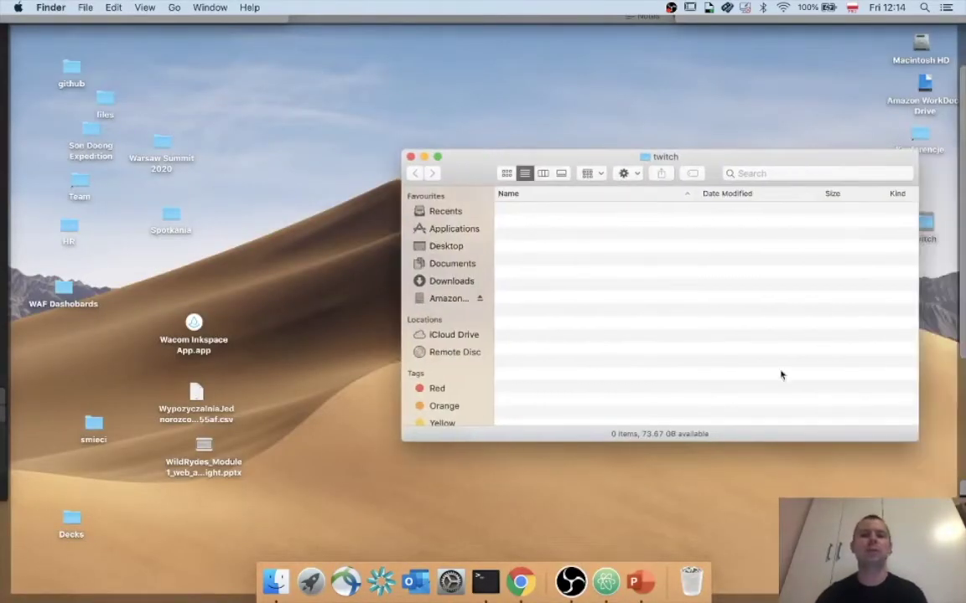
{"action": "key", "text": "F11"}
{"action": "left_click", "coordinate": [348, 280]}
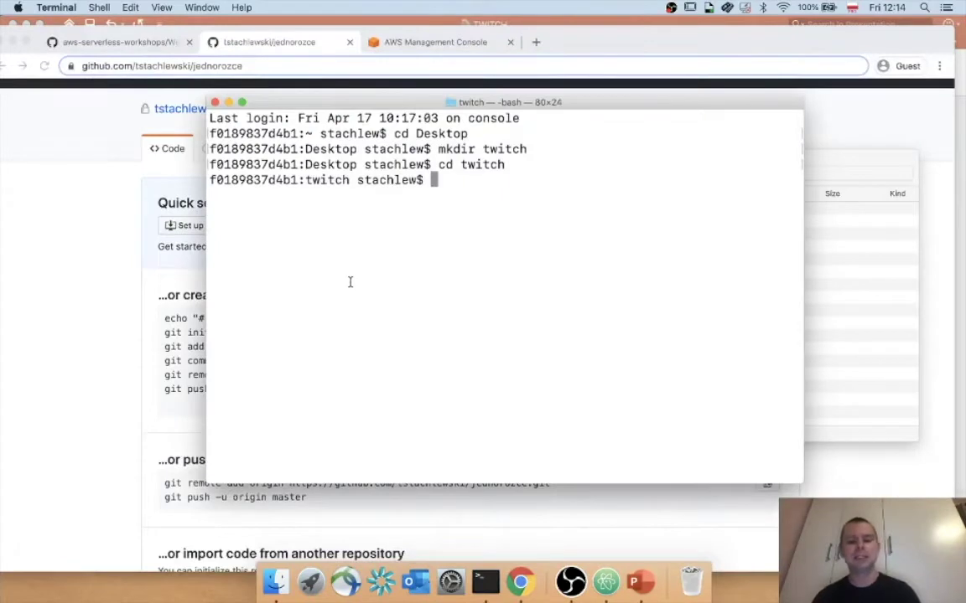
Clone the jednorozce repository into twitch, enter it, and list its empty contents.
{"action": "type", "text": "g"}
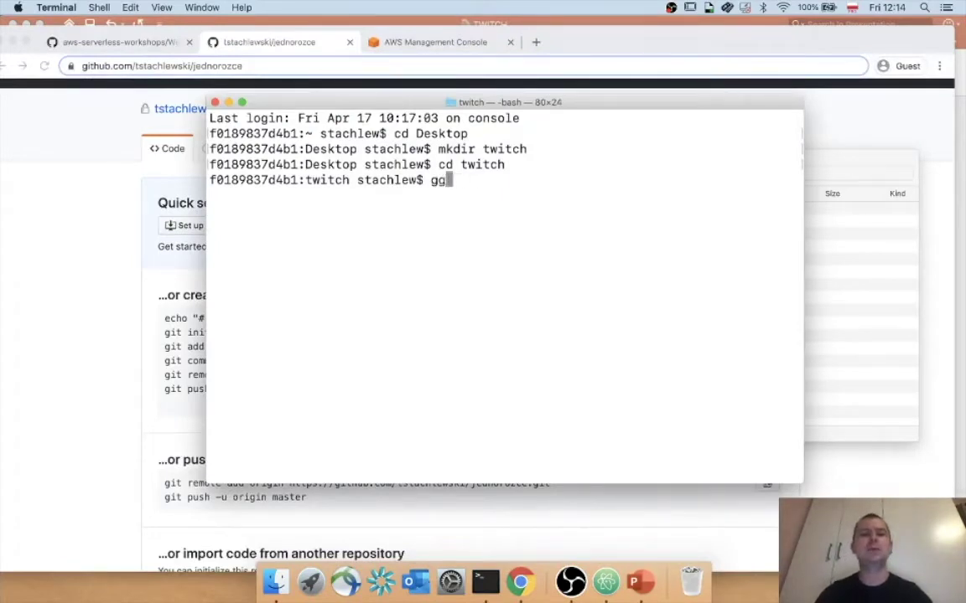
{"action": "key", "text": "BackSpace"}
{"action": "type", "text": "it clone"}
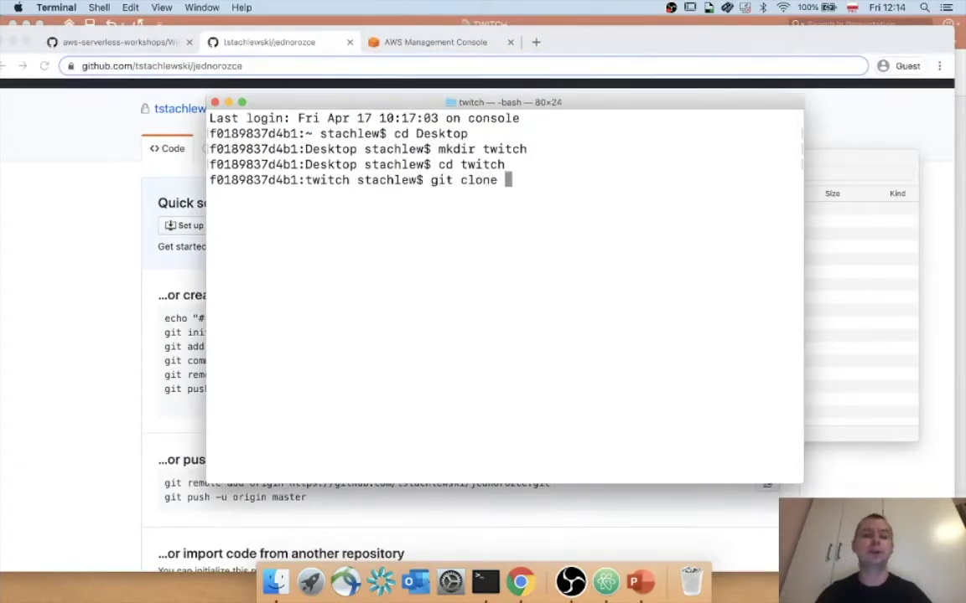
{"action": "key", "text": "super+v"}
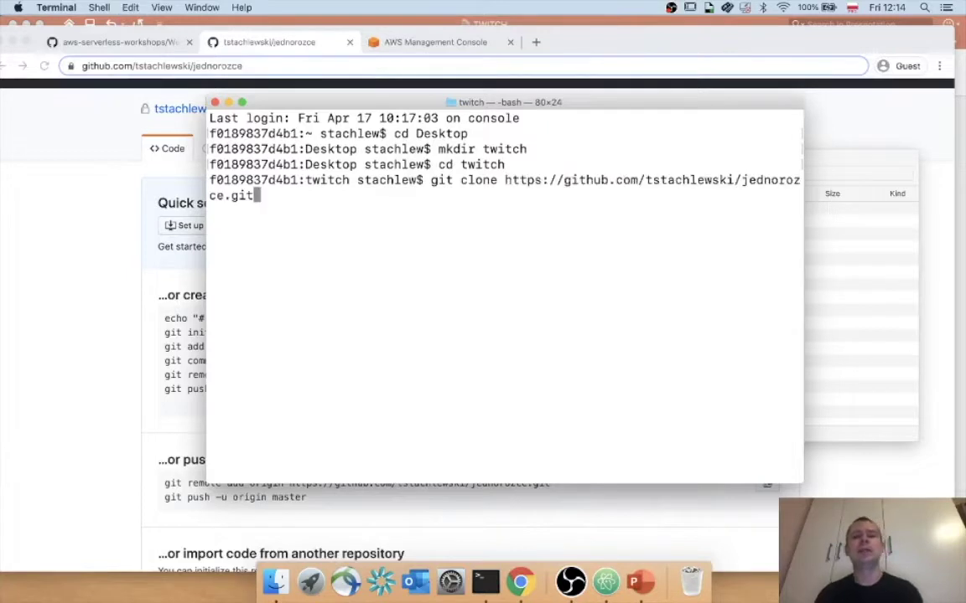
{"action": "key", "text": "Return"}
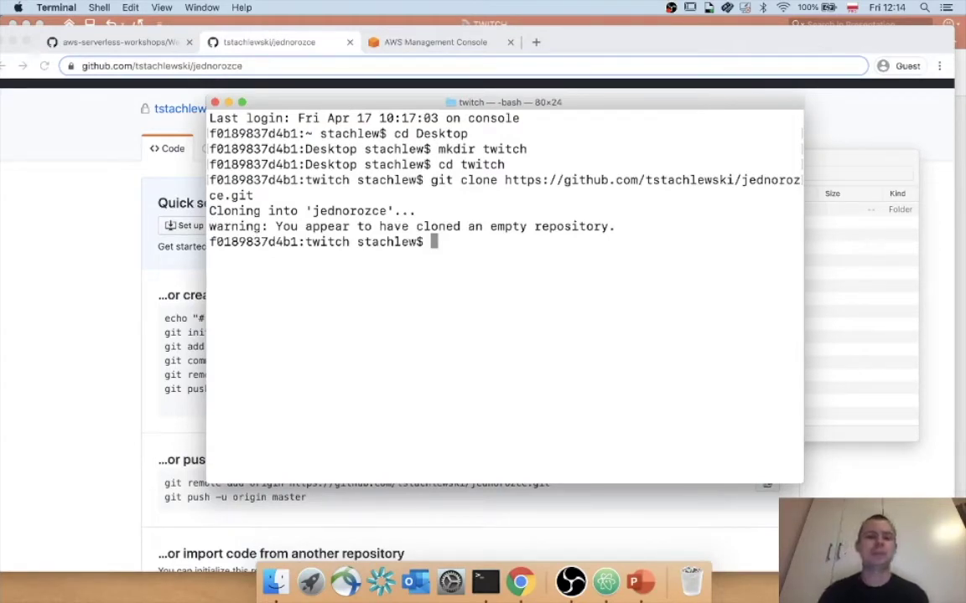
{"action": "type", "text": "ls"}
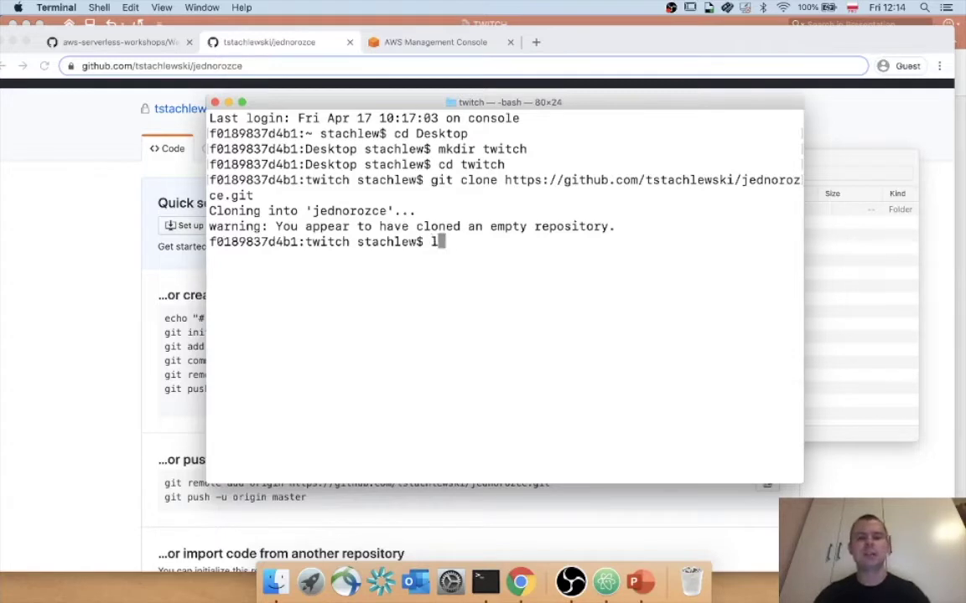
{"action": "key", "text": "Return"}
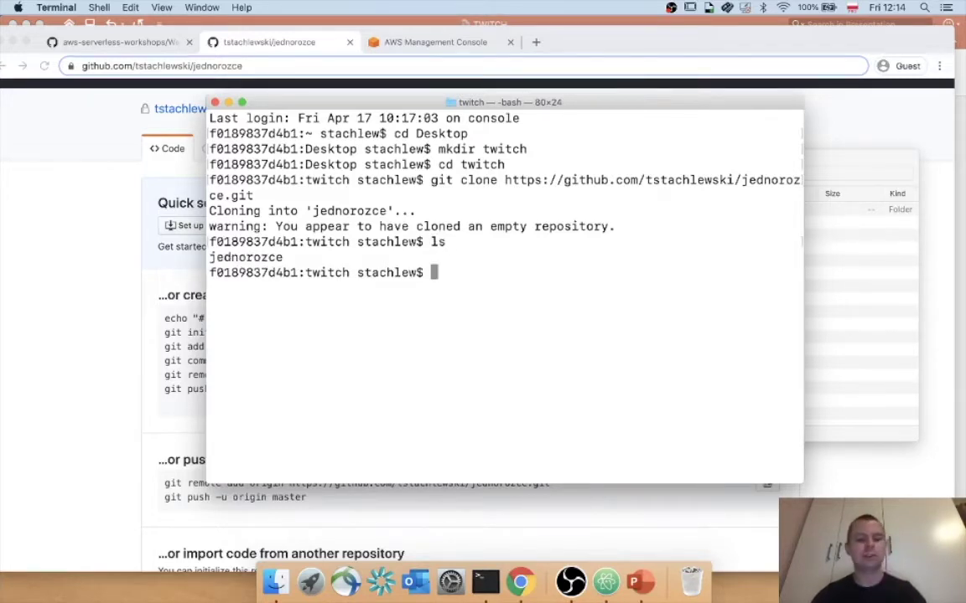
{"action": "type", "text": "cd j"}
{"action": "key", "text": "Tab"}
{"action": "key", "text": "Return"}
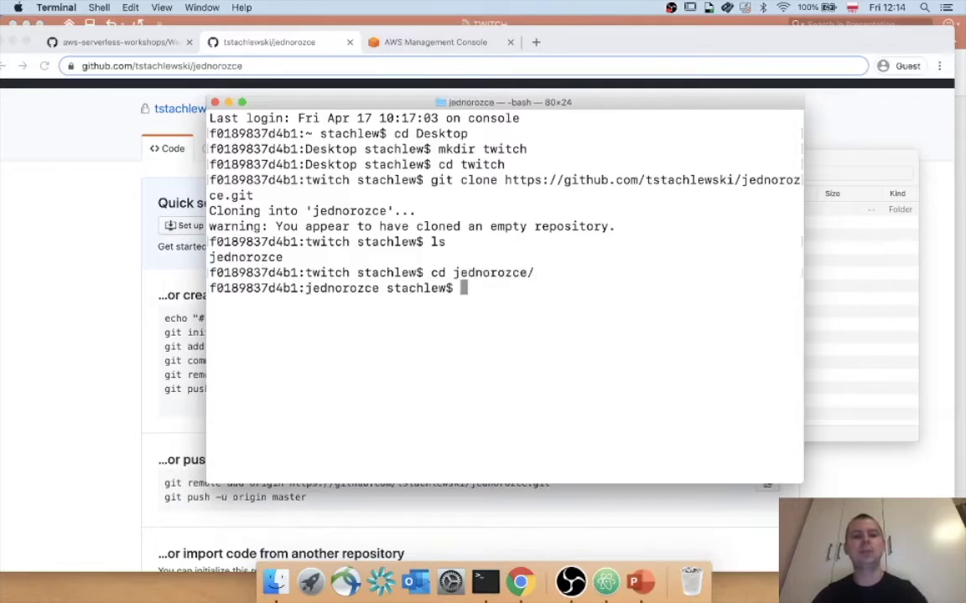
{"action": "type", "text": "ls"}
{"action": "key", "text": "Return"}
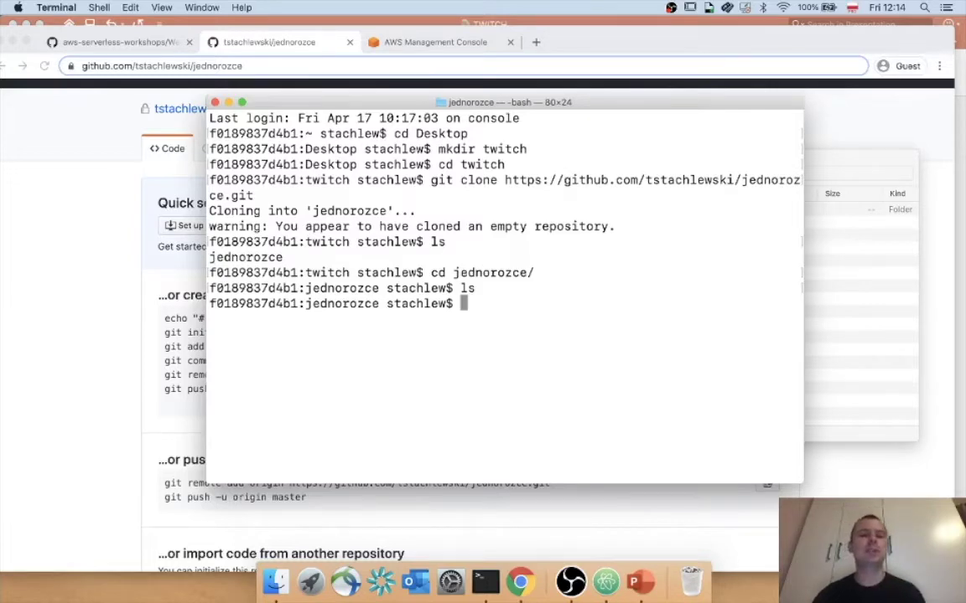
{"action": "left_click", "coordinate": [112, 312]}
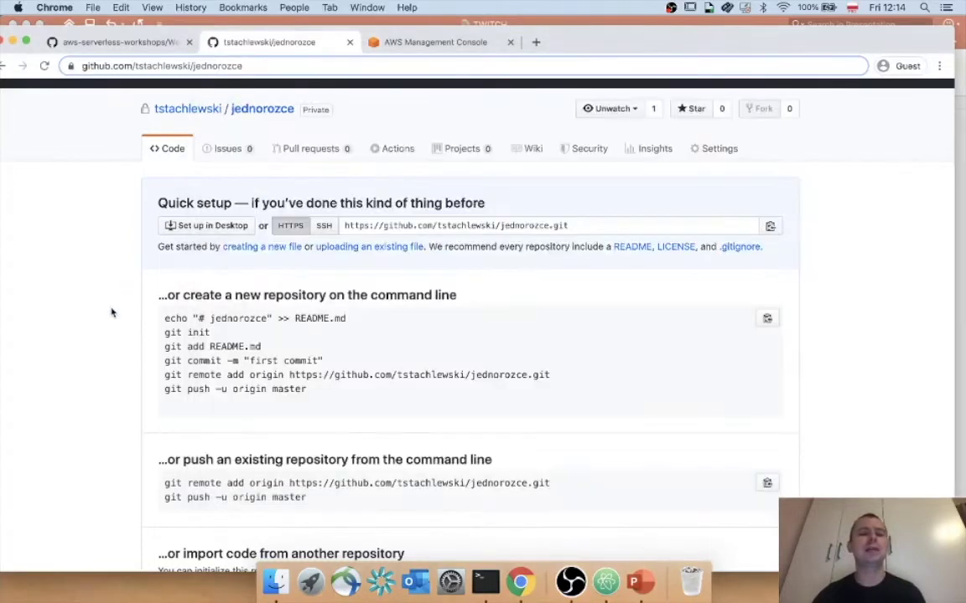
Find 'Populate the git repository' in the workshop instructions and select the full aws s3 cp command.
{"action": "scroll", "coordinate": [111, 312], "scroll_direction": "down", "scroll_amount": 5}
{"action": "left_click", "coordinate": [144, 42]}
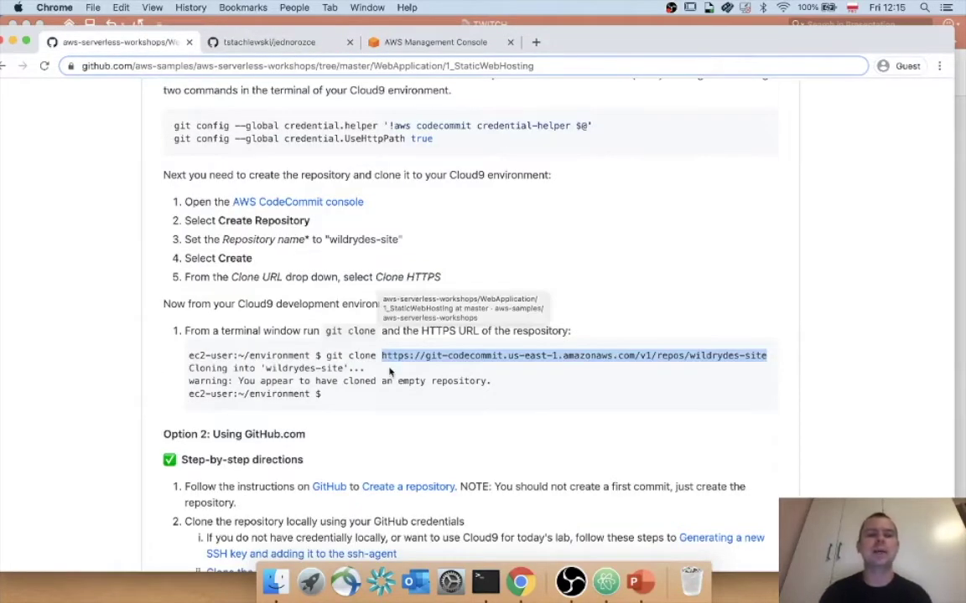
{"action": "scroll", "coordinate": [389, 371], "scroll_direction": "down", "scroll_amount": 1}
{"action": "scroll", "coordinate": [389, 371], "scroll_direction": "up", "scroll_amount": 3}
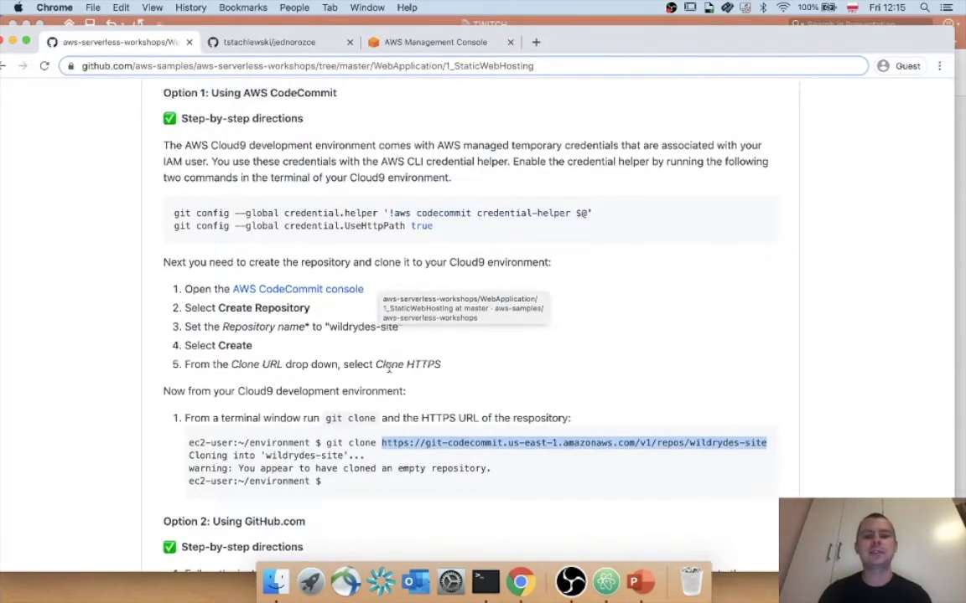
{"action": "scroll", "coordinate": [515, 500], "scroll_direction": "down", "scroll_amount": 6}
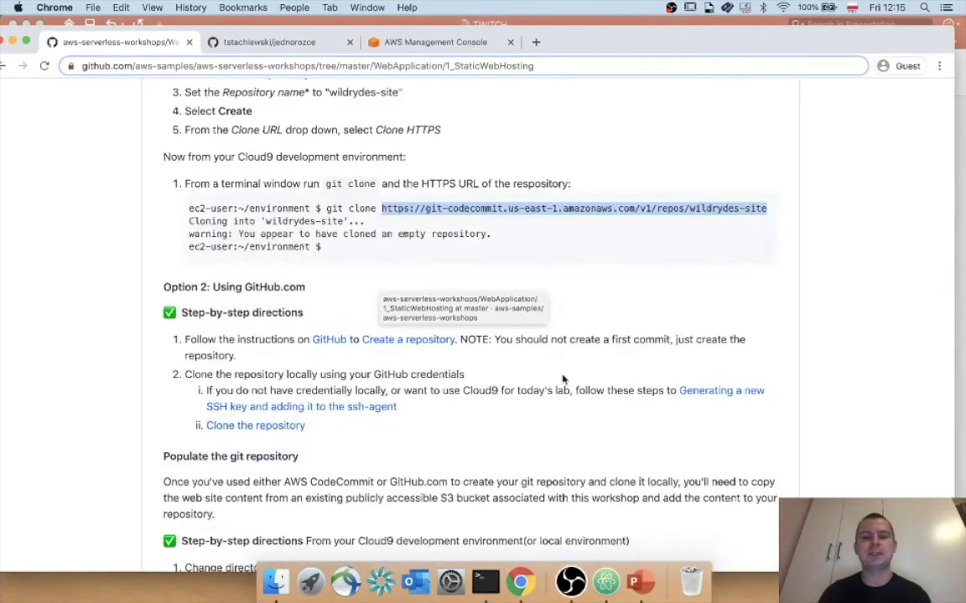
{"action": "scroll", "coordinate": [562, 379], "scroll_direction": "down", "scroll_amount": 7}
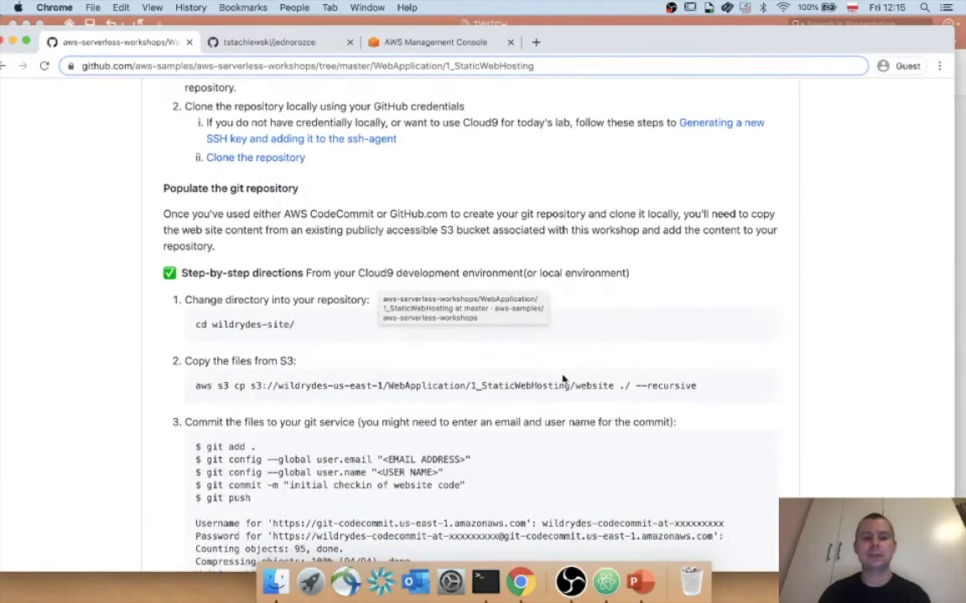
{"action": "scroll", "coordinate": [563, 379], "scroll_direction": "down", "scroll_amount": 4}
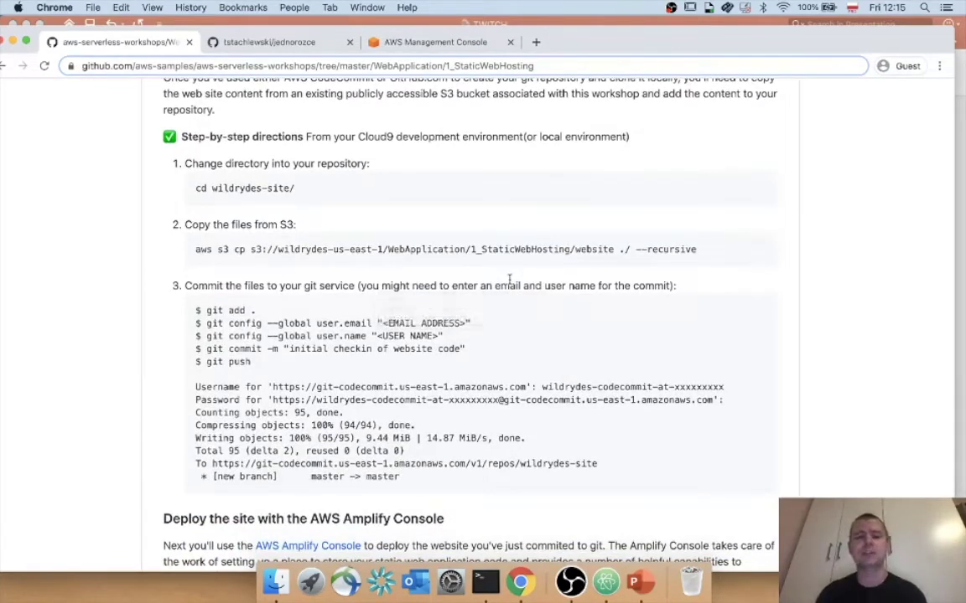
{"action": "left_click_drag", "start_coordinate": [196, 249], "coordinate": [623, 252]}
{"action": "left_click", "coordinate": [198, 279]}
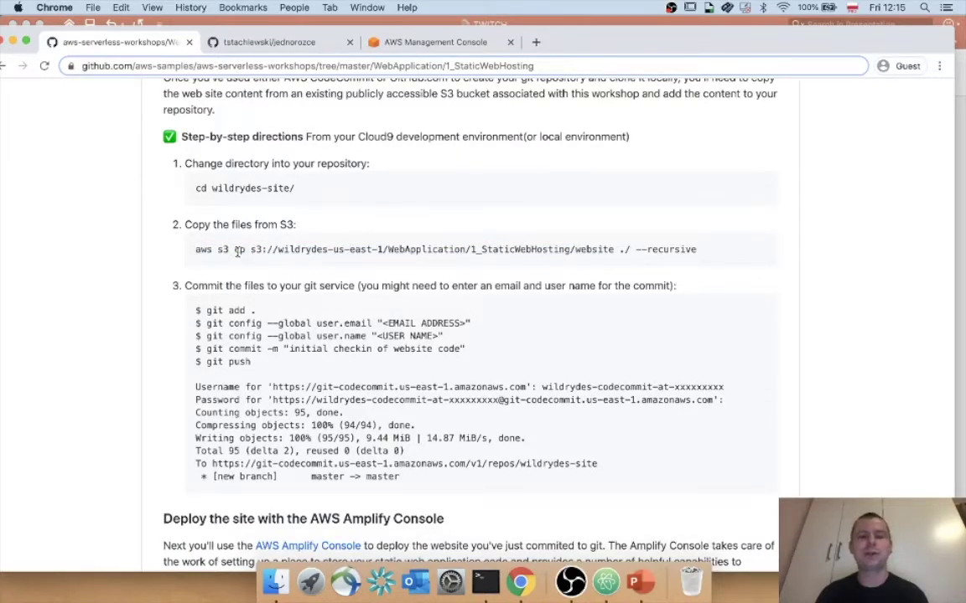
{"action": "left_click_drag", "start_coordinate": [194, 249], "coordinate": [742, 264]}
{"action": "key", "text": "super+c"}
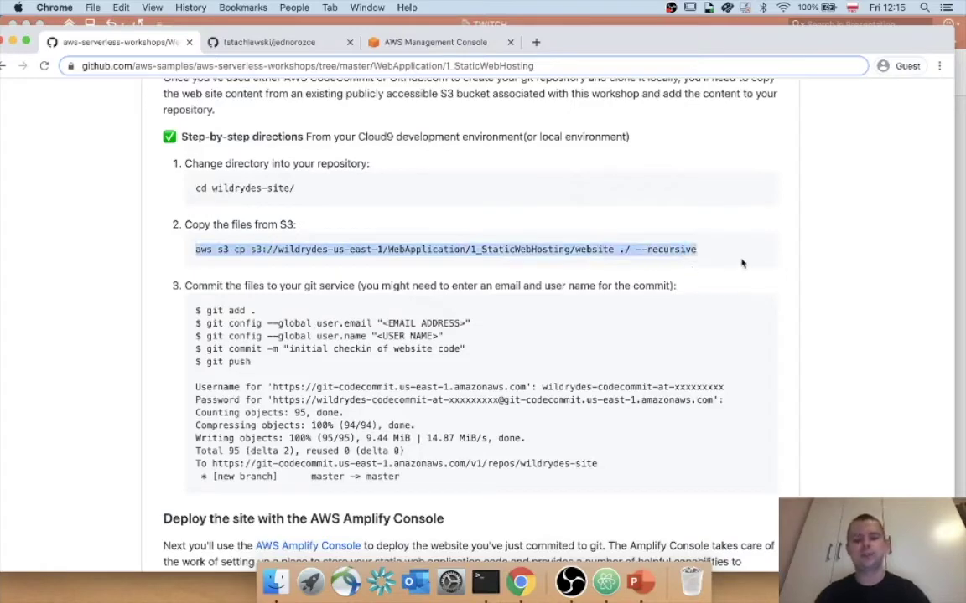
{"action": "left_click", "coordinate": [485, 580]}
Clear the terminal and run the pasted aws s3 cp command to download the Wild Rydes files.
{"action": "type", "text": "clear"}
{"action": "key", "text": "Return"}
{"action": "key", "text": "Return"}
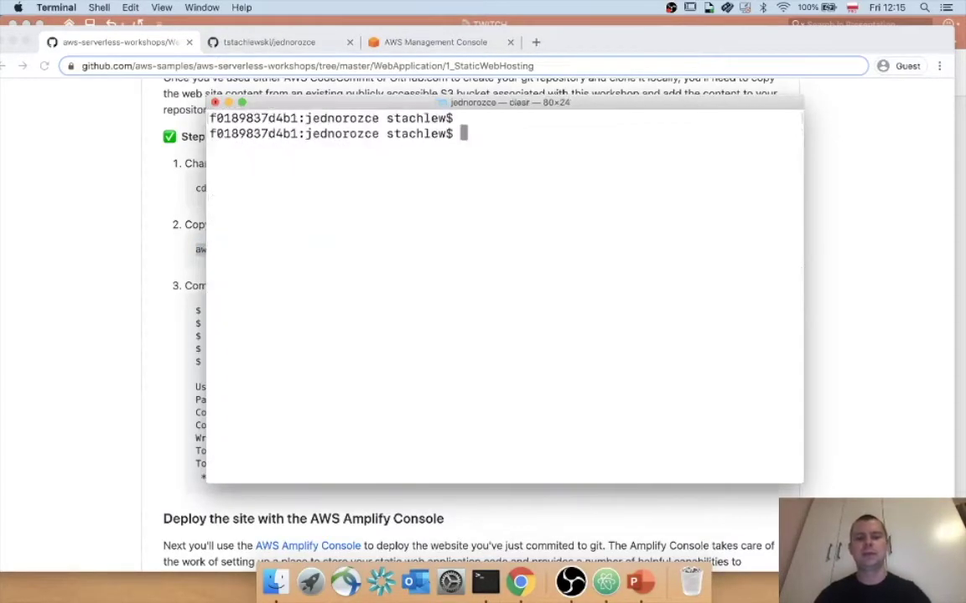
{"action": "key", "text": "super+v"}
{"action": "key", "text": "Return"}
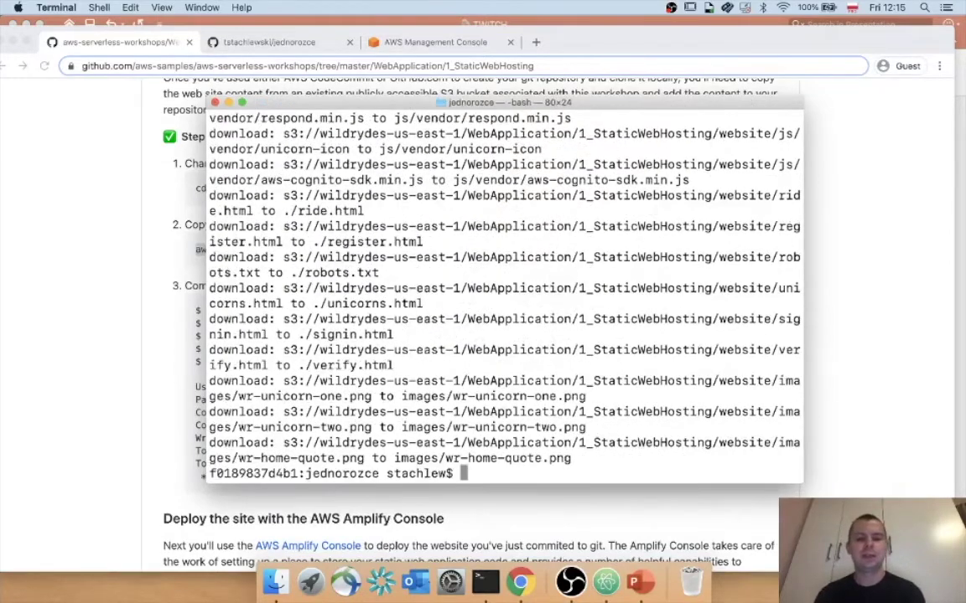
{"action": "key", "text": "Return"}
{"action": "key", "text": "Return"}
Clear Terminal and confirm in Finder that jednorozce holds the 15 website items.
{"action": "type", "text": "clear"}
{"action": "key", "text": "Return"}
{"action": "key", "text": "Return"}
{"action": "key", "text": "Return"}
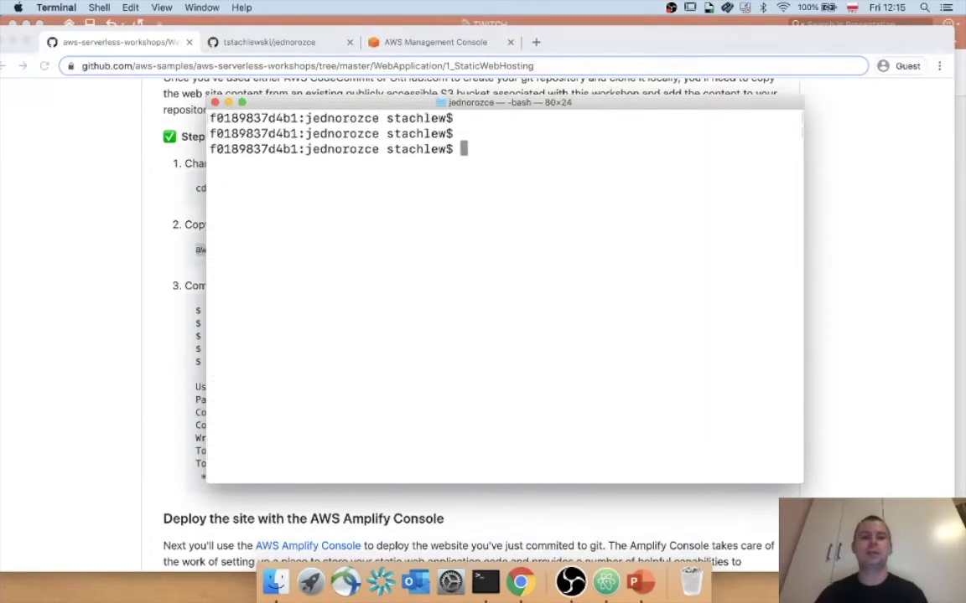
{"action": "left_click", "coordinate": [276, 582]}
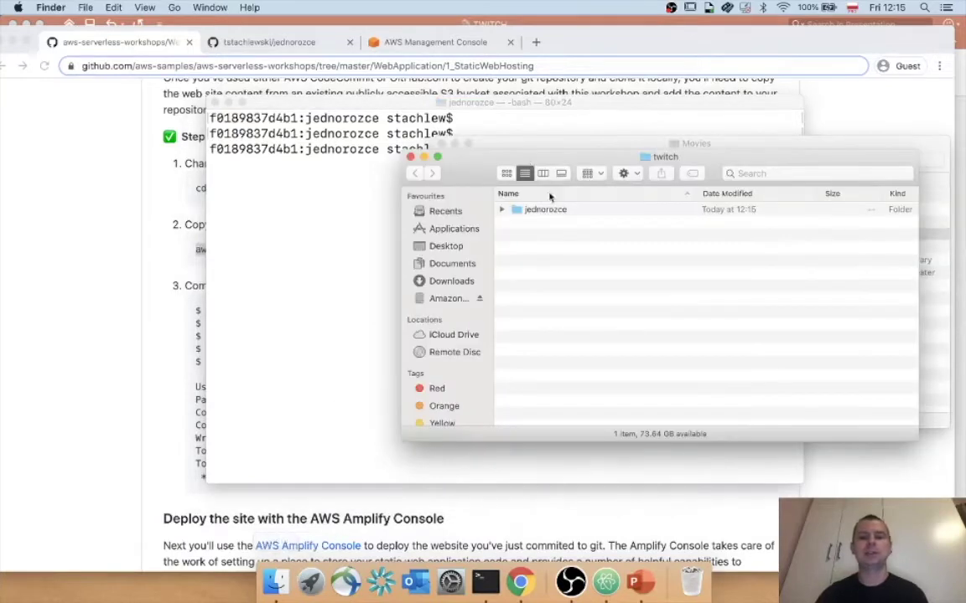
{"action": "double_click", "coordinate": [546, 211]}
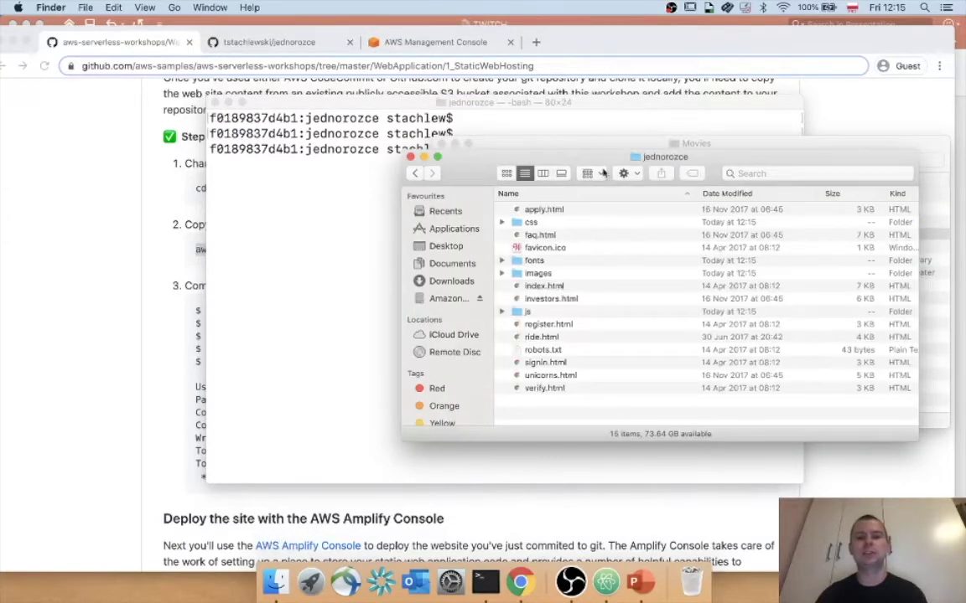
{"action": "left_click_drag", "start_coordinate": [544, 156], "coordinate": [366, 114]}
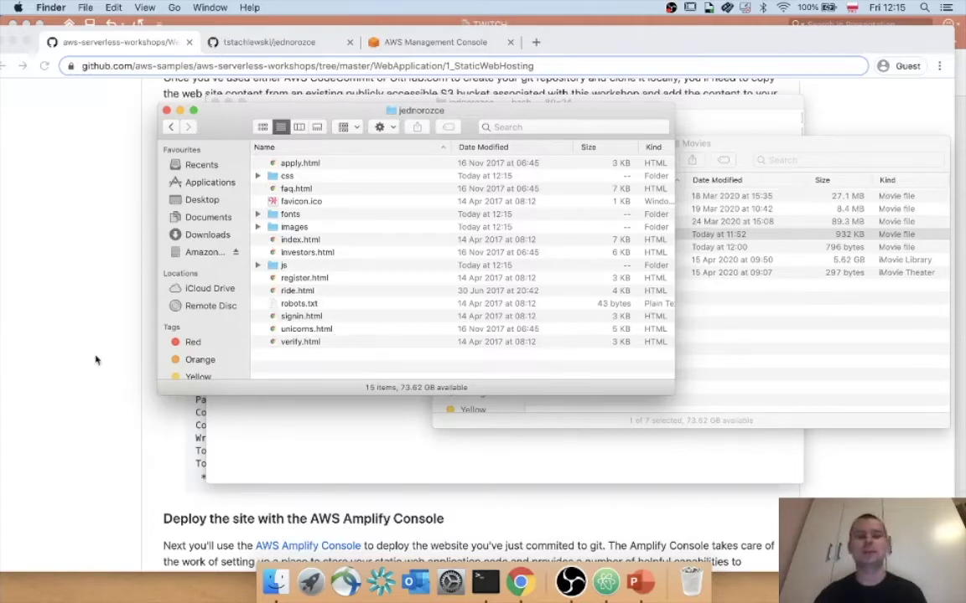
{"action": "left_click", "coordinate": [373, 454]}
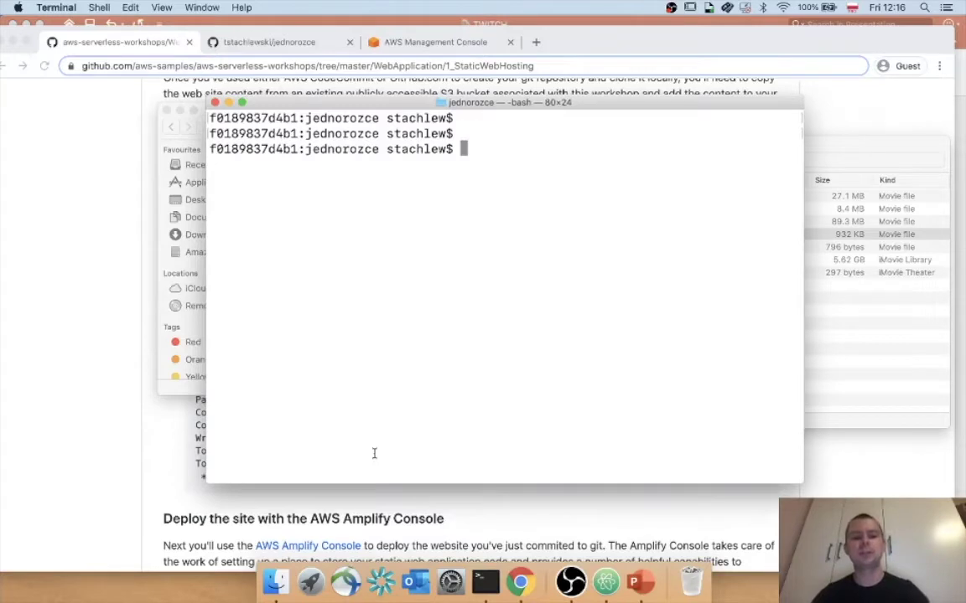
Stage everything with git add -A, commit as "first commit", and git push.
{"action": "type", "text": "git add -A"}
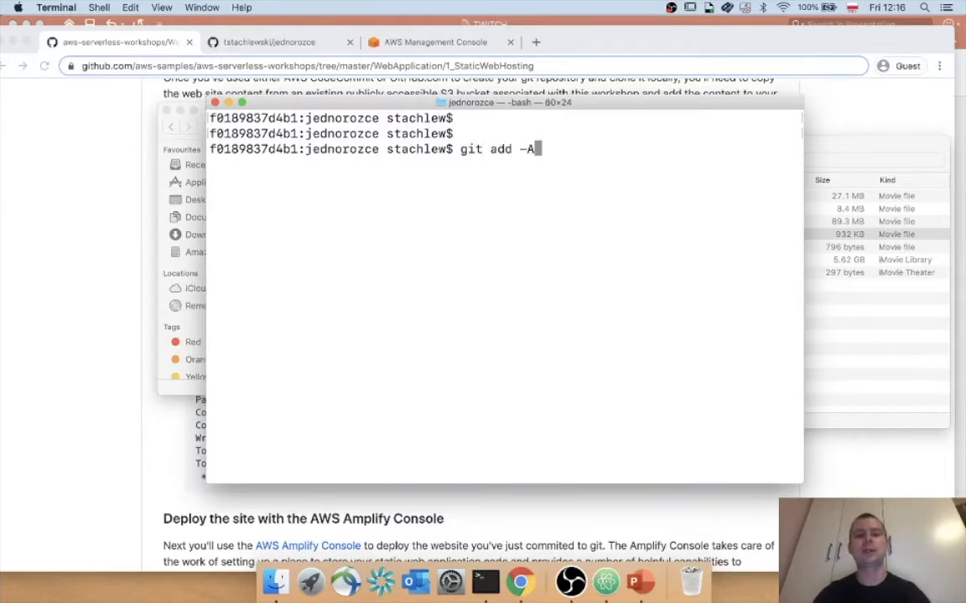
{"action": "key", "text": "Return"}
{"action": "type", "text": "git "}
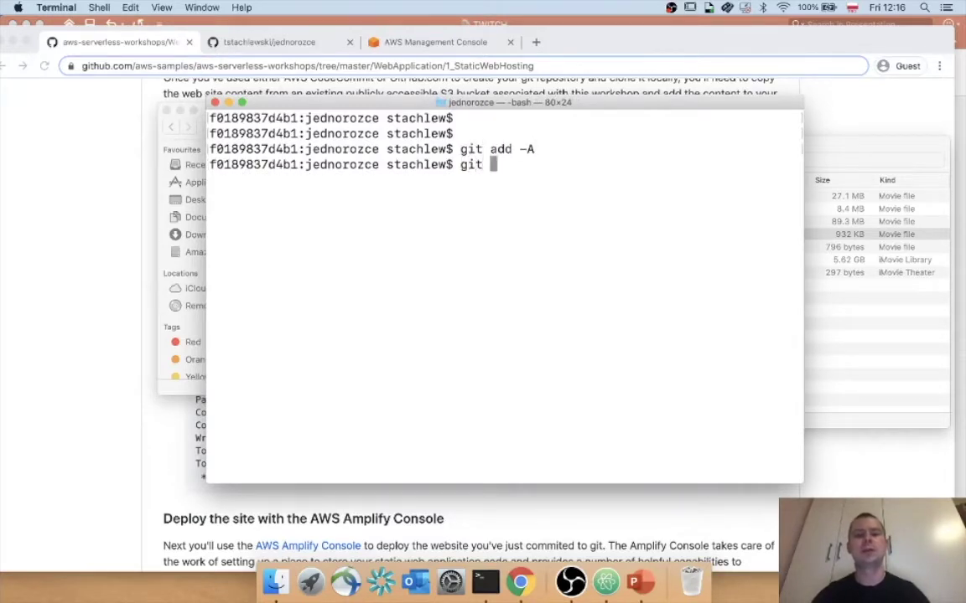
{"action": "type", "text": "commit -m \"first "}
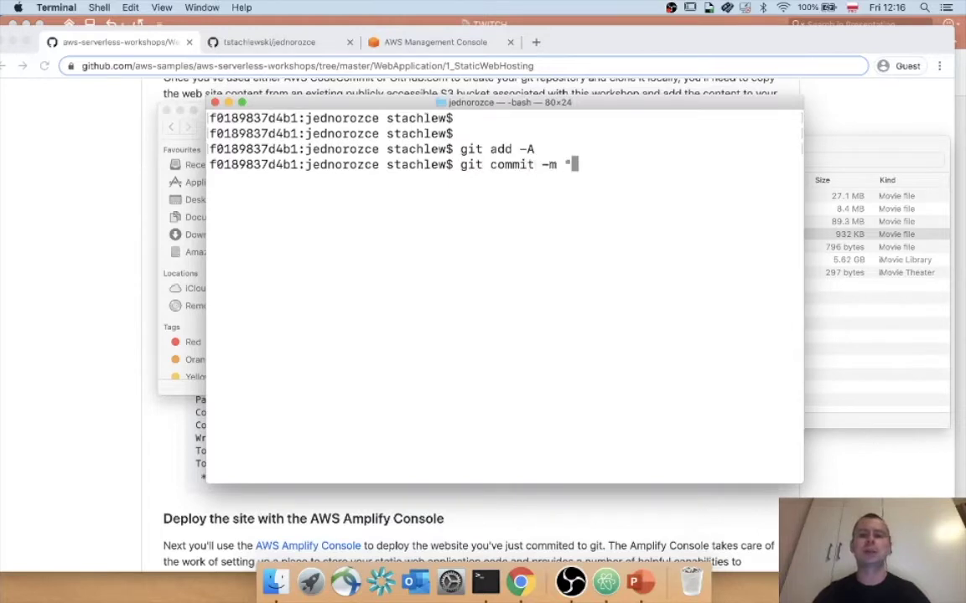
{"action": "type", "text": "commit\""}
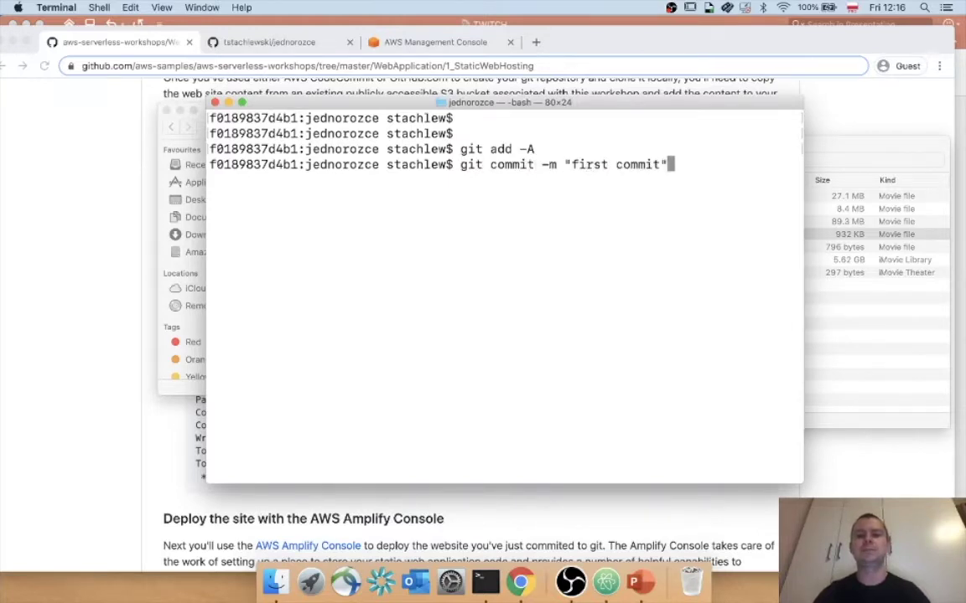
{"action": "key", "text": "Return"}
{"action": "type", "text": "git push"}
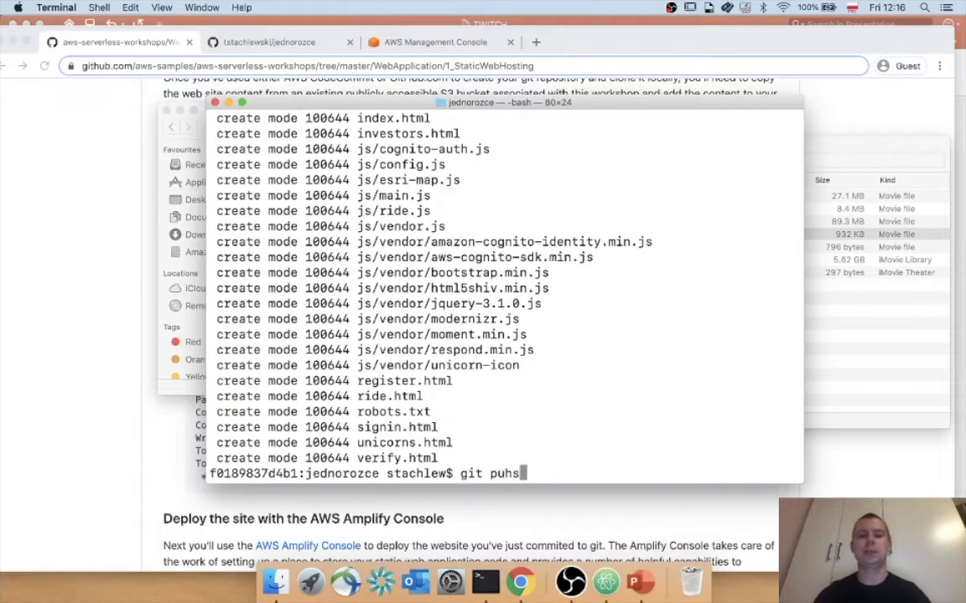
{"action": "key", "text": "Return"}
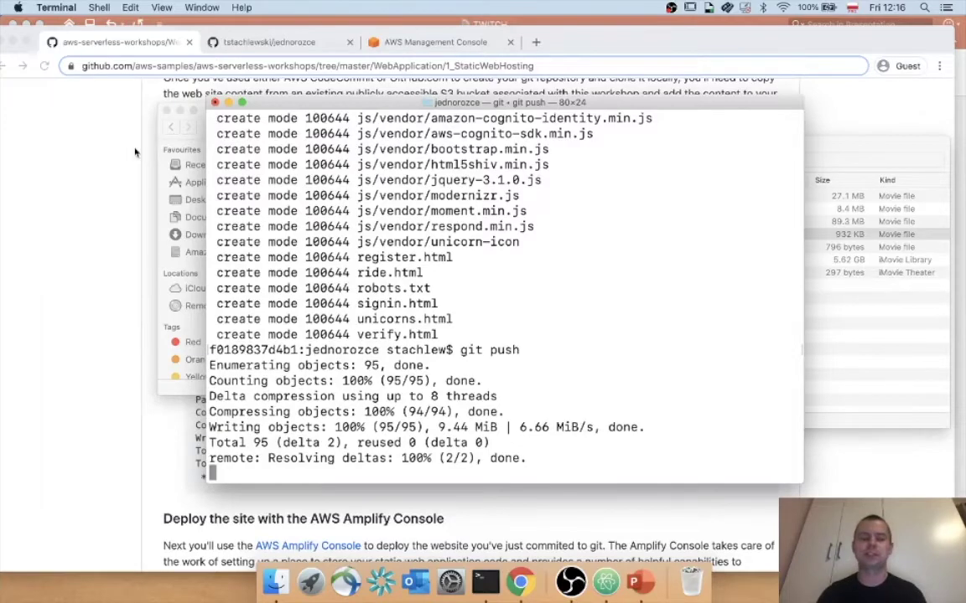
Reload the jednorozce repository page to confirm the pushed css, fonts, images, js and HTML files.
{"action": "left_click", "coordinate": [104, 148]}
{"action": "left_click", "coordinate": [241, 43]}
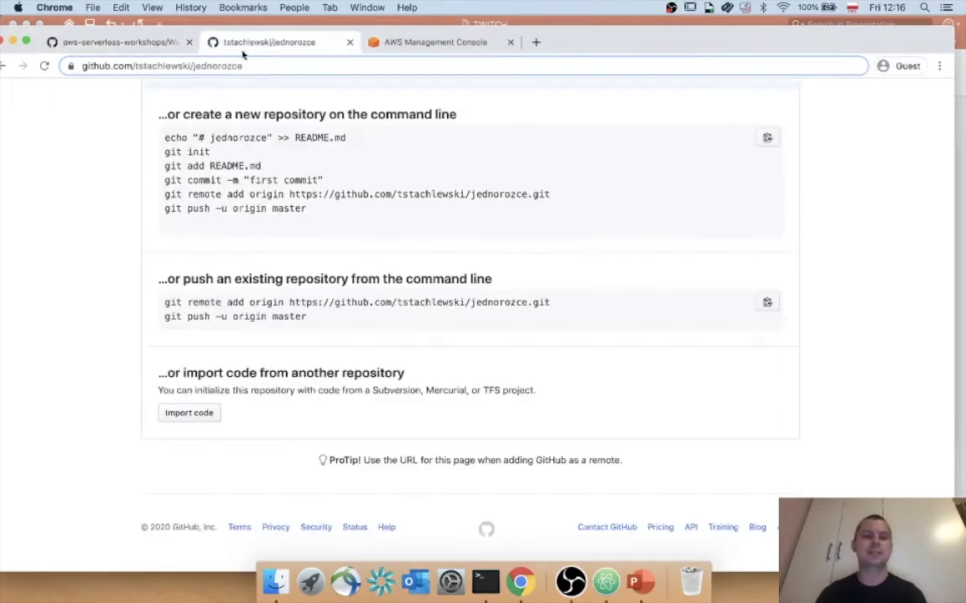
{"action": "left_click", "coordinate": [45, 65]}
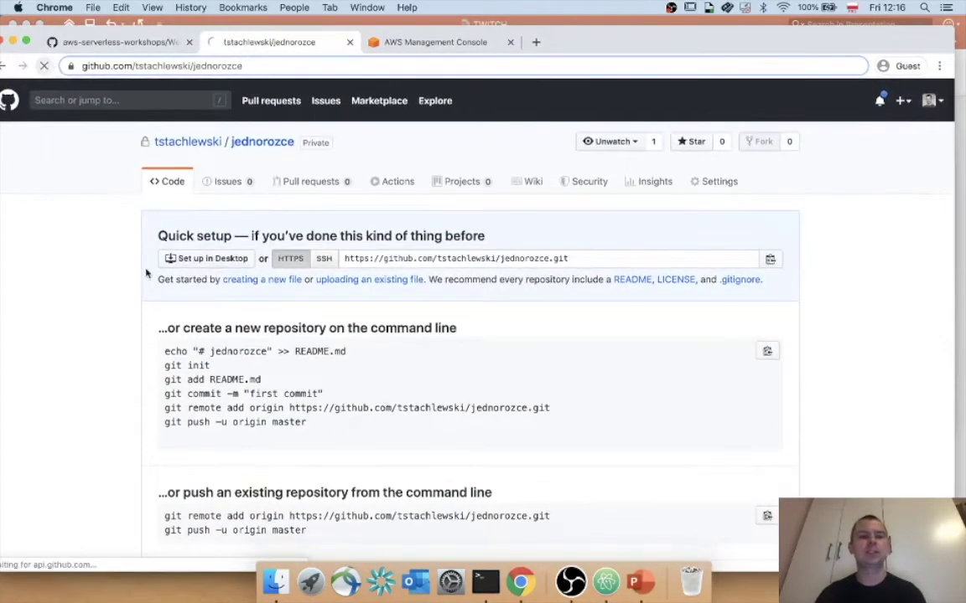
{"action": "scroll", "coordinate": [235, 310], "scroll_direction": "down", "scroll_amount": 5}
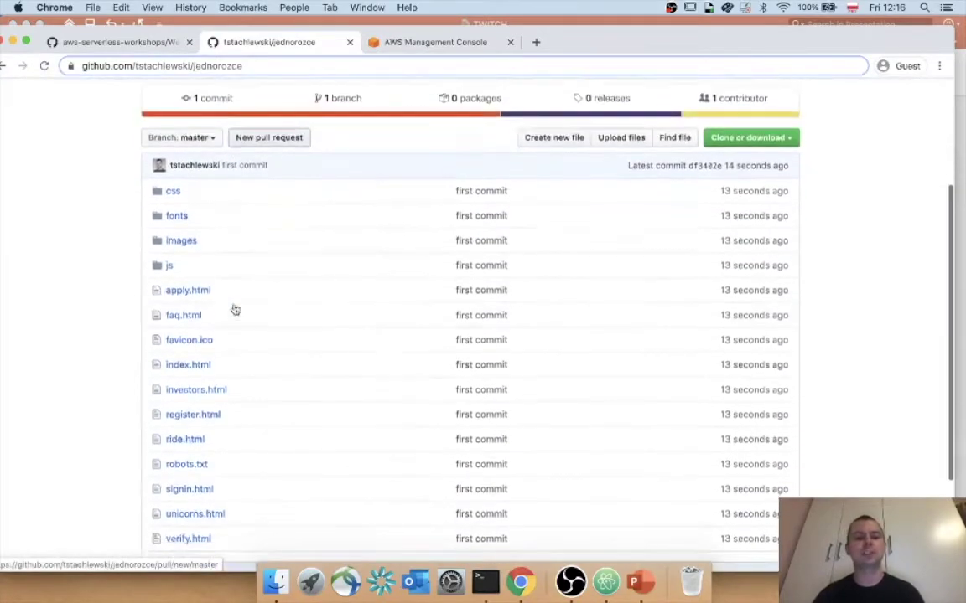
{"action": "scroll", "coordinate": [235, 310], "scroll_direction": "up", "scroll_amount": 5}
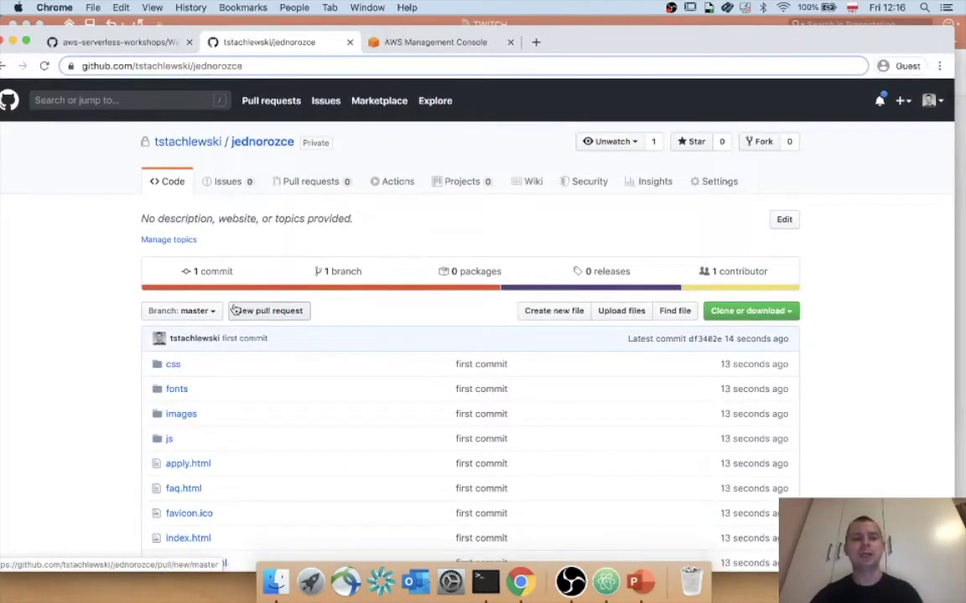
{"action": "scroll", "coordinate": [234, 310], "scroll_direction": "down", "scroll_amount": 2}
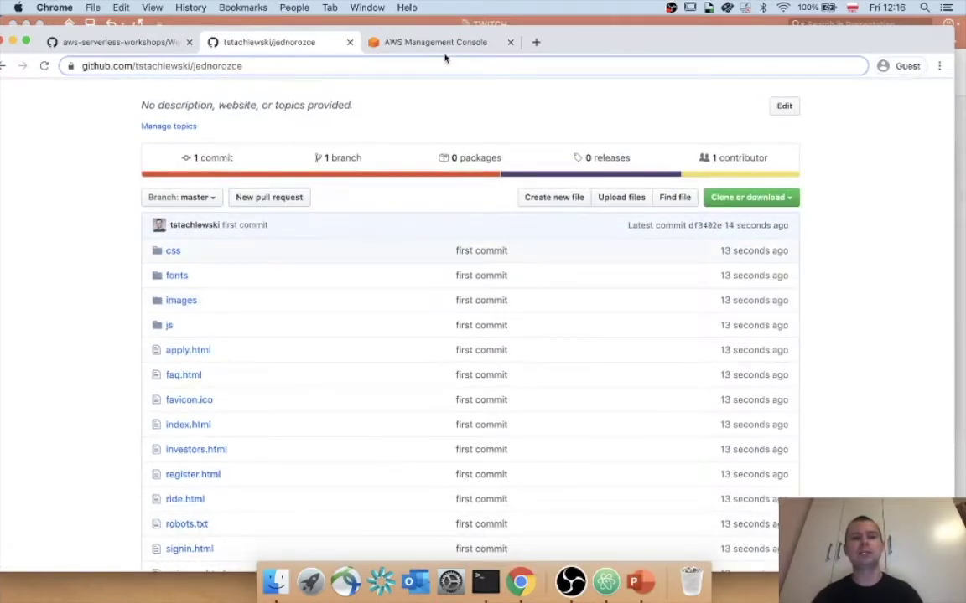
{"action": "double_click", "coordinate": [562, 33]}
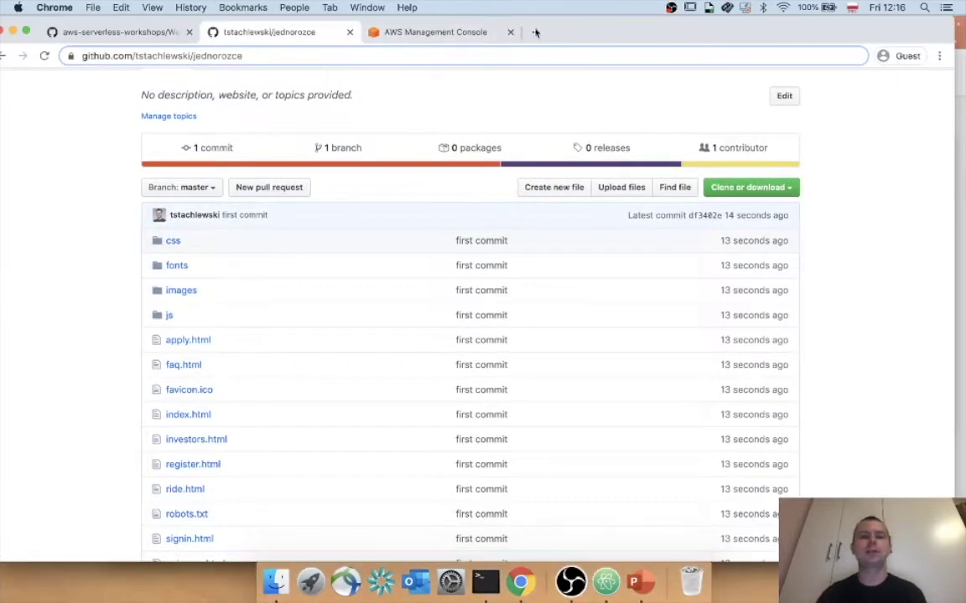
Check the Ireland region in the console, then search 'Ampl' and open AWS Amplify.
{"action": "left_click", "coordinate": [410, 33]}
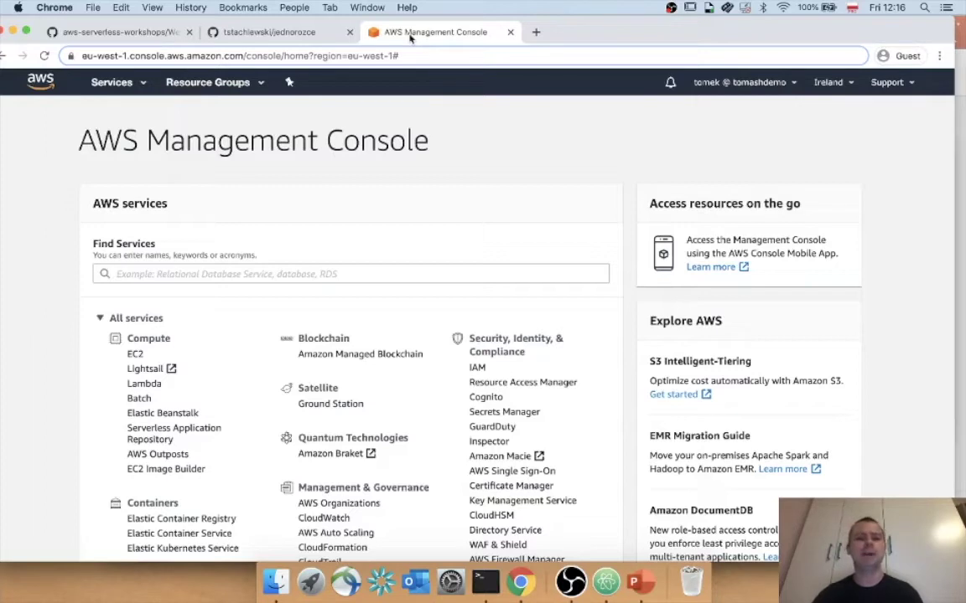
{"action": "left_click", "coordinate": [828, 83]}
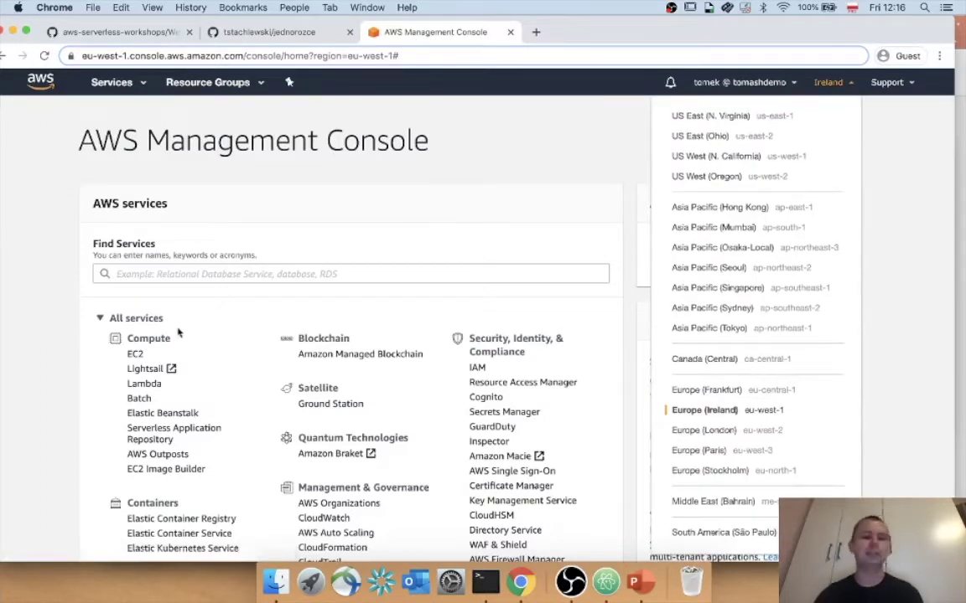
{"action": "left_click", "coordinate": [242, 276]}
{"action": "left_click", "coordinate": [241, 276]}
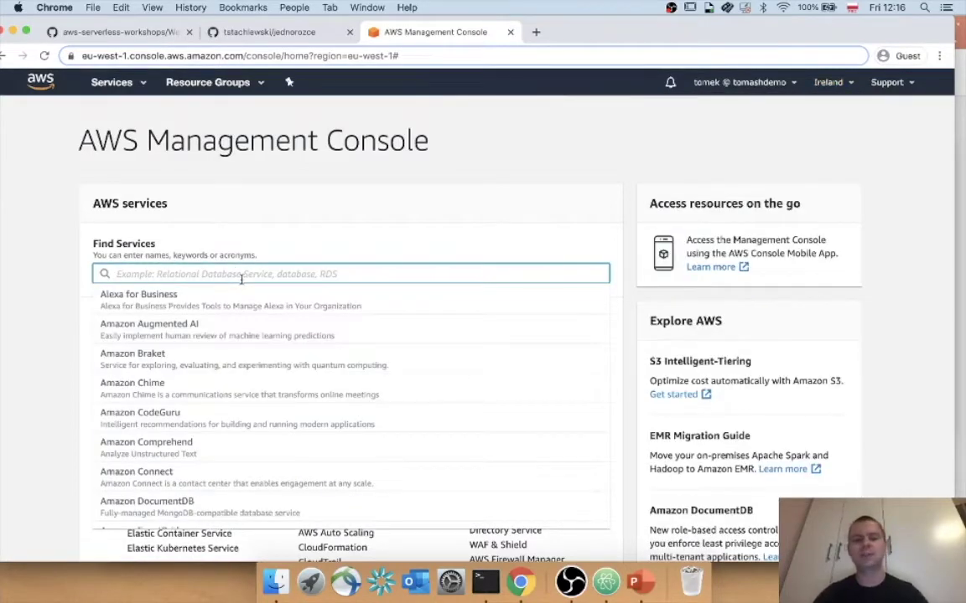
{"action": "type", "text": "Ampl"}
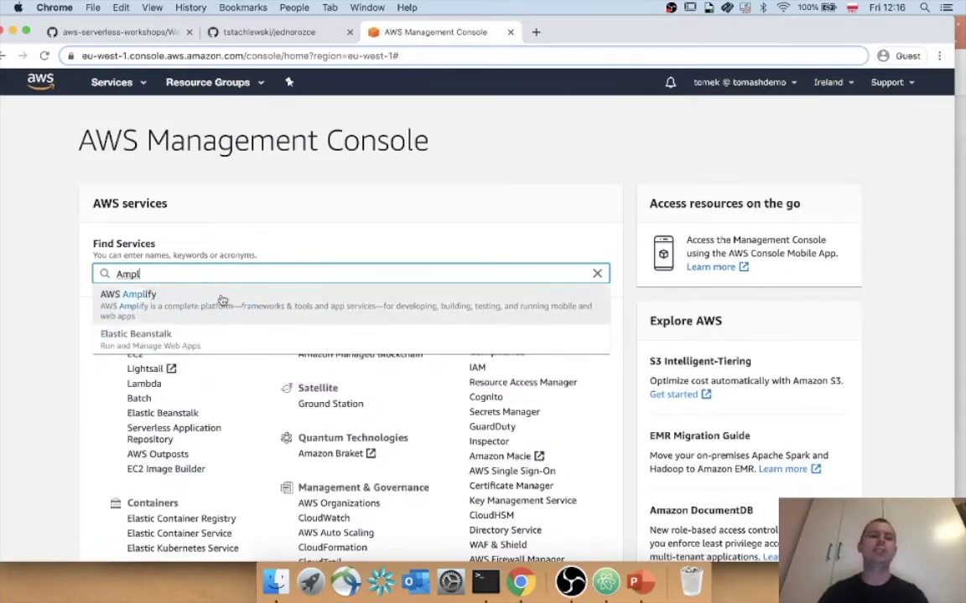
{"action": "left_click", "coordinate": [222, 300]}
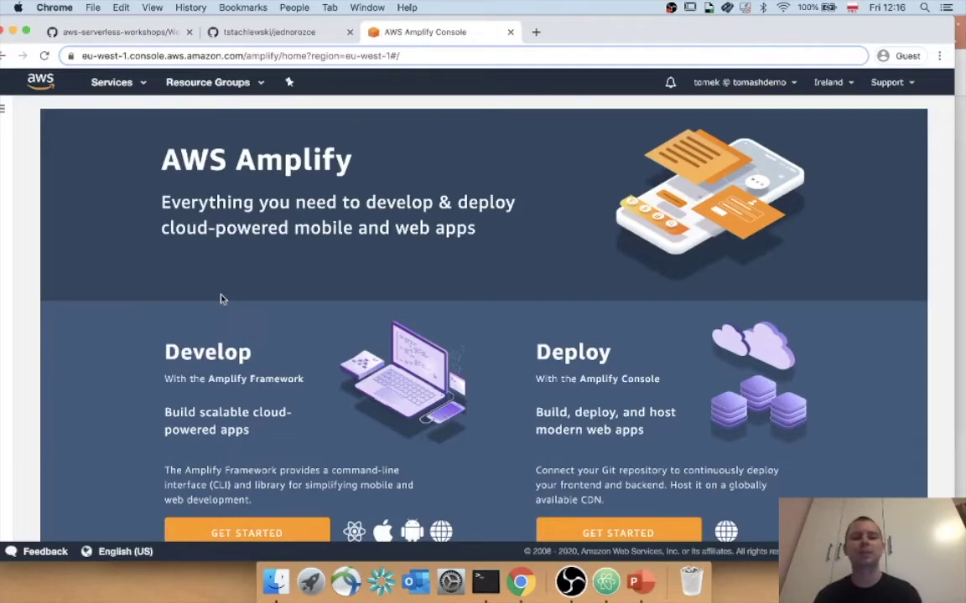
Go to All apps in the Amplify Console, switch to full screen, and start Connect app.
{"action": "scroll", "coordinate": [221, 298], "scroll_direction": "down", "scroll_amount": 3}
{"action": "scroll", "coordinate": [201, 297], "scroll_direction": "up", "scroll_amount": 3}
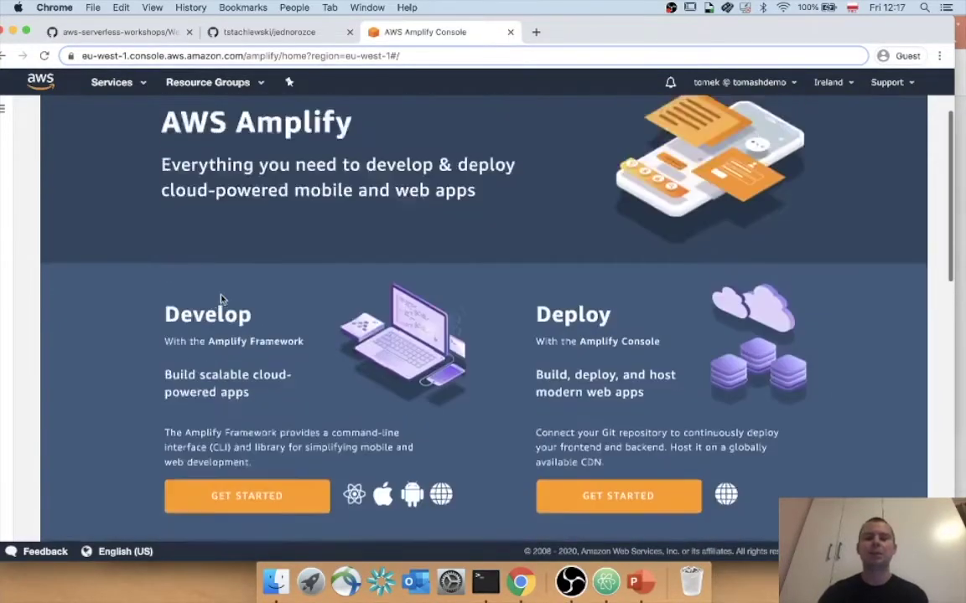
{"action": "left_click", "coordinate": [5, 107]}
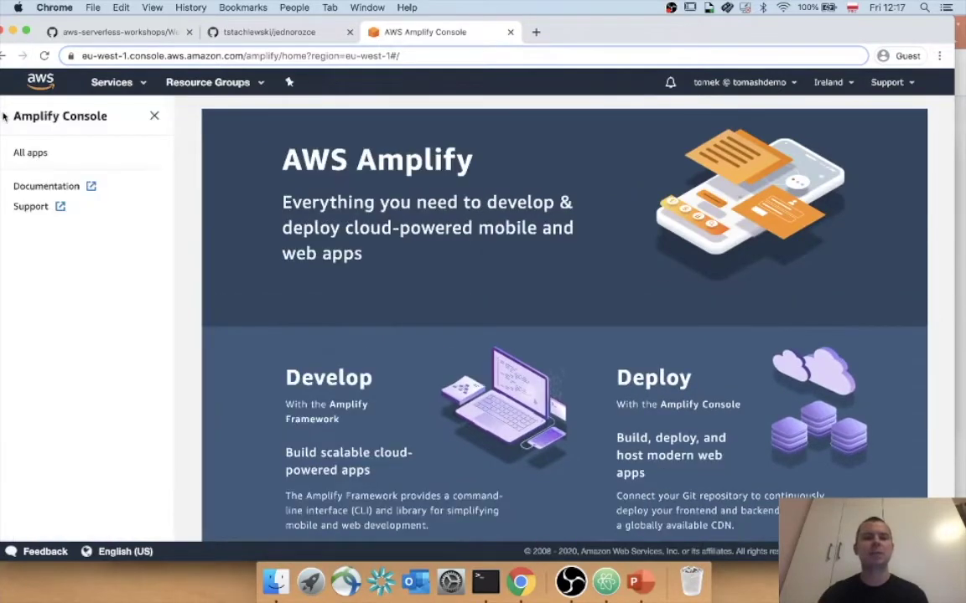
{"action": "left_click", "coordinate": [35, 155]}
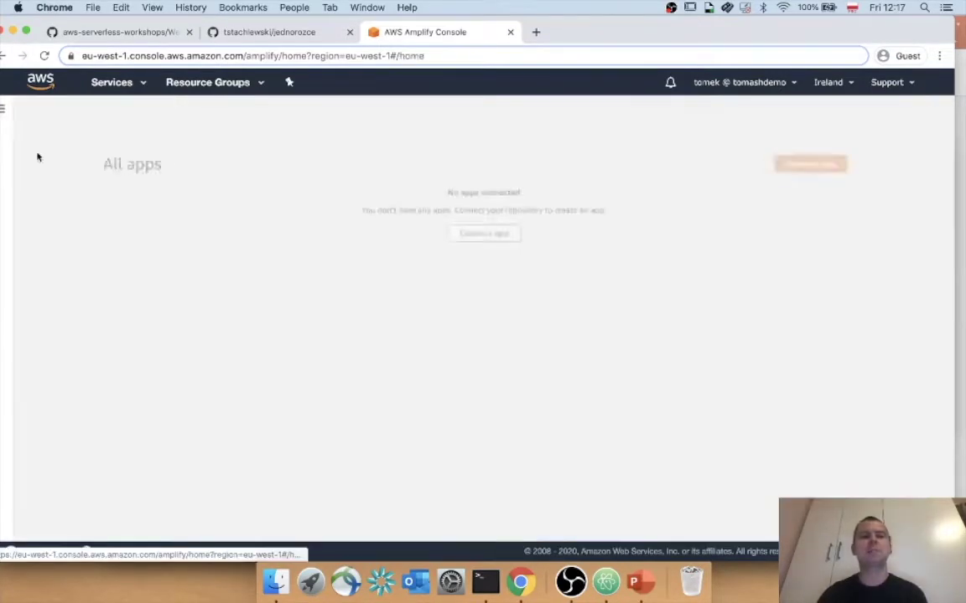
{"action": "left_click", "coordinate": [26, 31]}
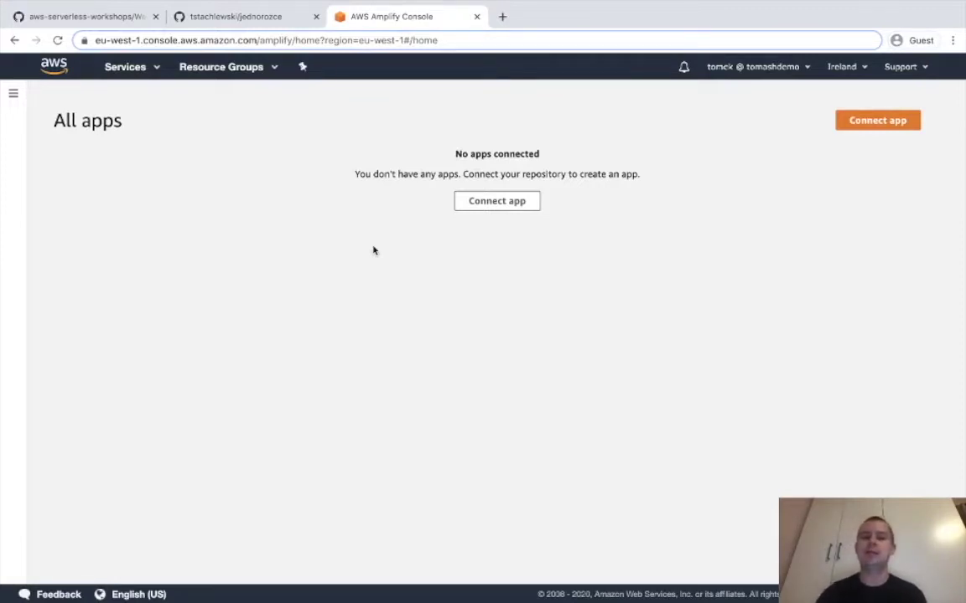
{"action": "left_click", "coordinate": [504, 203]}
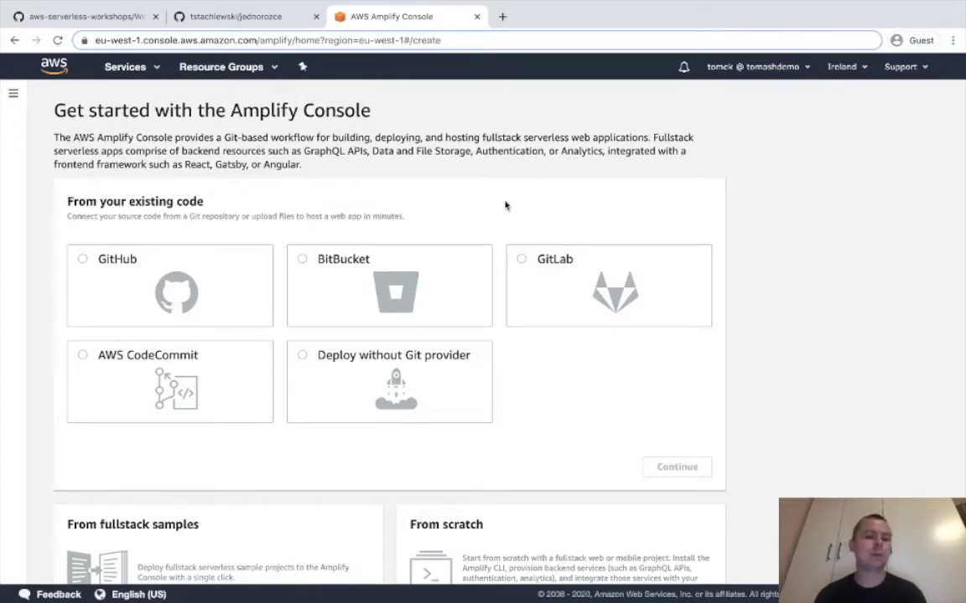
Pick GitHub as the Amplify source provider and continue to authorize access.
{"action": "left_click", "coordinate": [102, 358]}
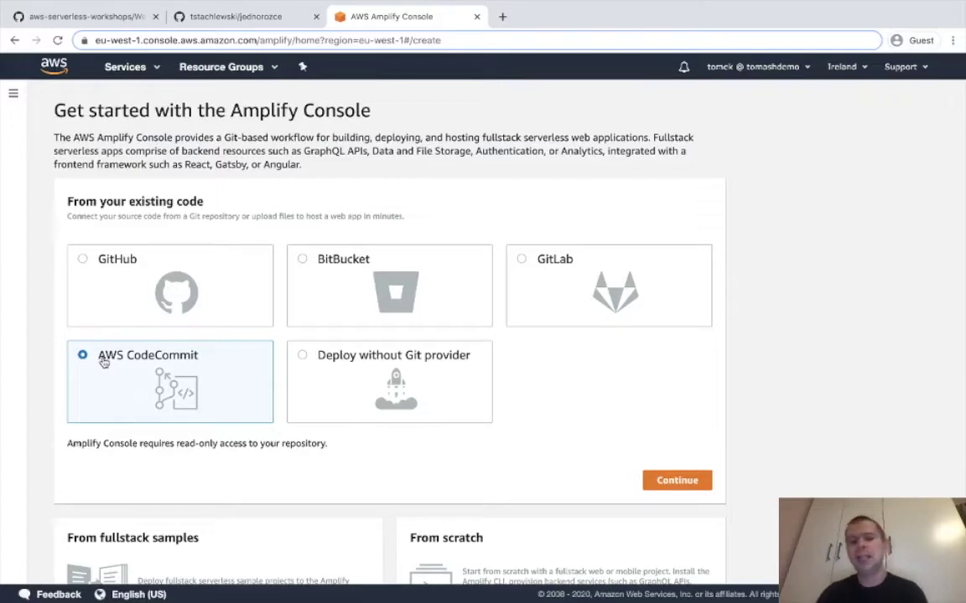
{"action": "left_click", "coordinate": [528, 269]}
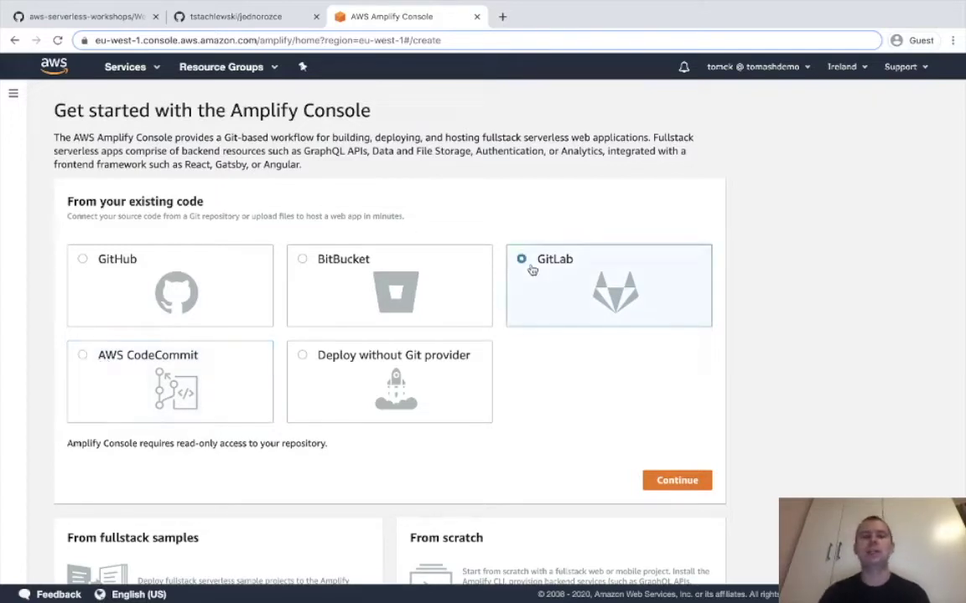
{"action": "left_click", "coordinate": [338, 287]}
{"action": "left_click", "coordinate": [134, 269]}
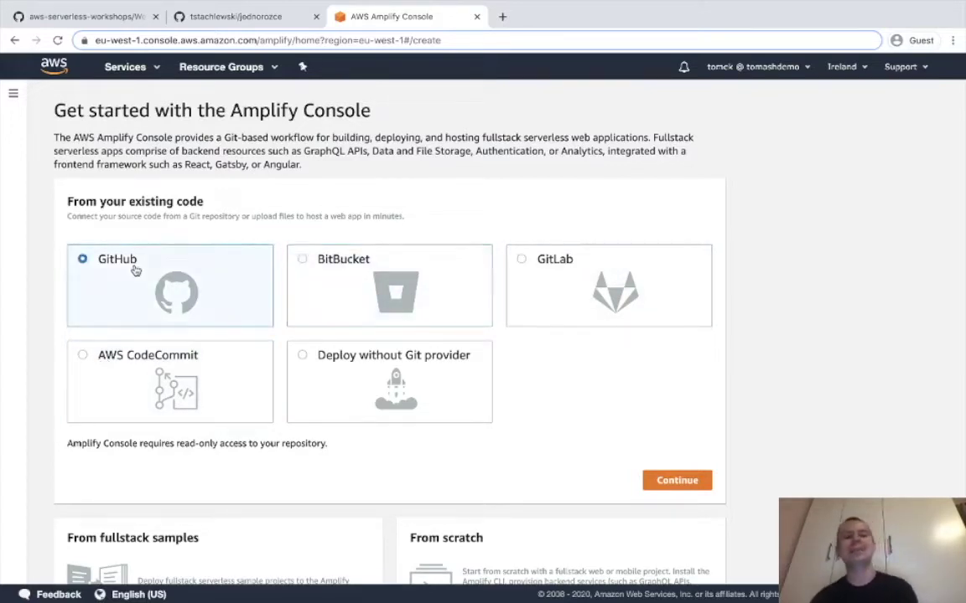
{"action": "scroll", "coordinate": [135, 269], "scroll_direction": "down", "scroll_amount": 1}
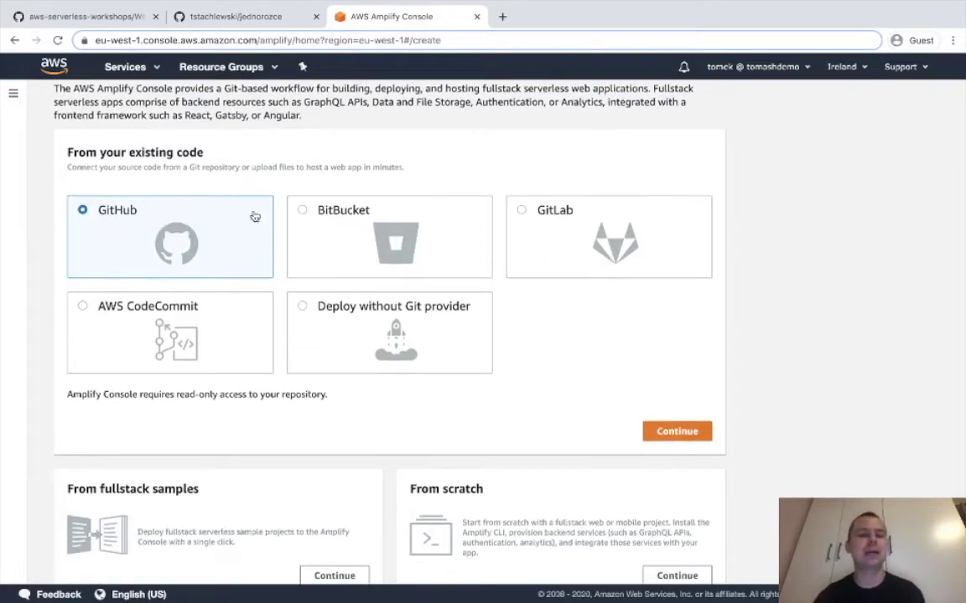
{"action": "left_click", "coordinate": [678, 431]}
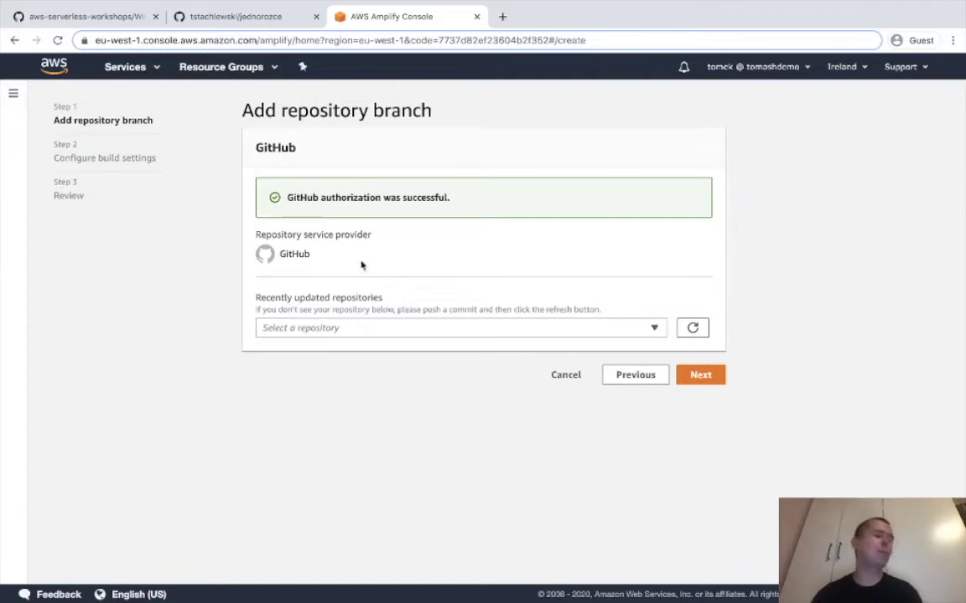
Choose the jednorozce repository with its master branch and proceed to build settings.
{"action": "left_click_drag", "start_coordinate": [300, 197], "coordinate": [428, 194]}
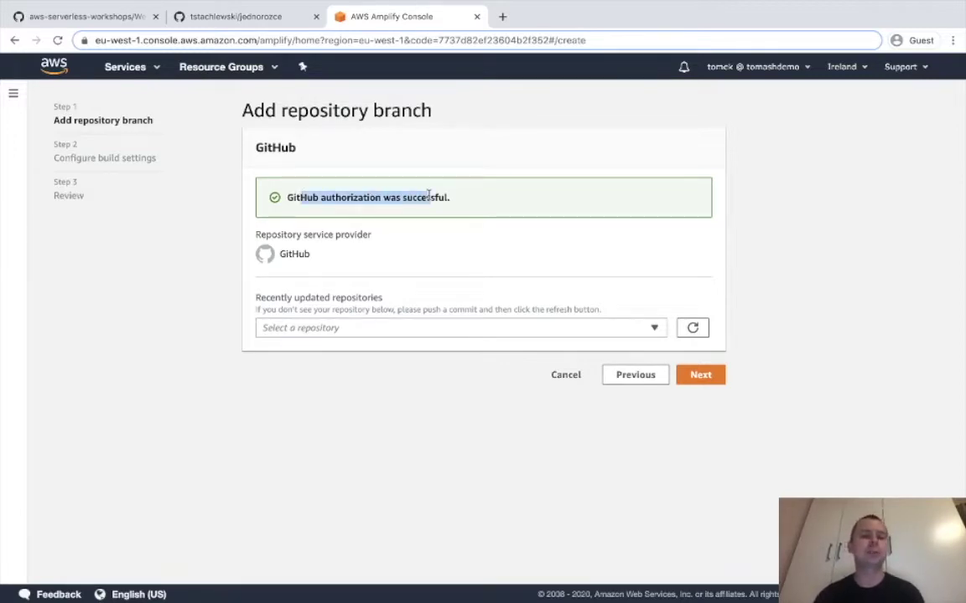
{"action": "left_click", "coordinate": [282, 329]}
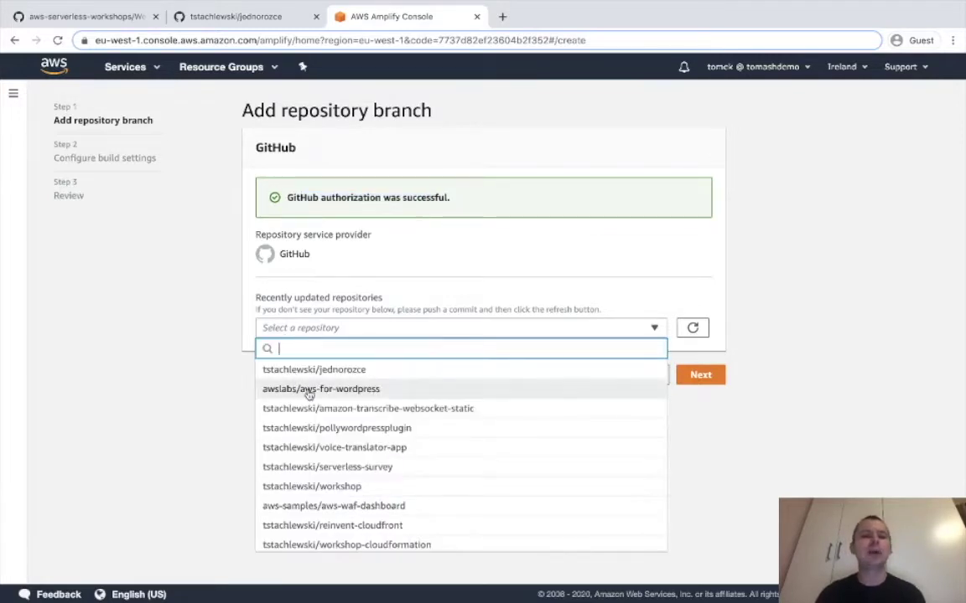
{"action": "scroll", "coordinate": [309, 394], "scroll_direction": "down", "scroll_amount": 5}
{"action": "scroll", "coordinate": [309, 394], "scroll_direction": "down", "scroll_amount": 3}
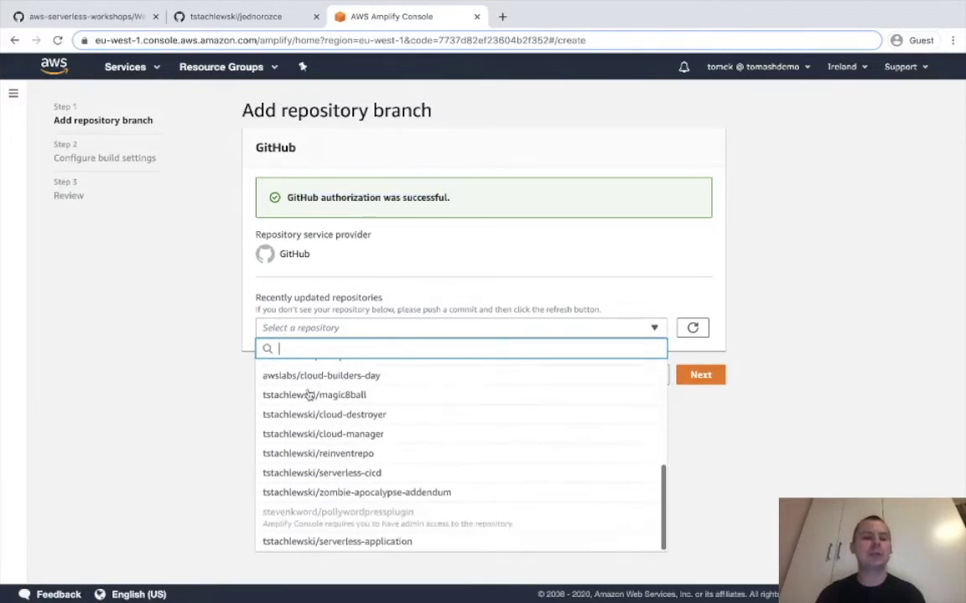
{"action": "scroll", "coordinate": [309, 394], "scroll_direction": "up", "scroll_amount": 8}
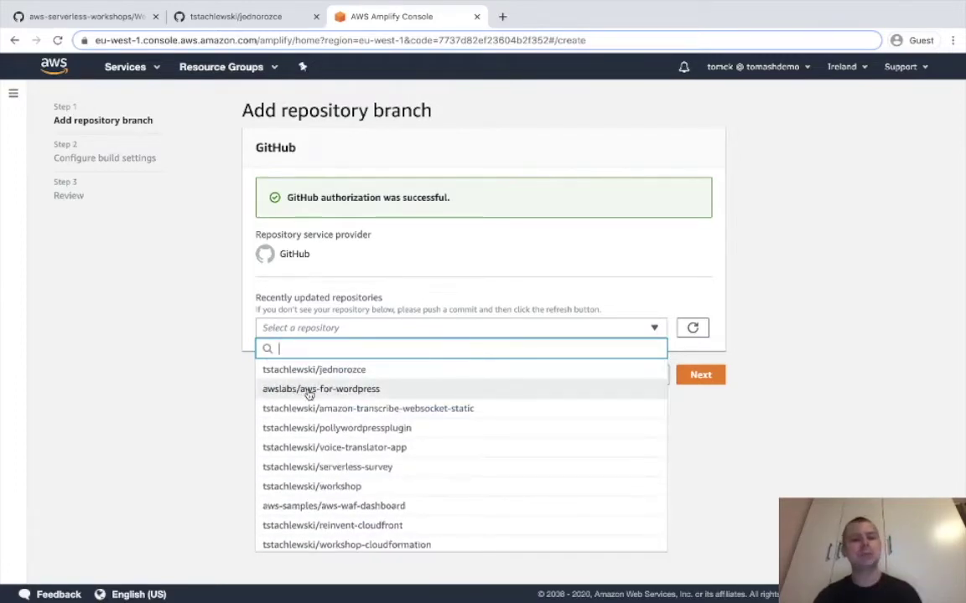
{"action": "left_click_drag", "start_coordinate": [301, 374], "coordinate": [342, 375]}
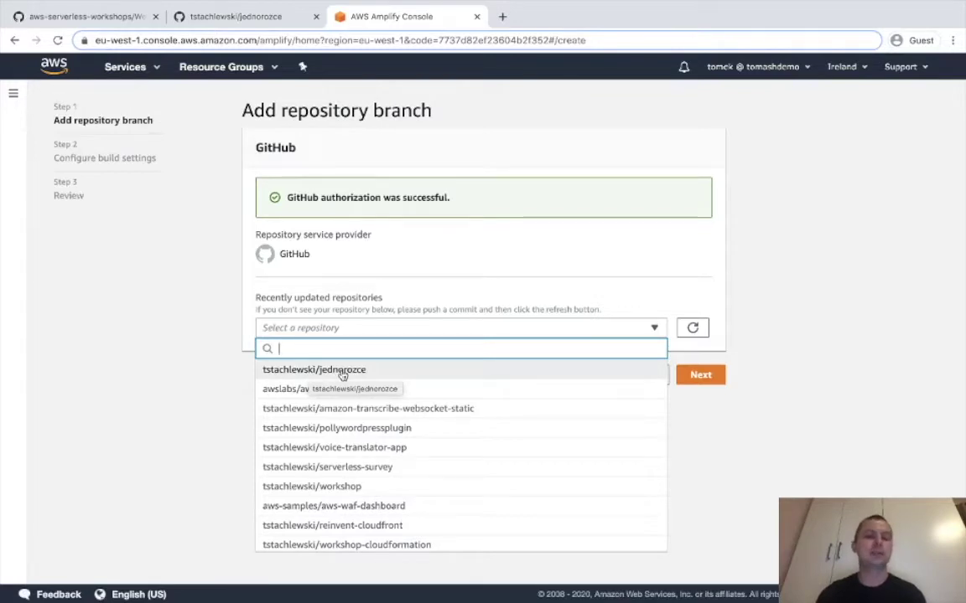
{"action": "left_click", "coordinate": [342, 375]}
{"action": "left_click", "coordinate": [352, 409]}
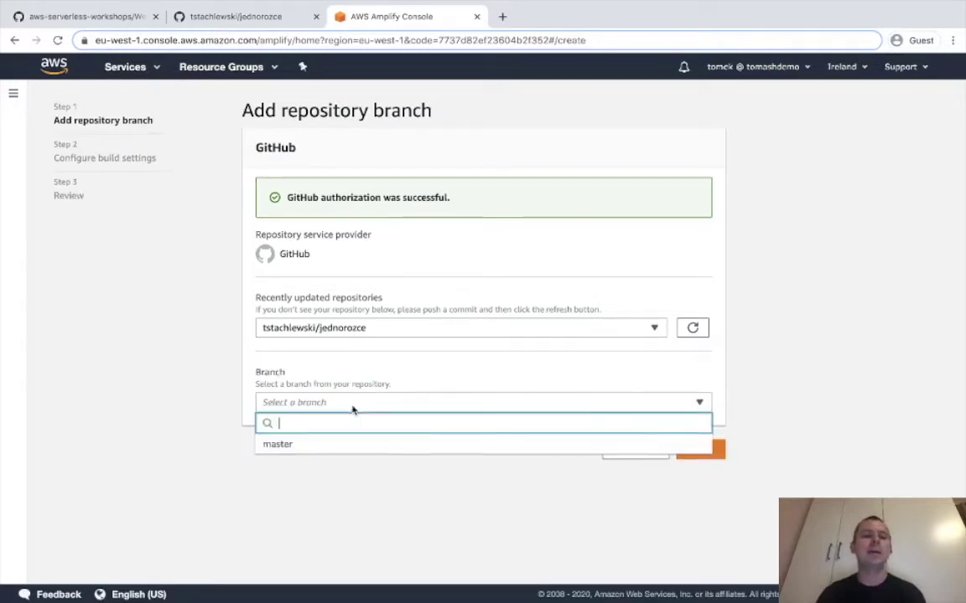
{"action": "left_click", "coordinate": [325, 451]}
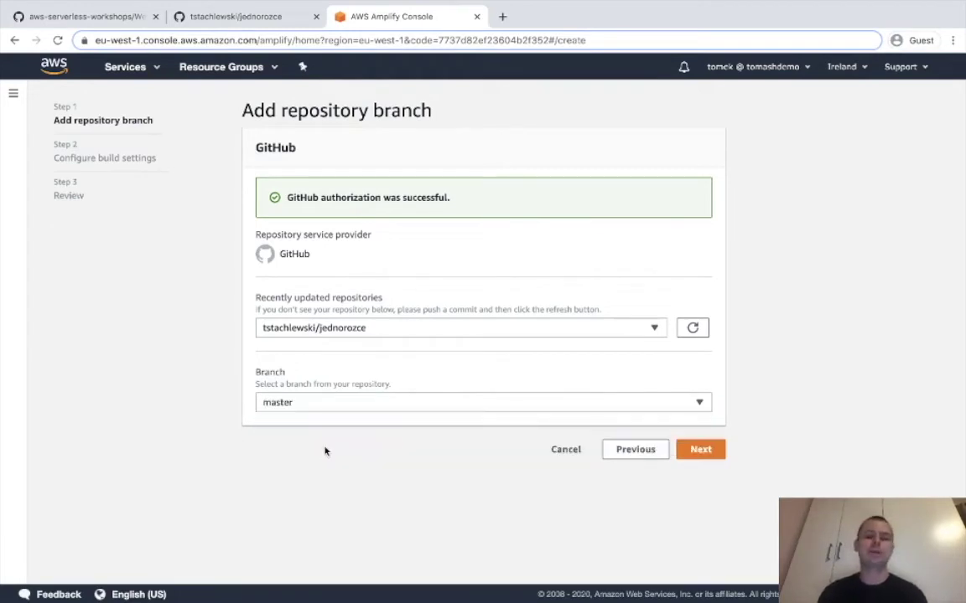
{"action": "left_click", "coordinate": [712, 450]}
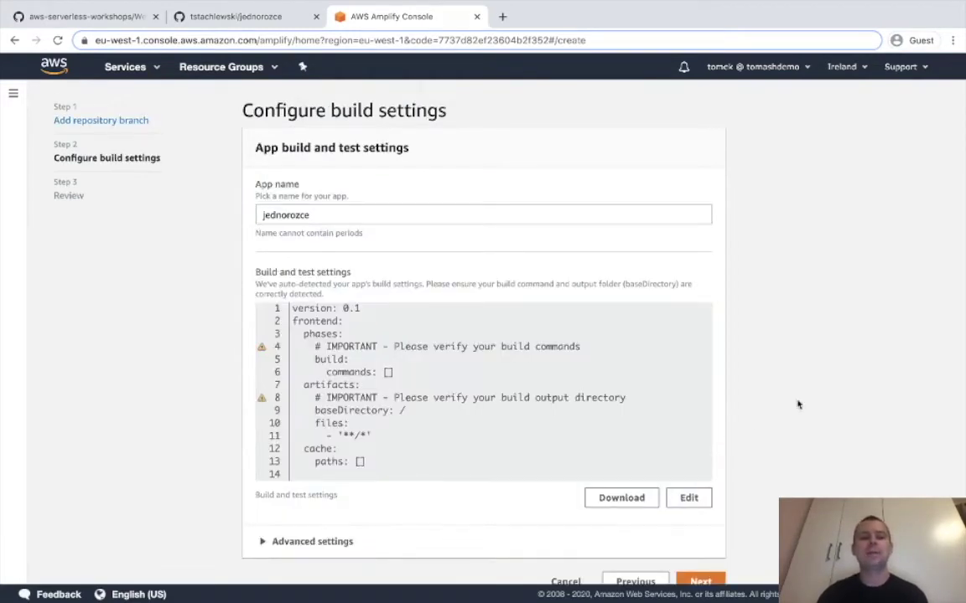
Rename the Amplify app to Jednorozce and advance to the Review step.
{"action": "scroll", "coordinate": [798, 405], "scroll_direction": "down", "scroll_amount": 1}
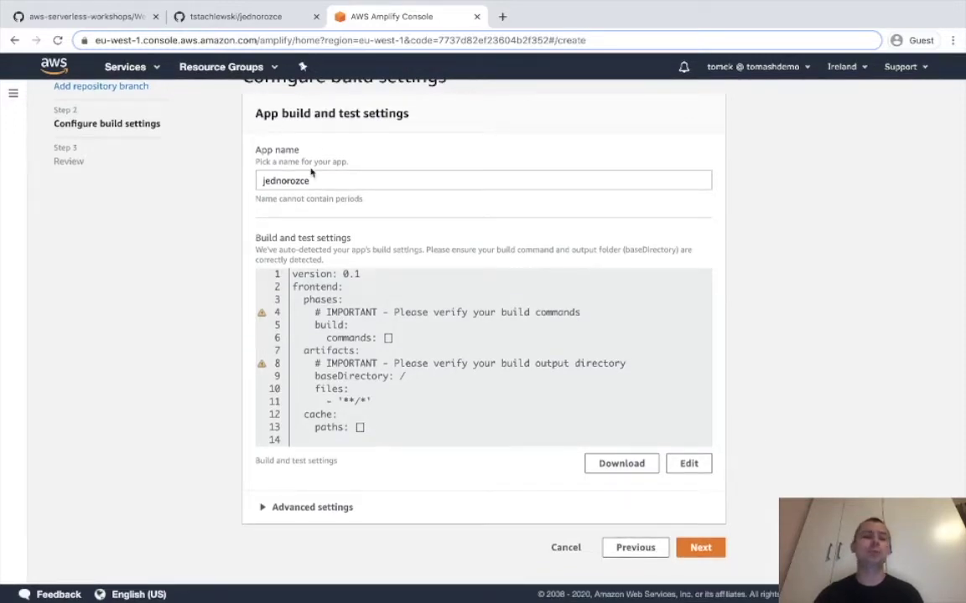
{"action": "left_click_drag", "start_coordinate": [399, 181], "coordinate": [199, 183]}
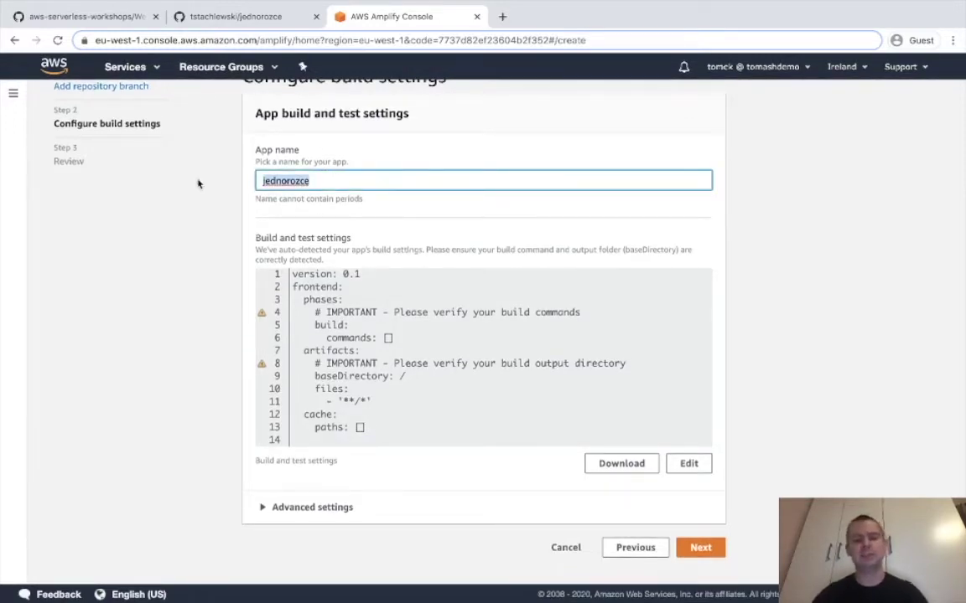
{"action": "type", "text": "Jednoz"}
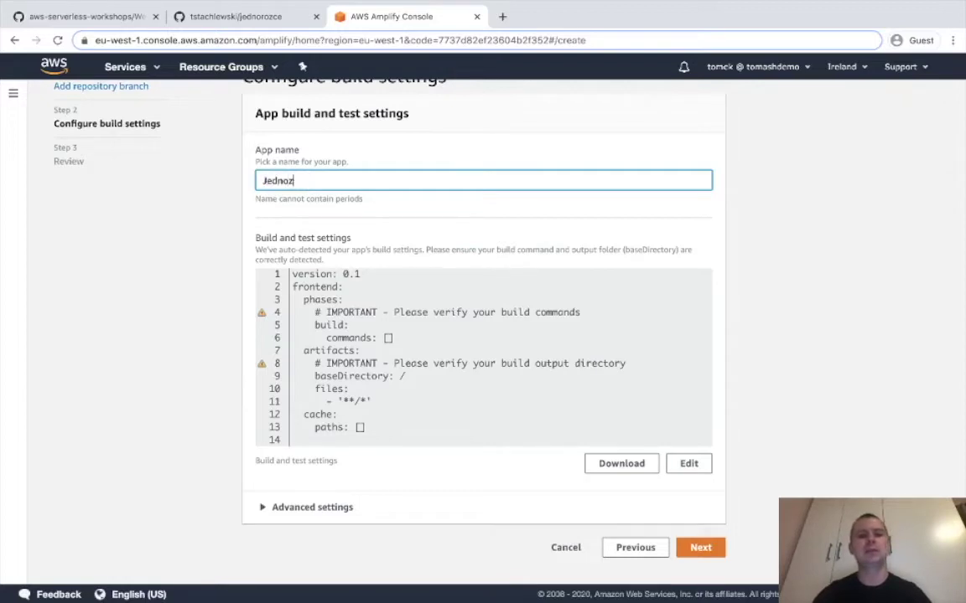
{"action": "key", "text": "BackSpace"}
{"action": "type", "text": "rozce"}
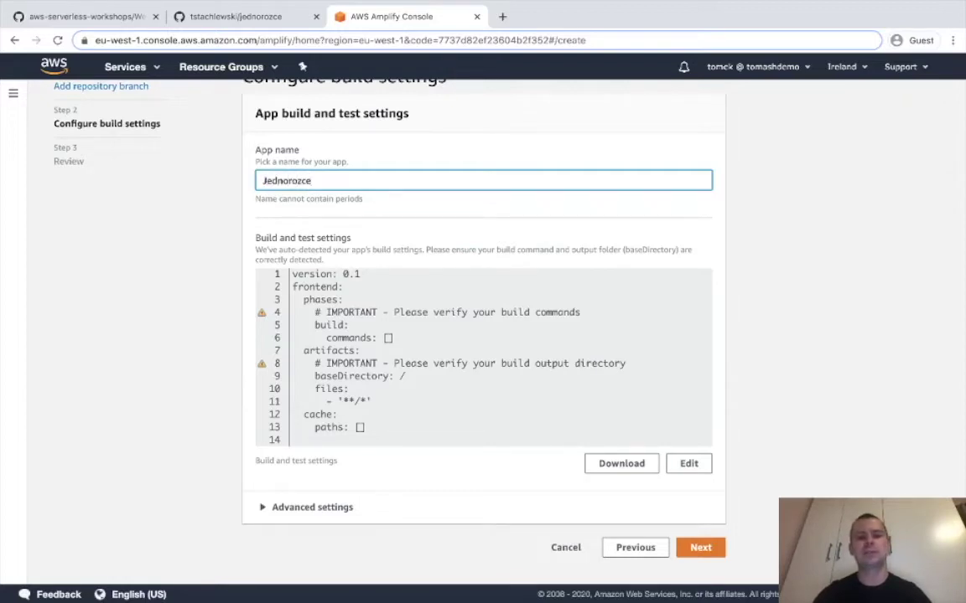
{"action": "left_click", "coordinate": [694, 265]}
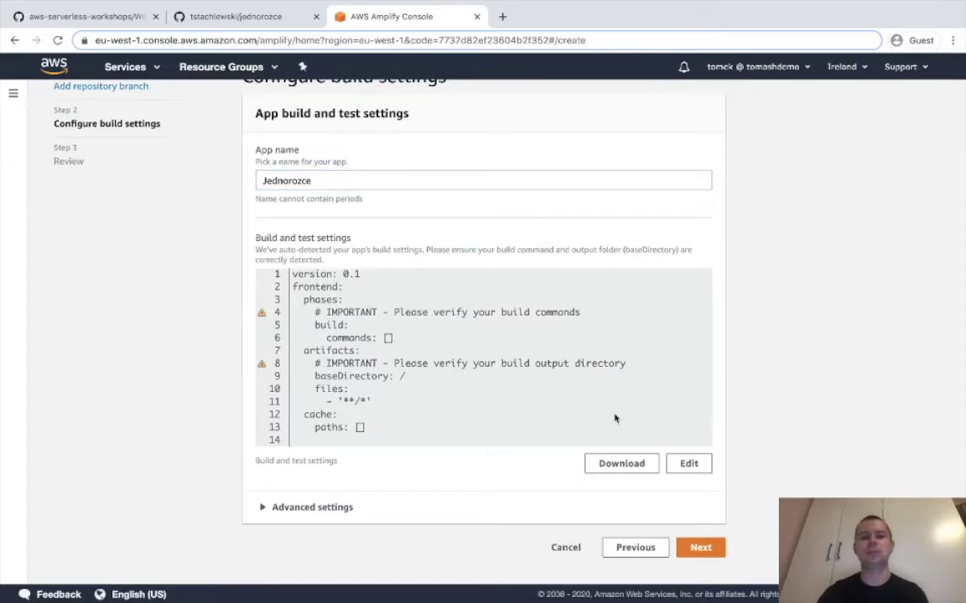
{"action": "left_click", "coordinate": [700, 547]}
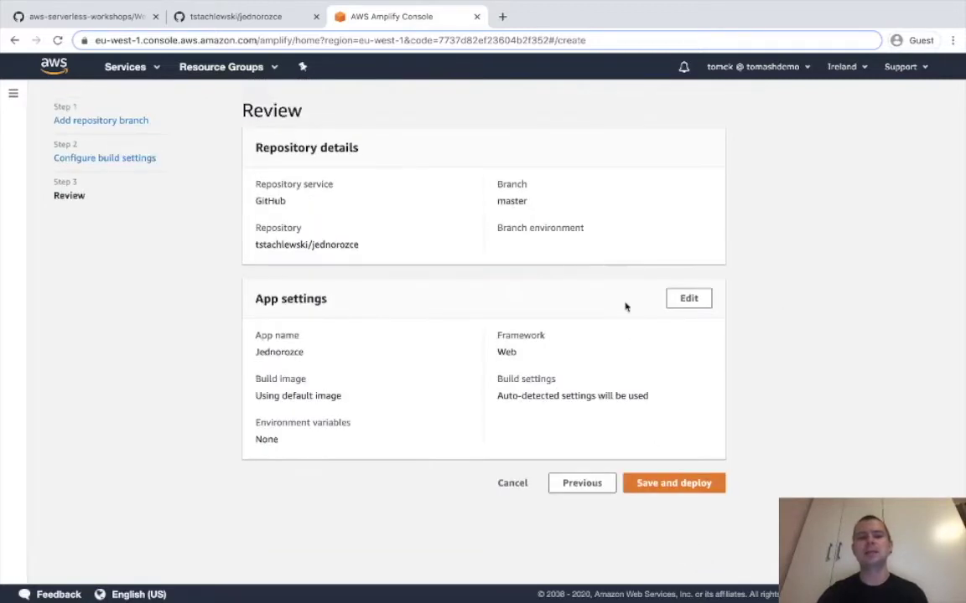
Save and deploy Jednorozce, then refresh until the master build passes all four stages.
{"action": "left_click", "coordinate": [684, 484]}
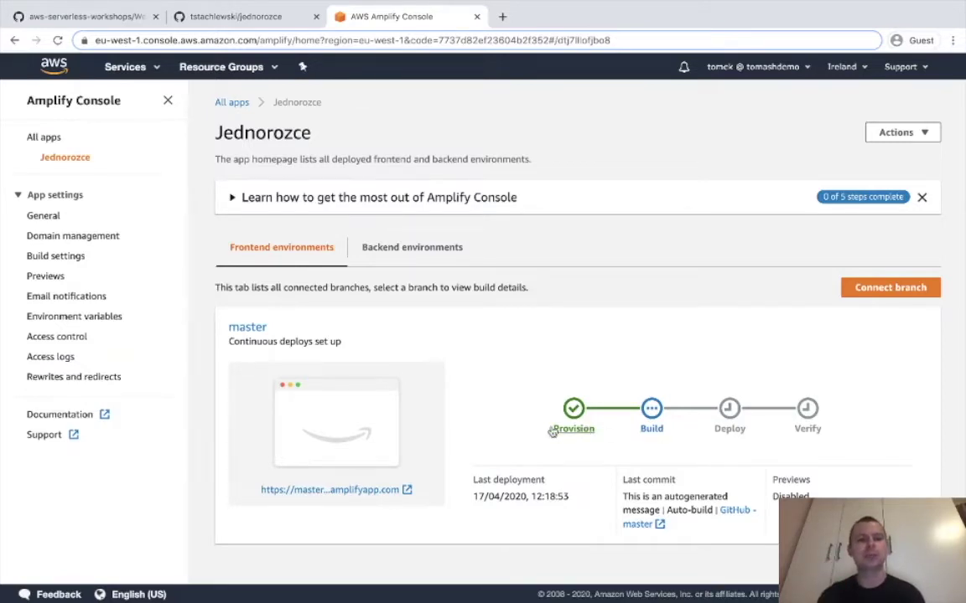
{"action": "left_click", "coordinate": [377, 250]}
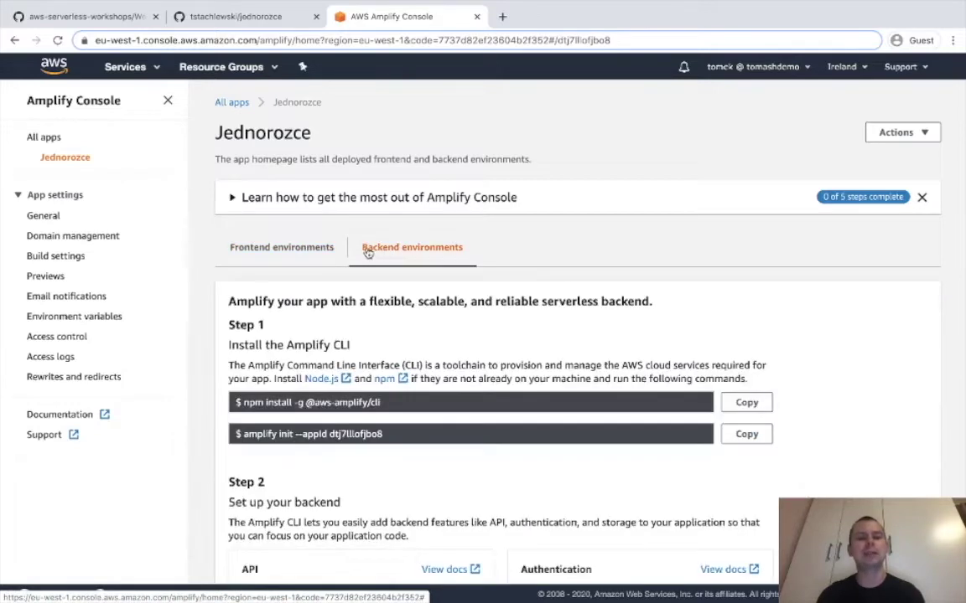
{"action": "left_click", "coordinate": [312, 249]}
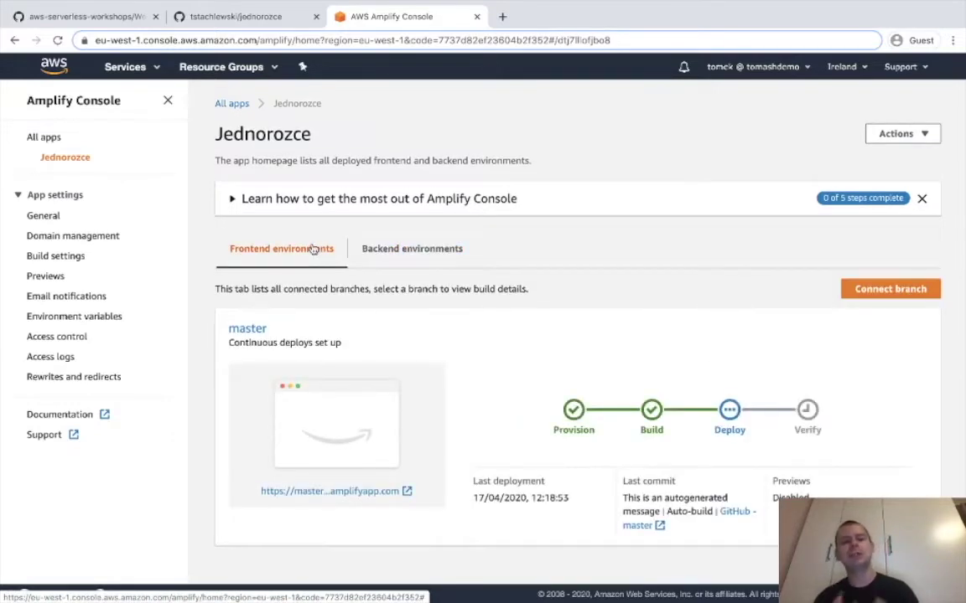
{"action": "left_click", "coordinate": [368, 257]}
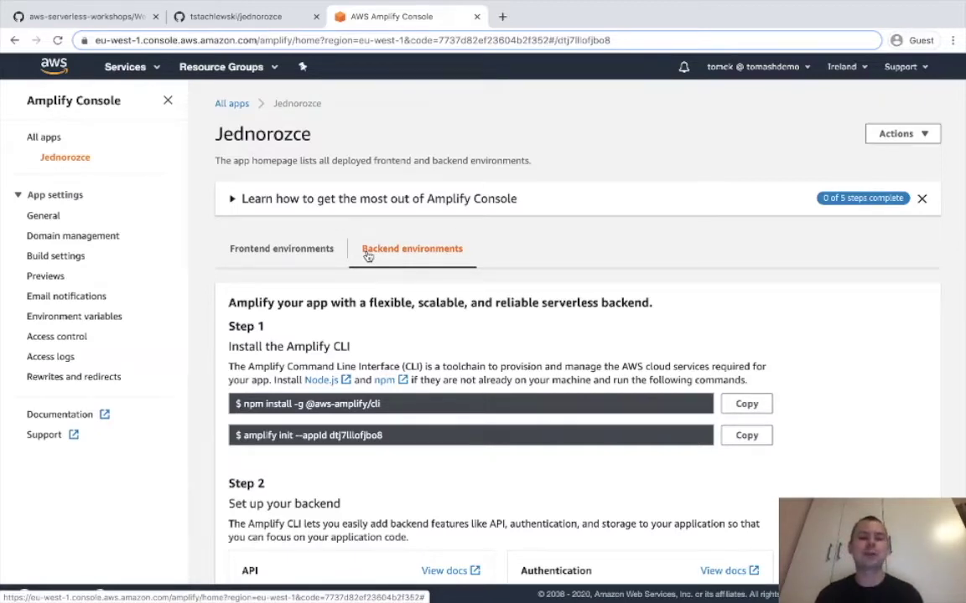
{"action": "left_click", "coordinate": [312, 256]}
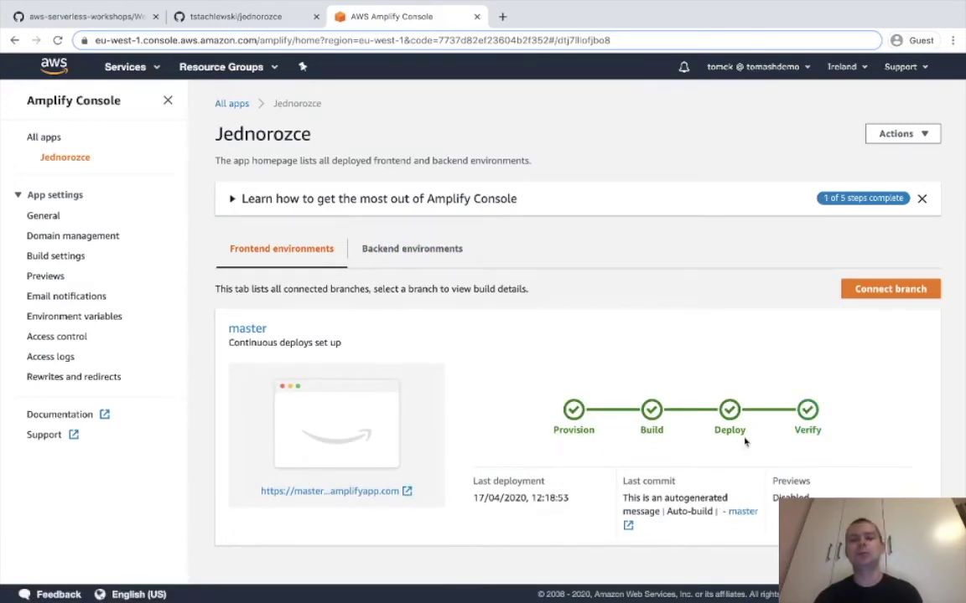
{"action": "left_click", "coordinate": [63, 45]}
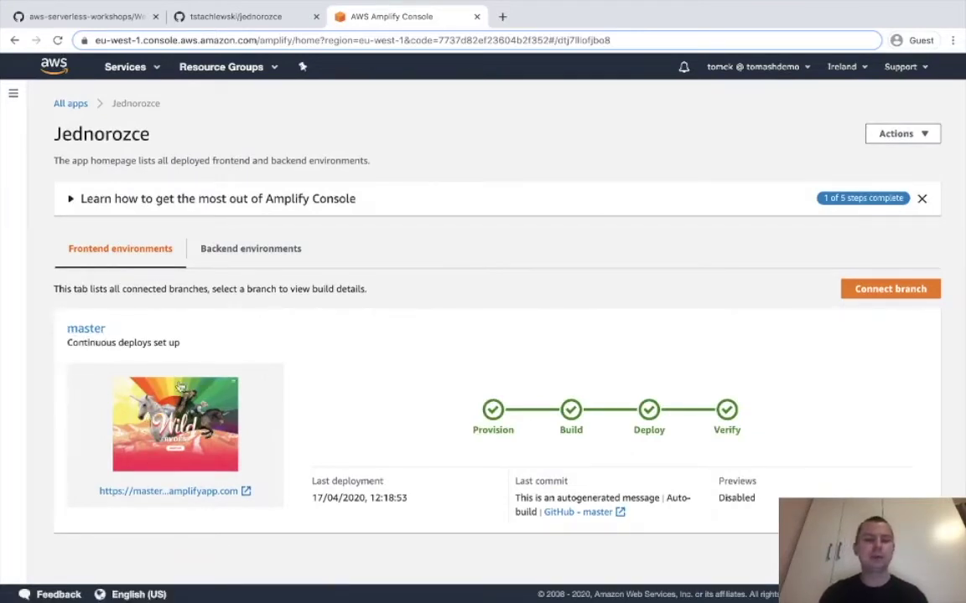
Open the deployed site at its amplifyapp.com address, scroll through the homepage, and return to Amplify.
{"action": "left_click", "coordinate": [160, 393]}
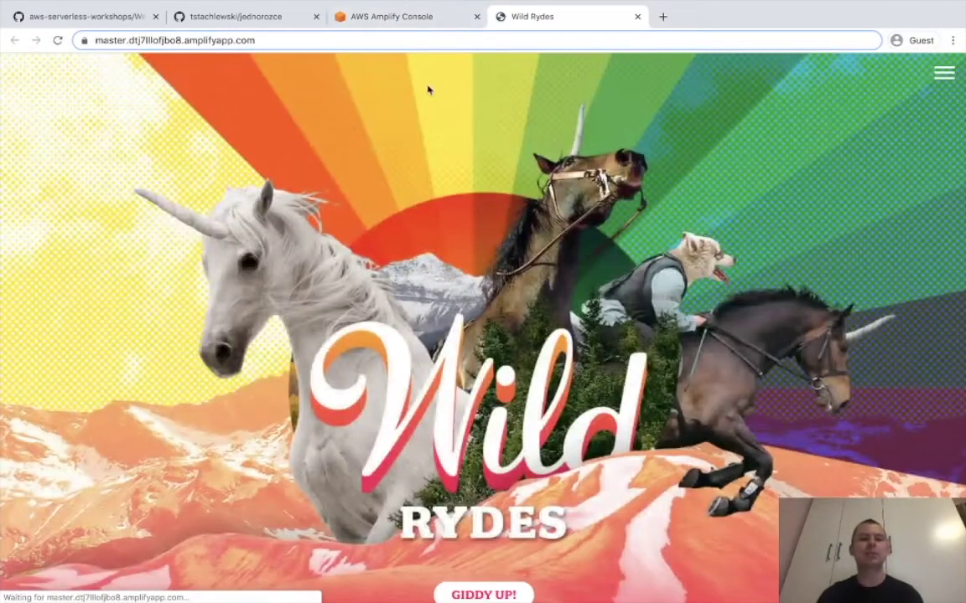
{"action": "scroll", "coordinate": [427, 90], "scroll_direction": "down", "scroll_amount": 12}
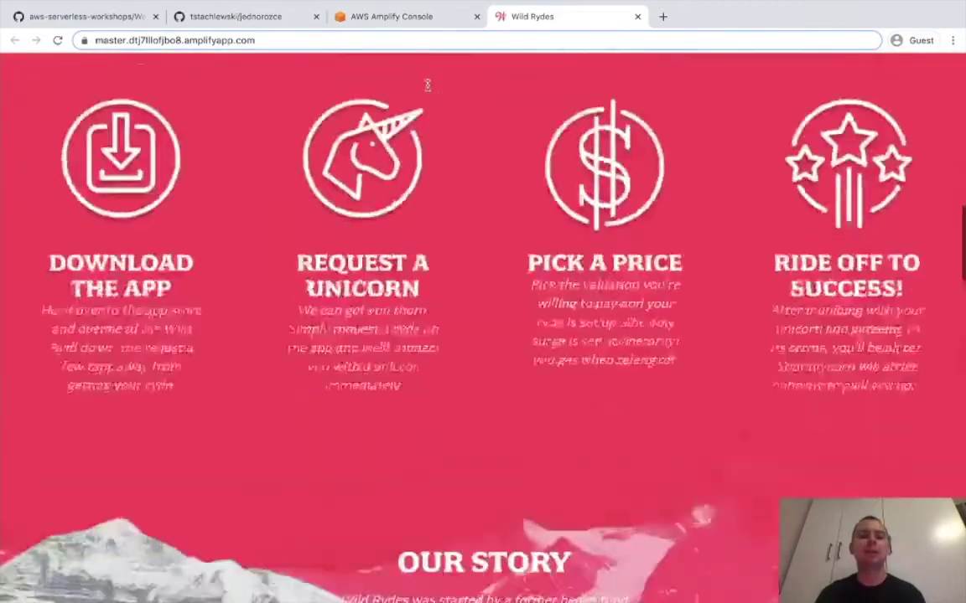
{"action": "scroll", "coordinate": [427, 85], "scroll_direction": "down", "scroll_amount": 20}
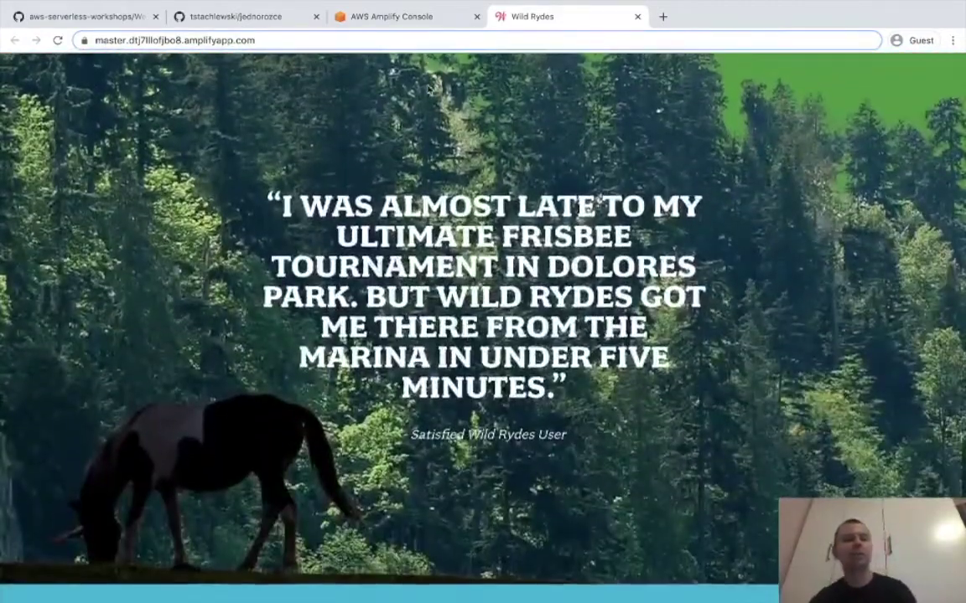
{"action": "scroll", "coordinate": [427, 90], "scroll_direction": "down", "scroll_amount": 10}
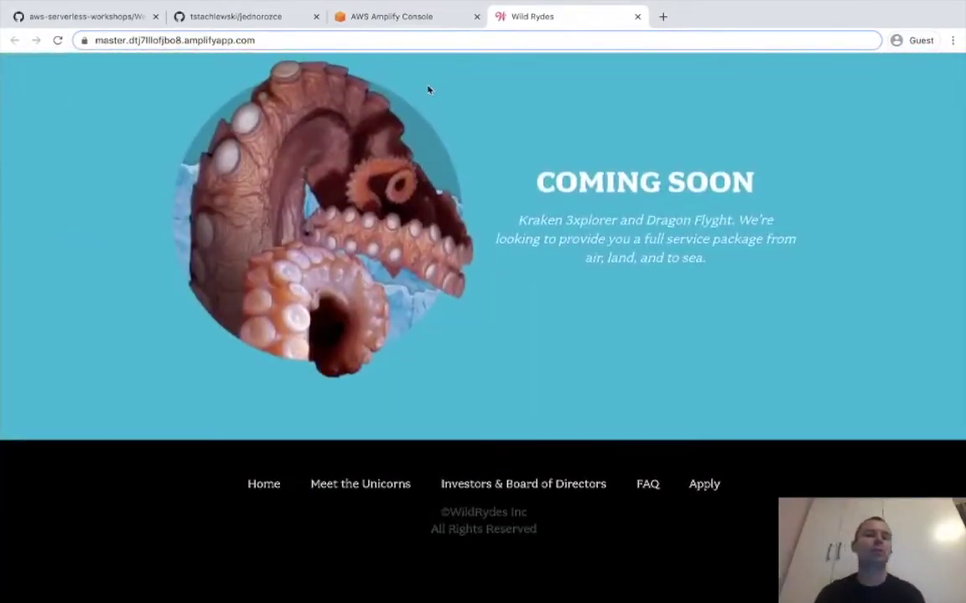
{"action": "scroll", "coordinate": [428, 90], "scroll_direction": "up", "scroll_amount": 20}
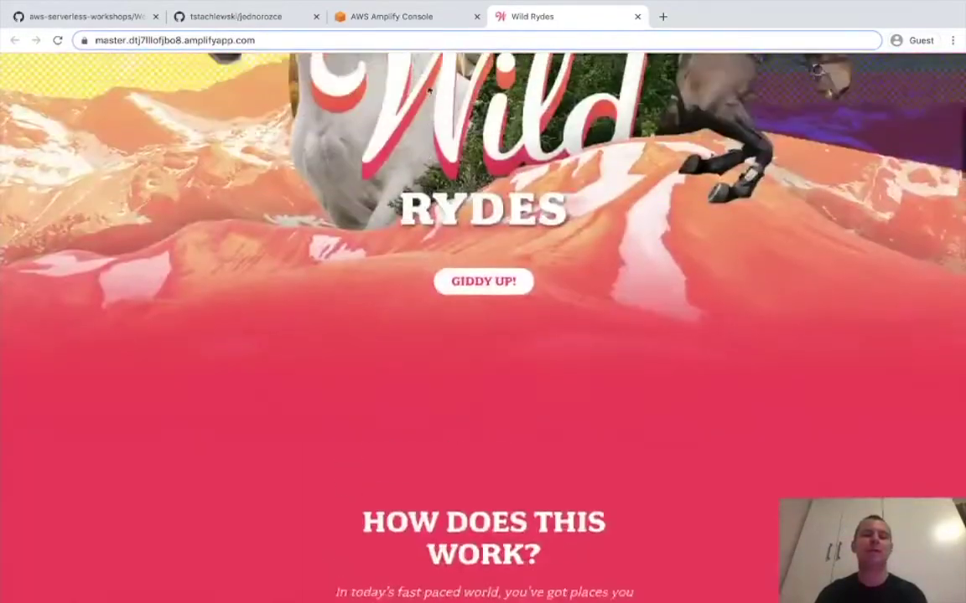
{"action": "scroll", "coordinate": [428, 90], "scroll_direction": "up", "scroll_amount": 8}
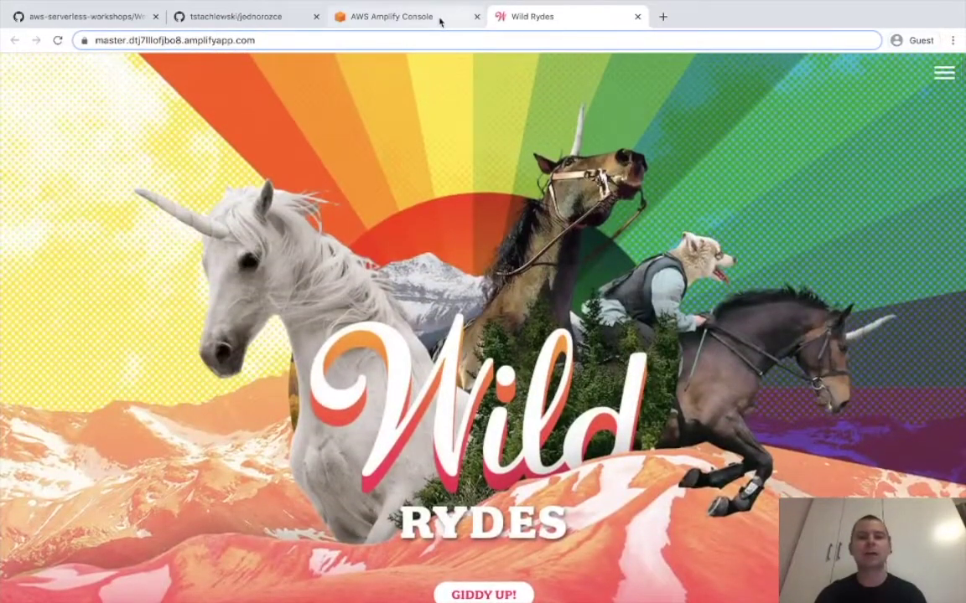
{"action": "left_click", "coordinate": [440, 19]}
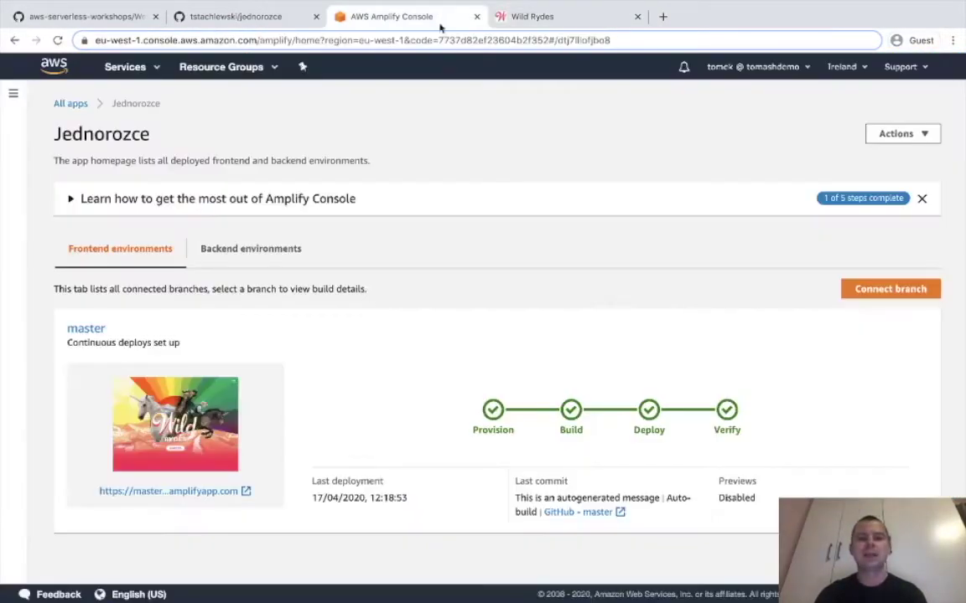
{"action": "left_click", "coordinate": [728, 430]}
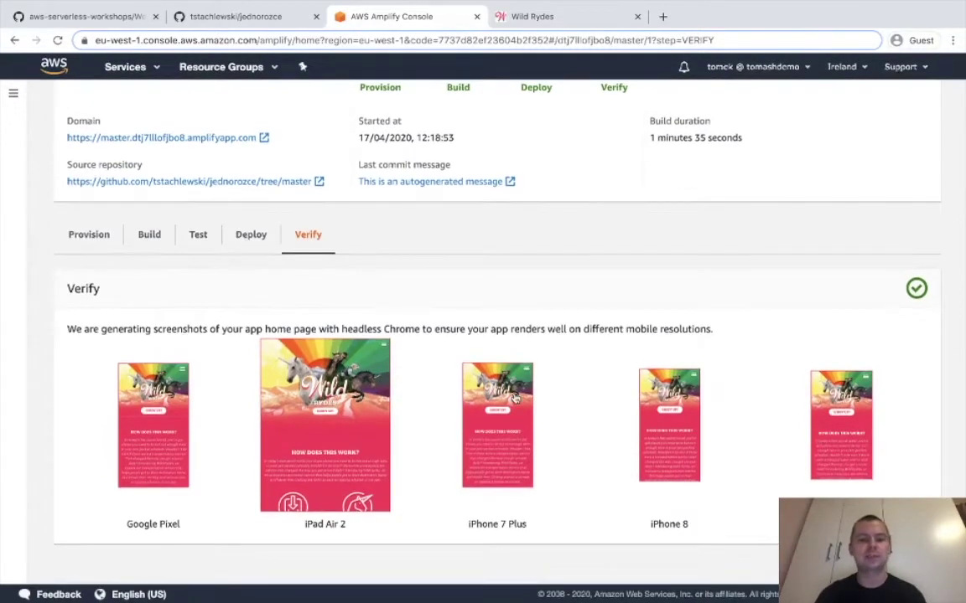
{"action": "left_click", "coordinate": [295, 388]}
{"action": "left_click", "coordinate": [730, 287]}
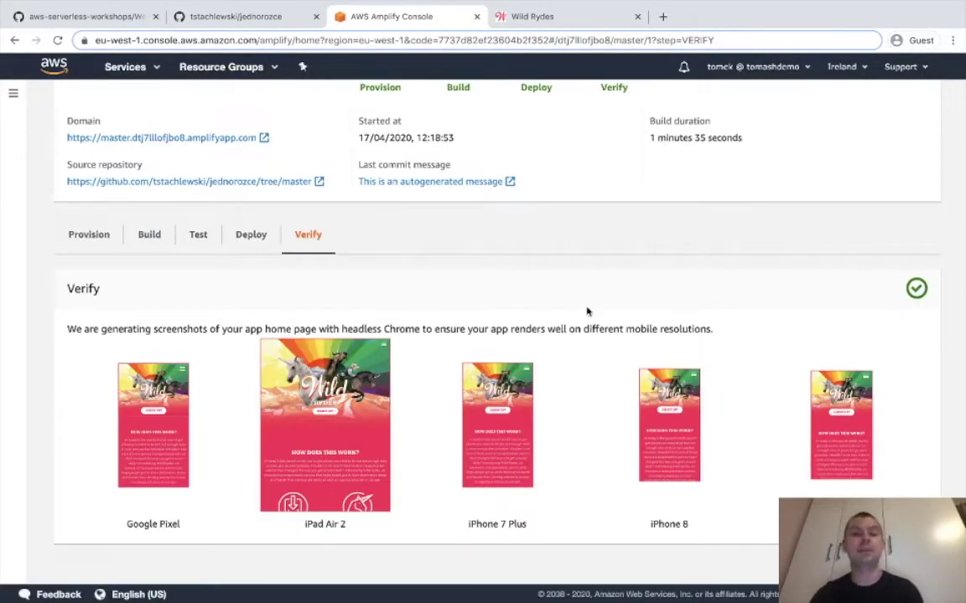
{"action": "scroll", "coordinate": [495, 324], "scroll_direction": "up", "scroll_amount": 1}
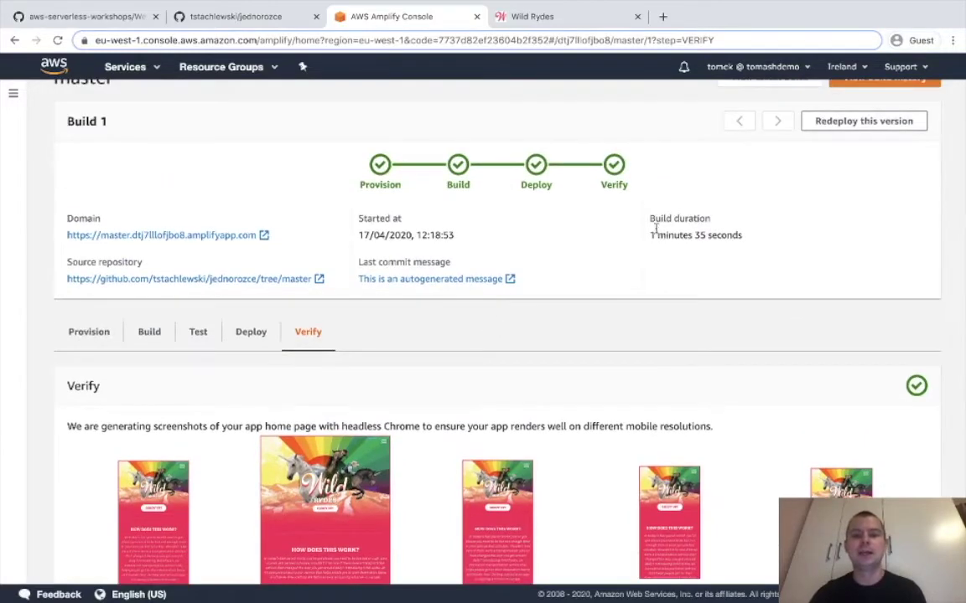
{"action": "left_click", "coordinate": [459, 181]}
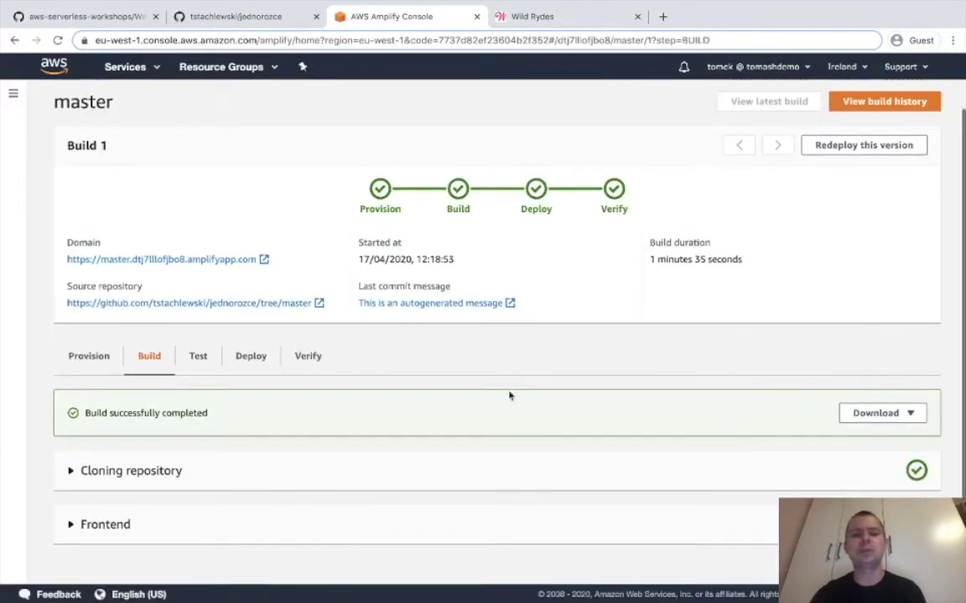
{"action": "left_click", "coordinate": [352, 478]}
{"action": "scroll", "coordinate": [352, 478], "scroll_direction": "down", "scroll_amount": 4}
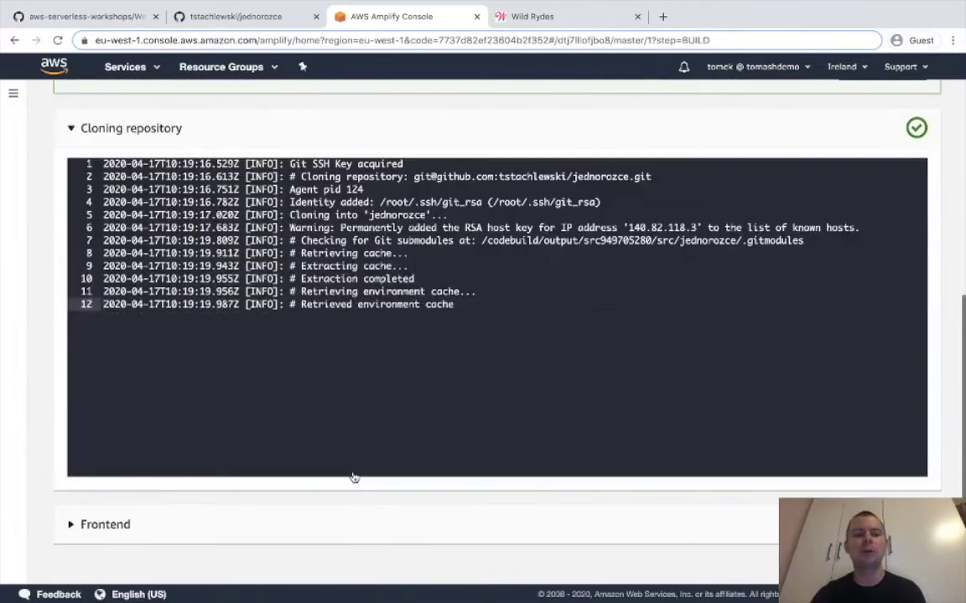
{"action": "left_click", "coordinate": [214, 523]}
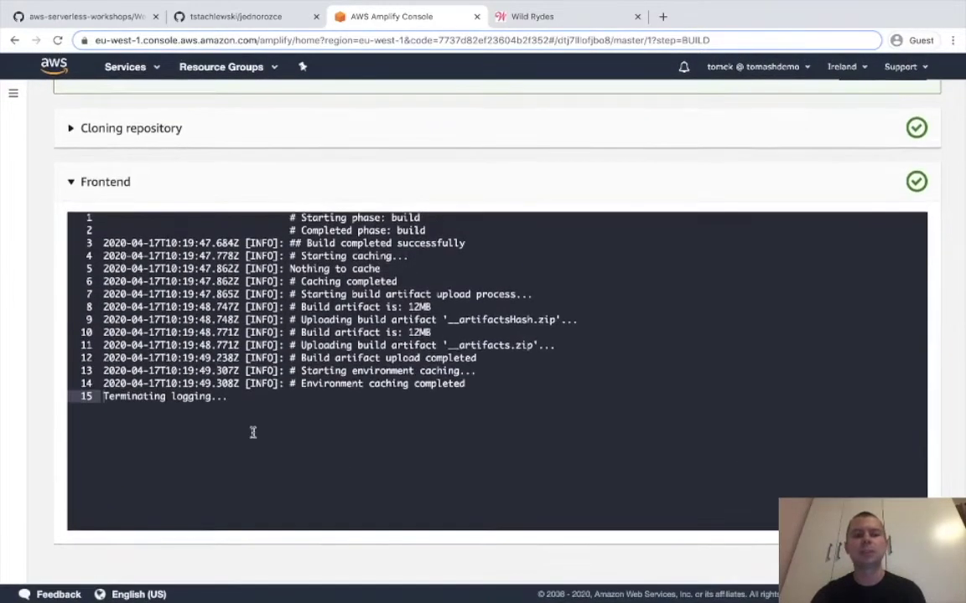
{"action": "scroll", "coordinate": [252, 431], "scroll_direction": "up", "scroll_amount": 5}
{"action": "left_click", "coordinate": [145, 102]}
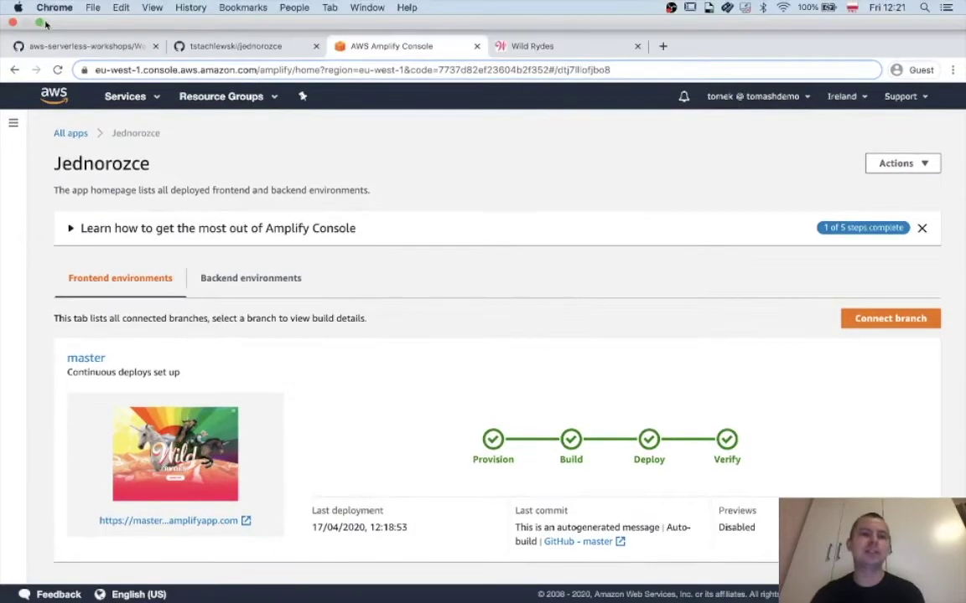
Launch Atom and open the twitch > jednorozce folder in Finder.
{"action": "left_click", "coordinate": [41, 23]}
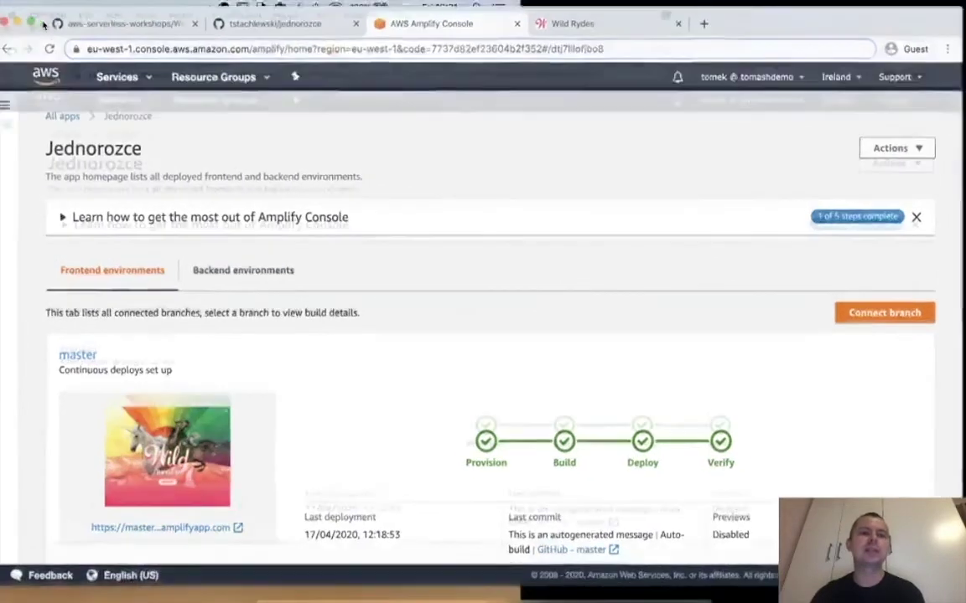
{"action": "left_click", "coordinate": [606, 580]}
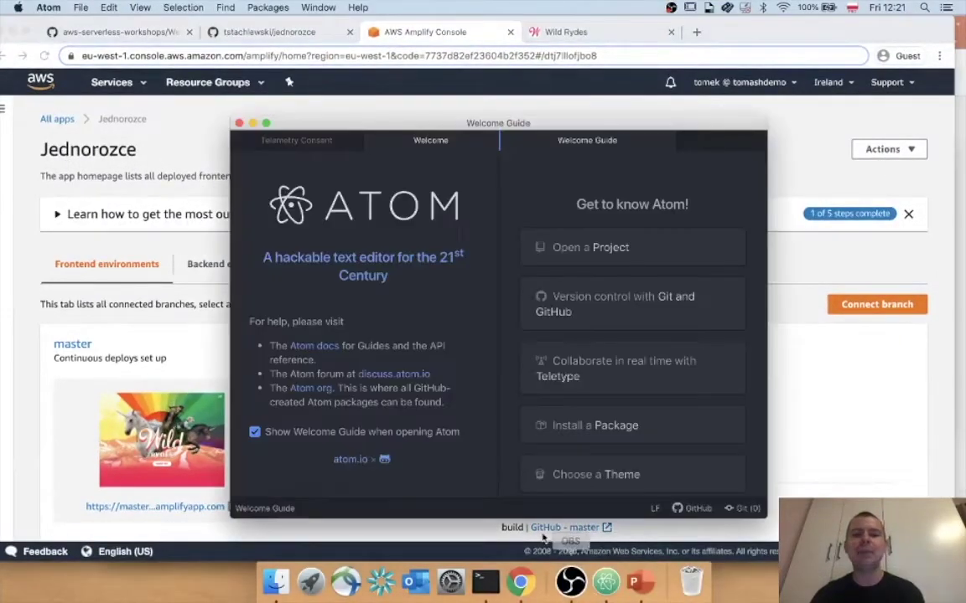
{"action": "key", "text": "F11"}
{"action": "double_click", "coordinate": [923, 225]}
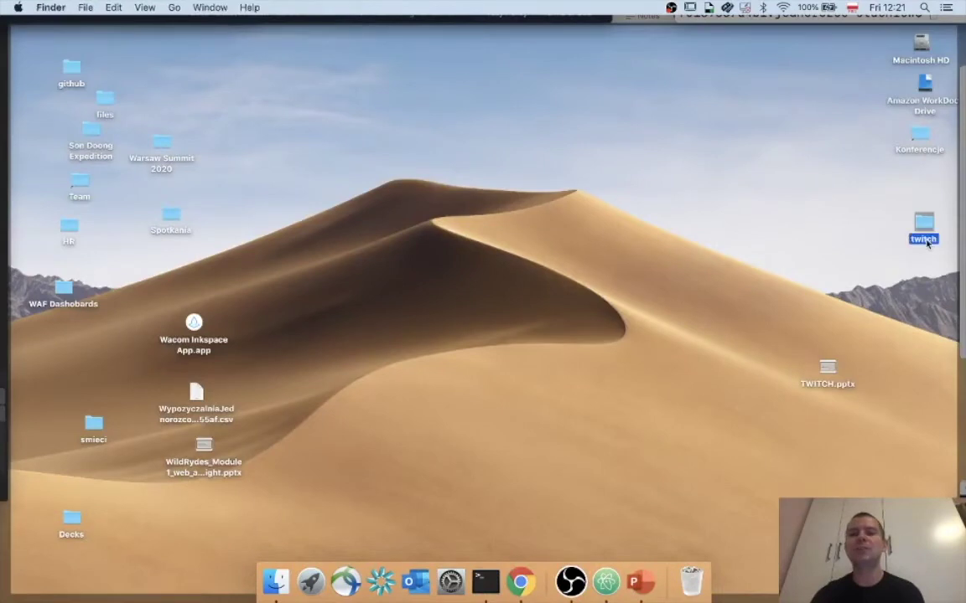
{"action": "double_click", "coordinate": [565, 212]}
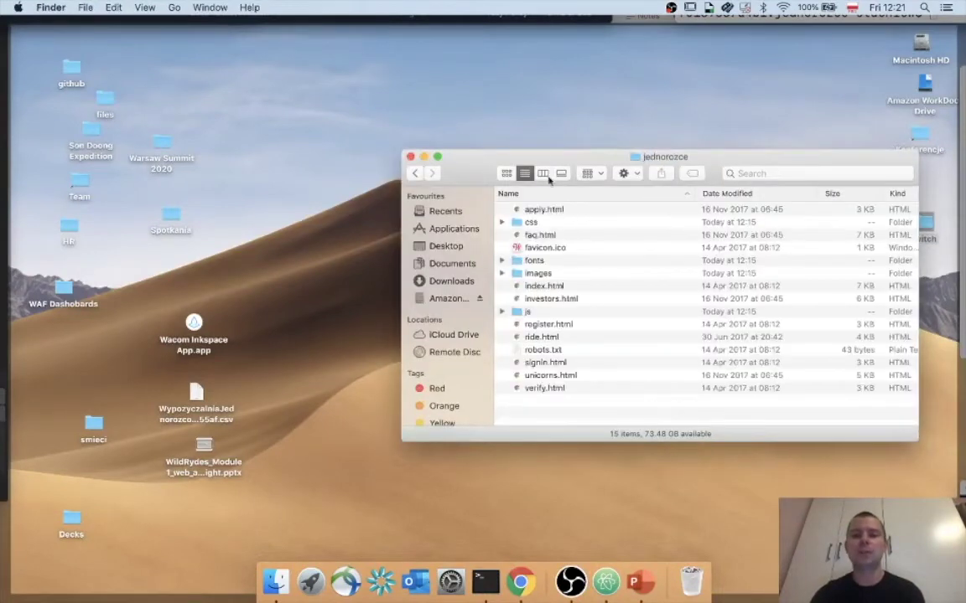
{"action": "left_click_drag", "start_coordinate": [551, 157], "coordinate": [398, 149]}
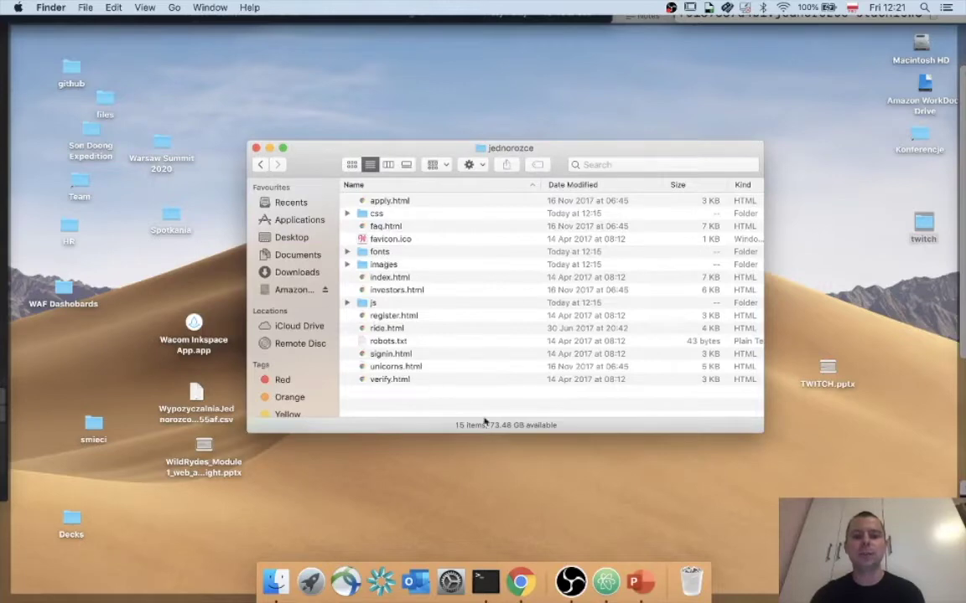
Drag apply.html from the jednorozce folder into Atom to open it.
{"action": "left_click", "coordinate": [606, 581]}
{"action": "left_click", "coordinate": [276, 581]}
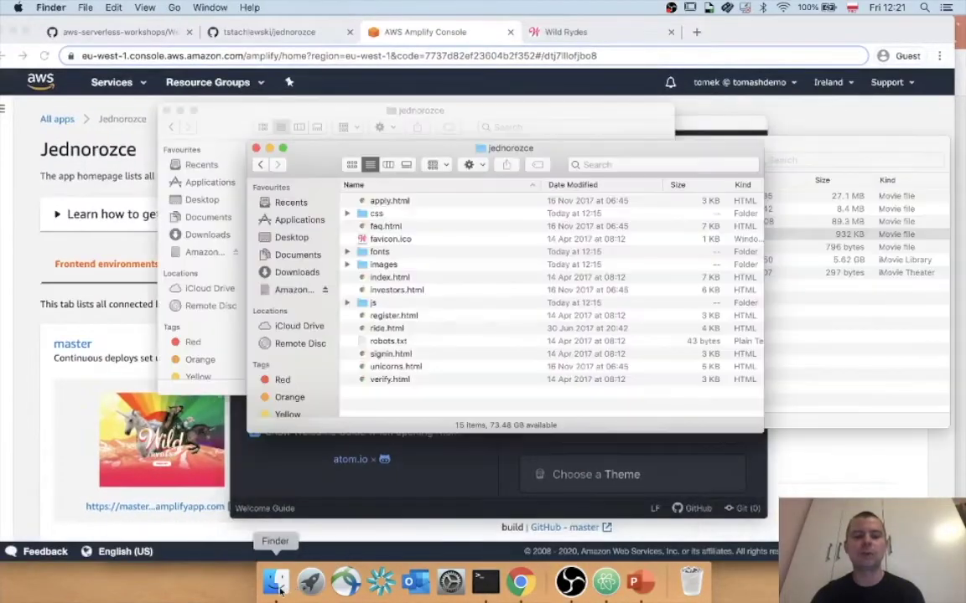
{"action": "left_click_drag", "start_coordinate": [384, 150], "coordinate": [249, 84]}
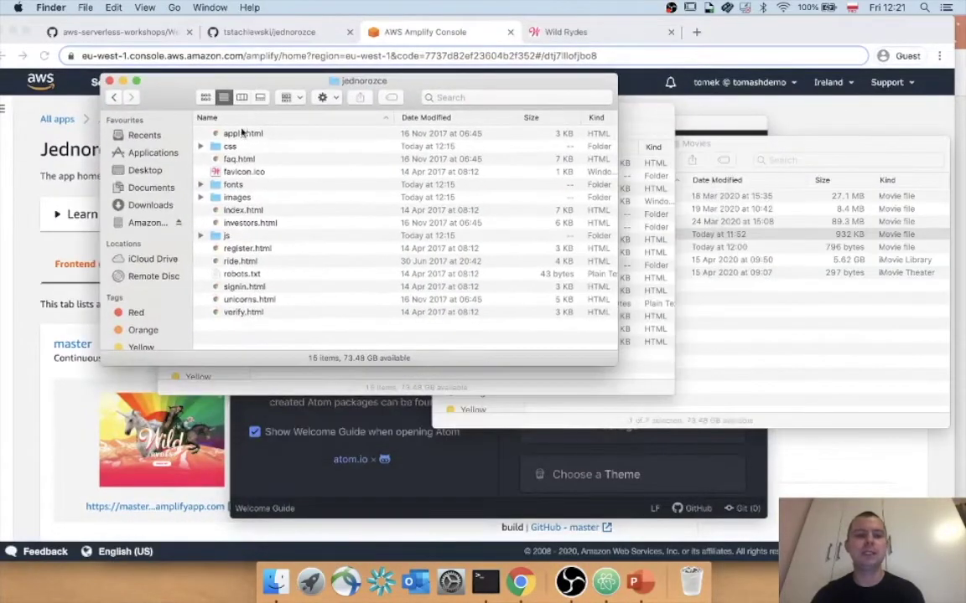
{"action": "left_click_drag", "start_coordinate": [222, 133], "coordinate": [615, 448]}
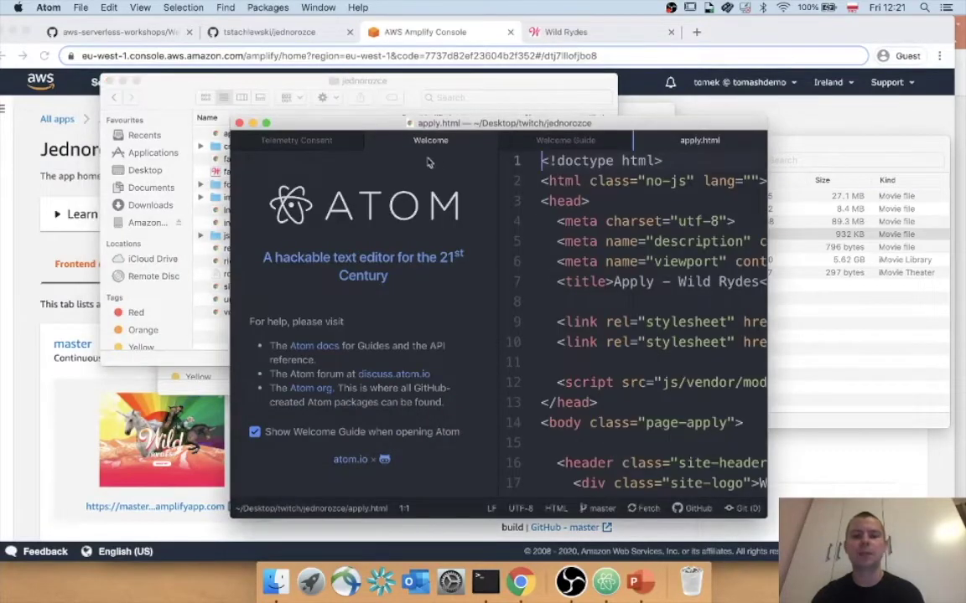
Close Atom's Welcome, Telemetry Consent and Welcome Guide tabs and make the editor full-screen.
{"action": "left_click", "coordinate": [488, 141]}
{"action": "left_click", "coordinate": [354, 141]}
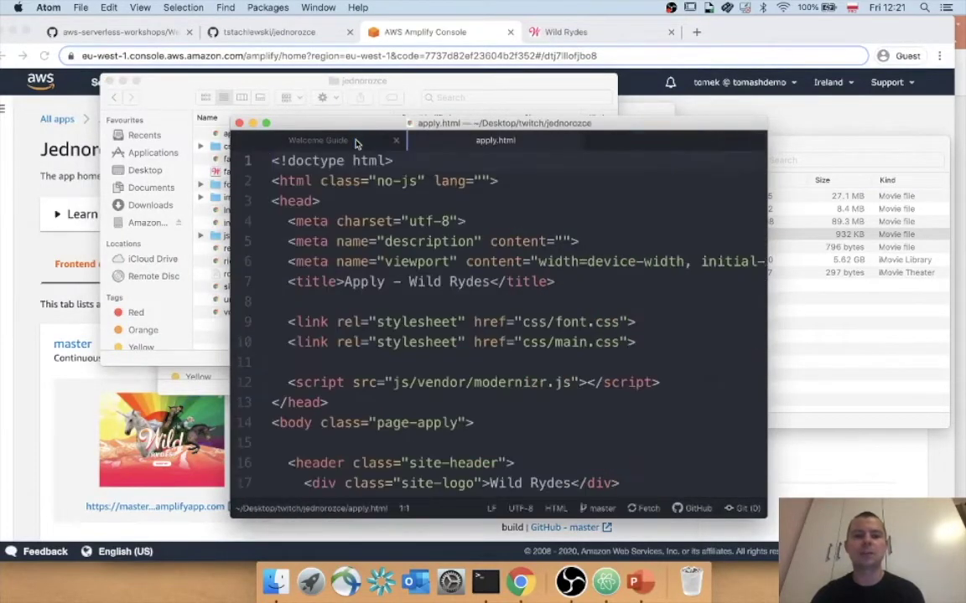
{"action": "left_click", "coordinate": [357, 140]}
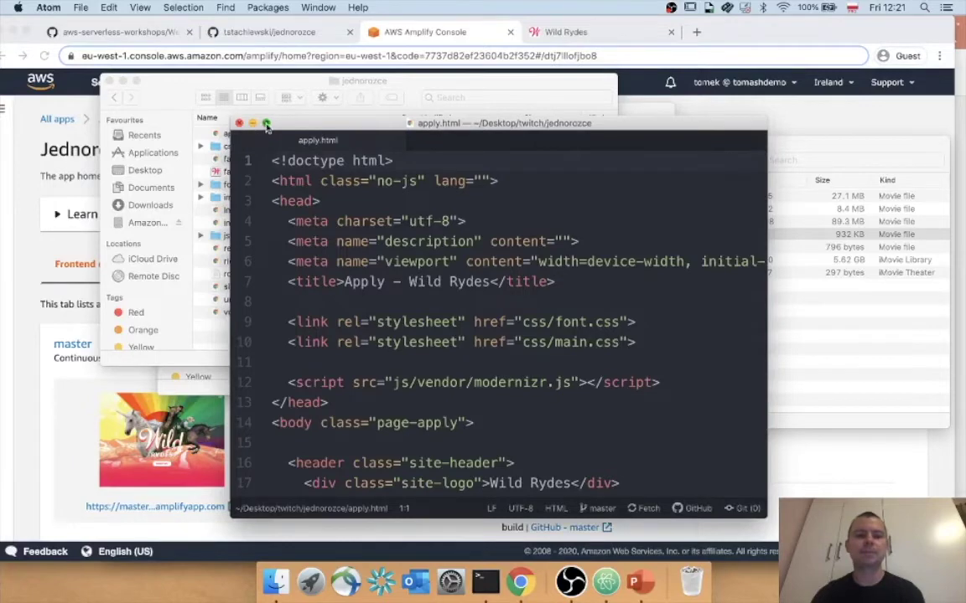
{"action": "left_click", "coordinate": [266, 123]}
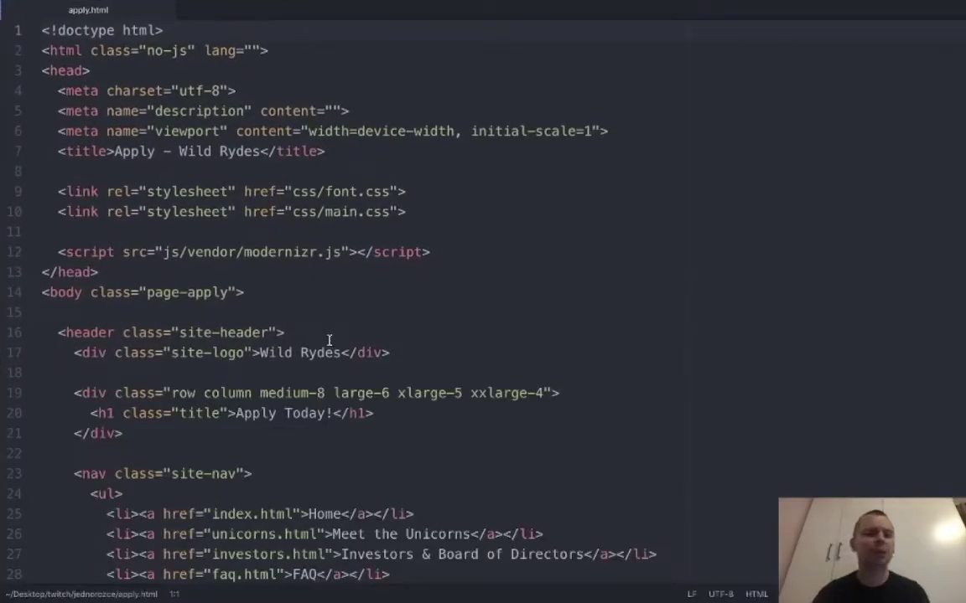
{"action": "scroll", "coordinate": [329, 339], "scroll_direction": "down", "scroll_amount": 3}
{"action": "scroll", "coordinate": [128, 247], "scroll_direction": "up", "scroll_amount": 3}
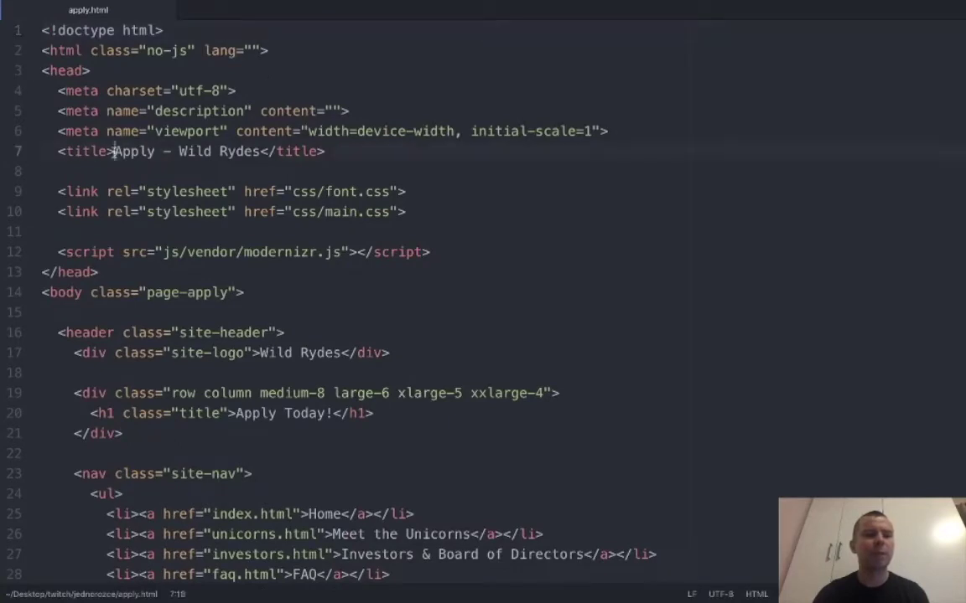
Replace the 'Apply - Wild Rydes' title on line 7 with 'Jednorozce'.
{"action": "left_click_drag", "start_coordinate": [106, 150], "coordinate": [210, 151]}
{"action": "left_click", "coordinate": [254, 151]}
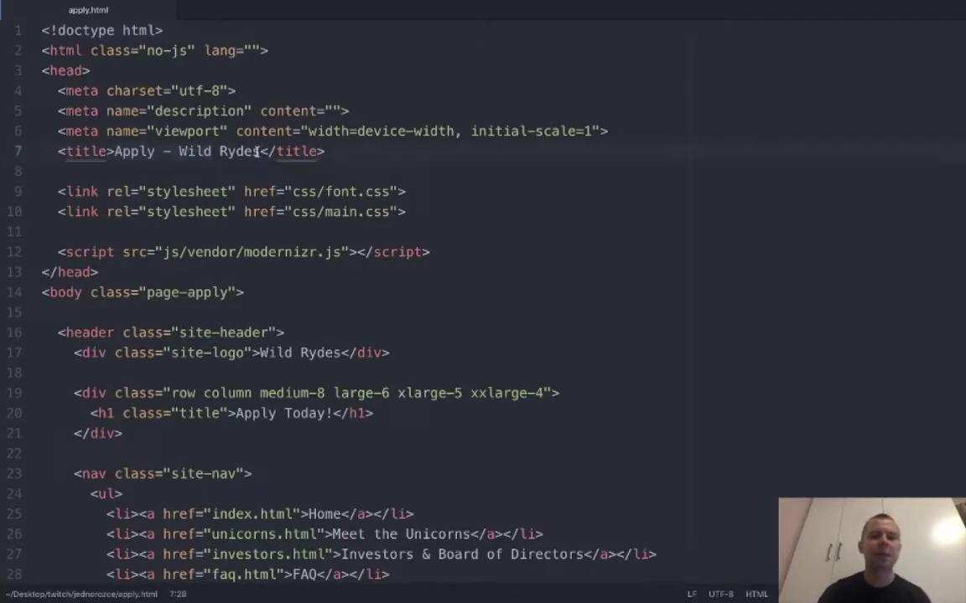
{"action": "left_click_drag", "start_coordinate": [112, 150], "coordinate": [264, 151]}
{"action": "type", "text": "Jednorozce"}
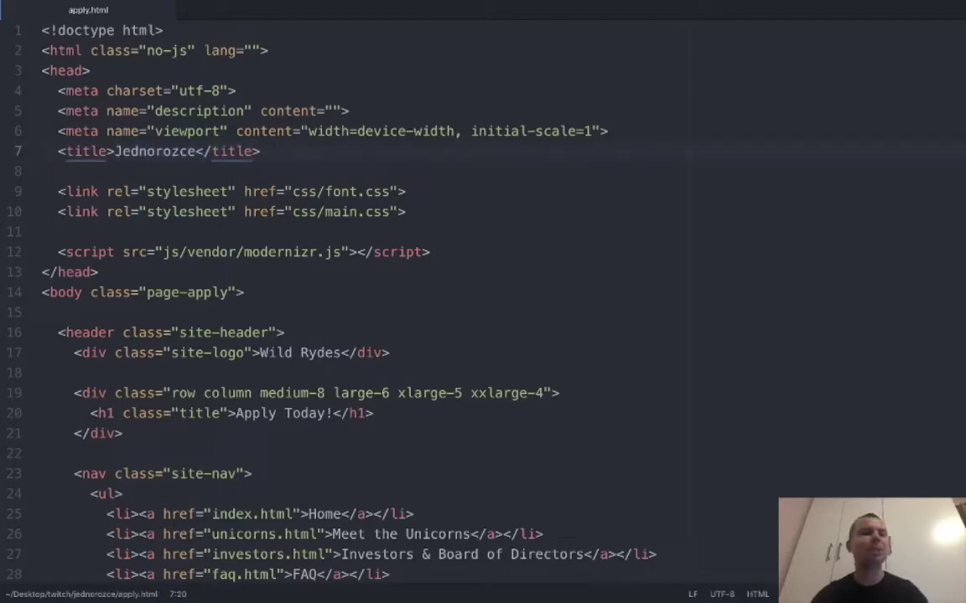
{"action": "left_click", "coordinate": [34, 20]}
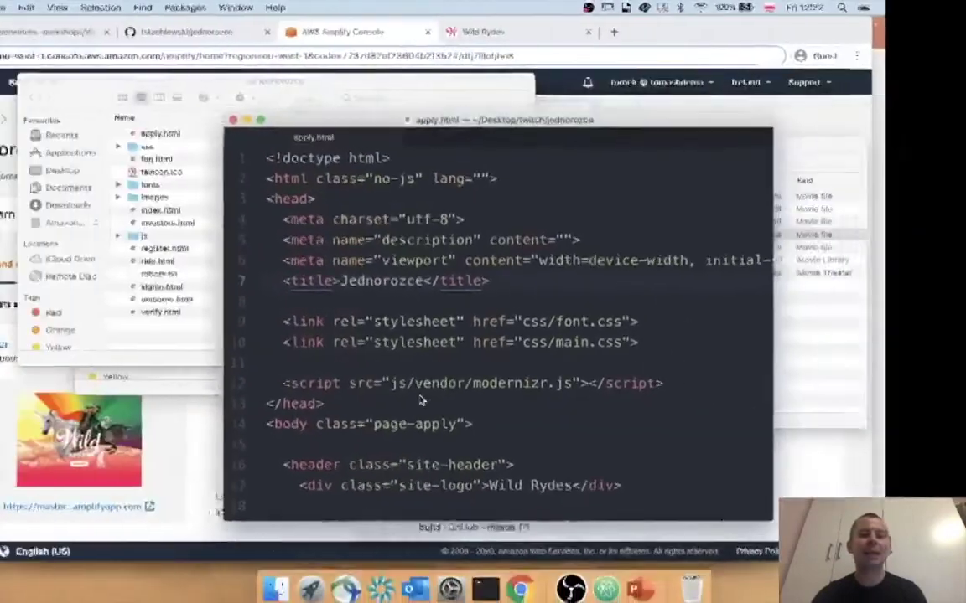
Stage all changes, commit them as 'zmiana tytulu', and git push to GitHub master.
{"action": "left_click", "coordinate": [485, 581]}
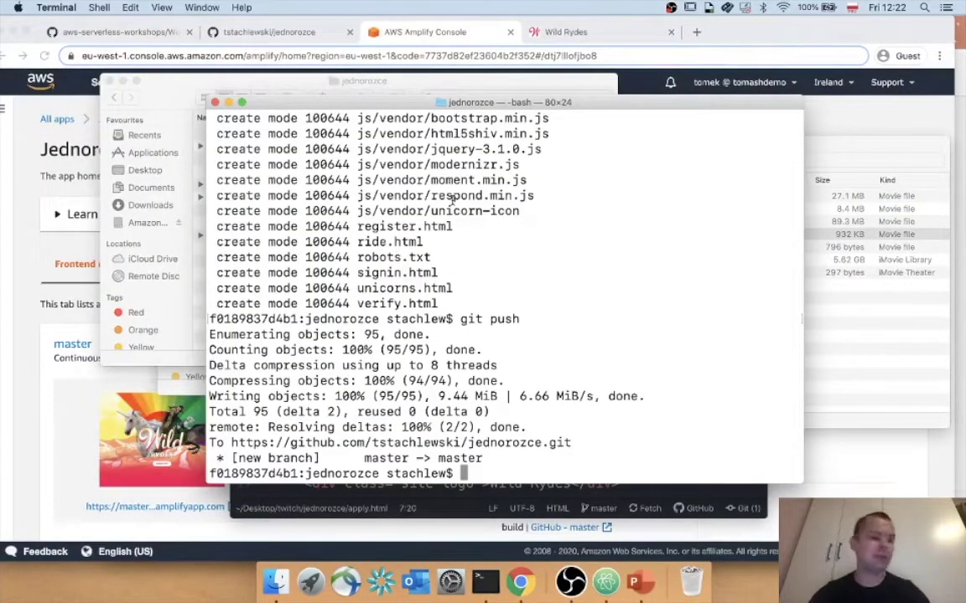
{"action": "type", "text": "git"}
{"action": "key", "text": "Up"}
{"action": "key", "text": "Up"}
{"action": "key", "text": "Up"}
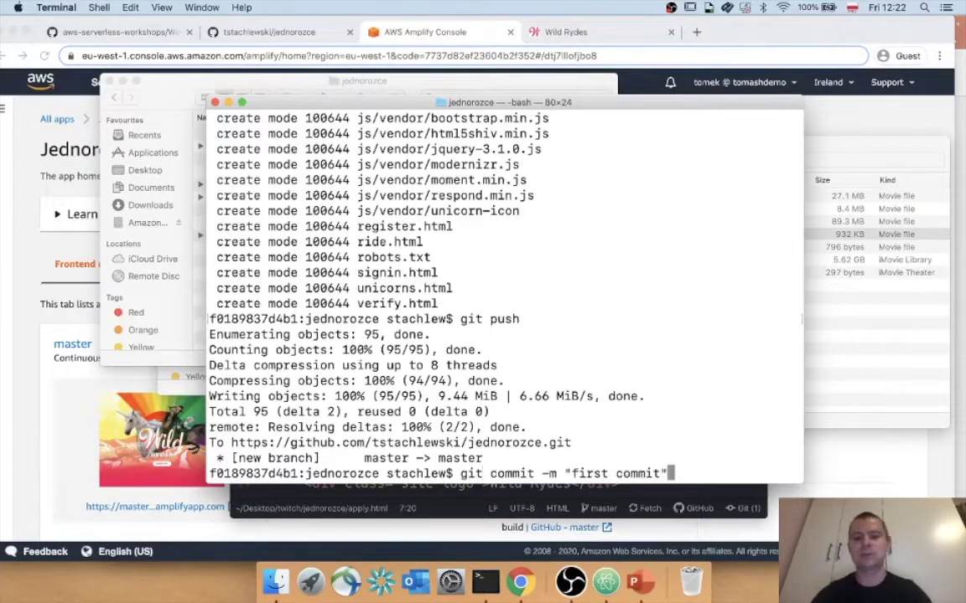
{"action": "key", "text": "Return"}
{"action": "key", "text": "Up"}
{"action": "key", "text": "Up"}
{"action": "key", "text": "Up"}
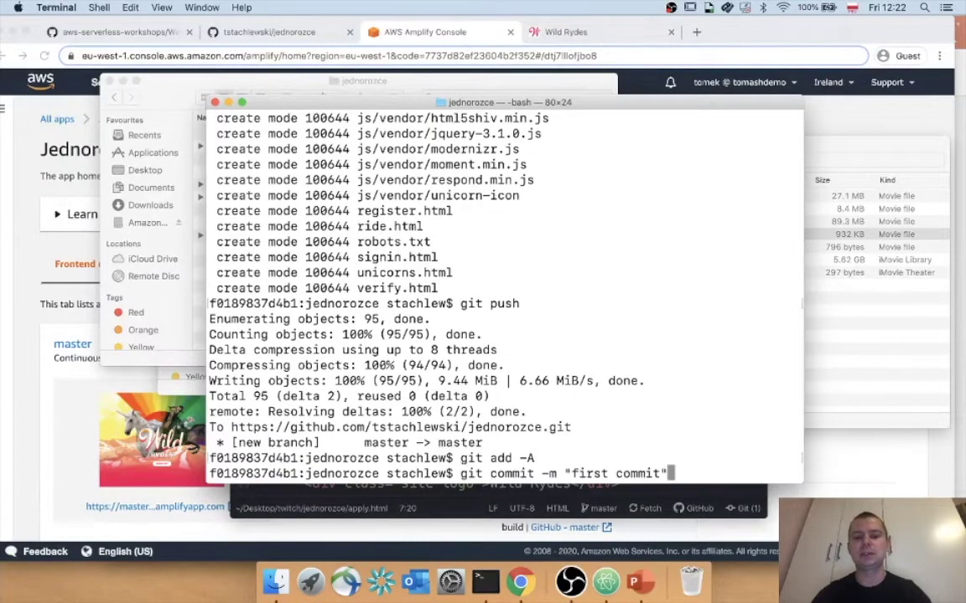
{"action": "key", "text": "Left"}
{"action": "key", "text": "BackSpace"}
{"action": "key", "text": "BackSpace"}
{"action": "key", "text": "BackSpace"}
{"action": "key", "text": "BackSpace"}
{"action": "key", "text": "BackSpace"}
{"action": "key", "text": "BackSpace"}
{"action": "key", "text": "BackSpace"}
{"action": "key", "text": "BackSpace"}
{"action": "key", "text": "BackSpace"}
{"action": "key", "text": "BackSpace"}
{"action": "key", "text": "BackSpace"}
{"action": "key", "text": "BackSpace"}
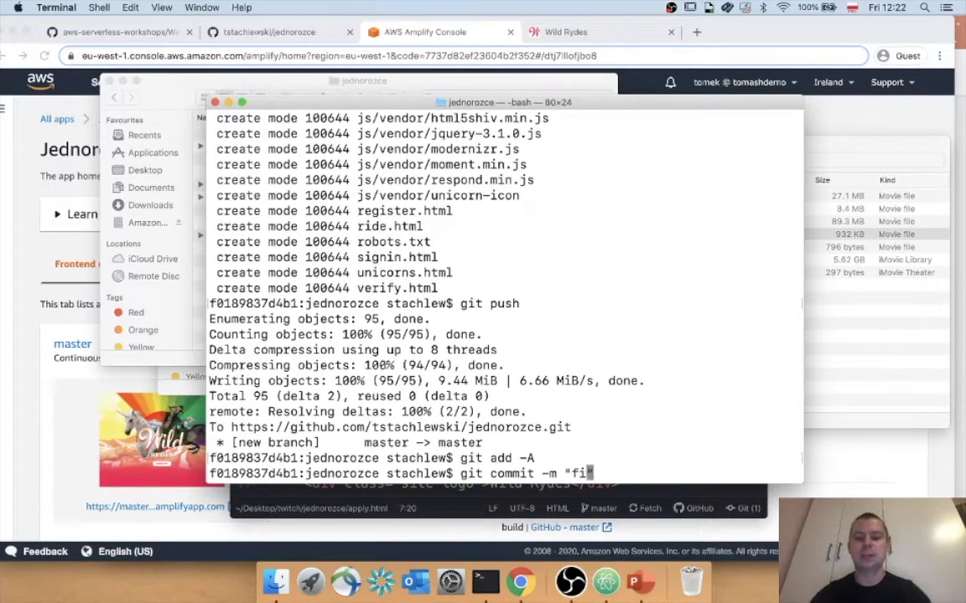
{"action": "type", "text": "zmiana tytulu"}
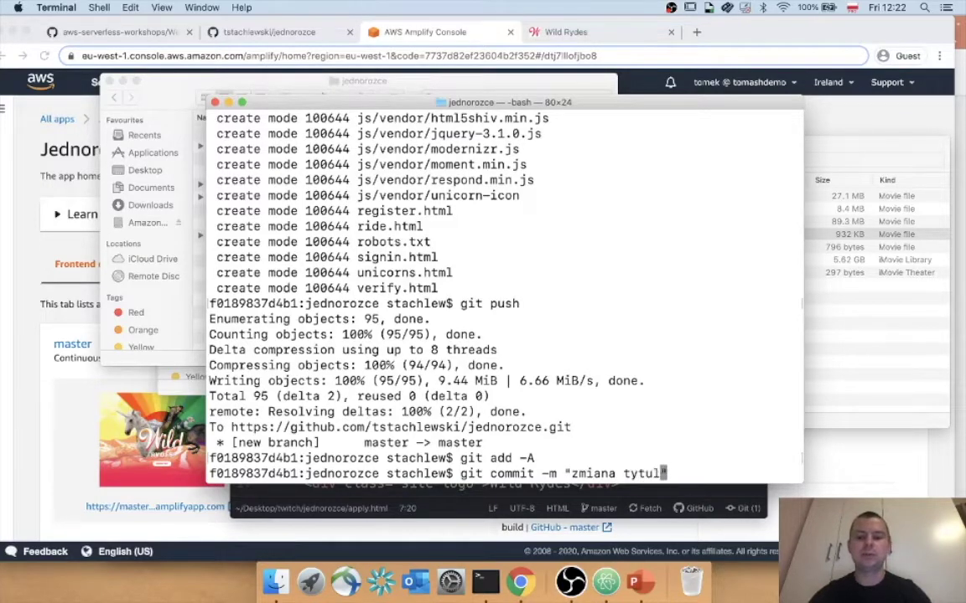
{"action": "key", "text": "Return"}
{"action": "type", "text": "git push"}
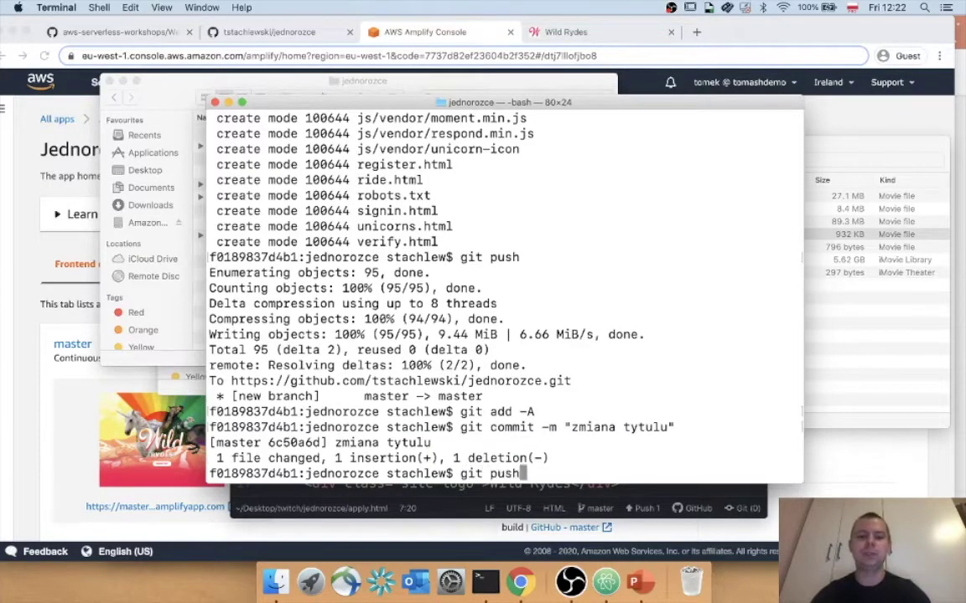
{"action": "key", "text": "Return"}
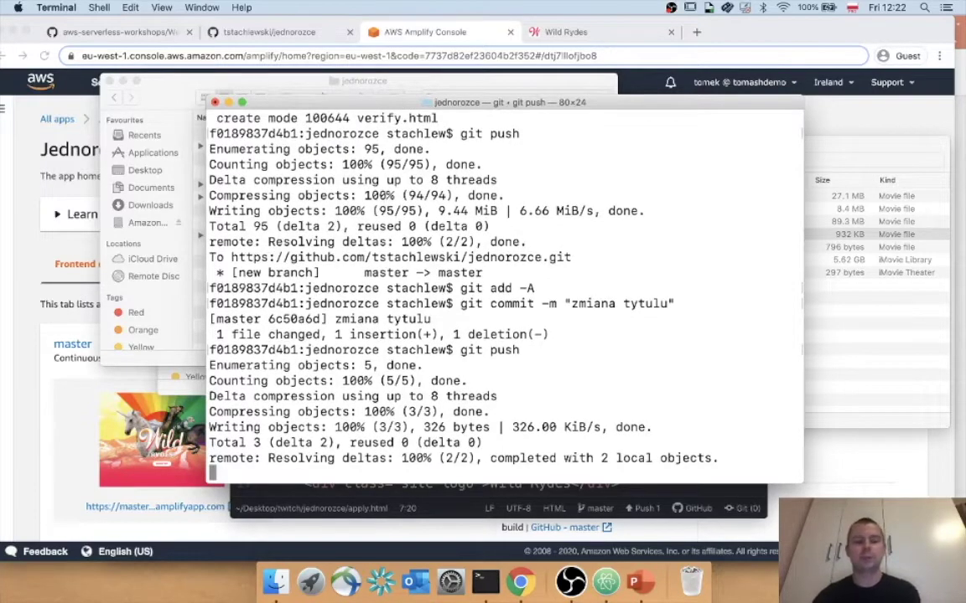
Check the Amplify console, where the new zmiana tytulu build has started.
{"action": "left_click", "coordinate": [55, 335]}
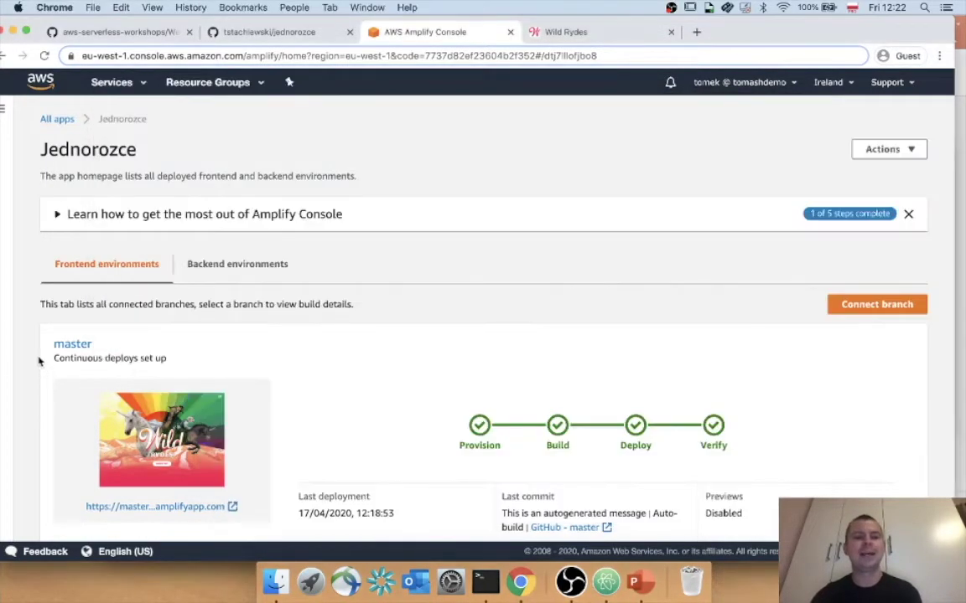
{"action": "scroll", "coordinate": [136, 250], "scroll_direction": "down", "scroll_amount": 1}
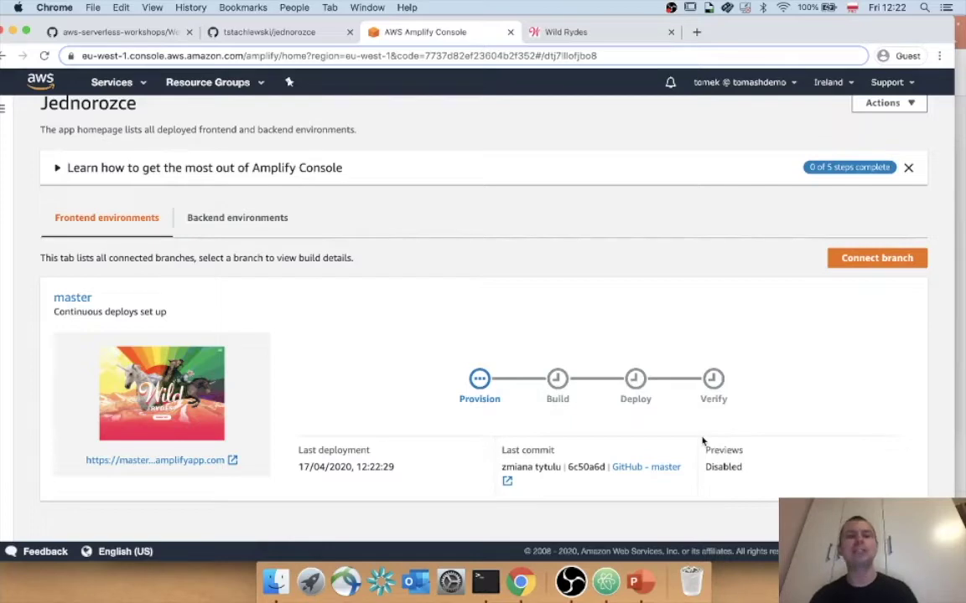
{"action": "left_click", "coordinate": [567, 33]}
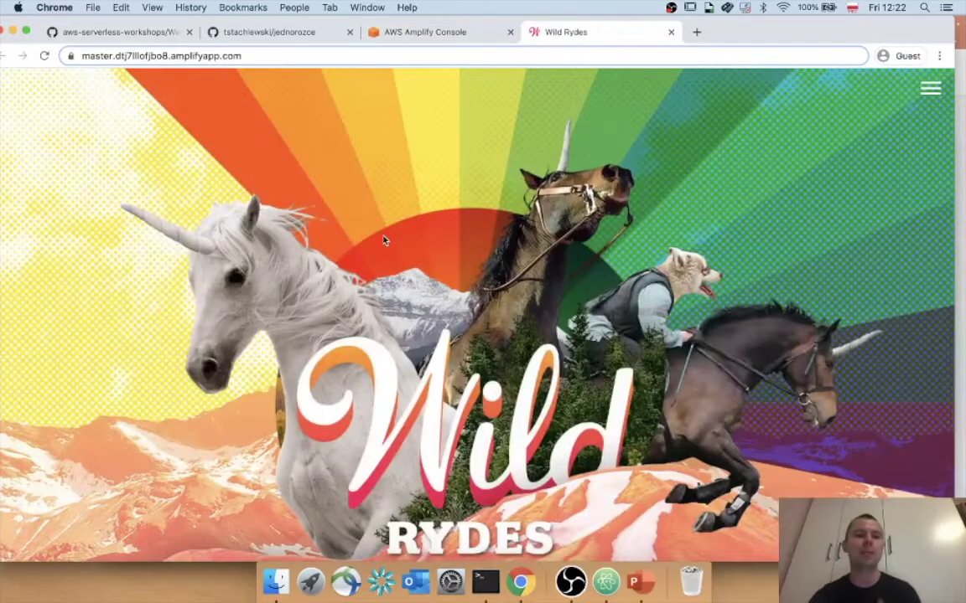
{"action": "left_click", "coordinate": [424, 33]}
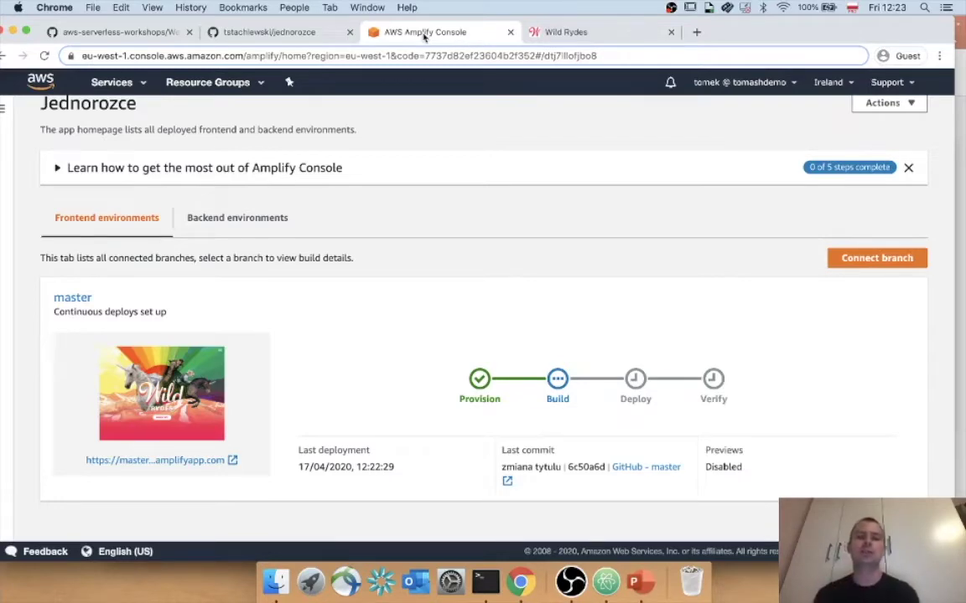
Close the Wild Rydes site tab and show the GitHub workshop guide full-screen.
{"action": "left_click", "coordinate": [605, 32]}
{"action": "left_click", "coordinate": [670, 31]}
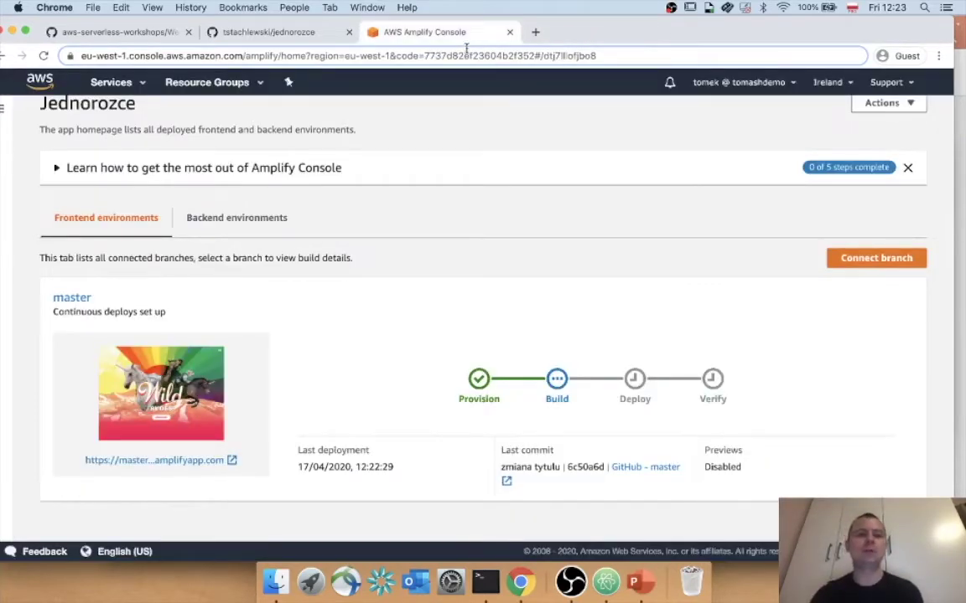
{"action": "left_click", "coordinate": [138, 32]}
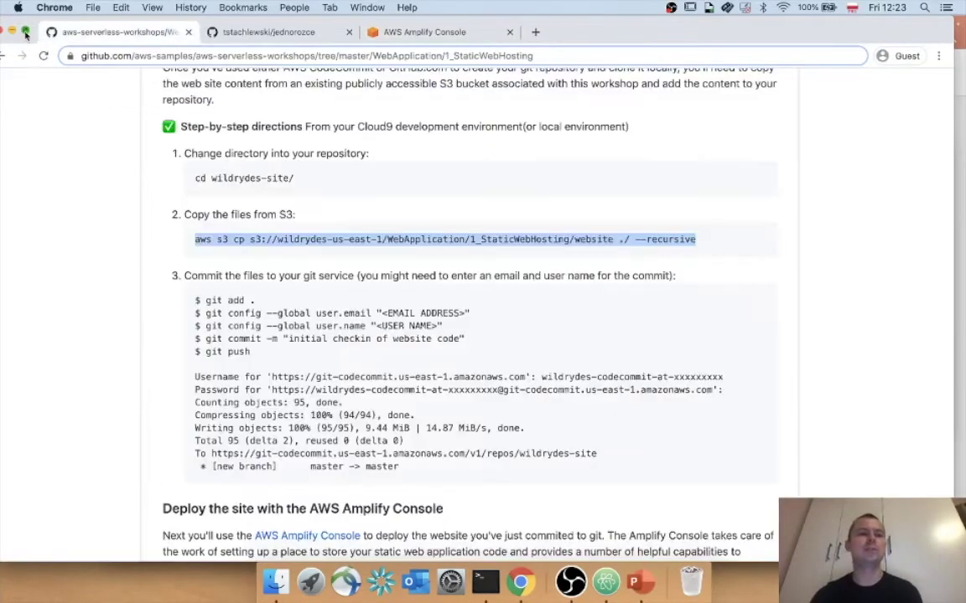
{"action": "left_click", "coordinate": [26, 31]}
{"action": "scroll", "coordinate": [140, 147], "scroll_direction": "down", "scroll_amount": 20}
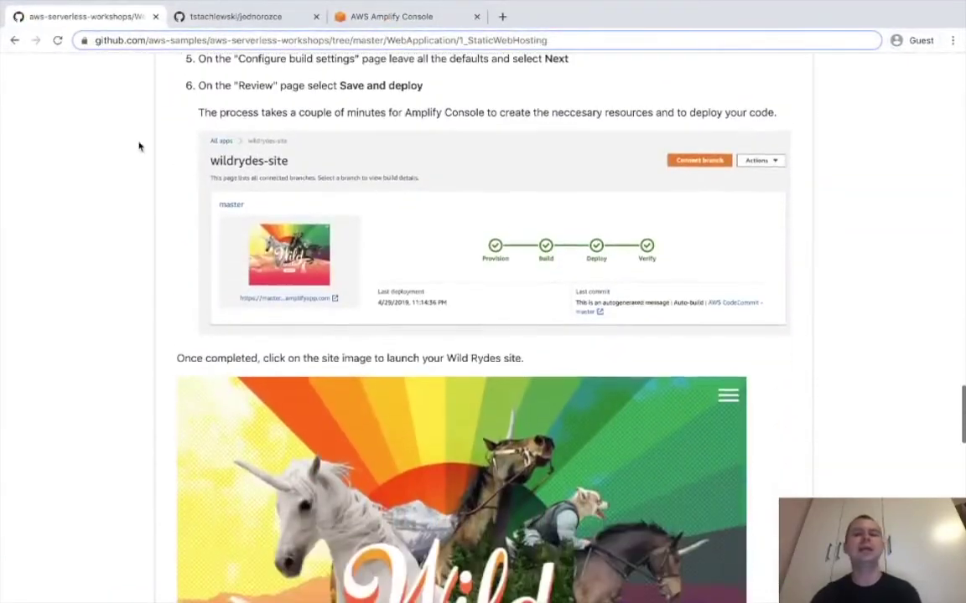
Open the 2_UserManagement module, skim its Cognito User Pool instructions, then return to Amplify.
{"action": "scroll", "coordinate": [140, 147], "scroll_direction": "down", "scroll_amount": 12}
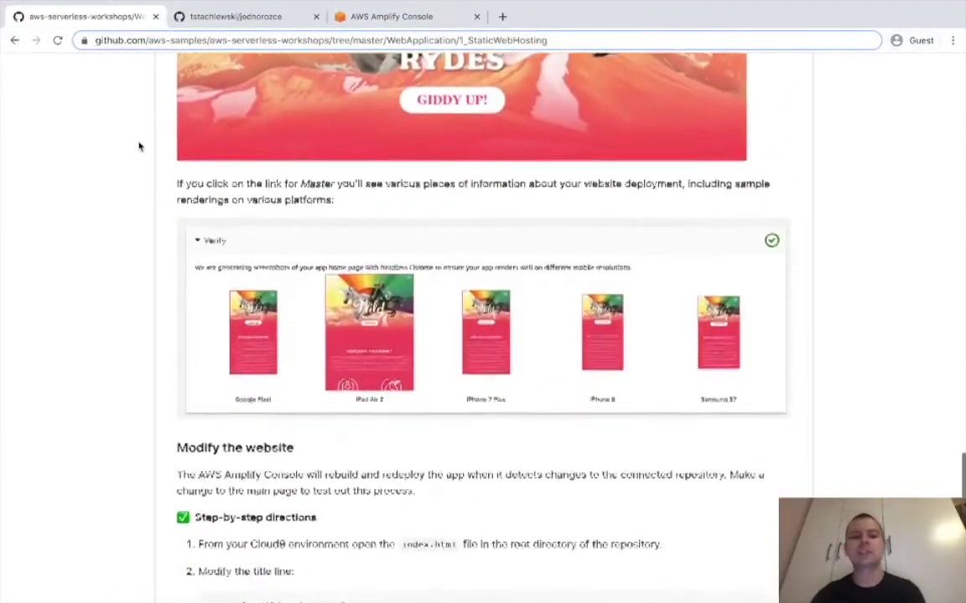
{"action": "scroll", "coordinate": [139, 146], "scroll_direction": "down", "scroll_amount": 10}
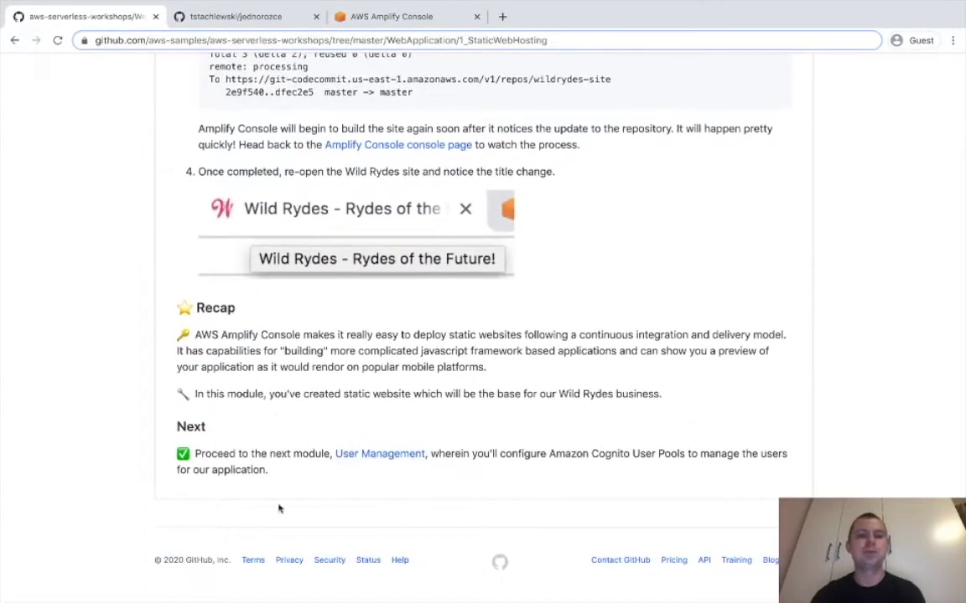
{"action": "left_click", "coordinate": [378, 457]}
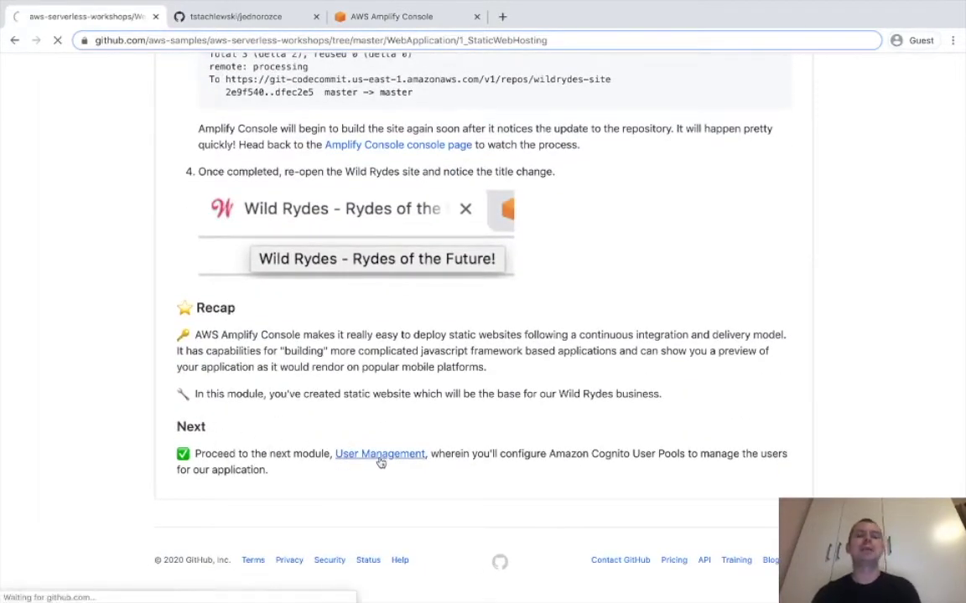
{"action": "scroll", "coordinate": [381, 462], "scroll_direction": "down", "scroll_amount": 5}
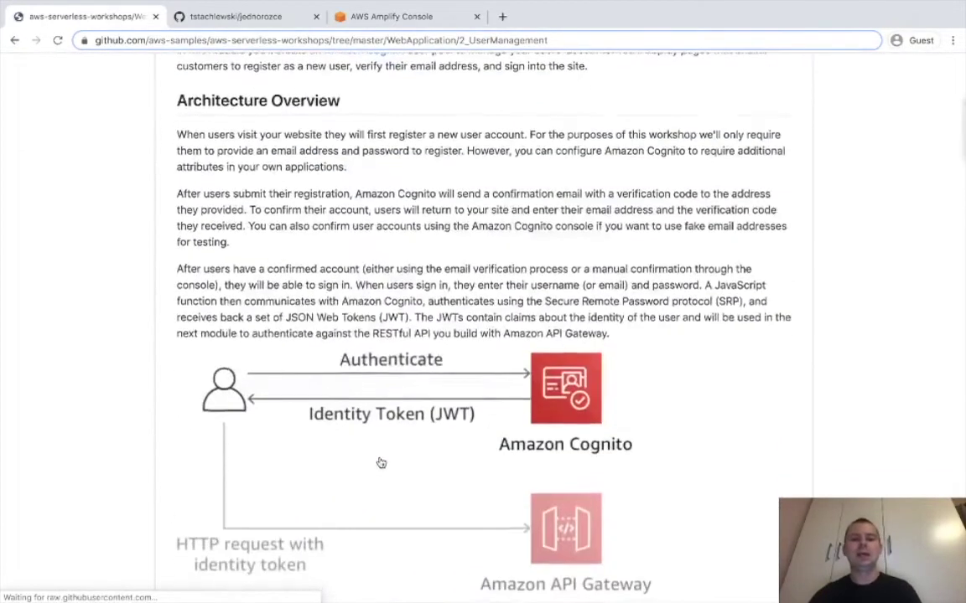
{"action": "scroll", "coordinate": [381, 463], "scroll_direction": "down", "scroll_amount": 4}
{"action": "scroll", "coordinate": [381, 463], "scroll_direction": "up", "scroll_amount": 1}
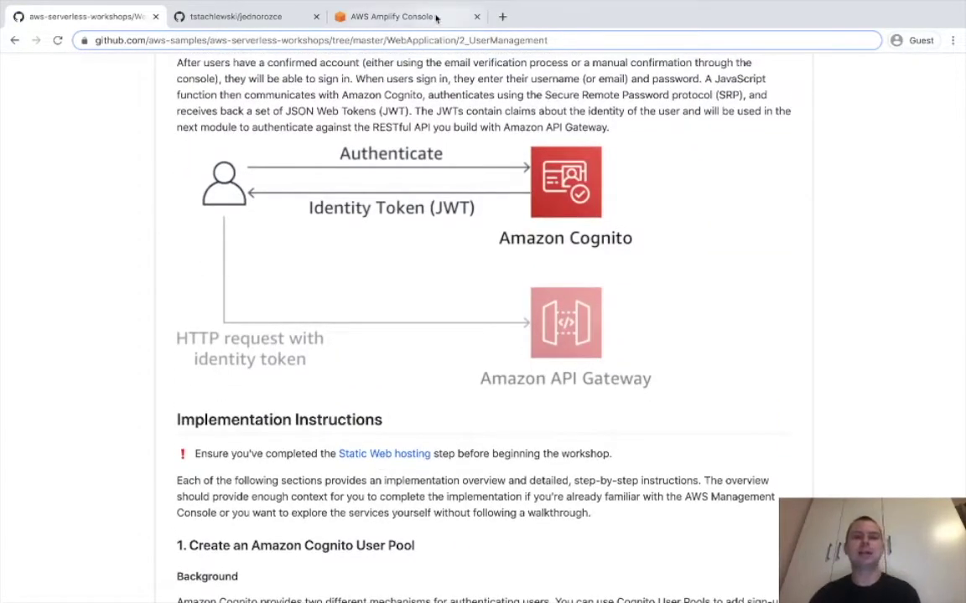
{"action": "left_click", "coordinate": [388, 17]}
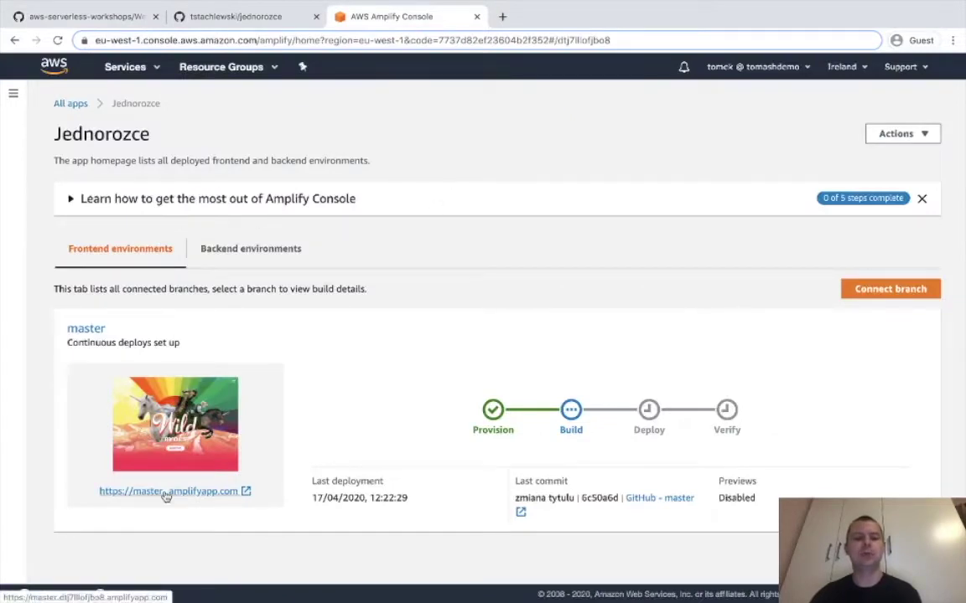
Open the deployed master site and its GIDDY UP! registration page, which reports no Cognito User Pool.
{"action": "left_click", "coordinate": [165, 492]}
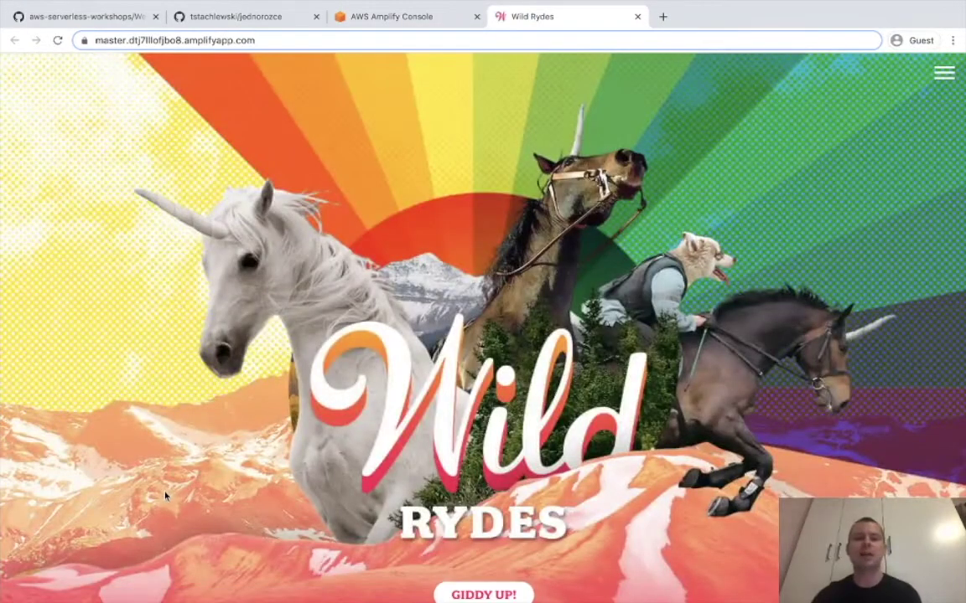
{"action": "scroll", "coordinate": [359, 403], "scroll_direction": "down", "scroll_amount": 2}
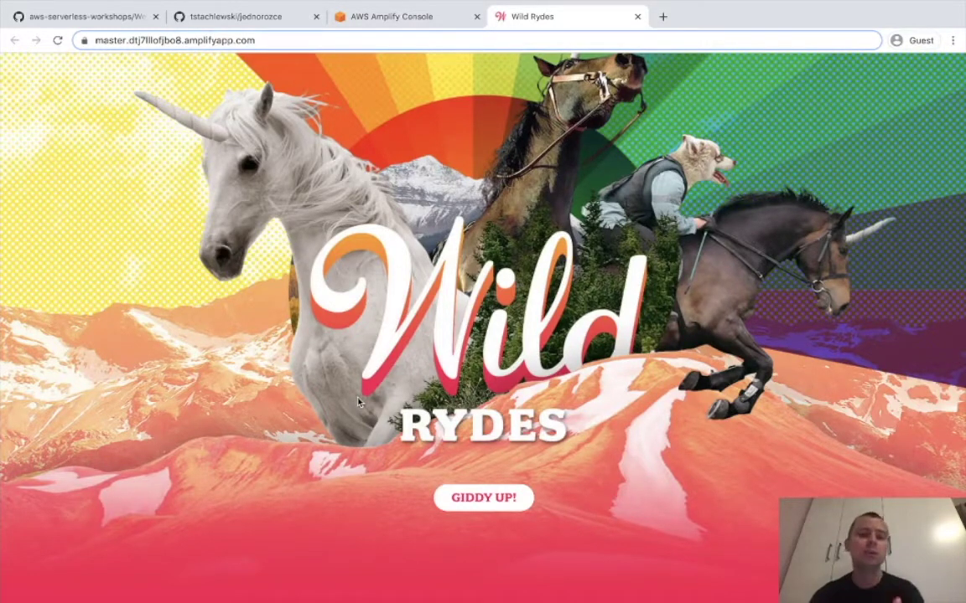
{"action": "scroll", "coordinate": [440, 495], "scroll_direction": "down", "scroll_amount": 3}
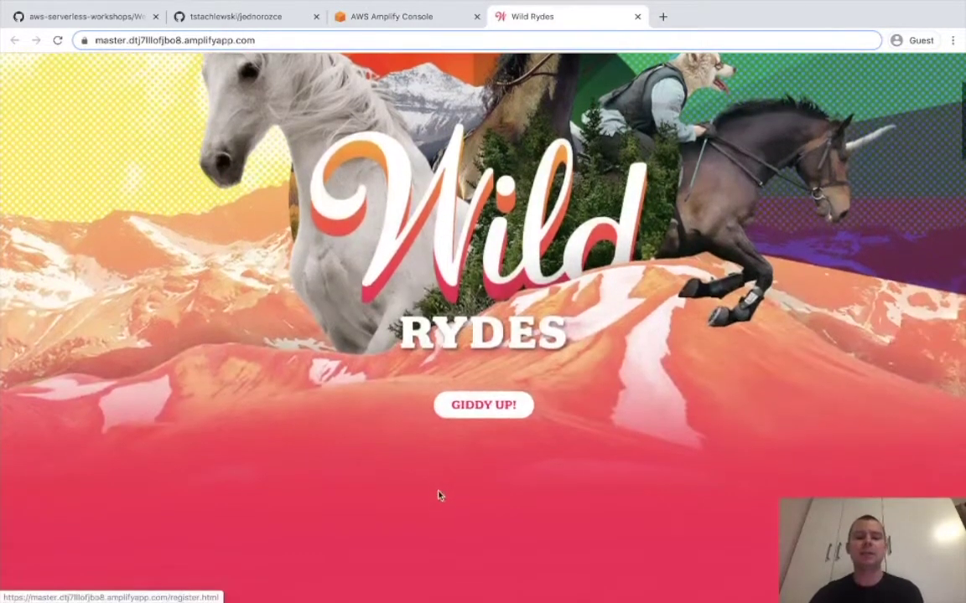
{"action": "scroll", "coordinate": [464, 445], "scroll_direction": "up", "scroll_amount": 3}
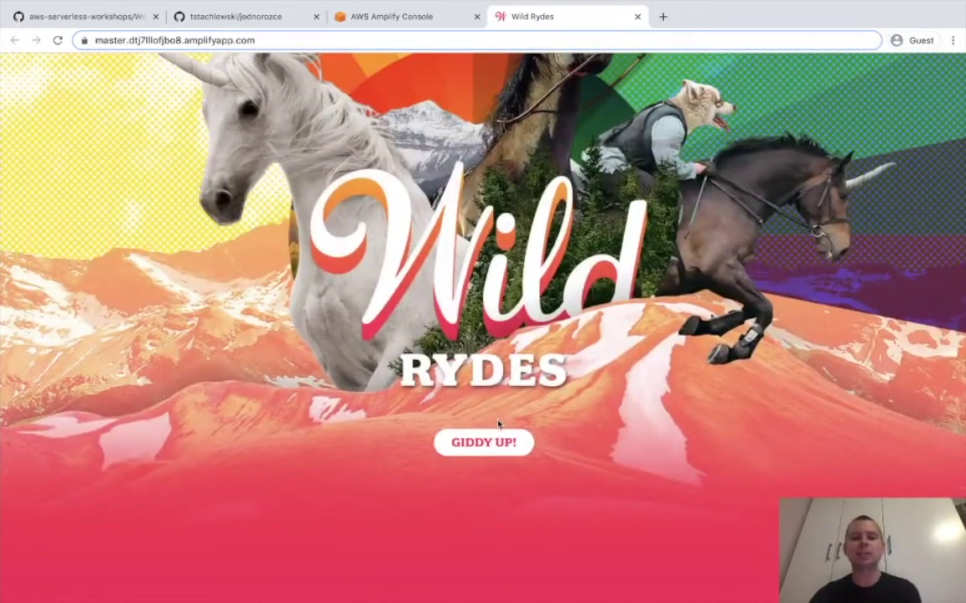
{"action": "left_click", "coordinate": [486, 447]}
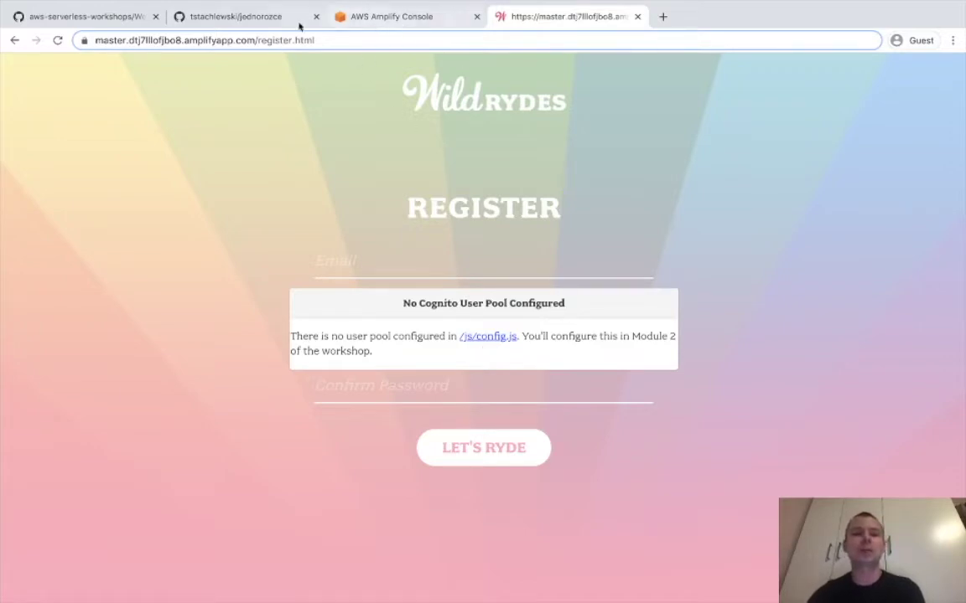
{"action": "left_click", "coordinate": [369, 20]}
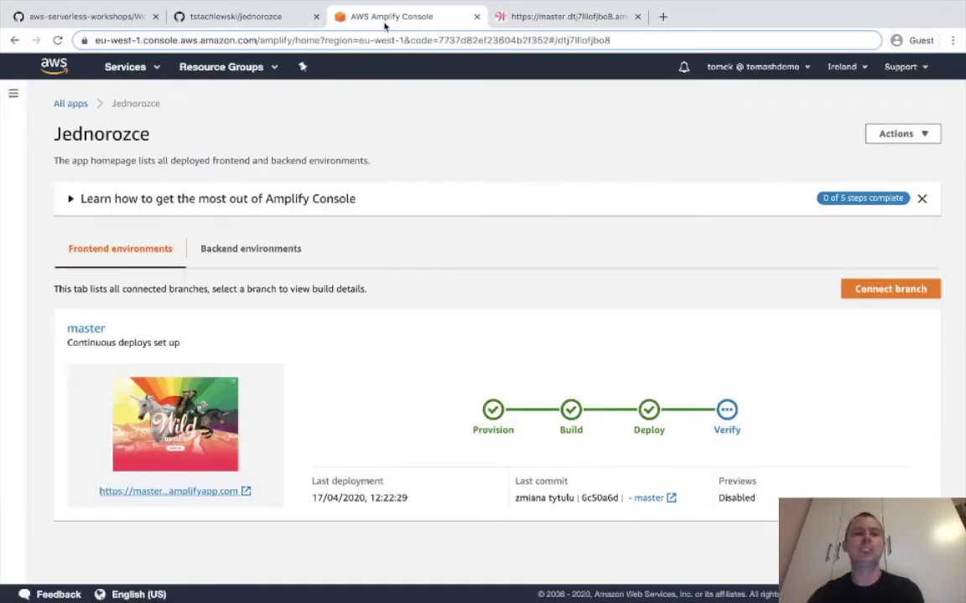
Open the AWS Management Console in a new tab and search 'cogni' to reach Amazon Cognito.
{"action": "right_click", "coordinate": [51, 68]}
{"action": "left_click", "coordinate": [112, 73]}
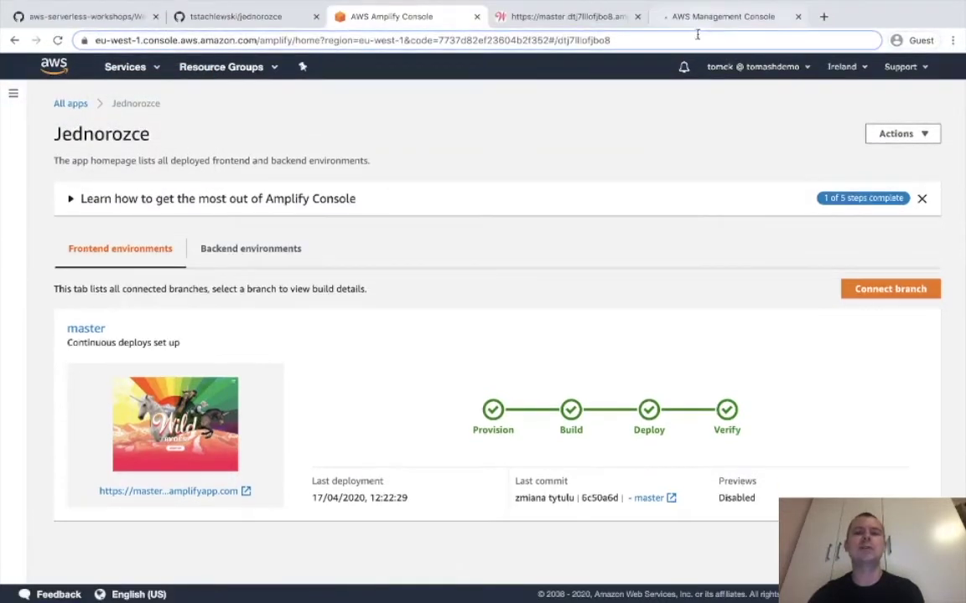
{"action": "left_click", "coordinate": [719, 17]}
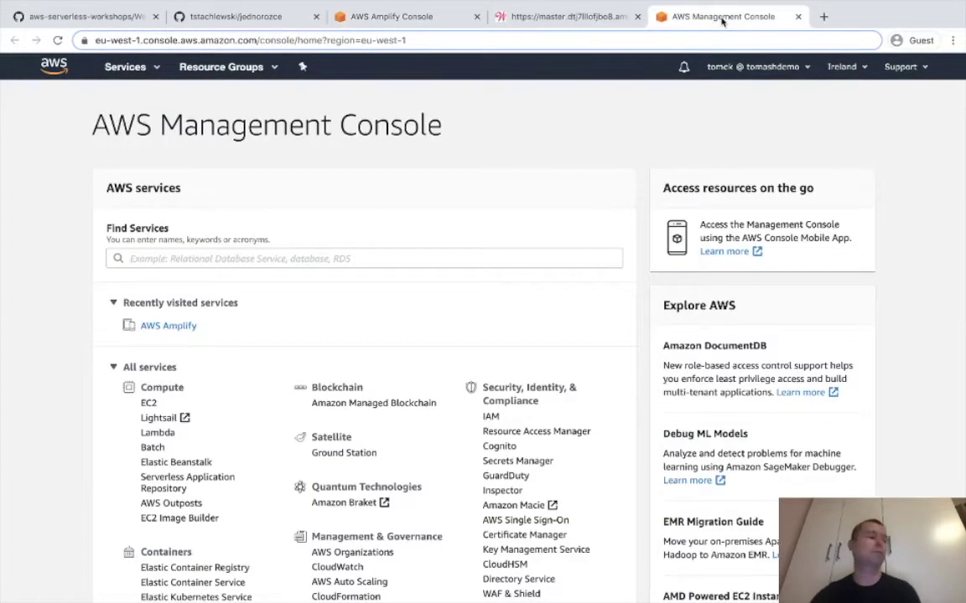
{"action": "left_click", "coordinate": [382, 260]}
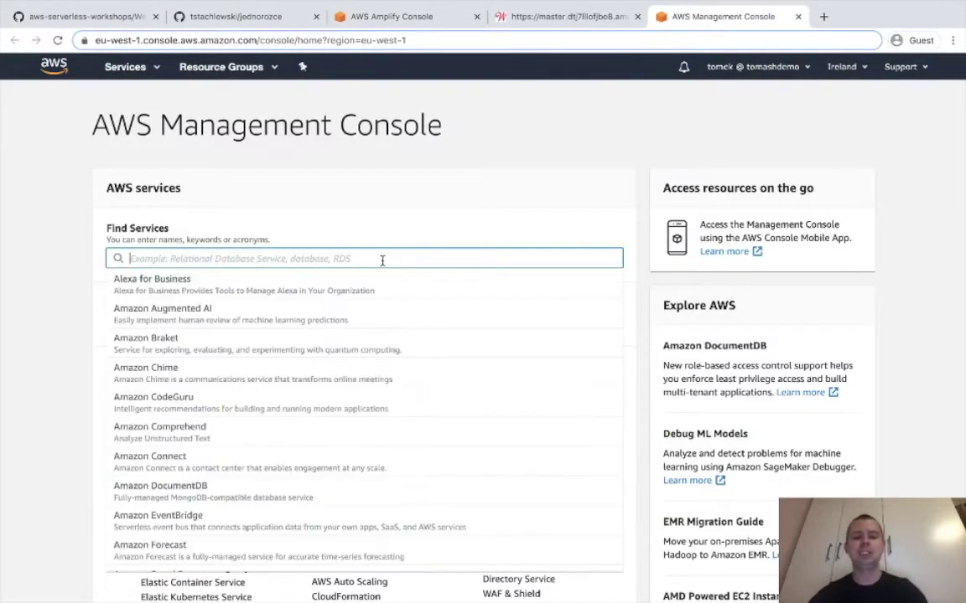
{"action": "type", "text": "config"}
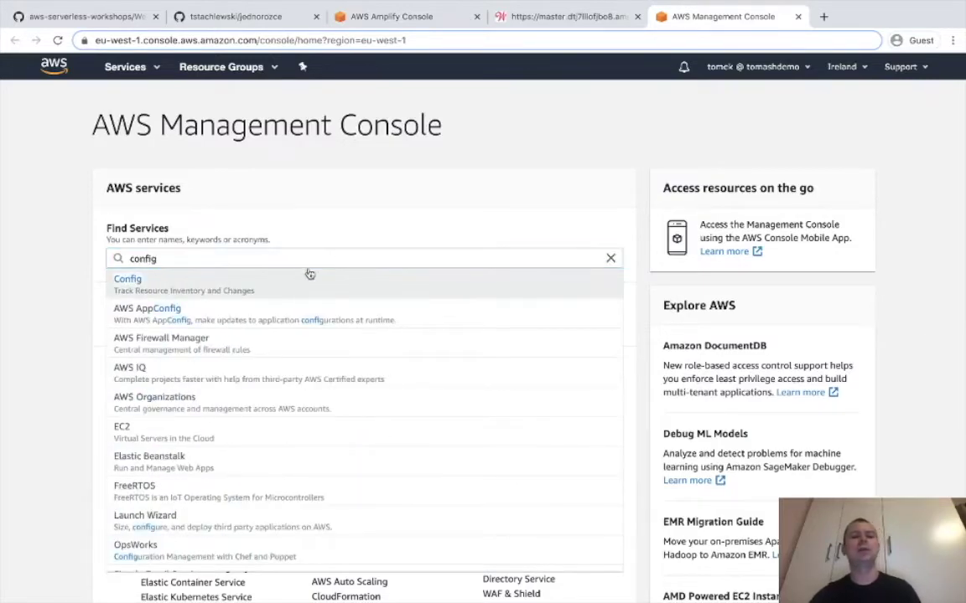
{"action": "left_click_drag", "start_coordinate": [336, 252], "coordinate": [7, 252]}
{"action": "type", "text": "cogni"}
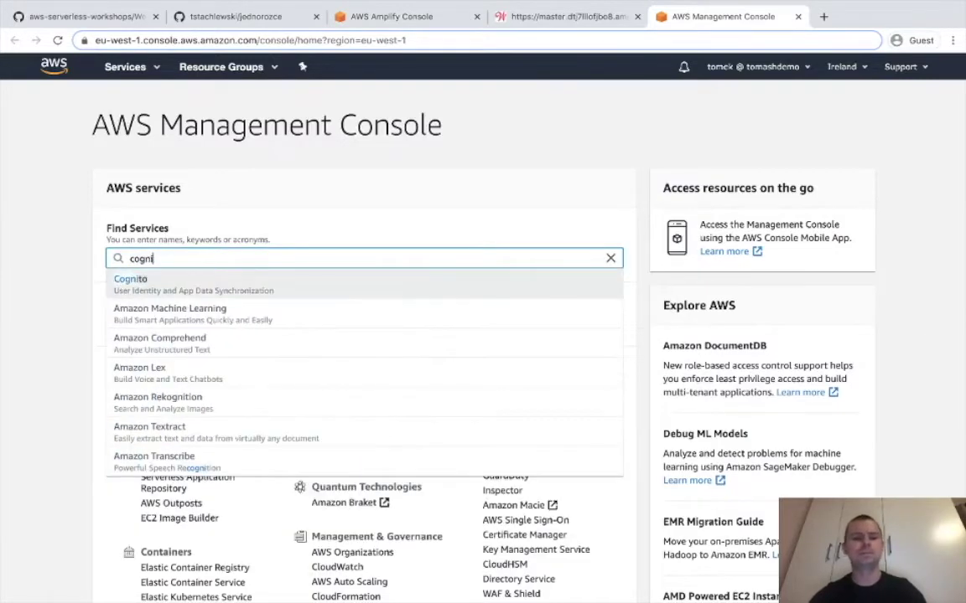
{"action": "left_click", "coordinate": [170, 285]}
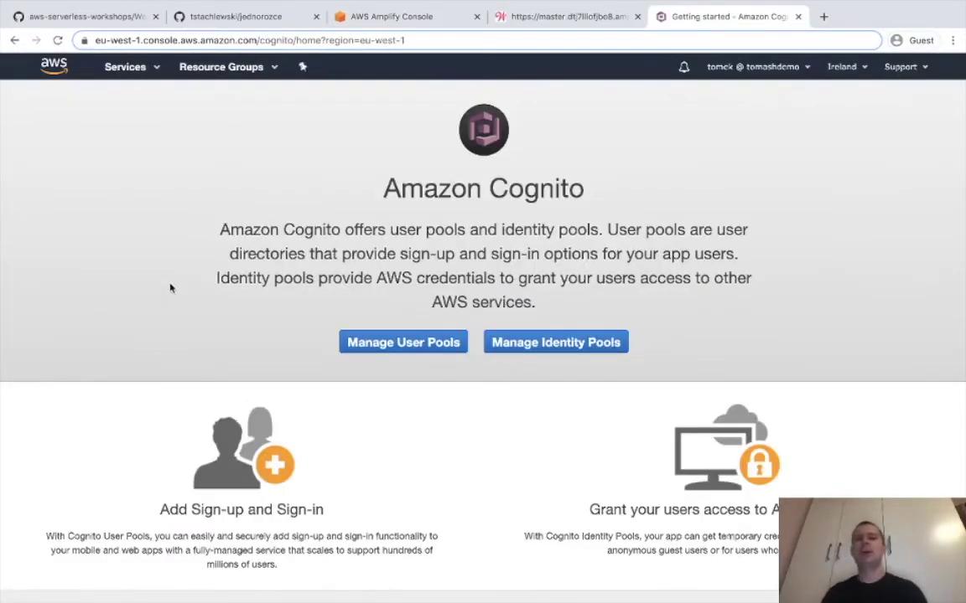
Create a Cognito user pool named JednorozceUzytkownicy using the reviewed default settings.
{"action": "left_click", "coordinate": [437, 345]}
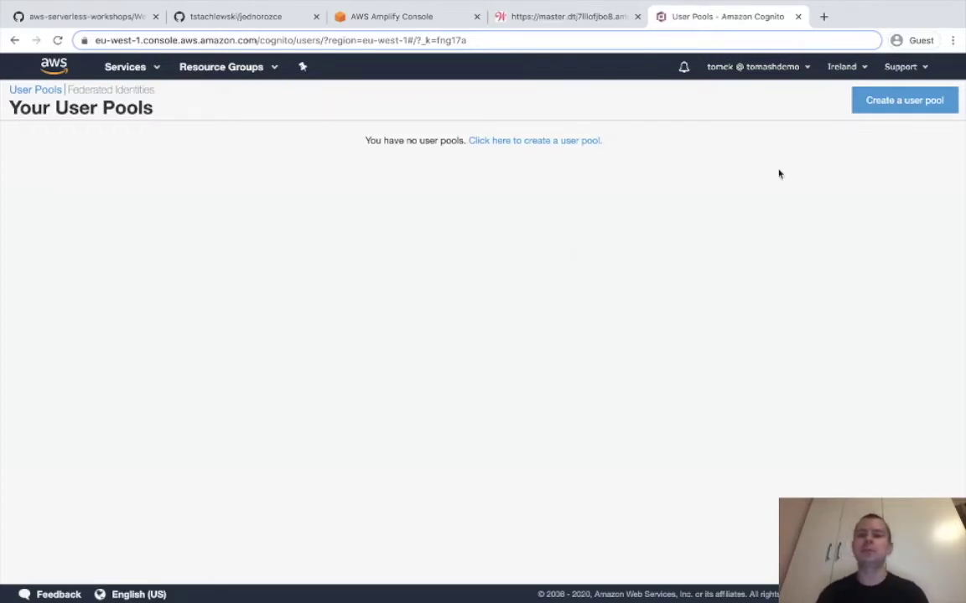
{"action": "left_click", "coordinate": [886, 106]}
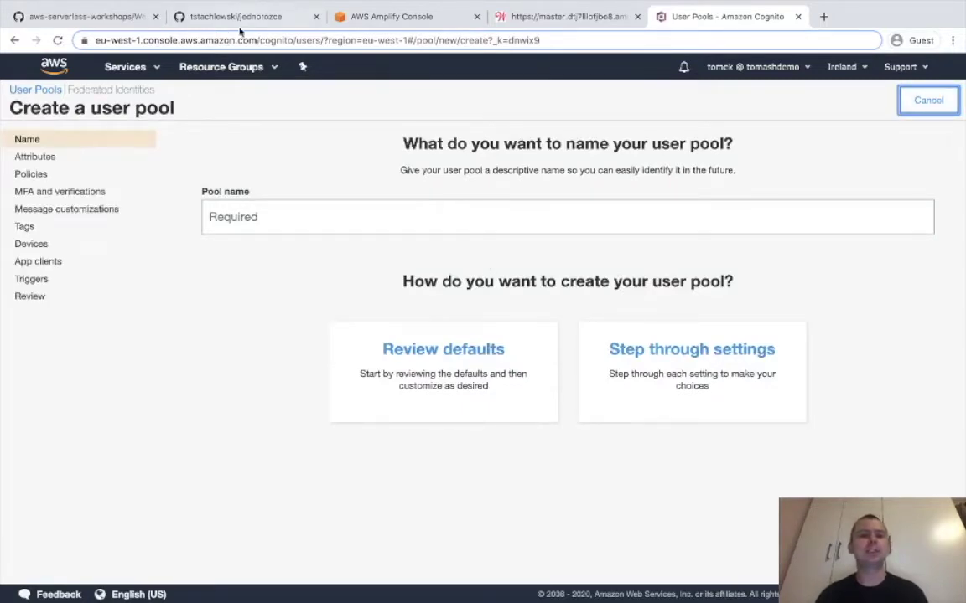
{"action": "left_click", "coordinate": [324, 226]}
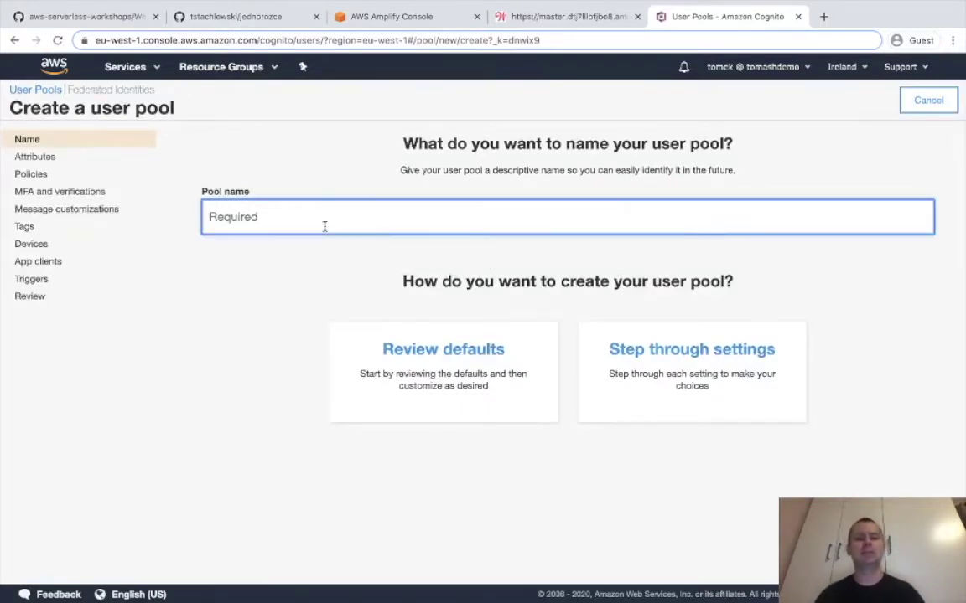
{"action": "type", "text": "J"}
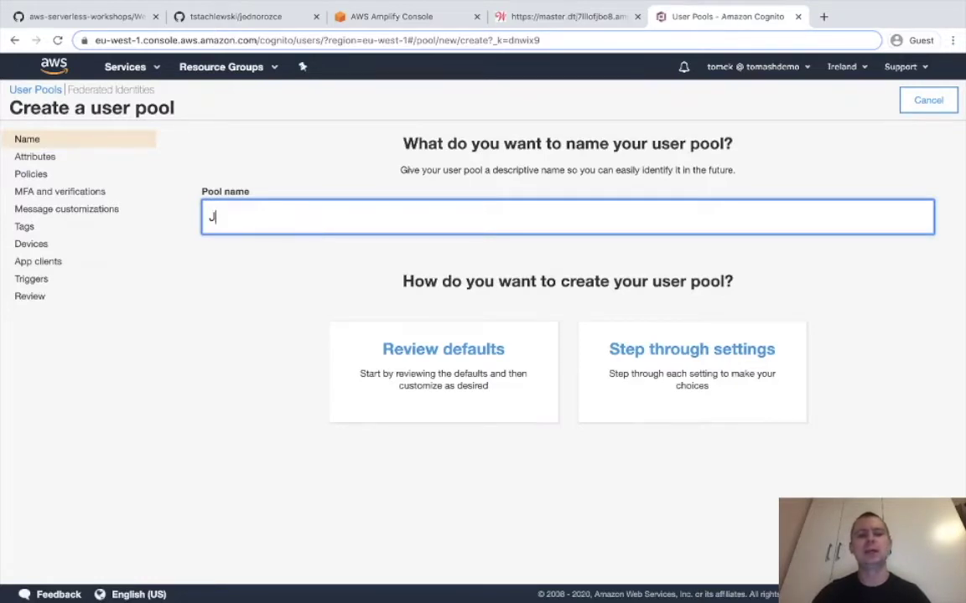
{"action": "type", "text": "ednoroz"}
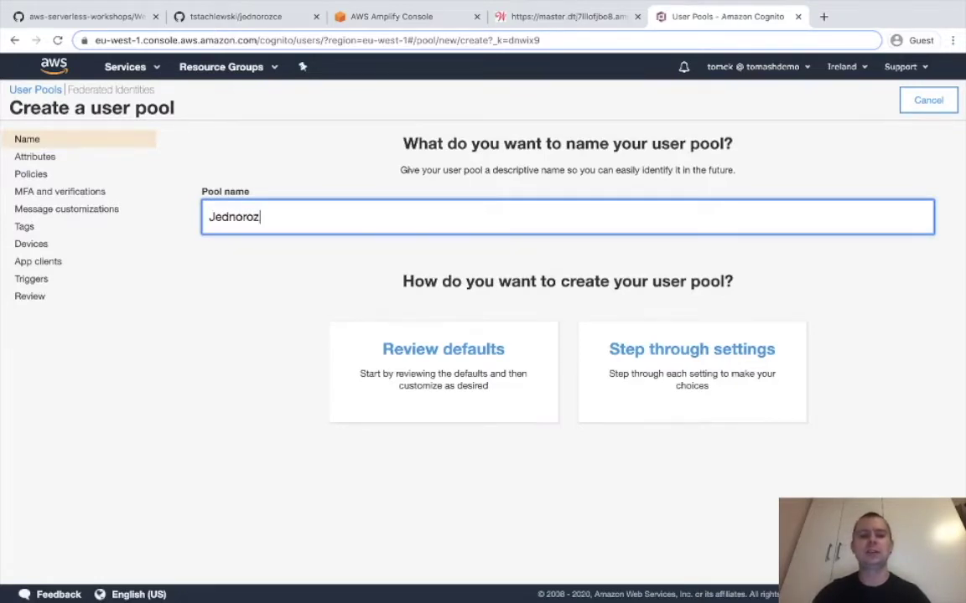
{"action": "type", "text": "ceUzytkownicy"}
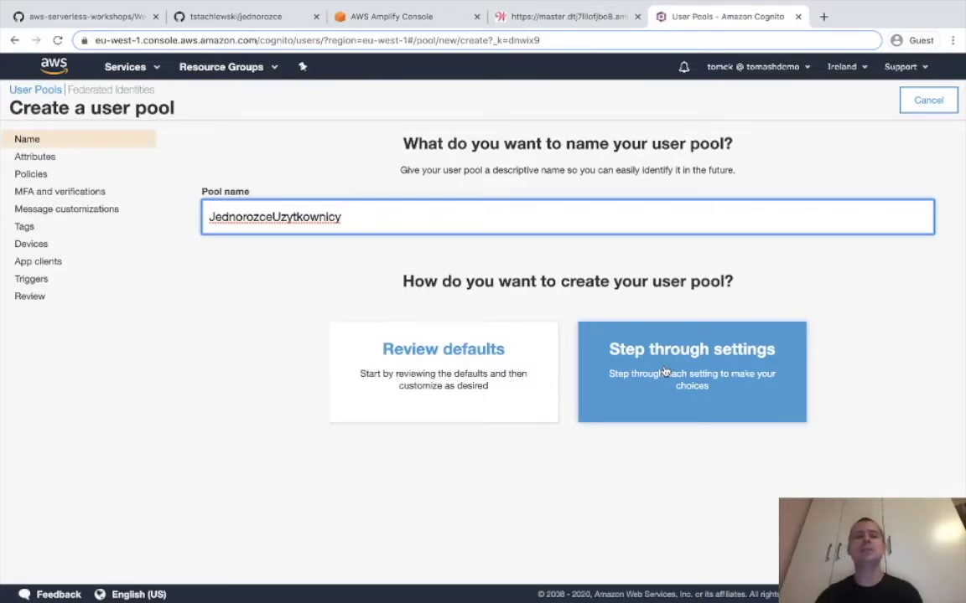
{"action": "left_click", "coordinate": [446, 372]}
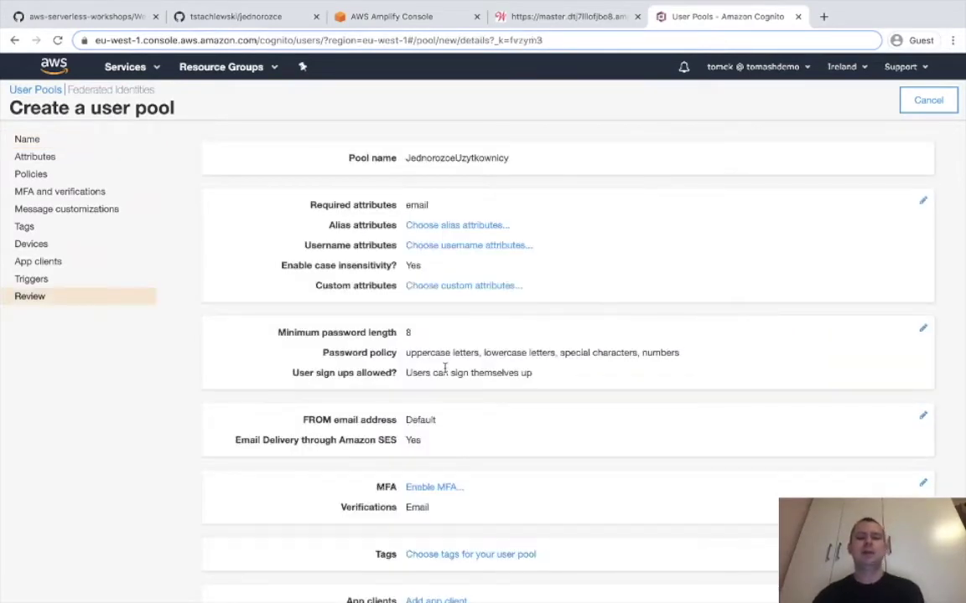
{"action": "scroll", "coordinate": [445, 369], "scroll_direction": "down", "scroll_amount": 3}
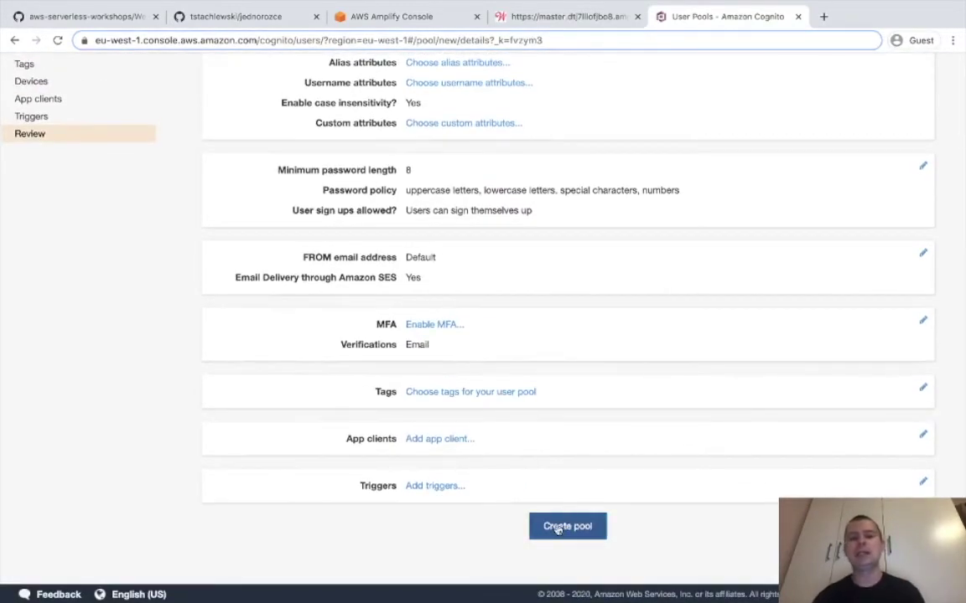
{"action": "left_click", "coordinate": [559, 528]}
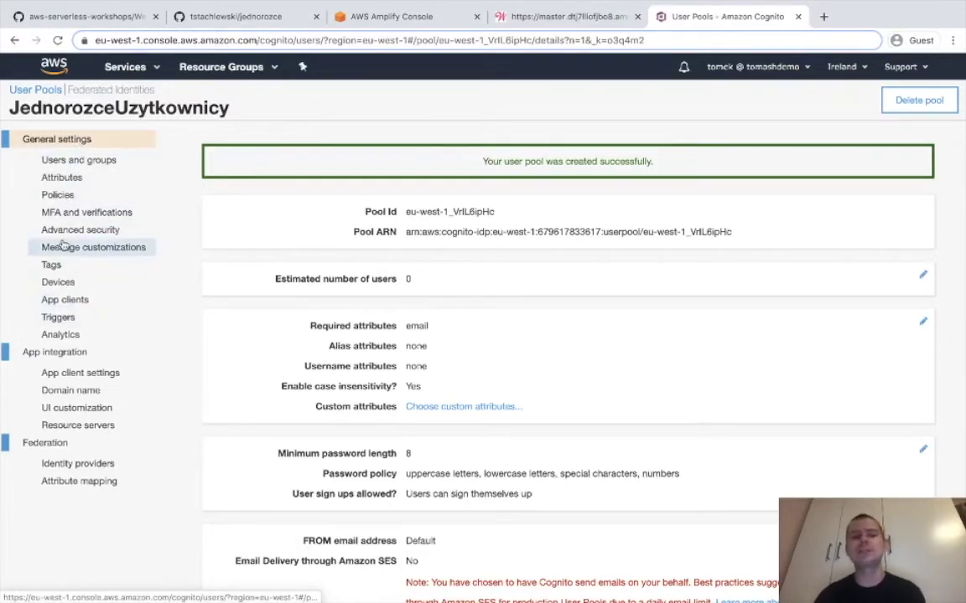
Review the pool's Users and groups, Attributes, and MFA and verifications settings.
{"action": "left_click", "coordinate": [77, 159]}
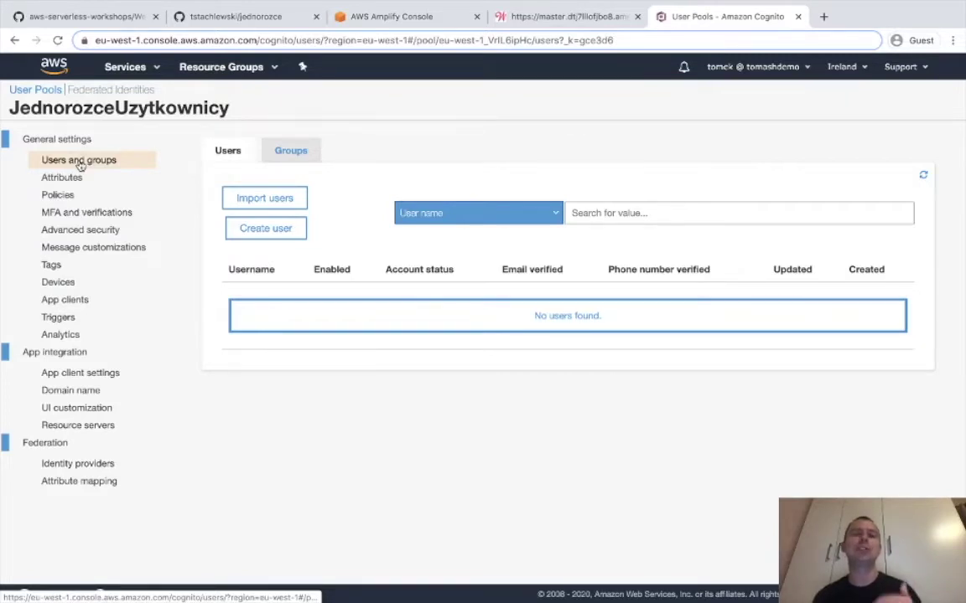
{"action": "left_click", "coordinate": [81, 176]}
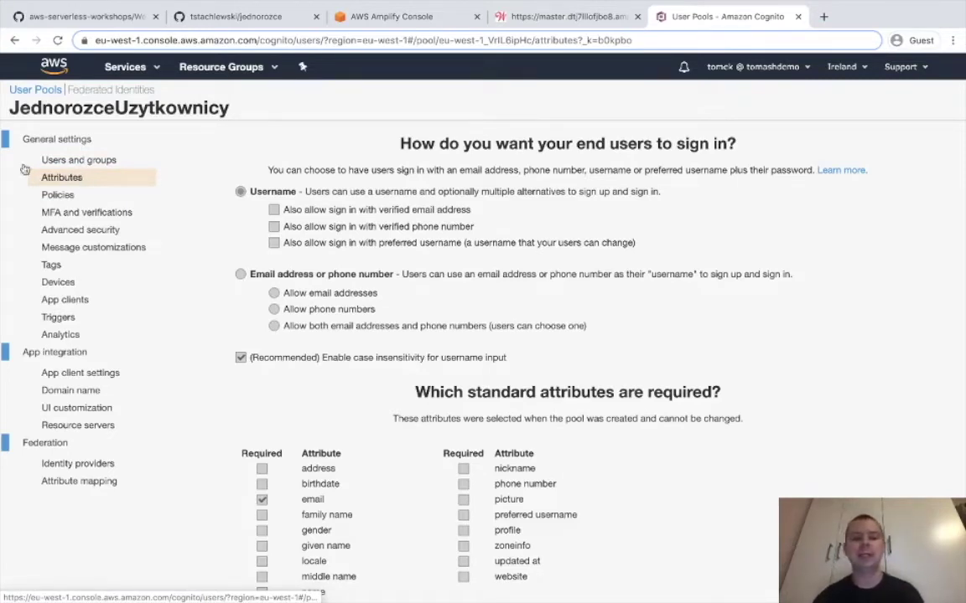
{"action": "scroll", "coordinate": [298, 282], "scroll_direction": "down", "scroll_amount": 3}
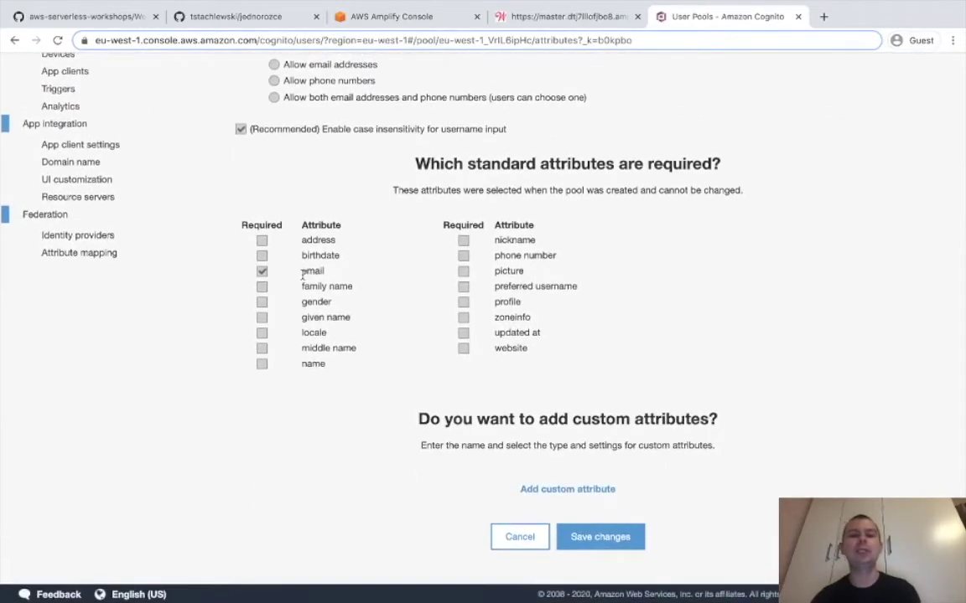
{"action": "scroll", "coordinate": [312, 274], "scroll_direction": "up", "scroll_amount": 3}
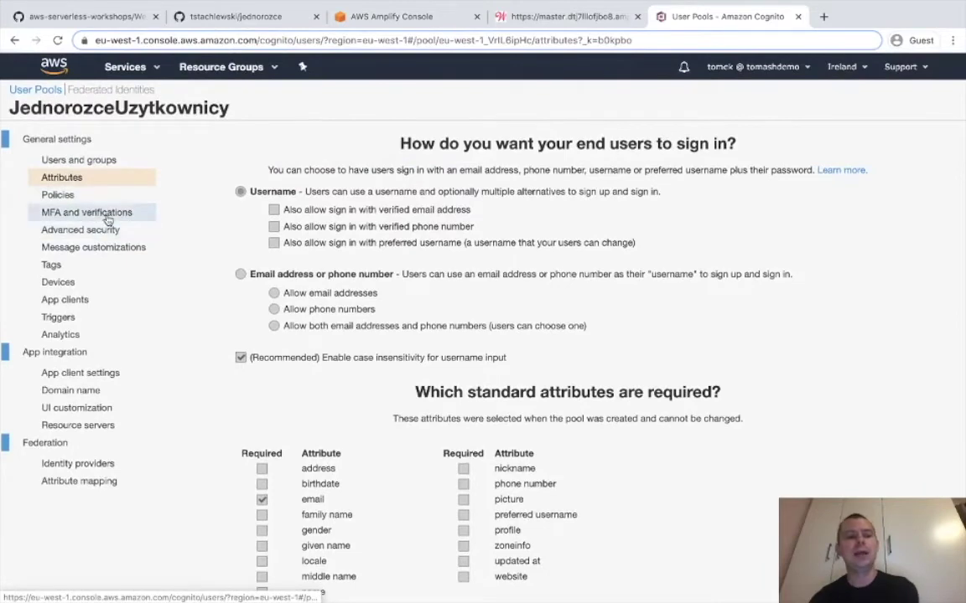
{"action": "left_click", "coordinate": [102, 214]}
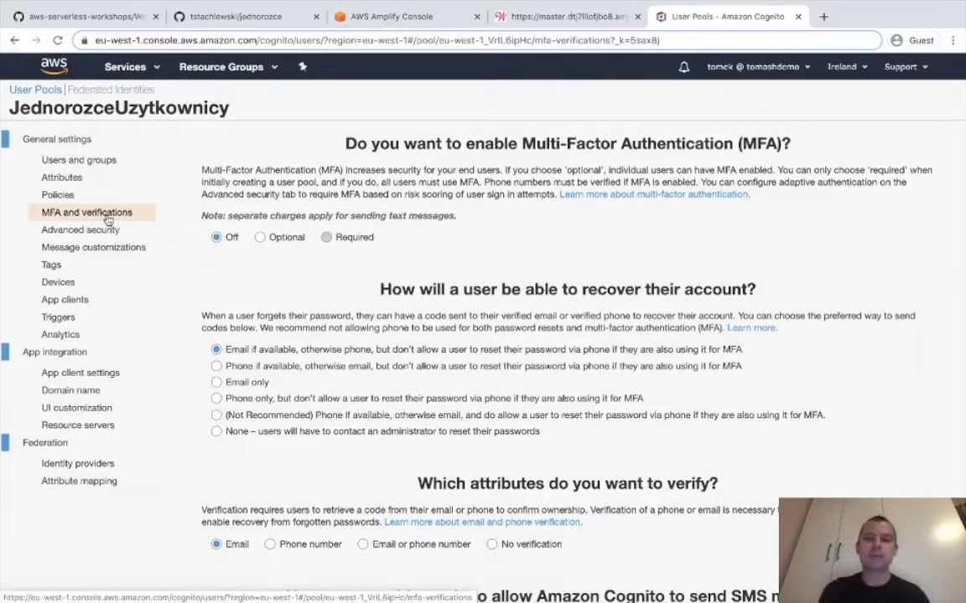
{"action": "scroll", "coordinate": [261, 341], "scroll_direction": "down", "scroll_amount": 3}
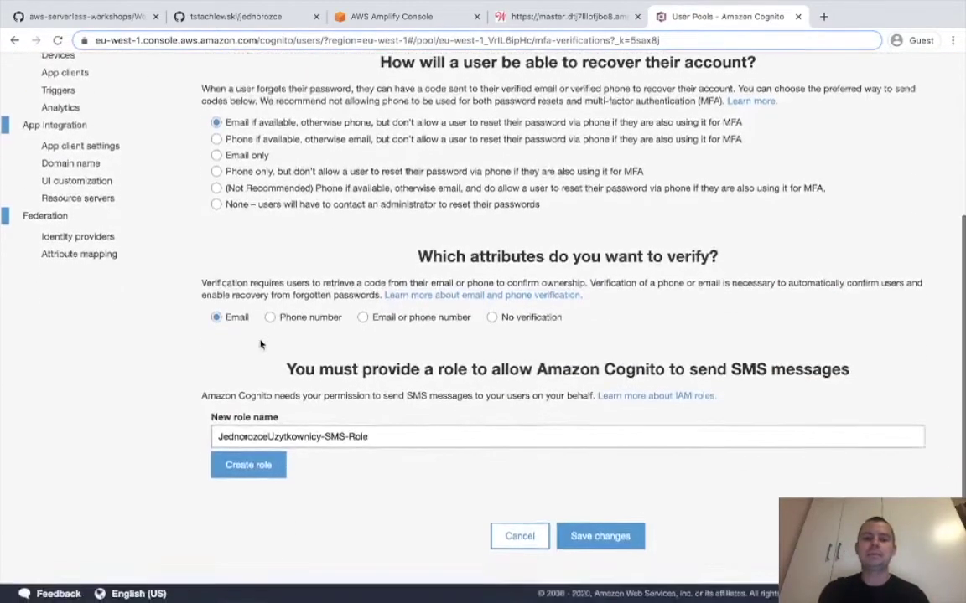
{"action": "scroll", "coordinate": [261, 344], "scroll_direction": "up", "scroll_amount": 3}
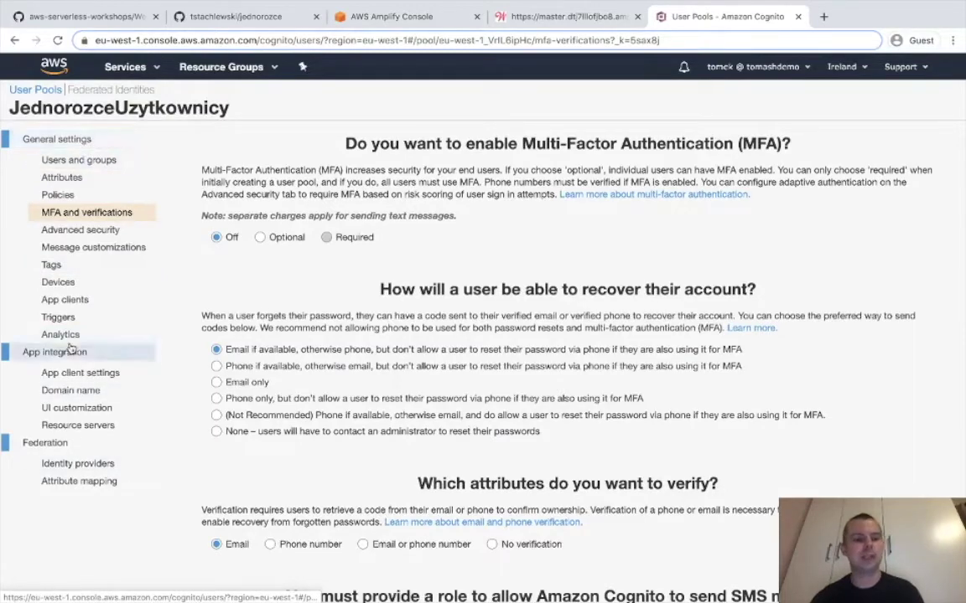
Check App clients and Triggers, then select the Pool Id on the General settings page.
{"action": "left_click", "coordinate": [72, 306]}
{"action": "left_click", "coordinate": [60, 317]}
{"action": "scroll", "coordinate": [401, 361], "scroll_direction": "down", "scroll_amount": 5}
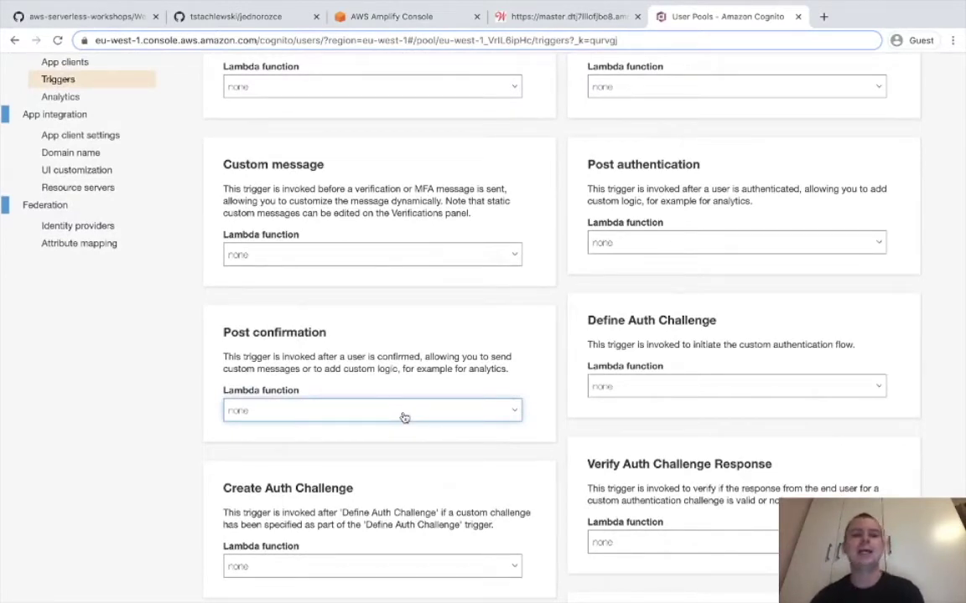
{"action": "scroll", "coordinate": [403, 418], "scroll_direction": "up", "scroll_amount": 3}
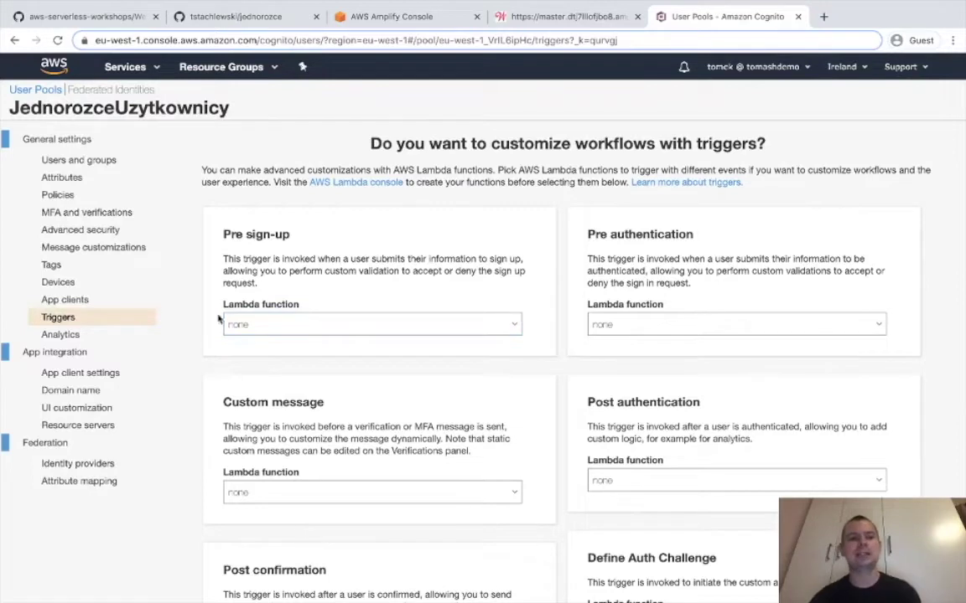
{"action": "left_click", "coordinate": [57, 141]}
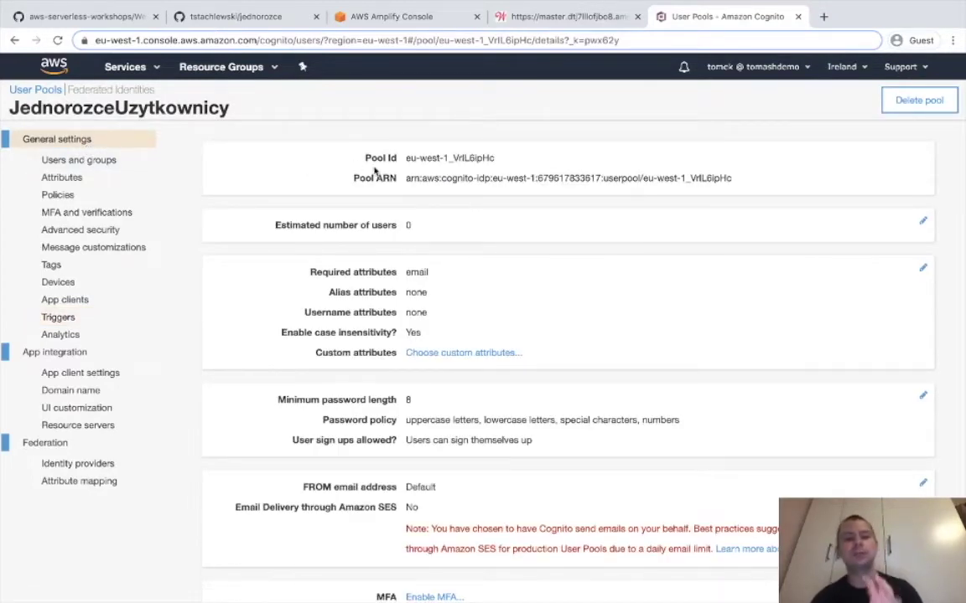
{"action": "left_click_drag", "start_coordinate": [496, 158], "coordinate": [361, 158]}
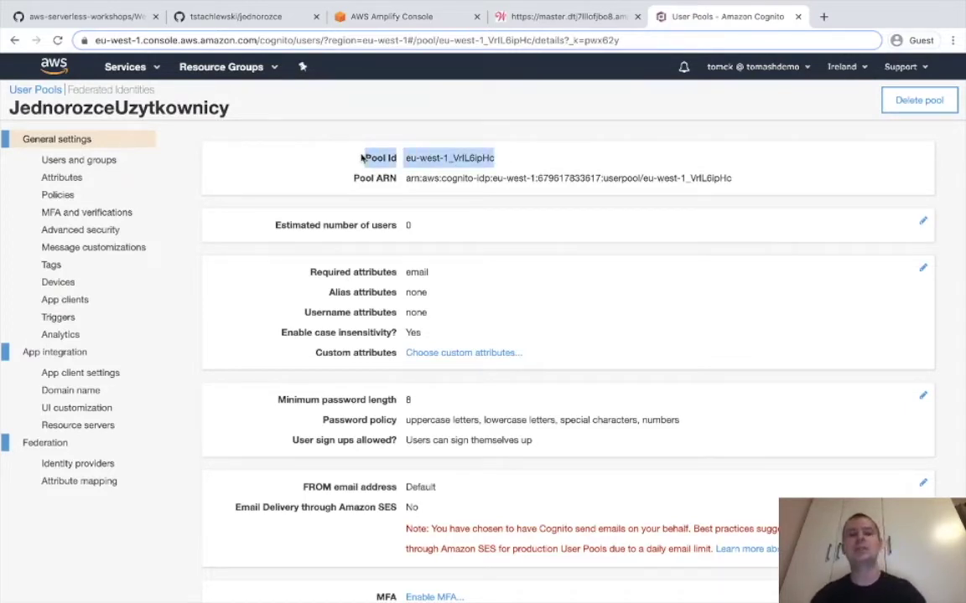
Paste the Pool Id eu-west-1_VrIL6ipHc into a new Atom note, followed by an empty line.
{"action": "left_click", "coordinate": [599, 595]}
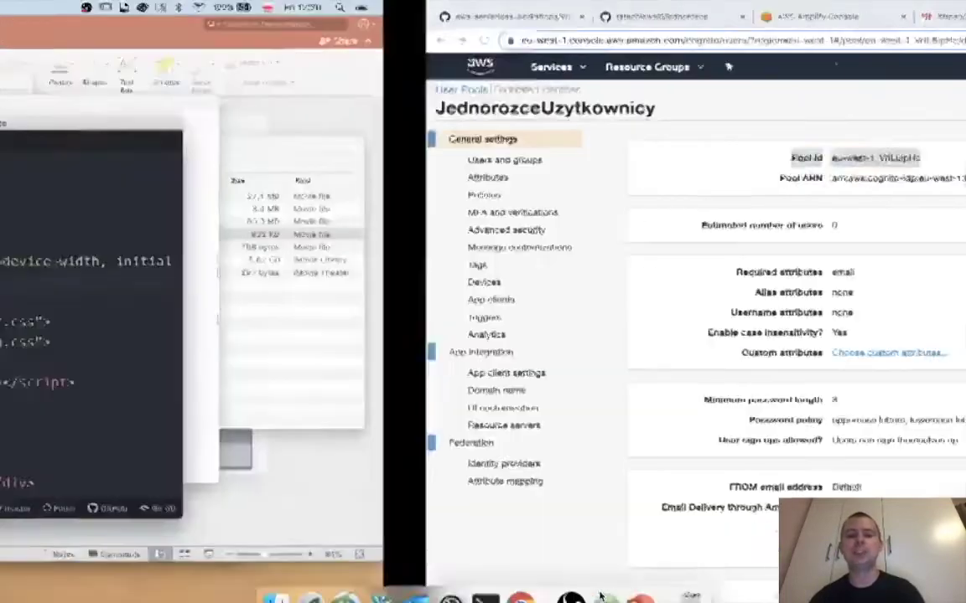
{"action": "double_click", "coordinate": [435, 144]}
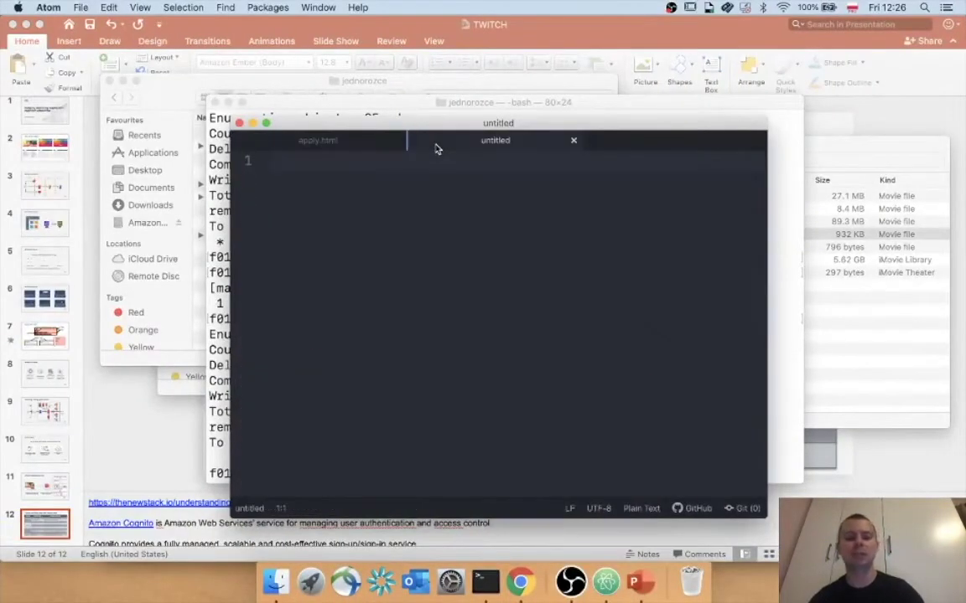
{"action": "type", "text": "Pool Id eu-west-1_VrIL6ipHc"}
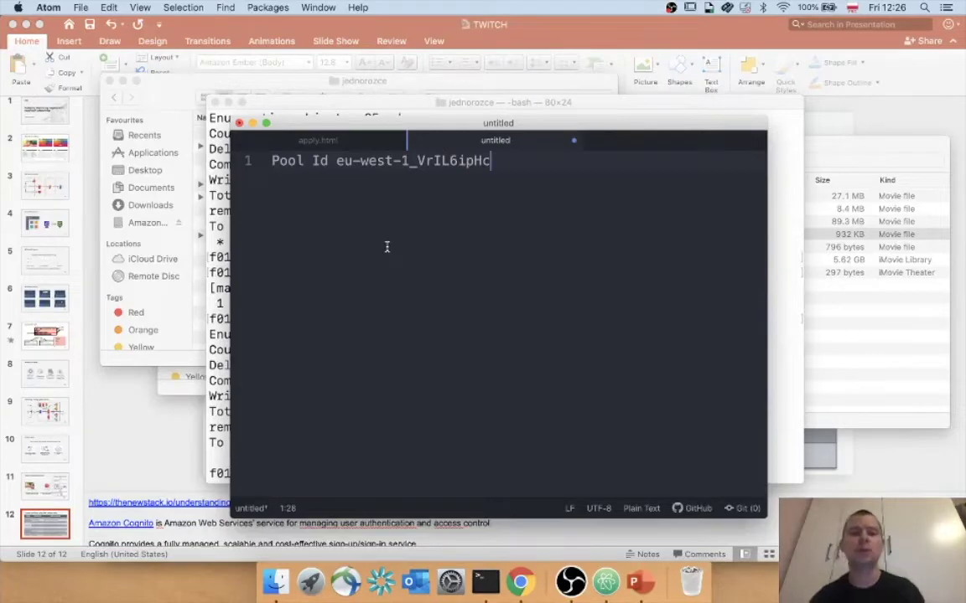
{"action": "key", "text": "Return"}
{"action": "left_click", "coordinate": [520, 584]}
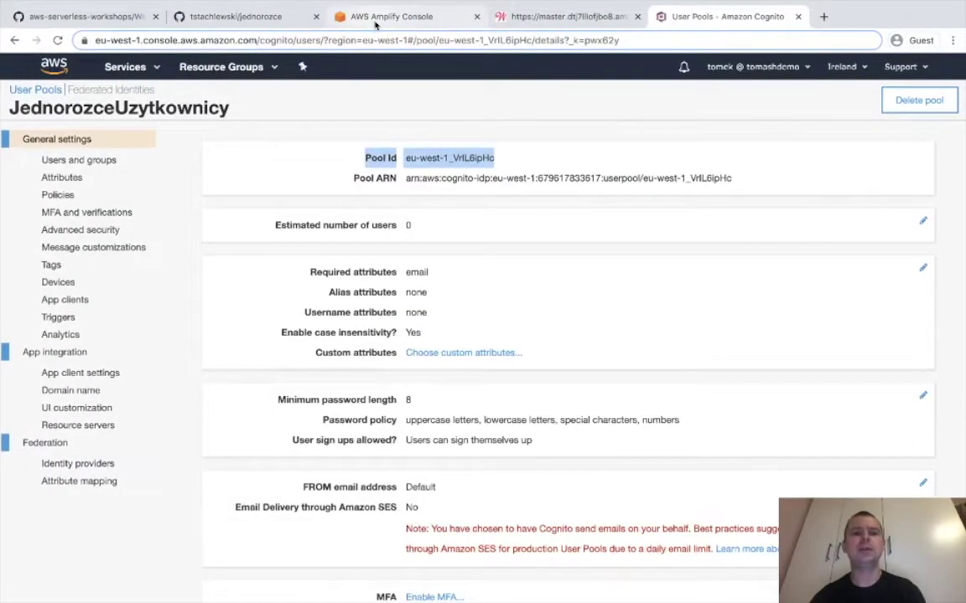
Skim the GitHub workshop instructions, then return to the JednorozceUzytkownicy pool details.
{"action": "left_click", "coordinate": [361, 23]}
{"action": "left_click", "coordinate": [235, 24]}
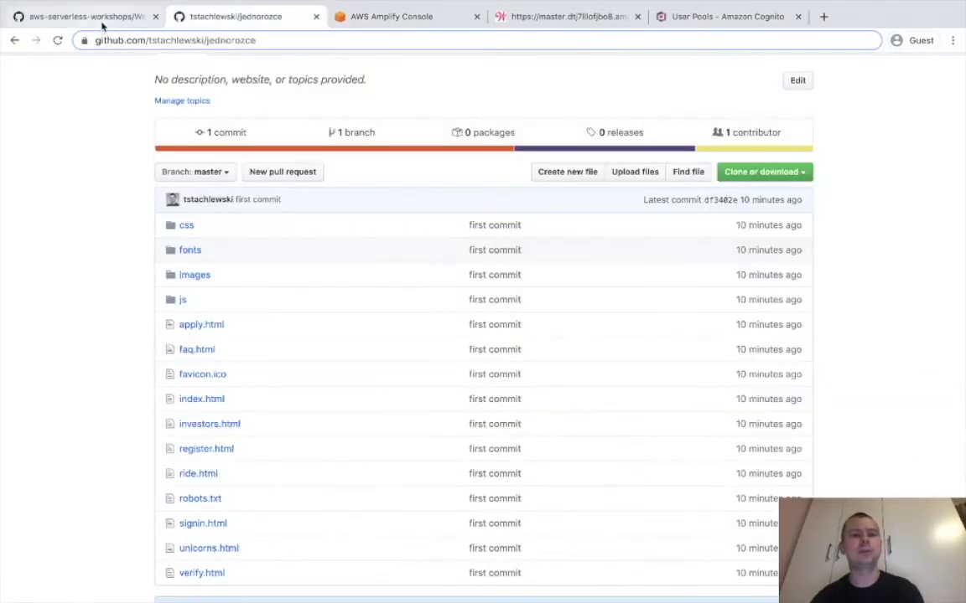
{"action": "left_click", "coordinate": [99, 19]}
{"action": "scroll", "coordinate": [280, 268], "scroll_direction": "down", "scroll_amount": 10}
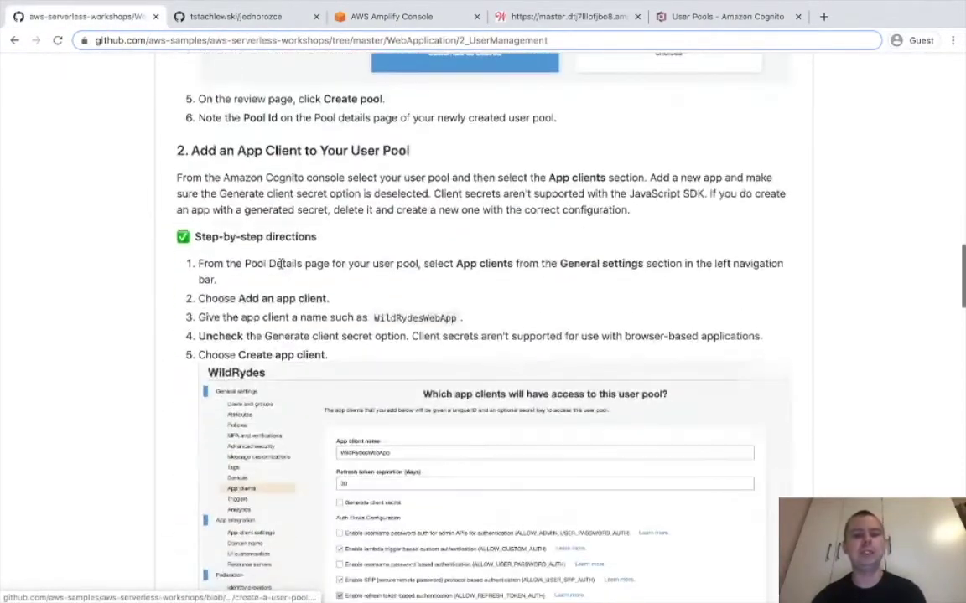
{"action": "scroll", "coordinate": [280, 265], "scroll_direction": "down", "scroll_amount": 15}
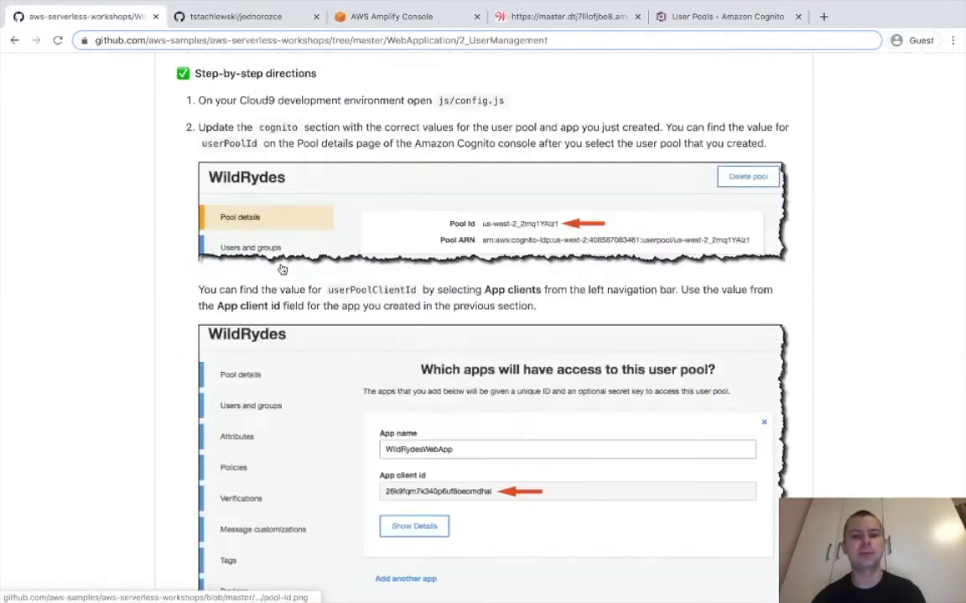
{"action": "scroll", "coordinate": [282, 269], "scroll_direction": "up", "scroll_amount": 5}
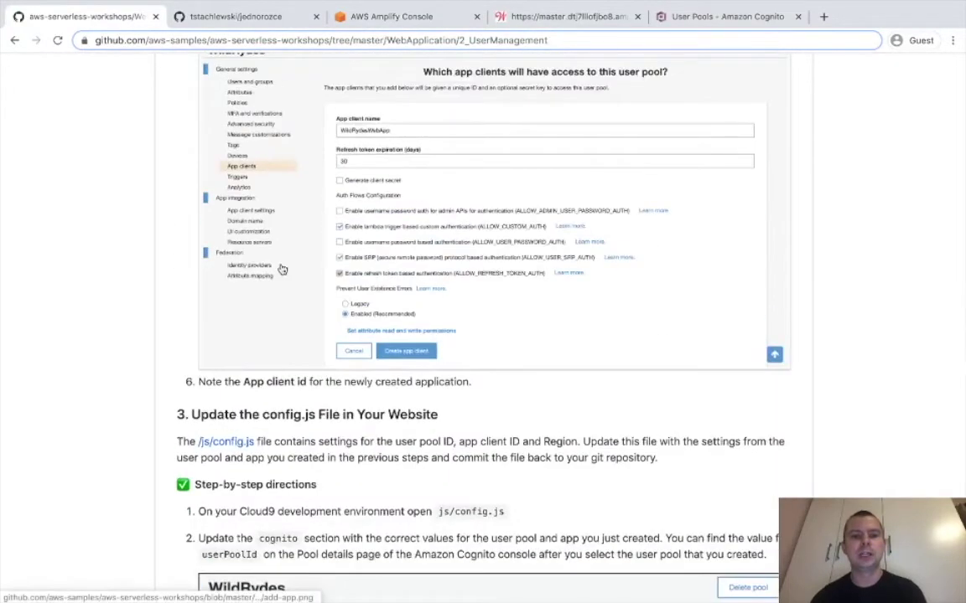
{"action": "key", "text": "ctrl+shift+Tab"}
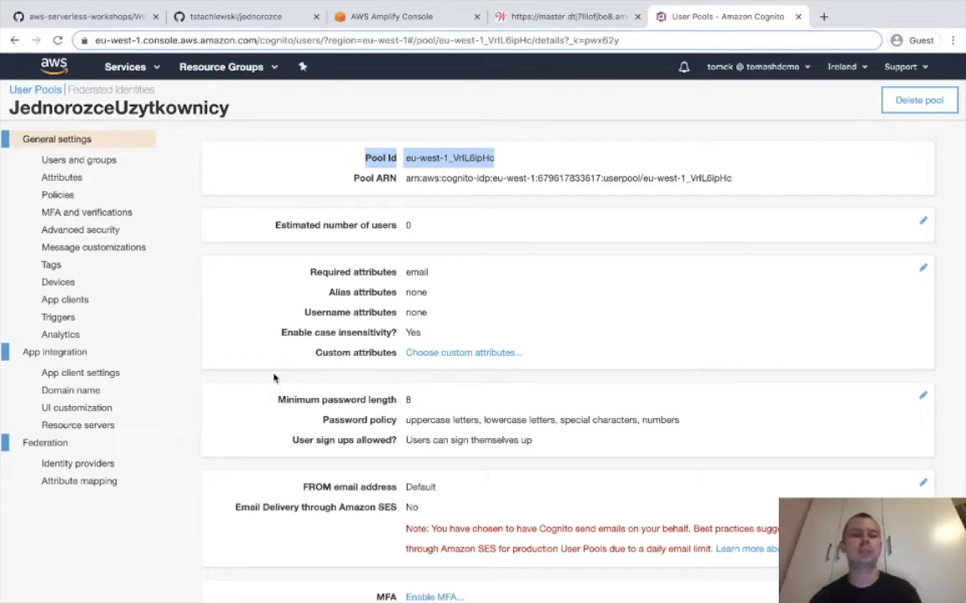
Show the JednorozceUzytkownicy pool's App clients page, which has no clients yet.
{"action": "left_click", "coordinate": [74, 304]}
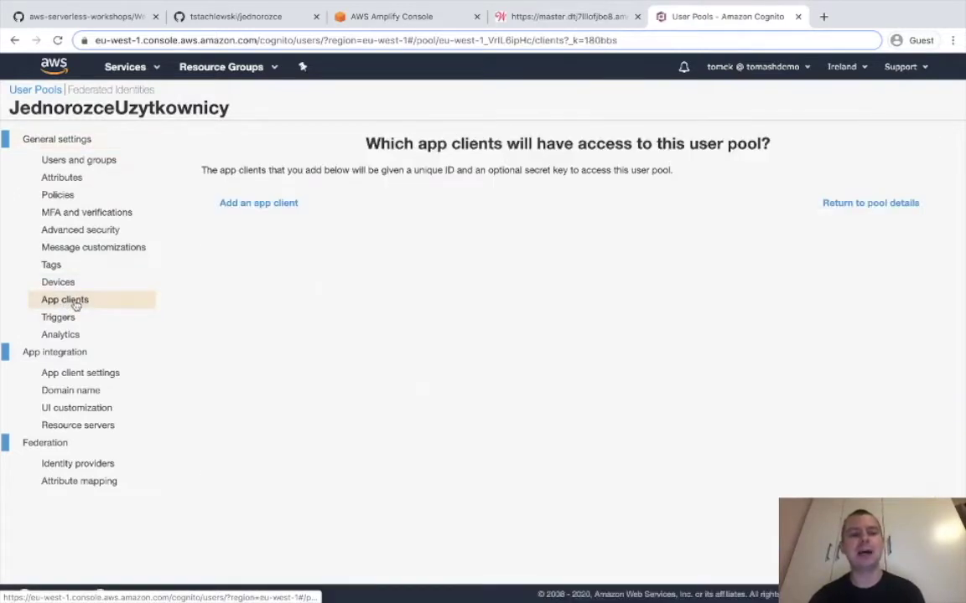
Add an app client named AplikacjaWebowa with client secret generation turned off.
{"action": "left_click", "coordinate": [286, 209]}
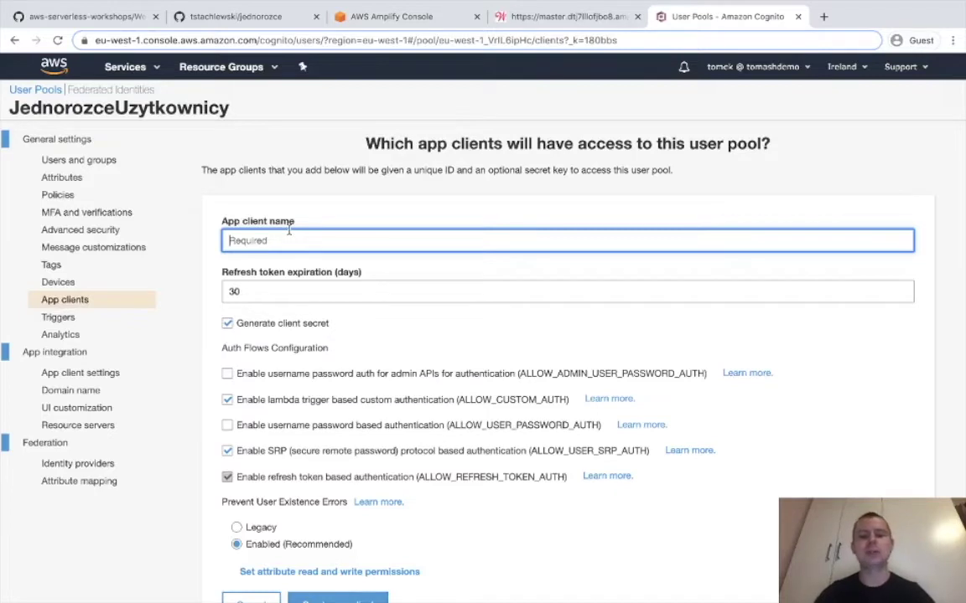
{"action": "type", "text": "AplikacjaWebowa"}
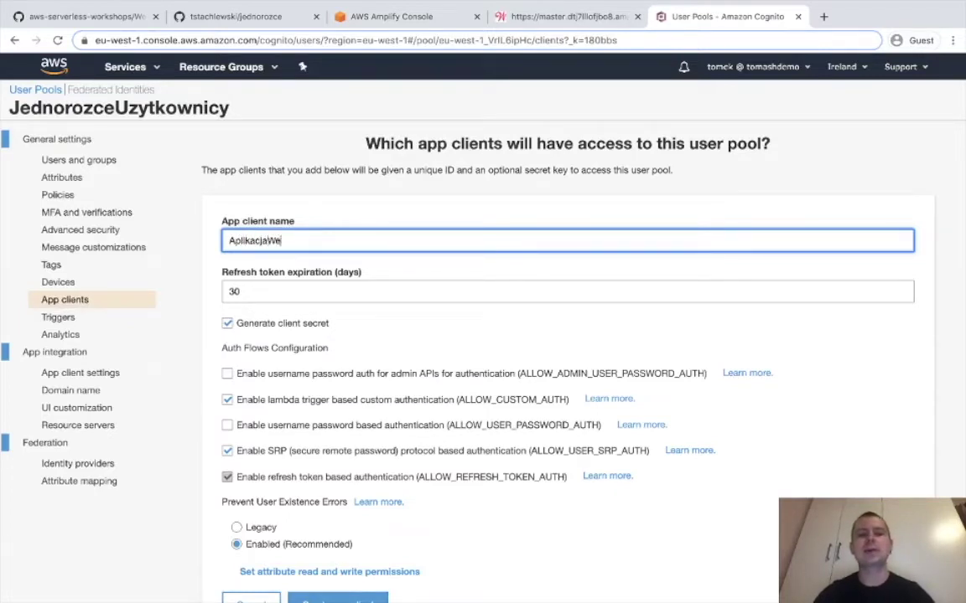
{"action": "left_click", "coordinate": [283, 323]}
{"action": "scroll", "coordinate": [252, 318], "scroll_direction": "down", "scroll_amount": 1}
{"action": "scroll", "coordinate": [246, 315], "scroll_direction": "down", "scroll_amount": 1}
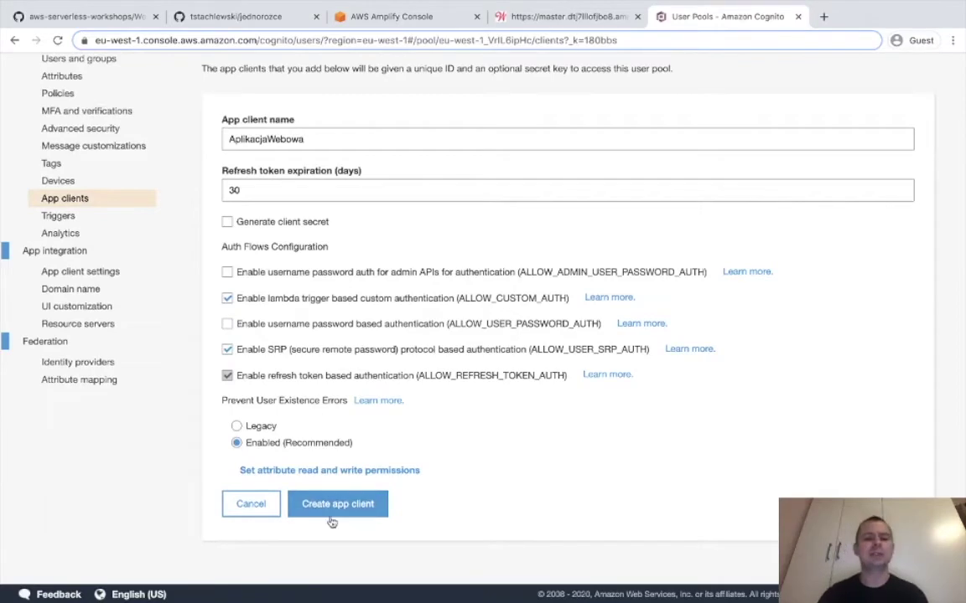
{"action": "left_click", "coordinate": [307, 504]}
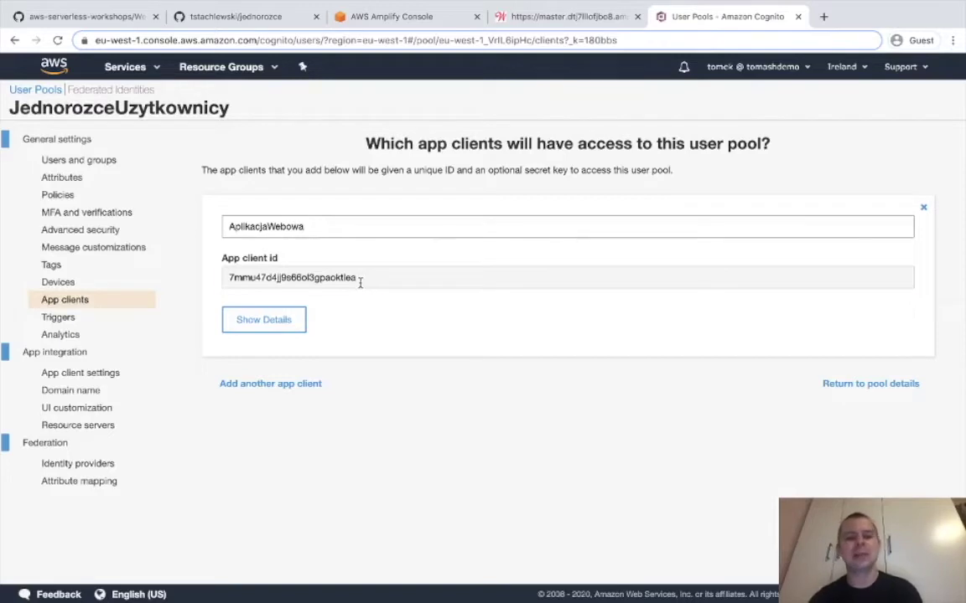
Copy the new app client id into the Atom notes below the Pool Id.
{"action": "left_click_drag", "start_coordinate": [360, 282], "coordinate": [223, 279]}
{"action": "key", "text": "super+c"}
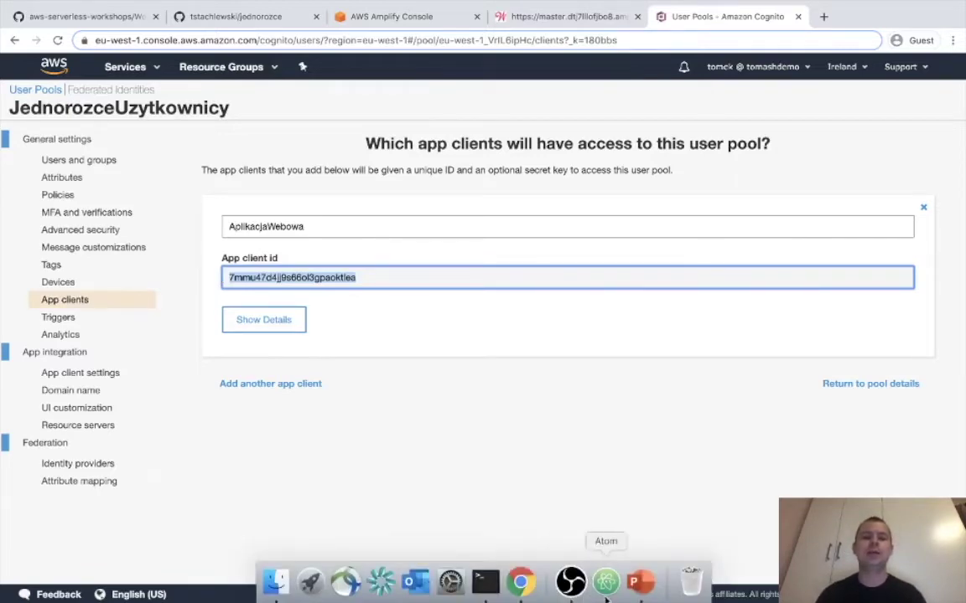
{"action": "left_click", "coordinate": [606, 580]}
{"action": "key", "text": "Return"}
{"action": "key", "text": "Return"}
{"action": "key", "text": "super+v"}
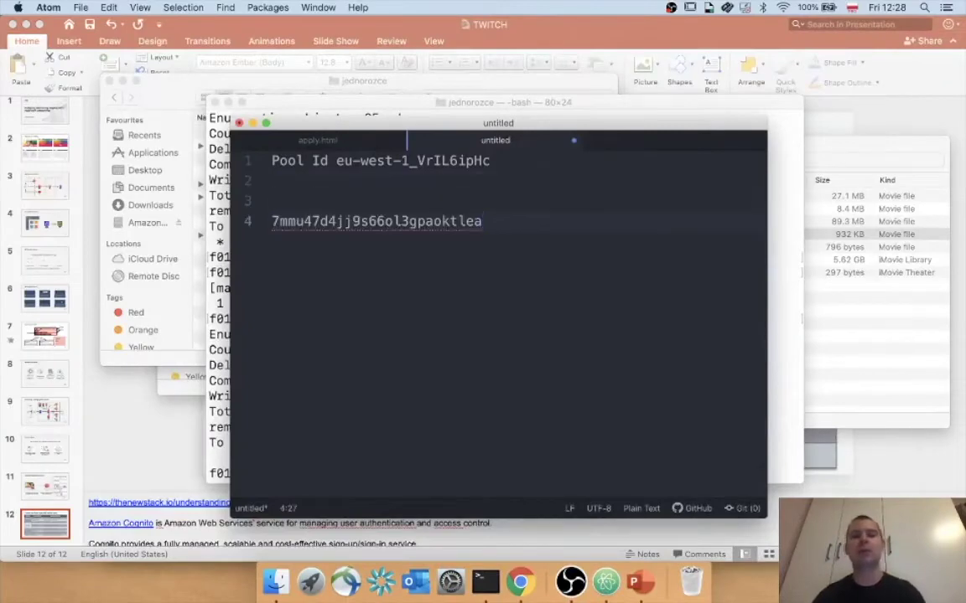
{"action": "key", "text": "Return"}
{"action": "key", "text": "Return"}
{"action": "key", "text": "Return"}
Check the workshop's config.js instructions, then return to the Cognito user pools page.
{"action": "left_click", "coordinate": [520, 581]}
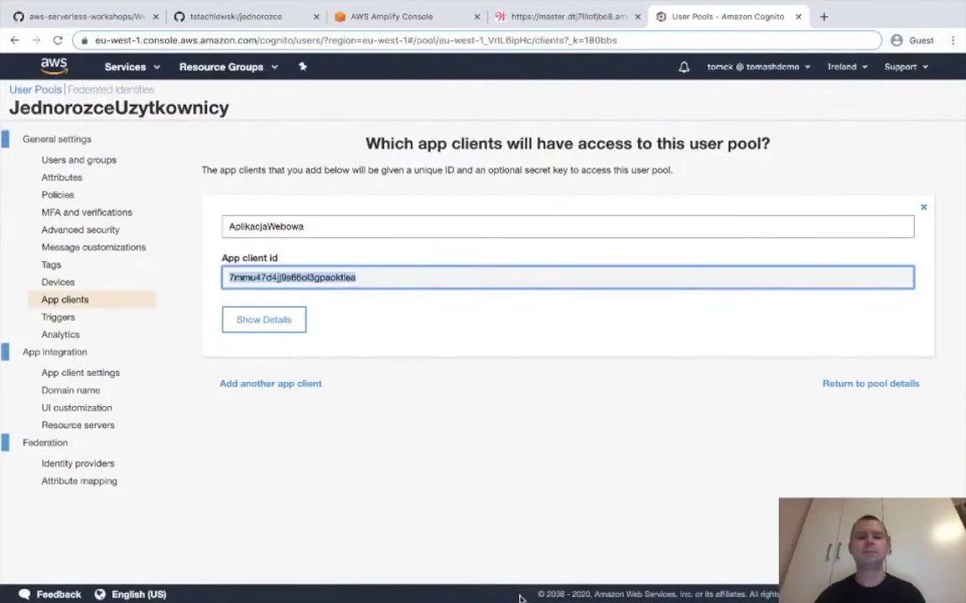
{"action": "left_click", "coordinate": [88, 17]}
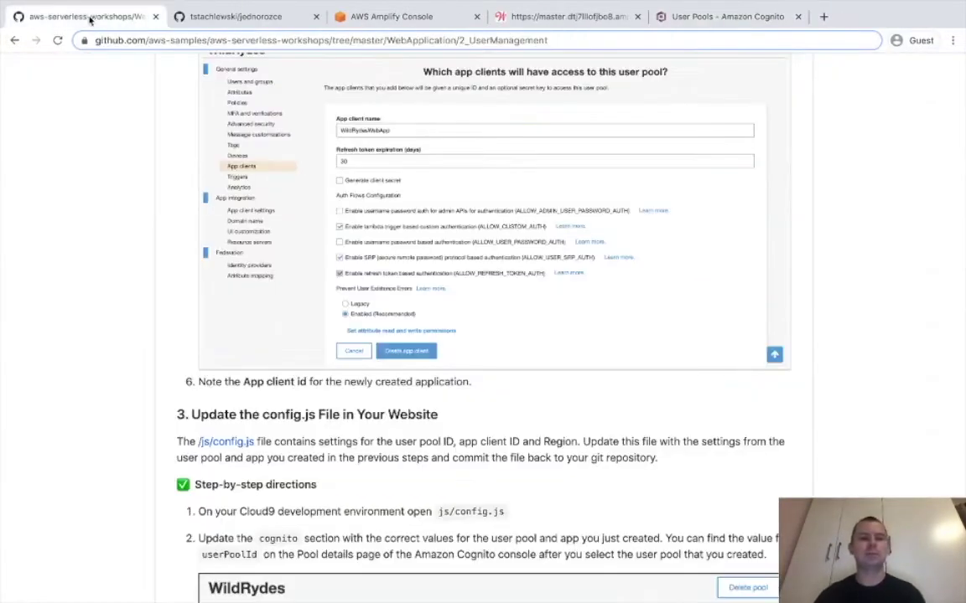
{"action": "scroll", "coordinate": [261, 253], "scroll_direction": "down", "scroll_amount": 15}
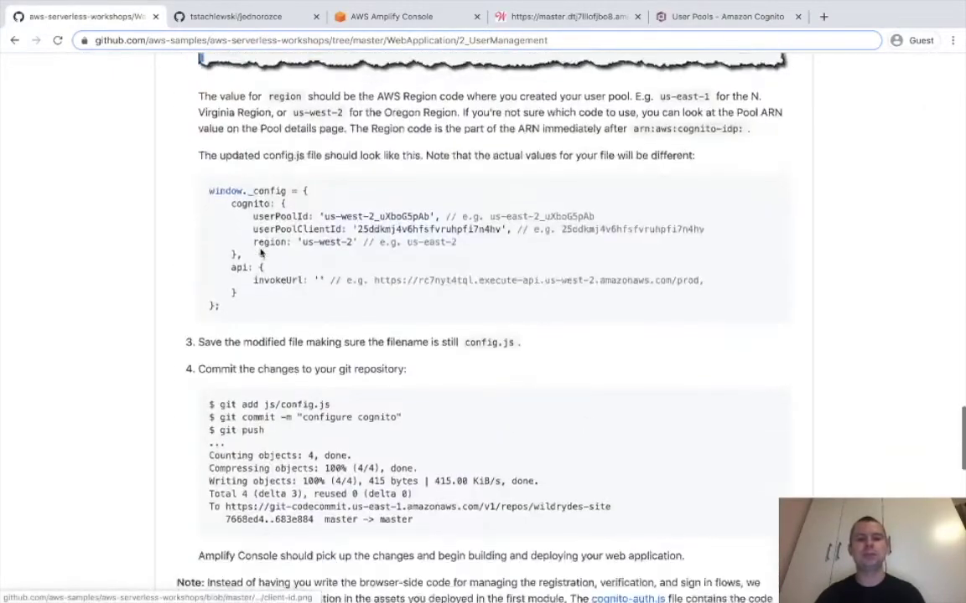
{"action": "left_click", "coordinate": [721, 17]}
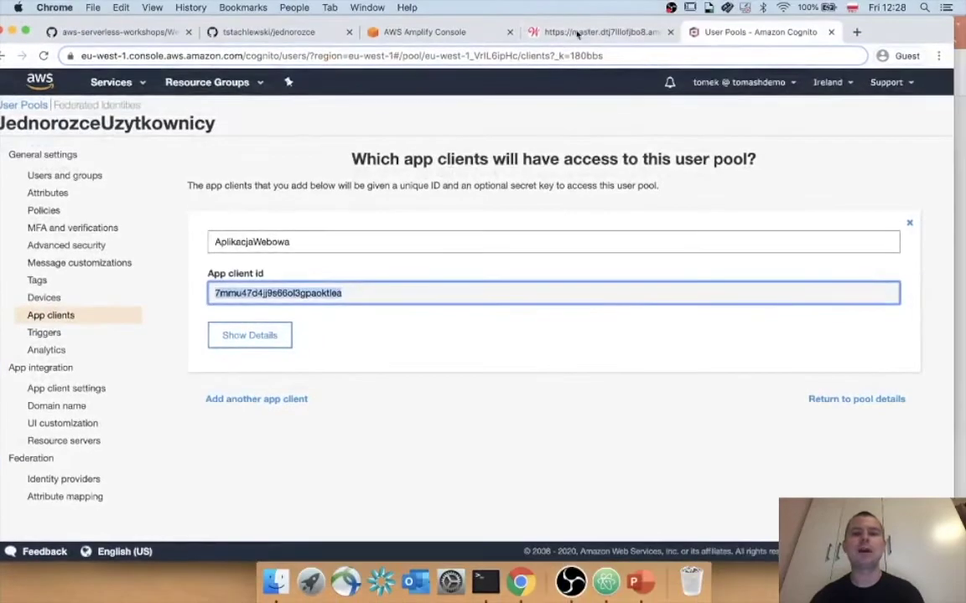
Browse in full-screen Finder to twitch > jednorozce > js and open config.js in Atom.
{"action": "left_click", "coordinate": [577, 34]}
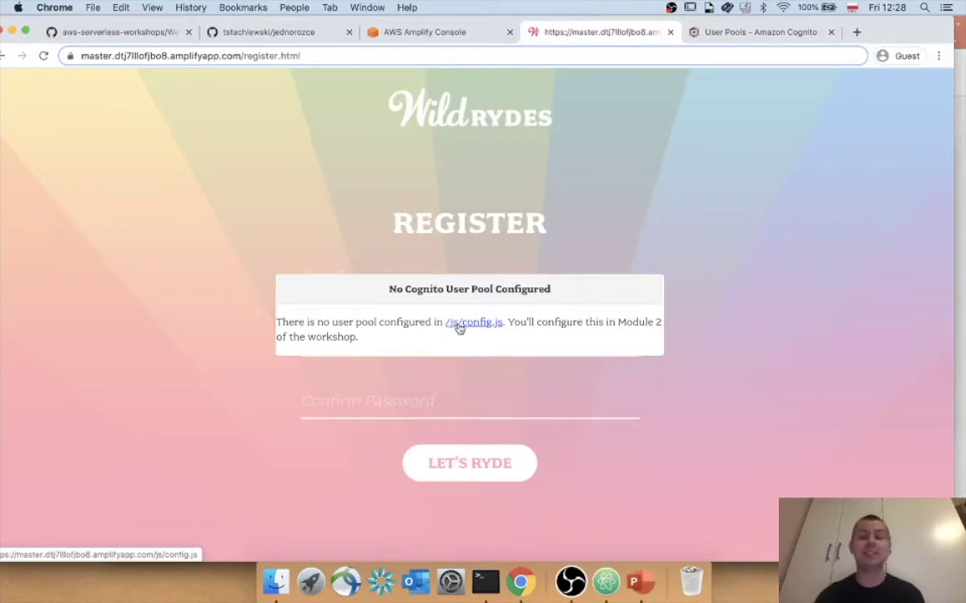
{"action": "key", "text": "F11"}
{"action": "double_click", "coordinate": [922, 222]}
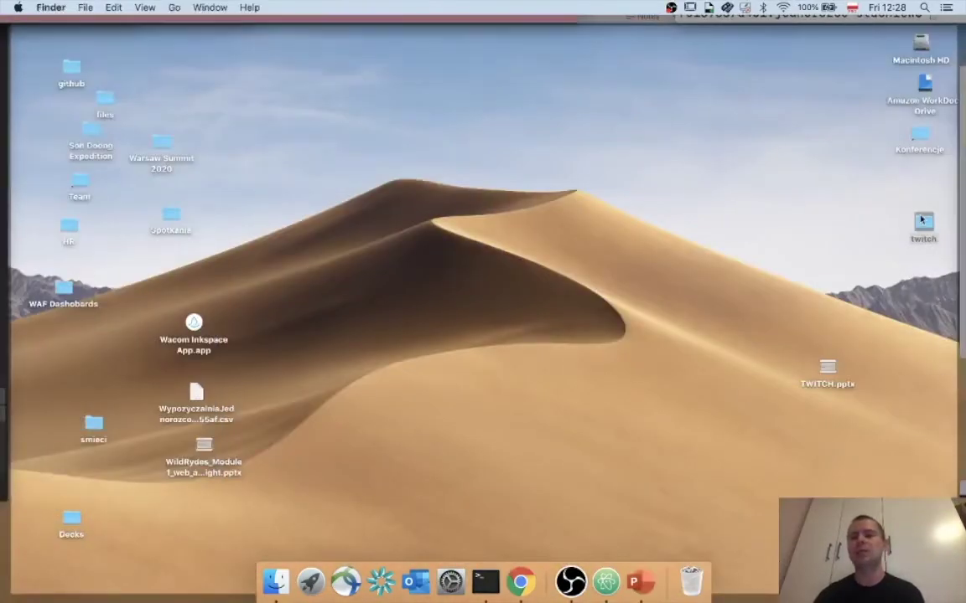
{"action": "left_click", "coordinate": [437, 157]}
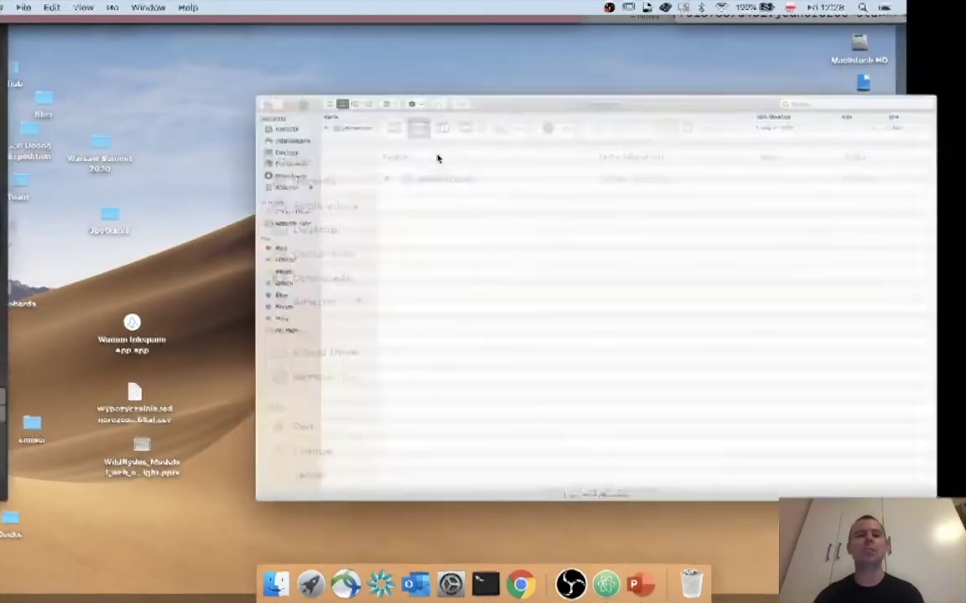
{"action": "double_click", "coordinate": [139, 51]}
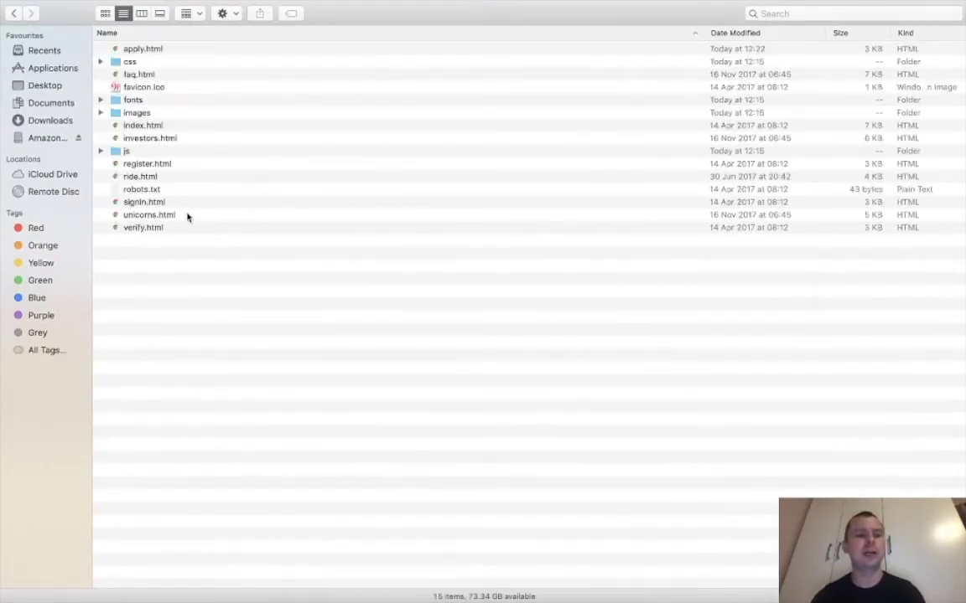
{"action": "double_click", "coordinate": [124, 151]}
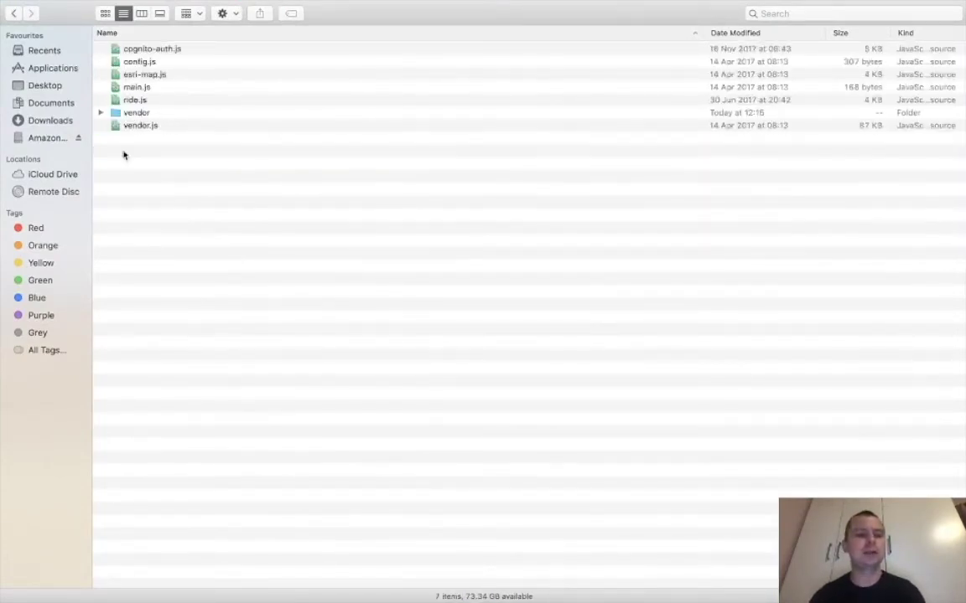
{"action": "left_click", "coordinate": [145, 65]}
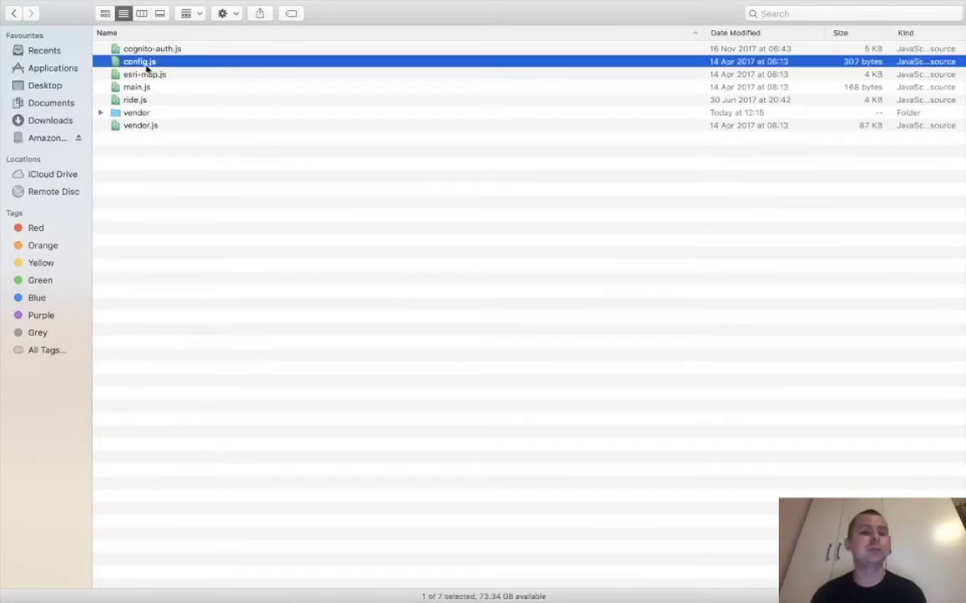
{"action": "double_click", "coordinate": [145, 66]}
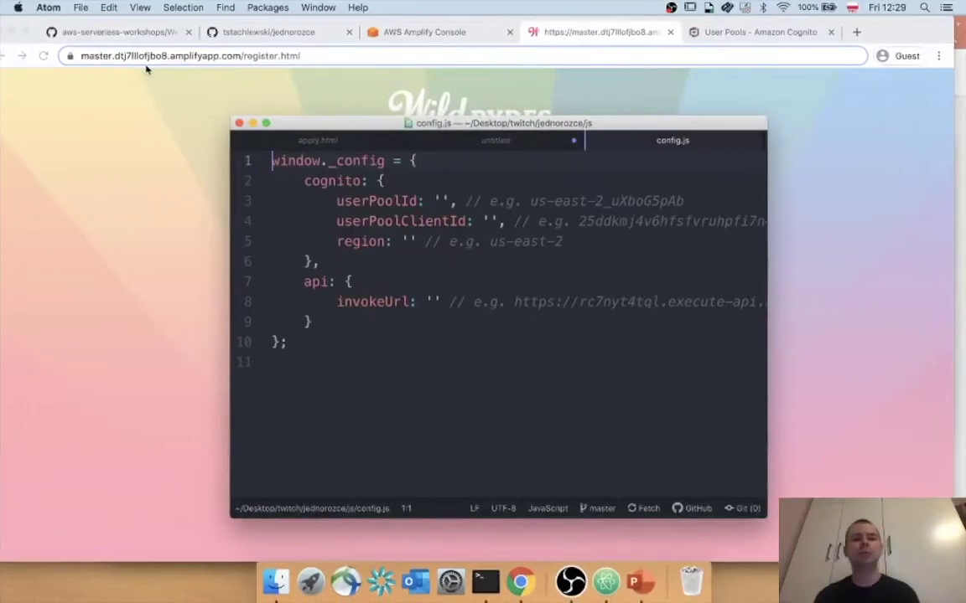
Paste the Cognito user pool id from the scratch notes into userPoolId in config.js.
{"action": "left_click_drag", "start_coordinate": [231, 119], "coordinate": [20, 50]}
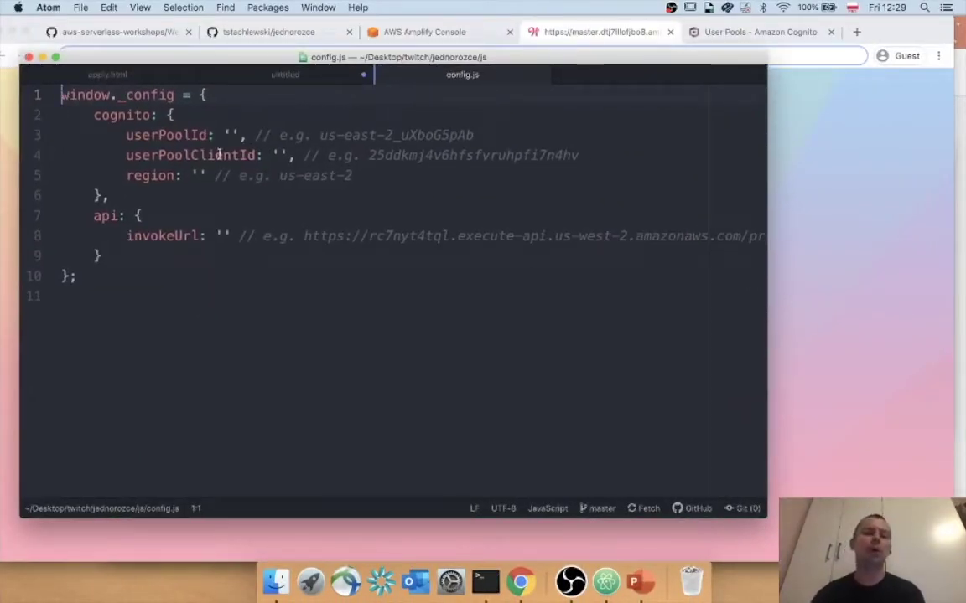
{"action": "double_click", "coordinate": [108, 115]}
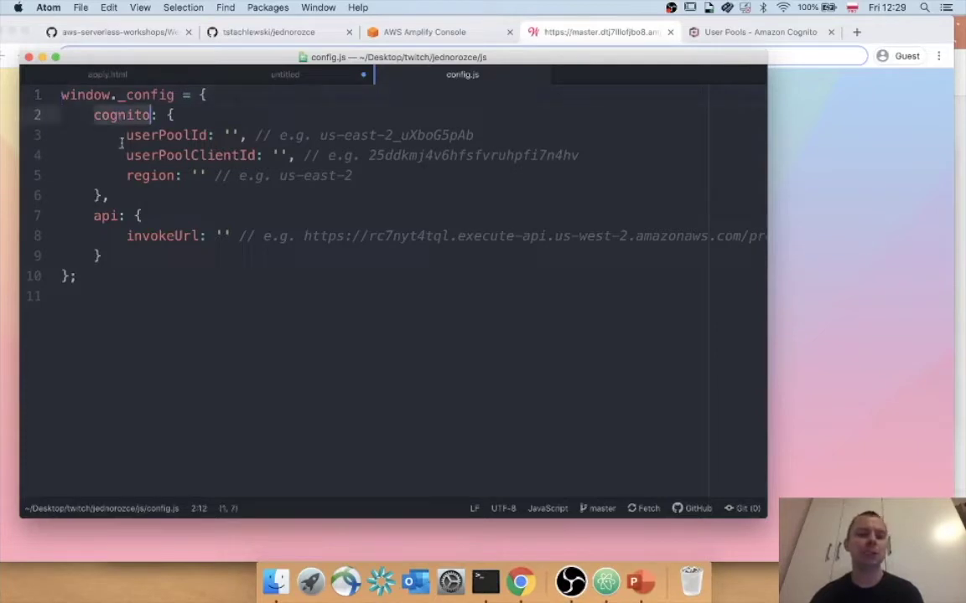
{"action": "double_click", "coordinate": [106, 216]}
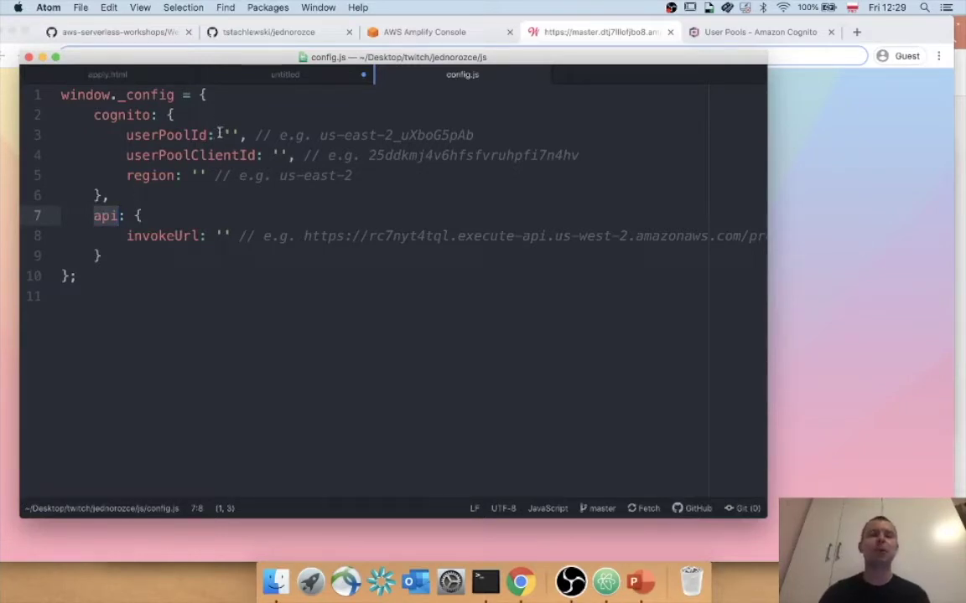
{"action": "left_click", "coordinate": [285, 74]}
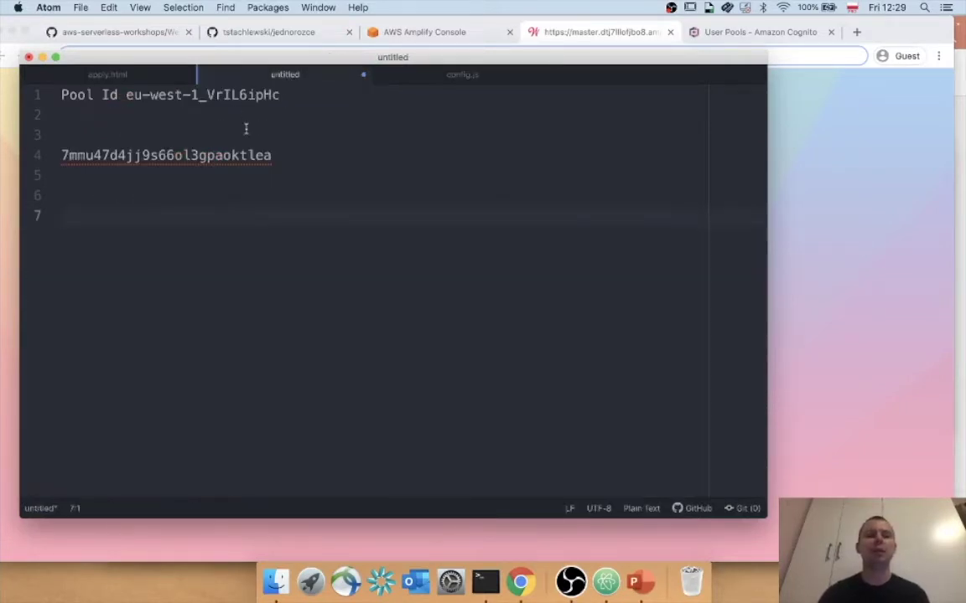
{"action": "left_click", "coordinate": [278, 96]}
{"action": "left_click", "coordinate": [125, 98], "text": "shift"}
{"action": "key", "text": "super+c"}
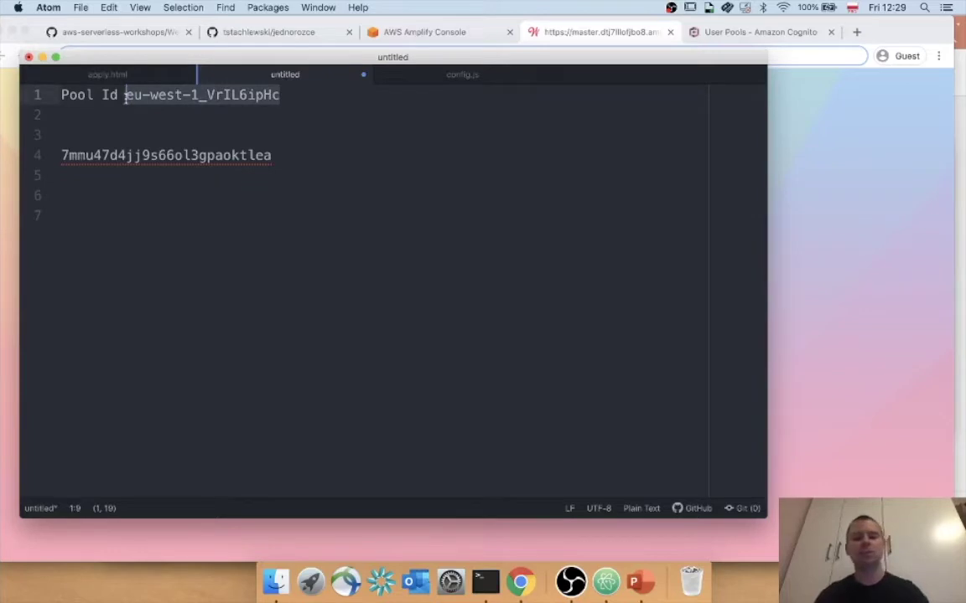
{"action": "left_click", "coordinate": [415, 88]}
{"action": "left_click", "coordinate": [442, 76]}
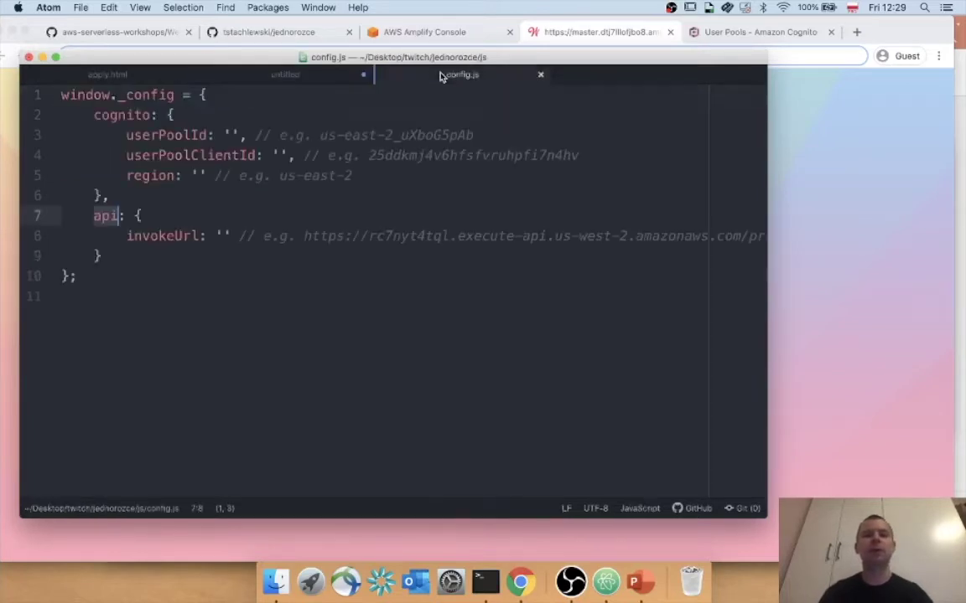
{"action": "left_click", "coordinate": [228, 135]}
{"action": "key", "text": "super+v"}
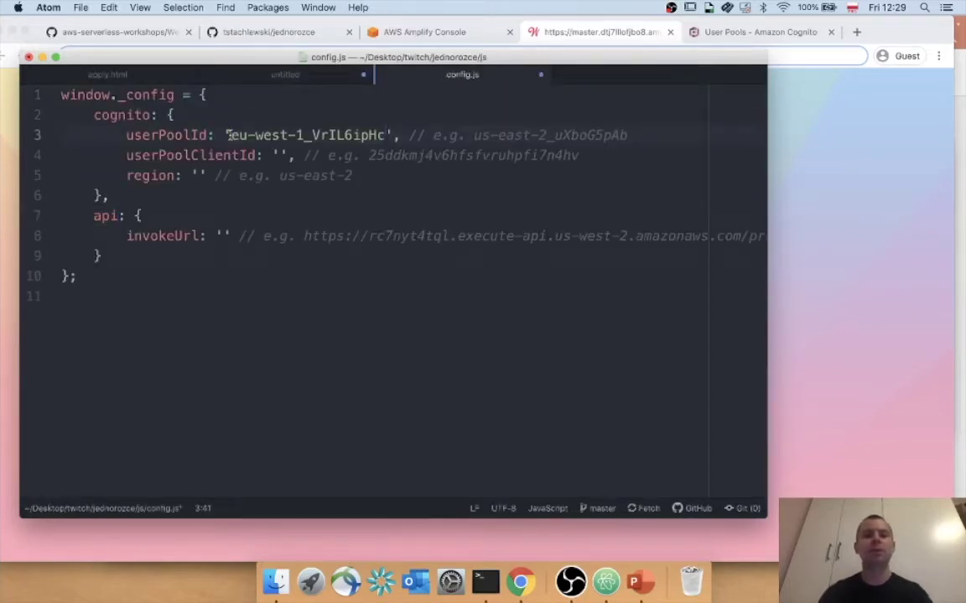
Copy the app client id from the notes into the userPoolClientId value.
{"action": "double_click", "coordinate": [166, 157]}
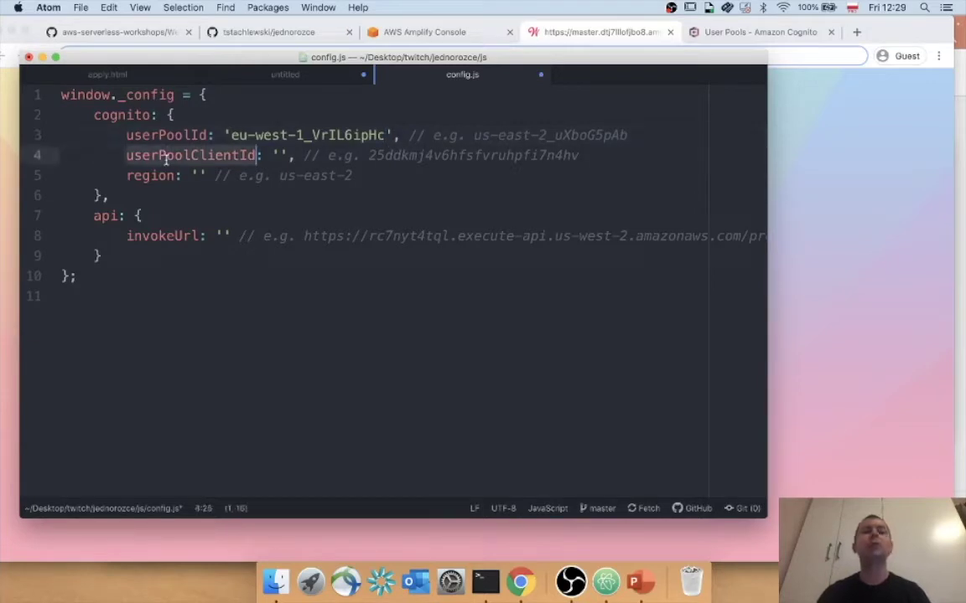
{"action": "left_click", "coordinate": [302, 74]}
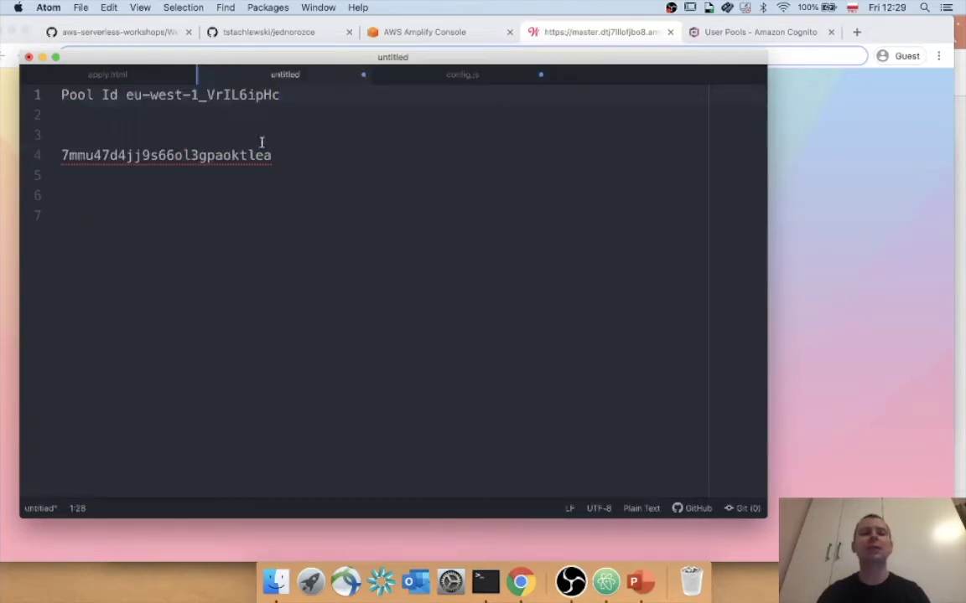
{"action": "left_click_drag", "start_coordinate": [271, 155], "coordinate": [48, 161]}
{"action": "key", "text": "super+c"}
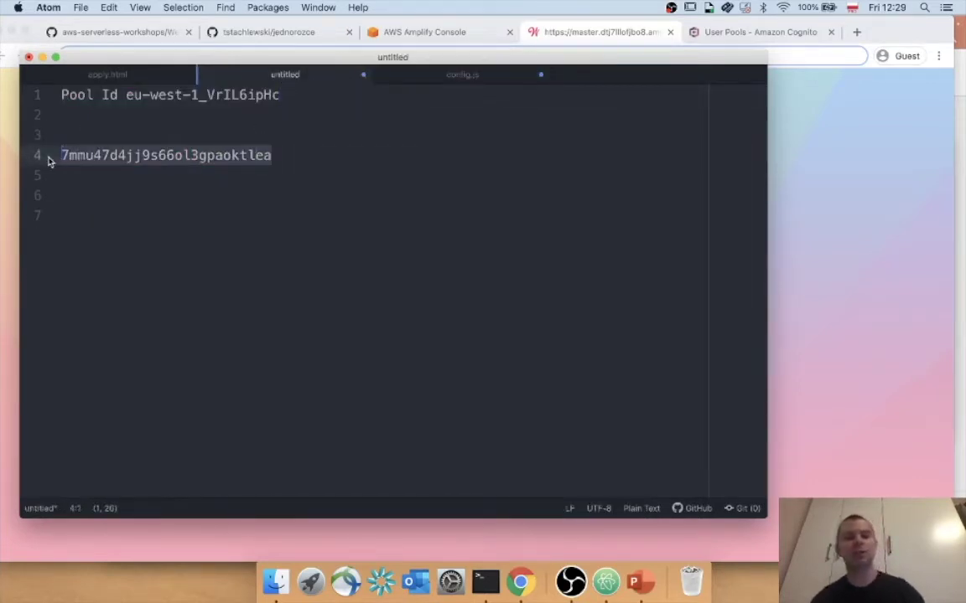
{"action": "left_click", "coordinate": [450, 77]}
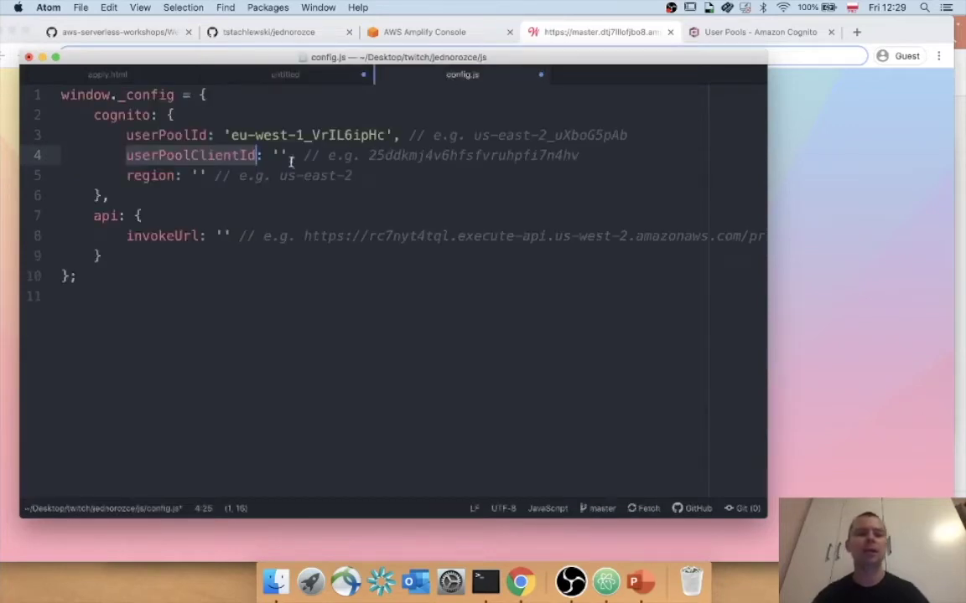
{"action": "left_click", "coordinate": [280, 156]}
{"action": "key", "text": "super+v"}
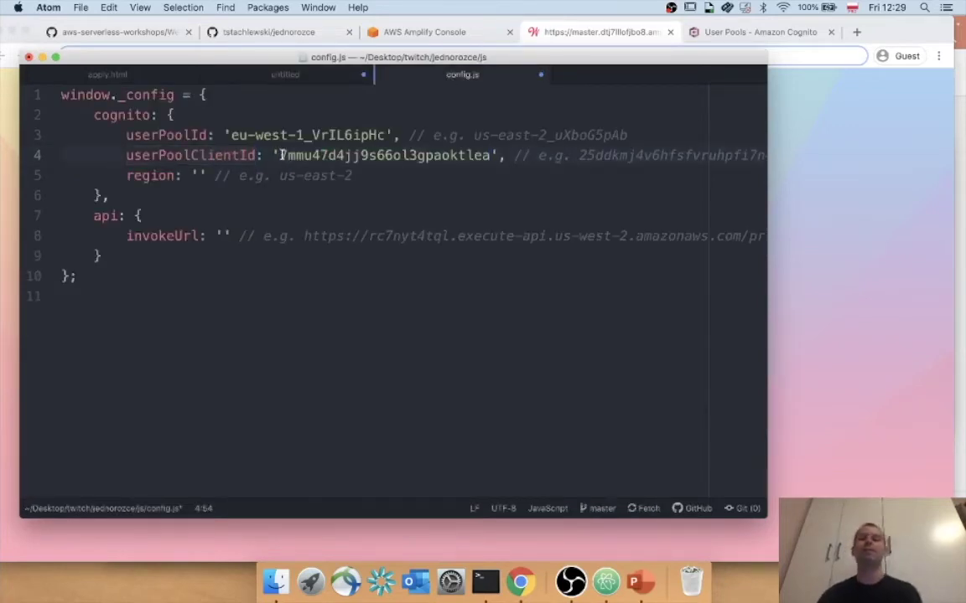
Set the region to eu-west-1, taken from the pool id, and save config.js.
{"action": "left_click", "coordinate": [200, 176]}
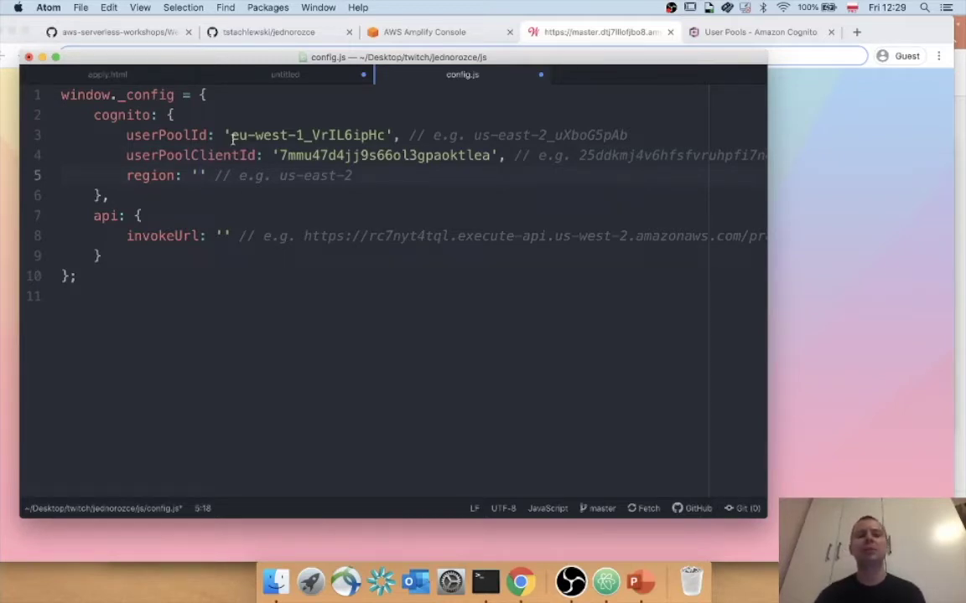
{"action": "left_click_drag", "start_coordinate": [231, 135], "coordinate": [301, 135]}
{"action": "key", "text": "super+c"}
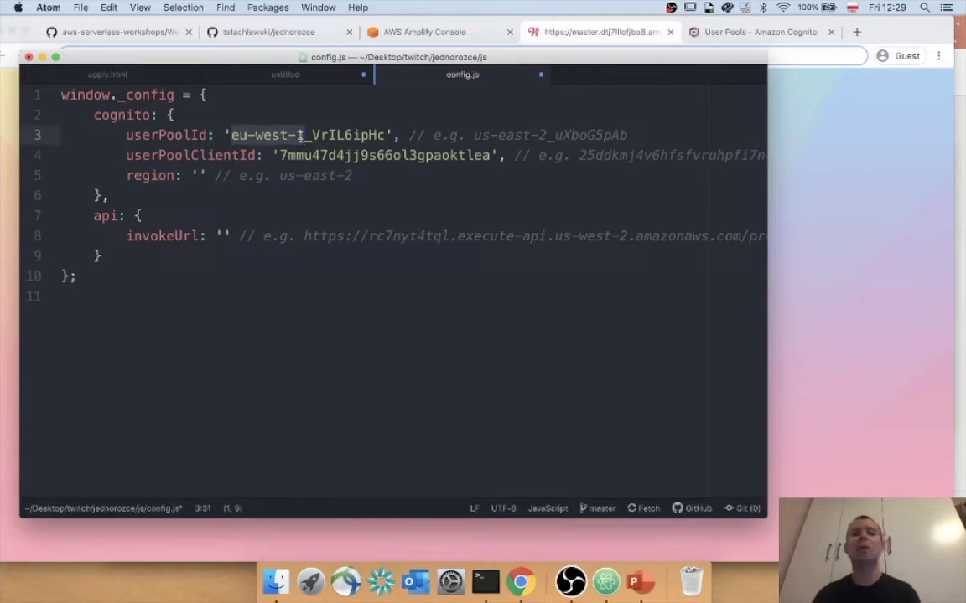
{"action": "left_click", "coordinate": [200, 176]}
{"action": "key", "text": "super+v"}
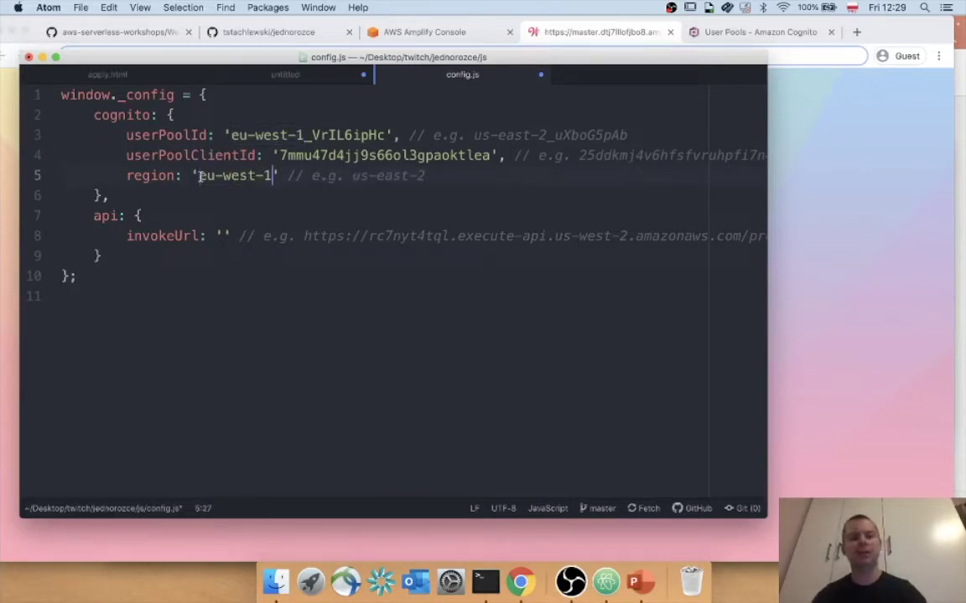
{"action": "key", "text": "super+s"}
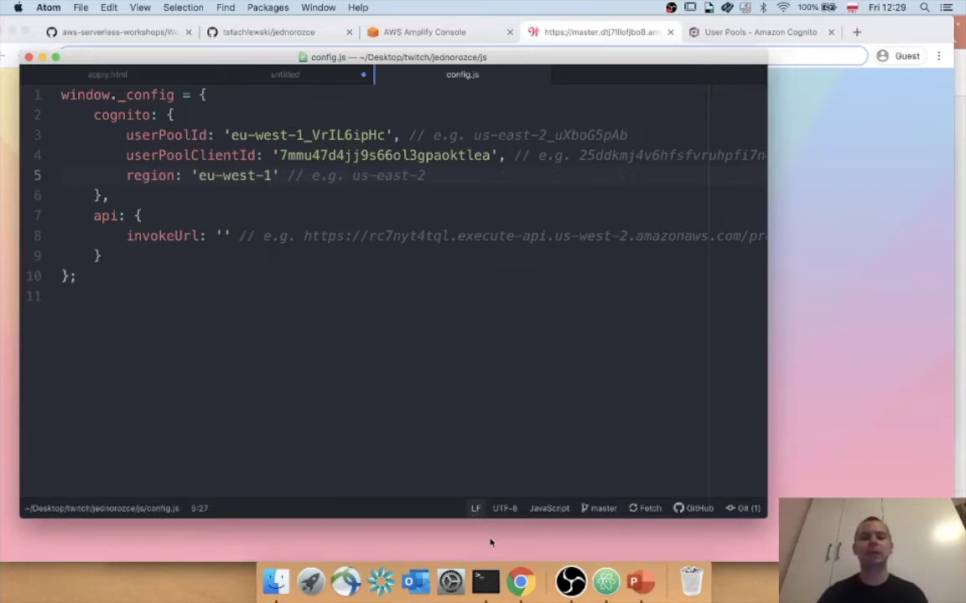
{"action": "left_click", "coordinate": [485, 591]}
Clear the terminal and stage all changes with git add -A.
{"action": "type", "text": "clear"}
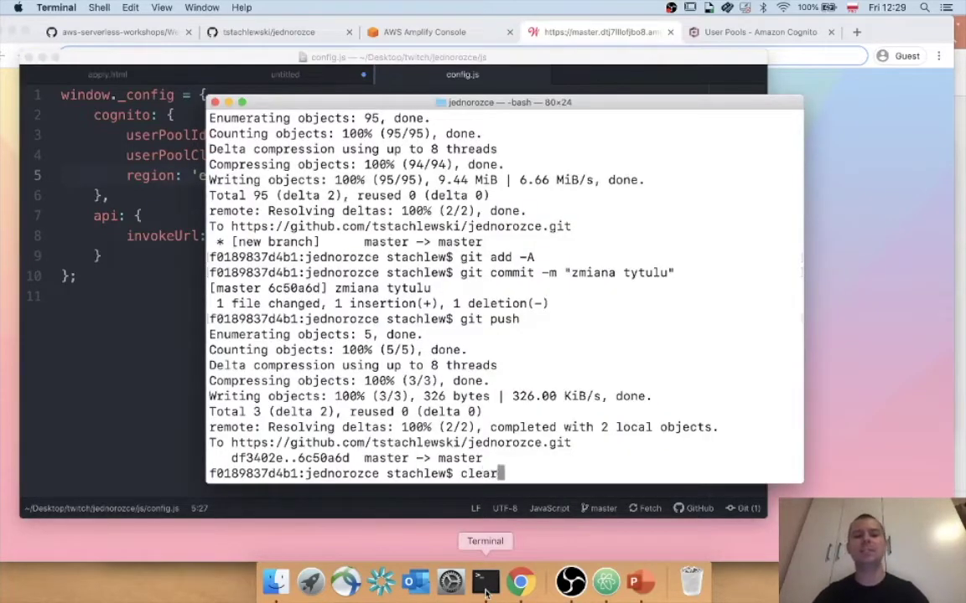
{"action": "key", "text": "Return"}
{"action": "key", "text": "Return"}
{"action": "key", "text": "Return"}
{"action": "key", "text": "Return"}
{"action": "type", "text": "git -add -"}
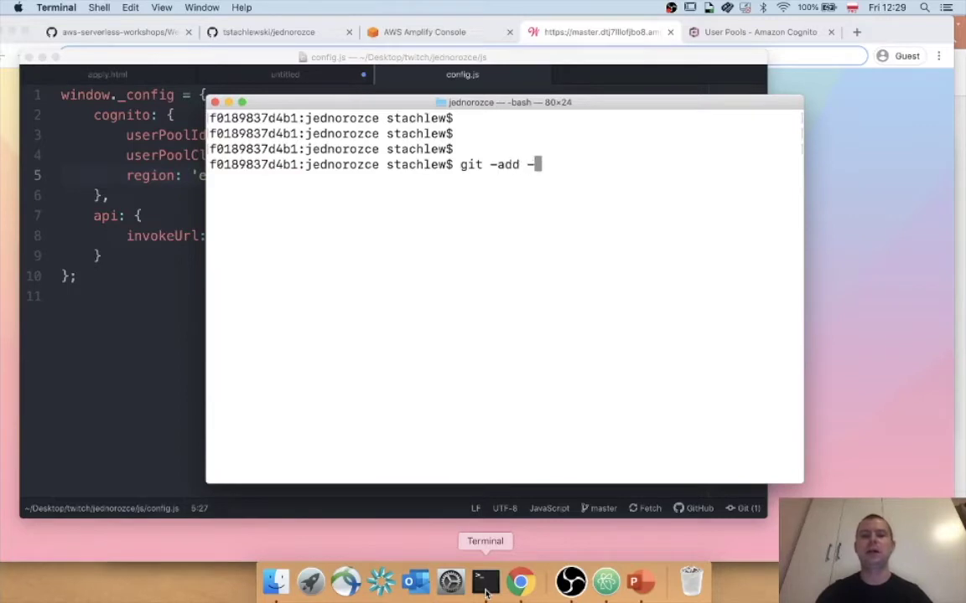
{"action": "key", "text": "BackSpace"}
{"action": "key", "text": "Up"}
{"action": "key", "text": "Up"}
Commit the changes as "zmiany cognito" and push them to GitHub.
{"action": "key", "text": "Up"}
{"action": "key", "text": "Return"}
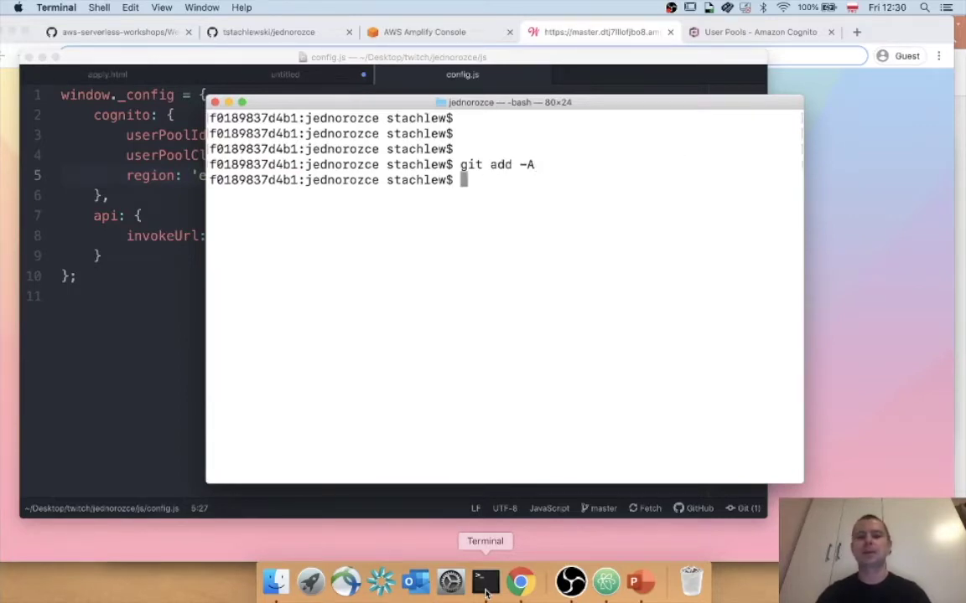
{"action": "type", "text": "clear"}
{"action": "key", "text": "Up"}
{"action": "key", "text": "Up"}
{"action": "key", "text": "Left"}
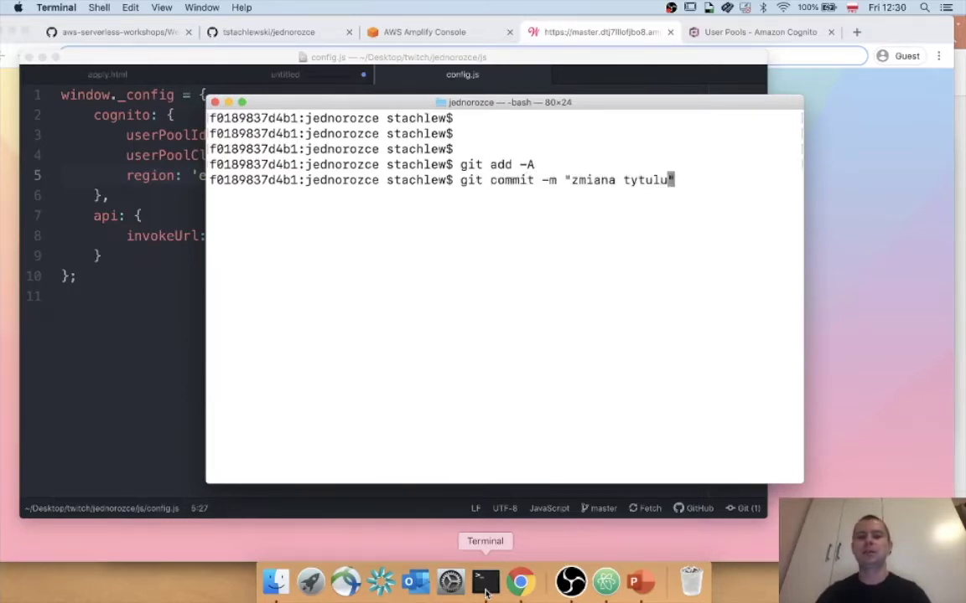
{"action": "key", "text": "BackSpace"}
{"action": "key", "text": "BackSpace"}
{"action": "key", "text": "BackSpace"}
{"action": "key", "text": "BackSpace"}
{"action": "key", "text": "BackSpace"}
{"action": "key", "text": "BackSpace"}
{"action": "key", "text": "BackSpace"}
{"action": "key", "text": "BackSpace"}
{"action": "key", "text": "BackSpace"}
{"action": "key", "text": "BackSpace"}
{"action": "key", "text": "BackSpace"}
{"action": "key", "text": "BackSpace"}
{"action": "key", "text": "BackSpace"}
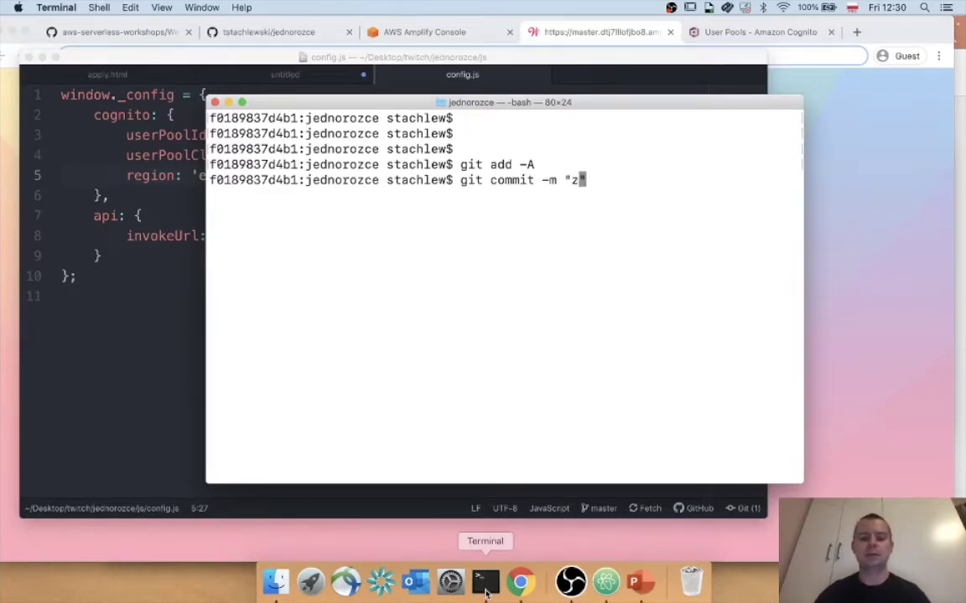
{"action": "type", "text": "zmiany cognito"}
{"action": "key", "text": "Return"}
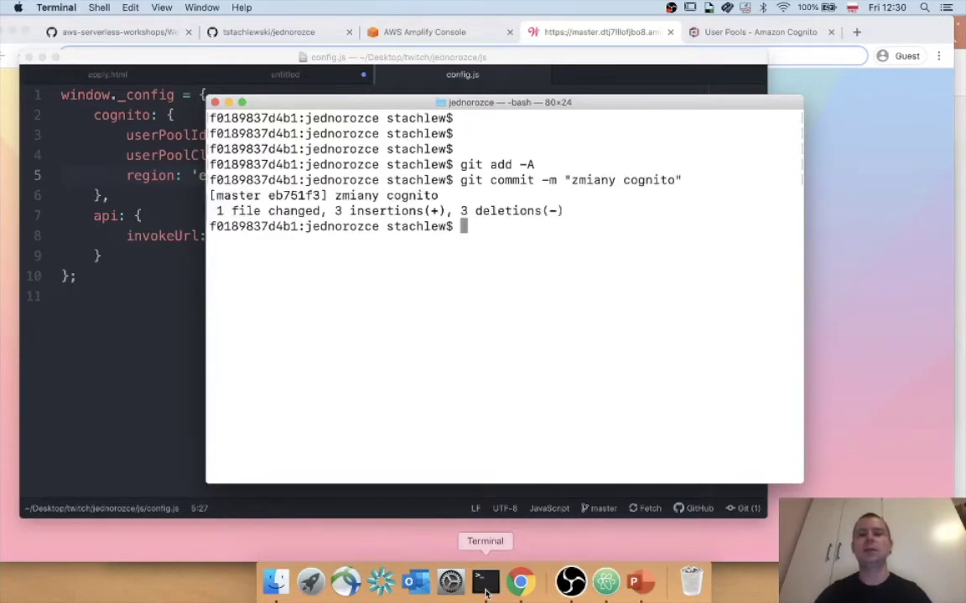
{"action": "key", "text": "Up"}
{"action": "key", "text": "Up"}
{"action": "key", "text": "Up"}
{"action": "key", "text": "Up"}
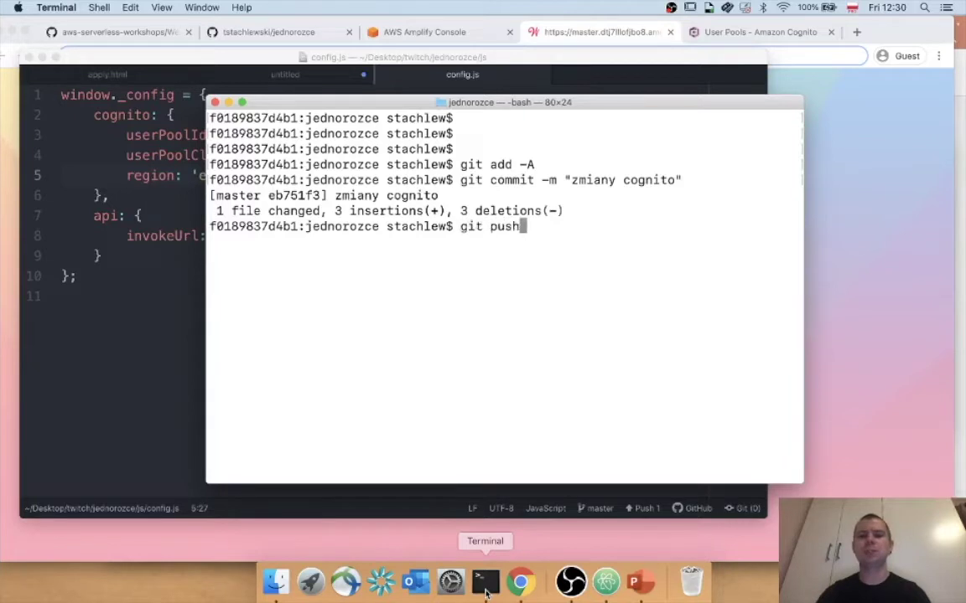
{"action": "key", "text": "Return"}
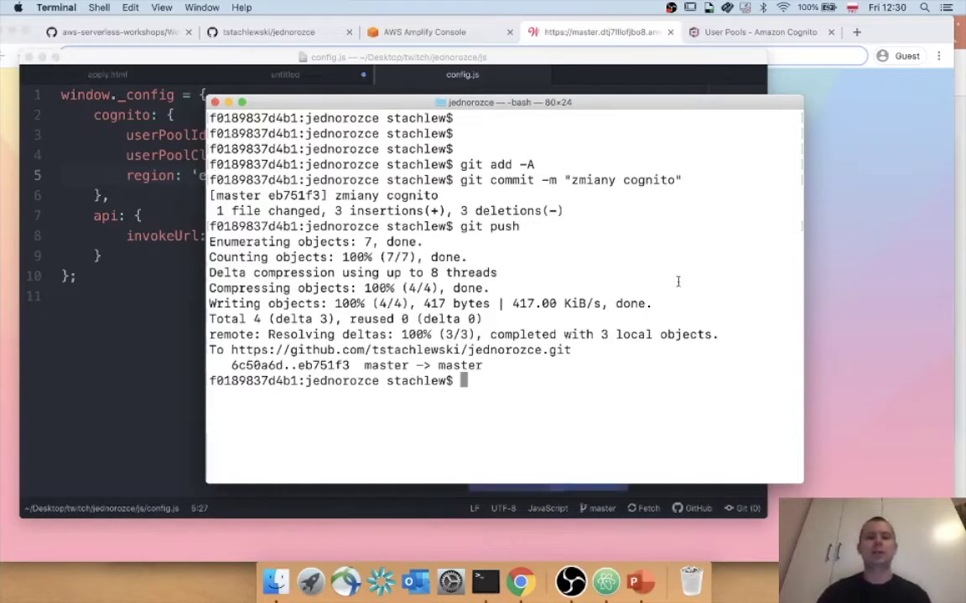
Open the deployed app URL from the Amplify Console in a new tab.
{"action": "left_click", "coordinate": [425, 32]}
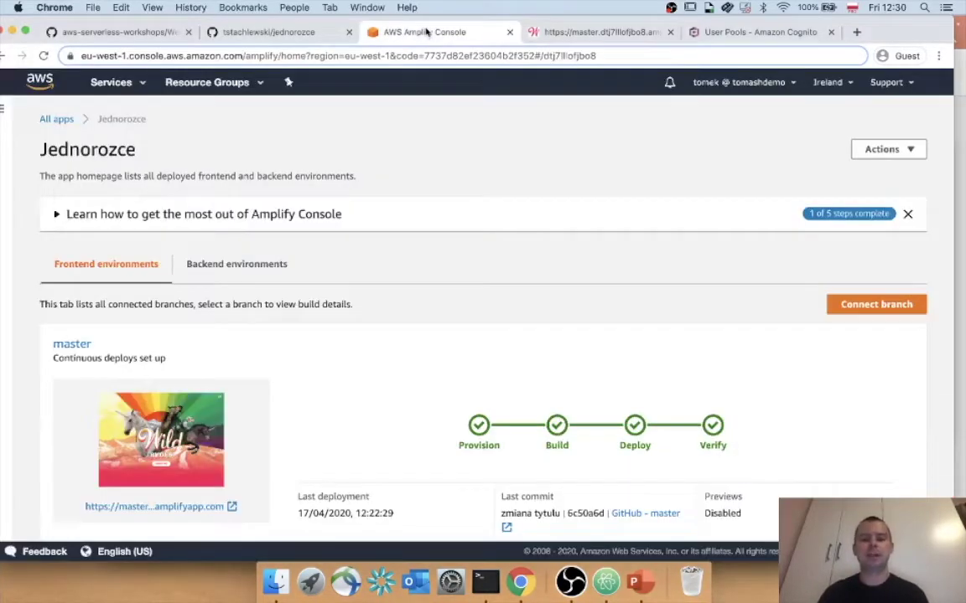
{"action": "scroll", "coordinate": [490, 231], "scroll_direction": "down", "scroll_amount": 1}
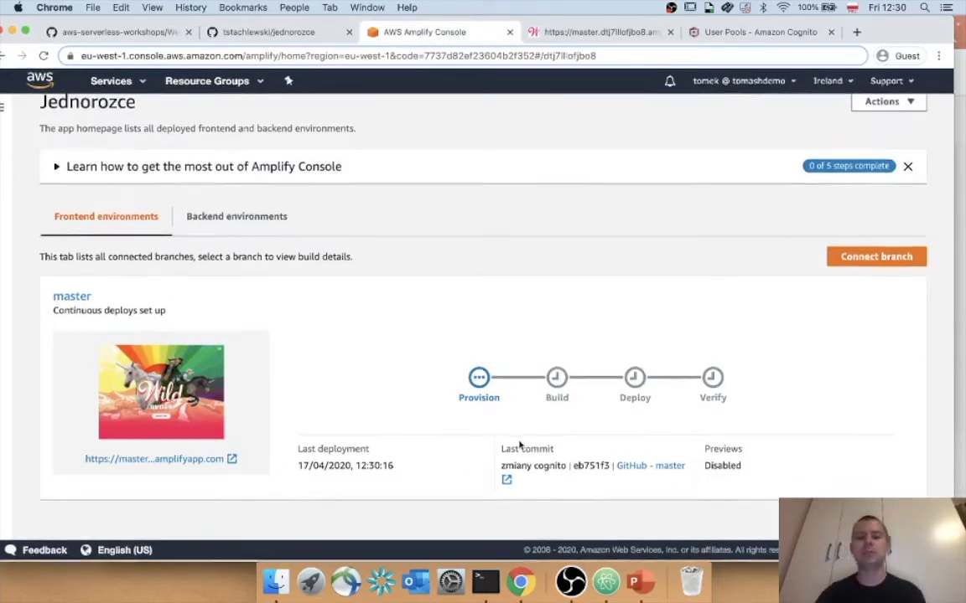
{"action": "left_click_drag", "start_coordinate": [502, 449], "coordinate": [562, 467]}
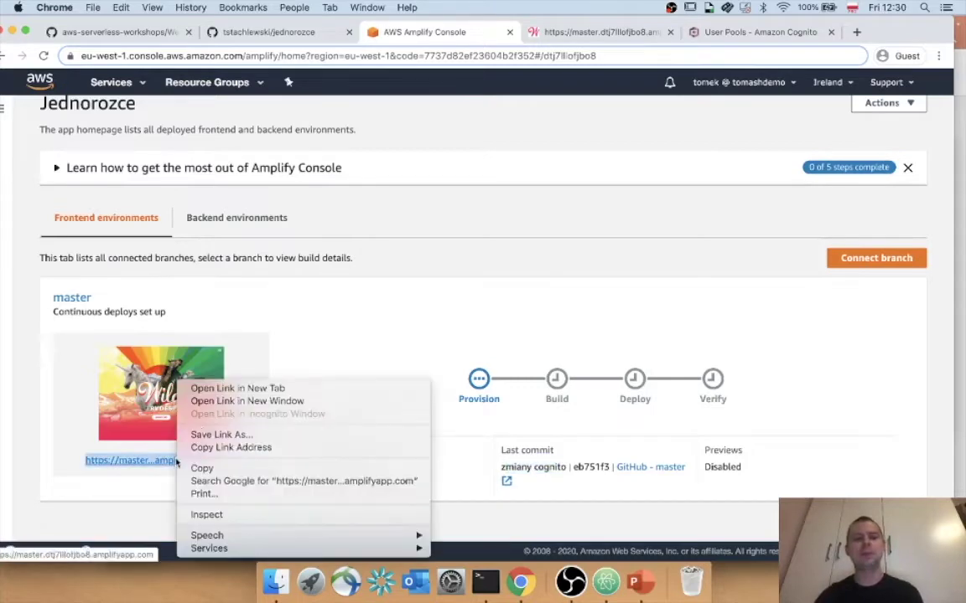
{"action": "right_click", "coordinate": [159, 460]}
{"action": "left_click", "coordinate": [243, 388]}
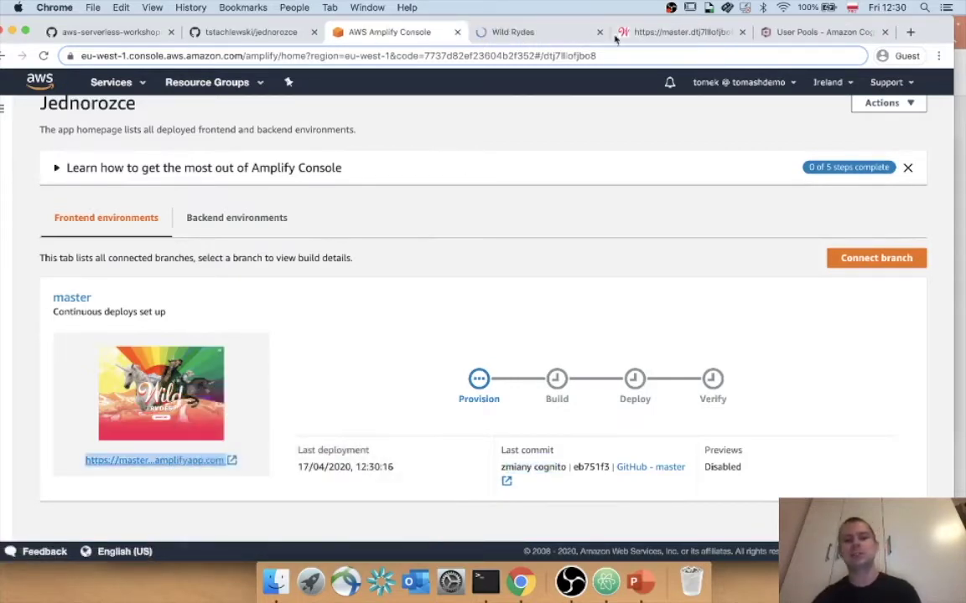
Browse the new Wild Rydes tab and close the old deployed-site tab.
{"action": "left_click", "coordinate": [559, 35]}
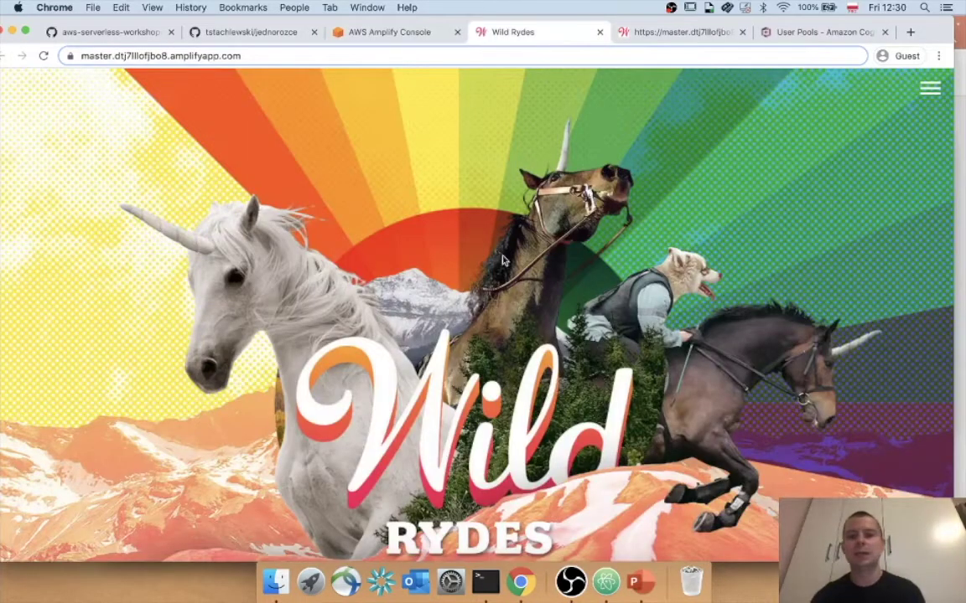
{"action": "scroll", "coordinate": [503, 261], "scroll_direction": "down", "scroll_amount": 10}
{"action": "scroll", "coordinate": [512, 377], "scroll_direction": "up", "scroll_amount": 10}
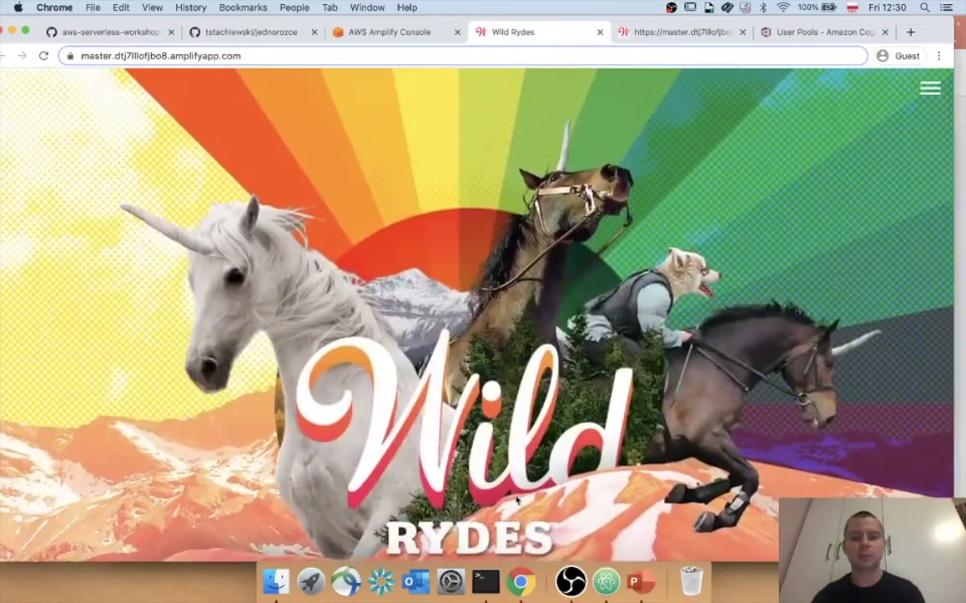
{"action": "scroll", "coordinate": [518, 501], "scroll_direction": "down", "scroll_amount": 15}
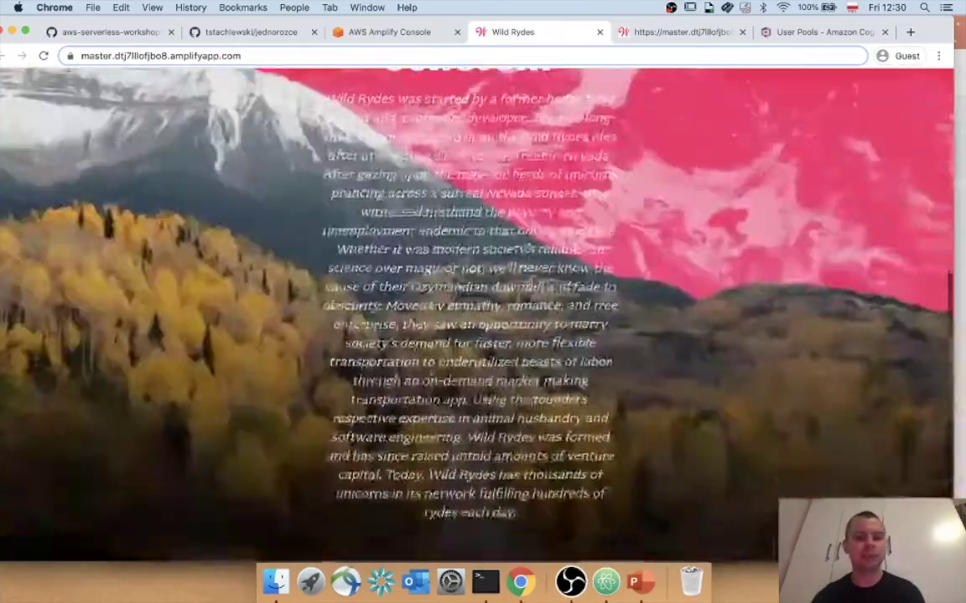
{"action": "scroll", "coordinate": [525, 302], "scroll_direction": "down", "scroll_amount": 5}
{"action": "scroll", "coordinate": [525, 302], "scroll_direction": "up", "scroll_amount": 10}
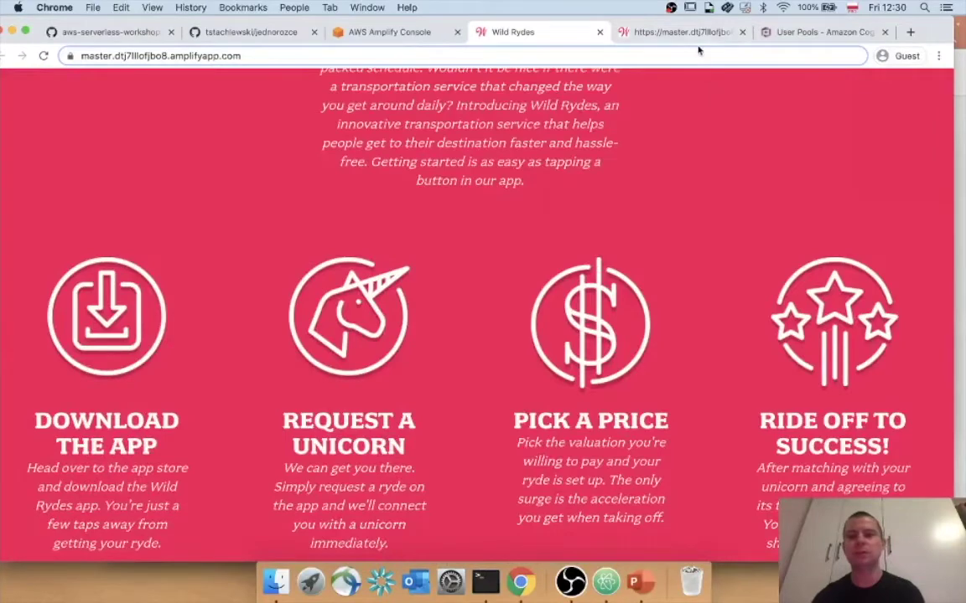
{"action": "middle_click", "coordinate": [662, 33]}
{"action": "left_click", "coordinate": [406, 35]}
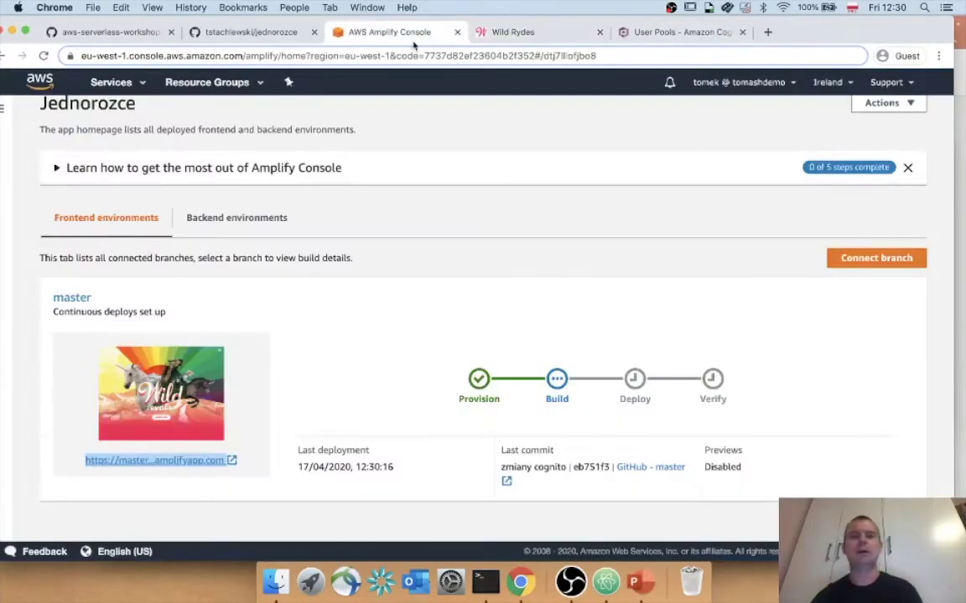
Check the Amplify build progress at the top of the page and open a blank tab.
{"action": "scroll", "coordinate": [533, 364], "scroll_direction": "up", "scroll_amount": 1}
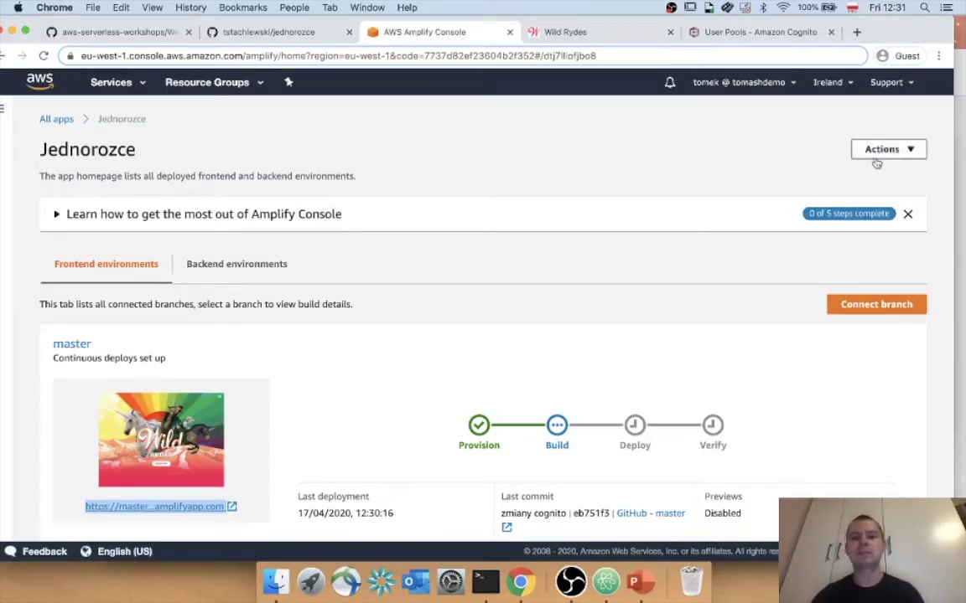
{"action": "left_click", "coordinate": [856, 32]}
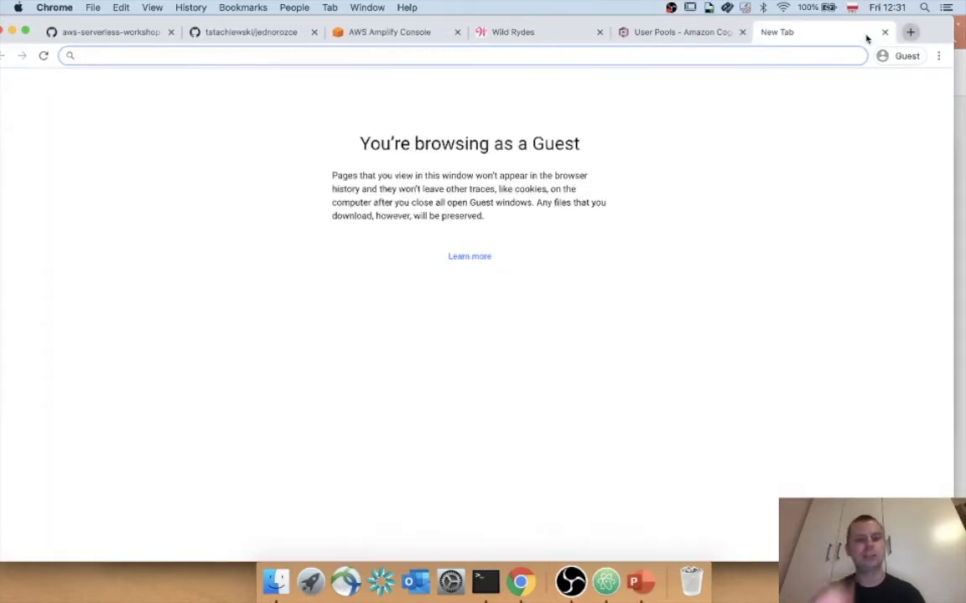
Search for 'generator mail' and open the Temp Mail disposable email site.
{"action": "type", "text": "genera"}
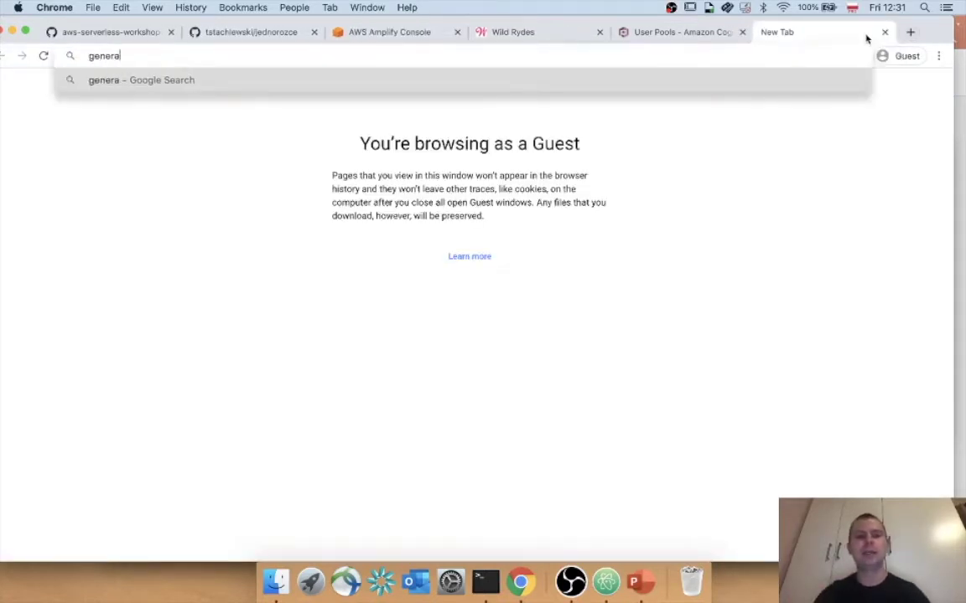
{"action": "type", "text": "tor ord"}
{"action": "key", "text": "BackSpace"}
{"action": "key", "text": "BackSpace"}
{"action": "key", "text": "BackSpace"}
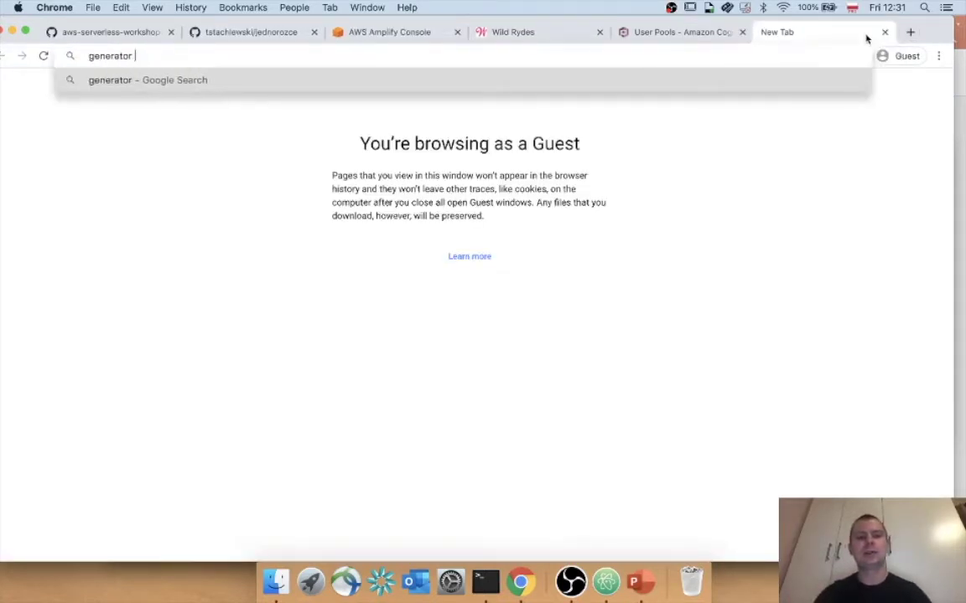
{"action": "type", "text": "mail"}
{"action": "key", "text": "Return"}
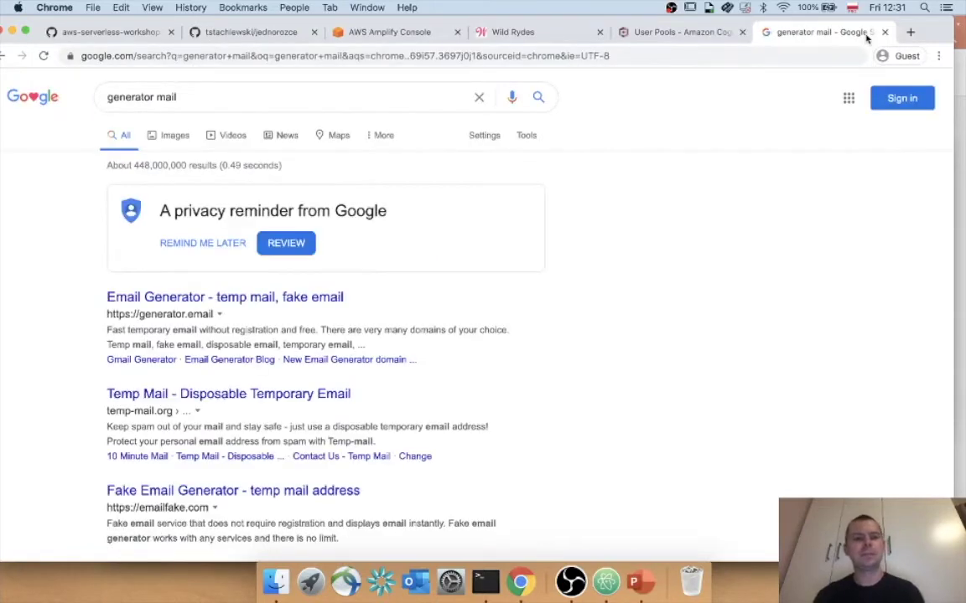
{"action": "scroll", "coordinate": [338, 375], "scroll_direction": "down", "scroll_amount": 3}
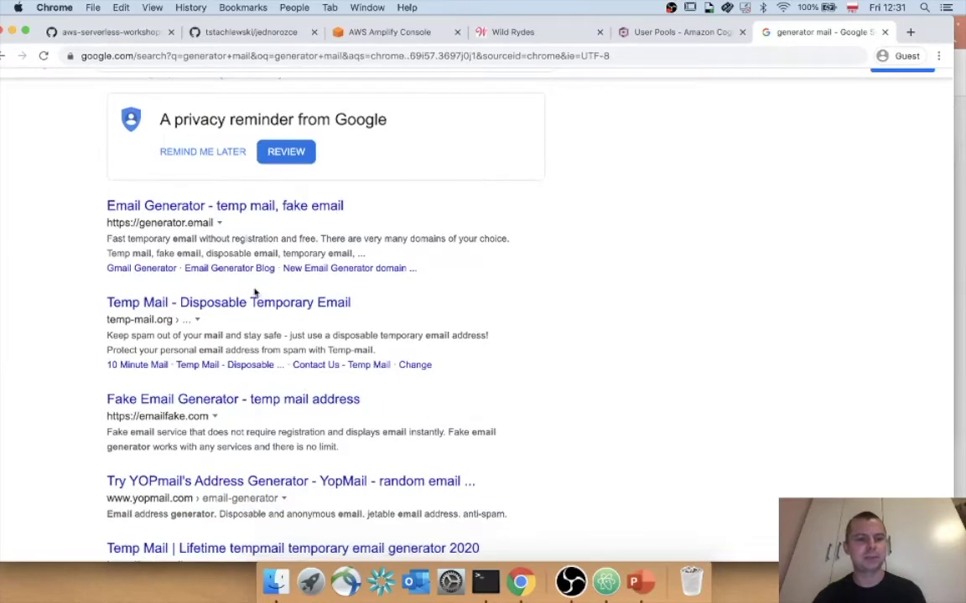
{"action": "left_click", "coordinate": [256, 303]}
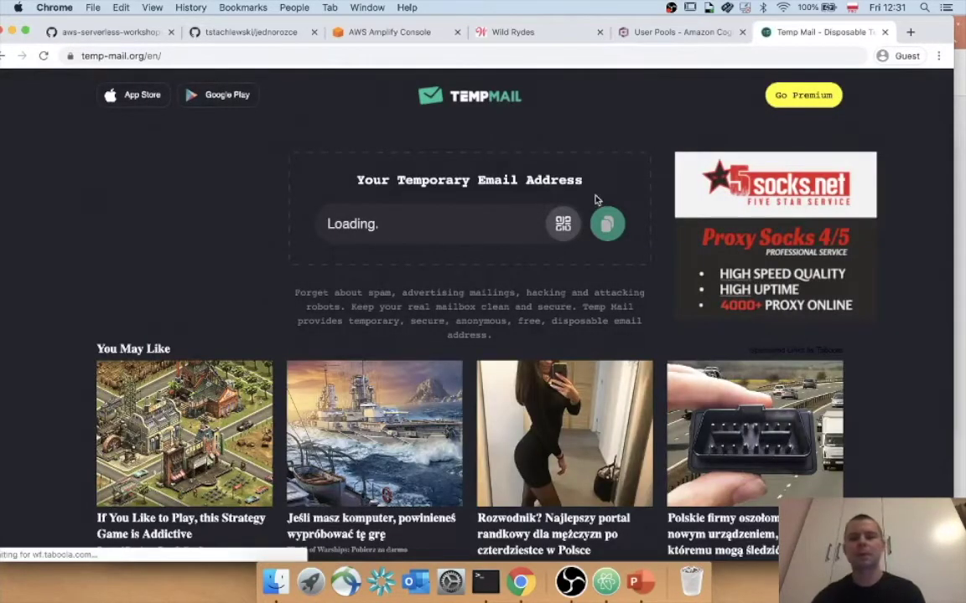
Copy the generated temporary email address and return to the Wild Rydes site.
{"action": "scroll", "coordinate": [846, 124], "scroll_direction": "up", "scroll_amount": 3}
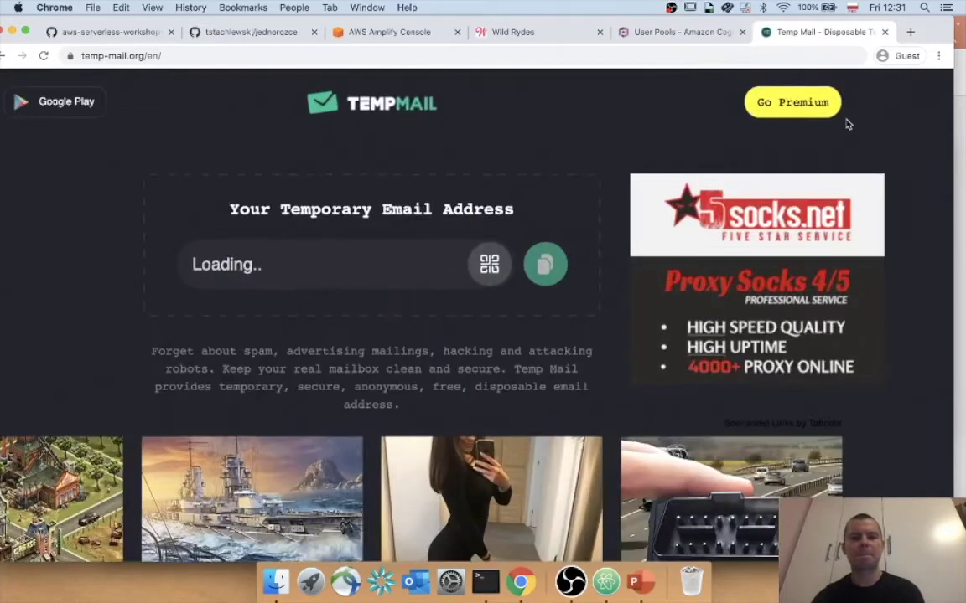
{"action": "scroll", "coordinate": [847, 124], "scroll_direction": "left", "scroll_amount": 3}
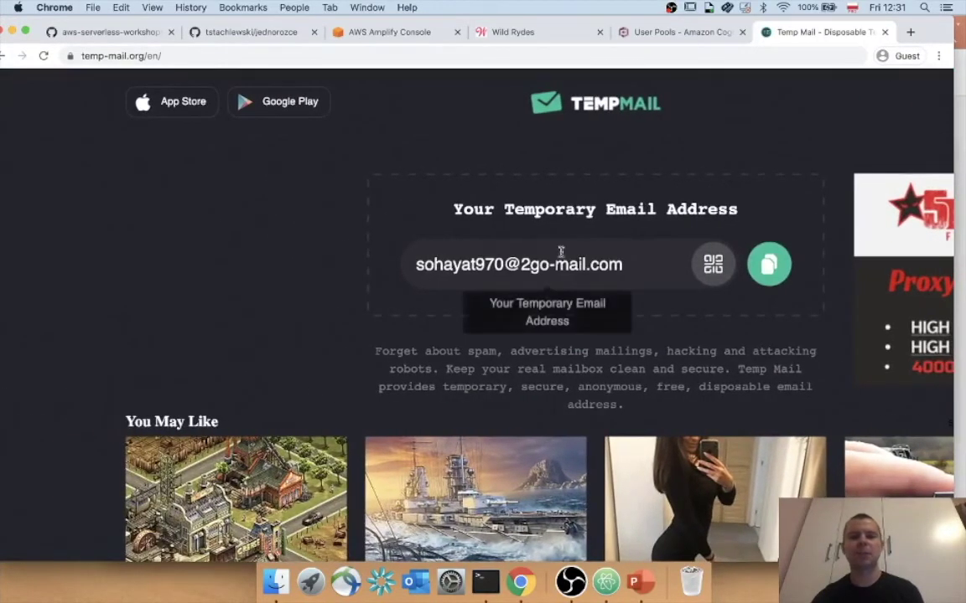
{"action": "left_click", "coordinate": [563, 262]}
{"action": "key", "text": "super+c"}
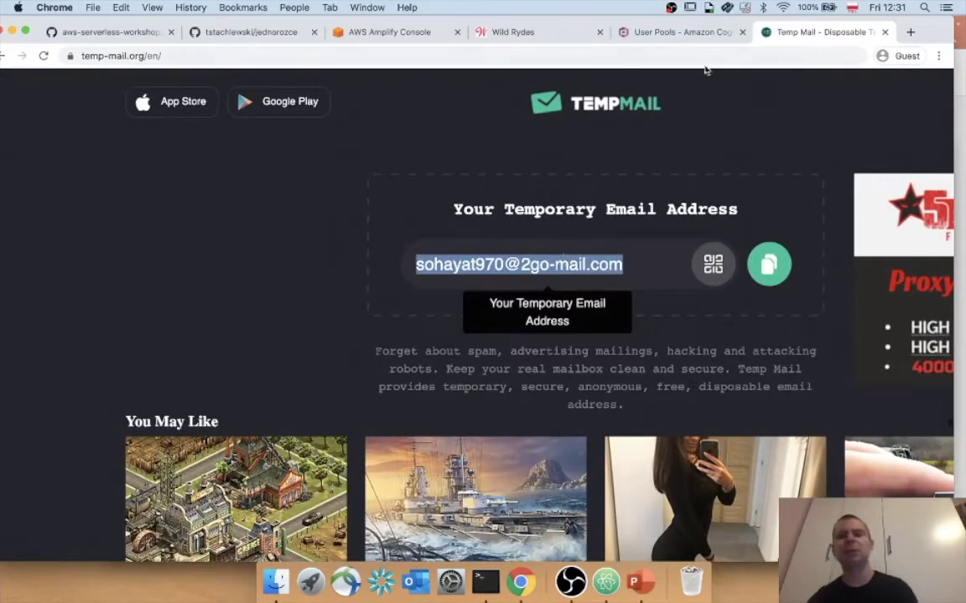
{"action": "left_click", "coordinate": [675, 32]}
{"action": "left_click", "coordinate": [507, 32]}
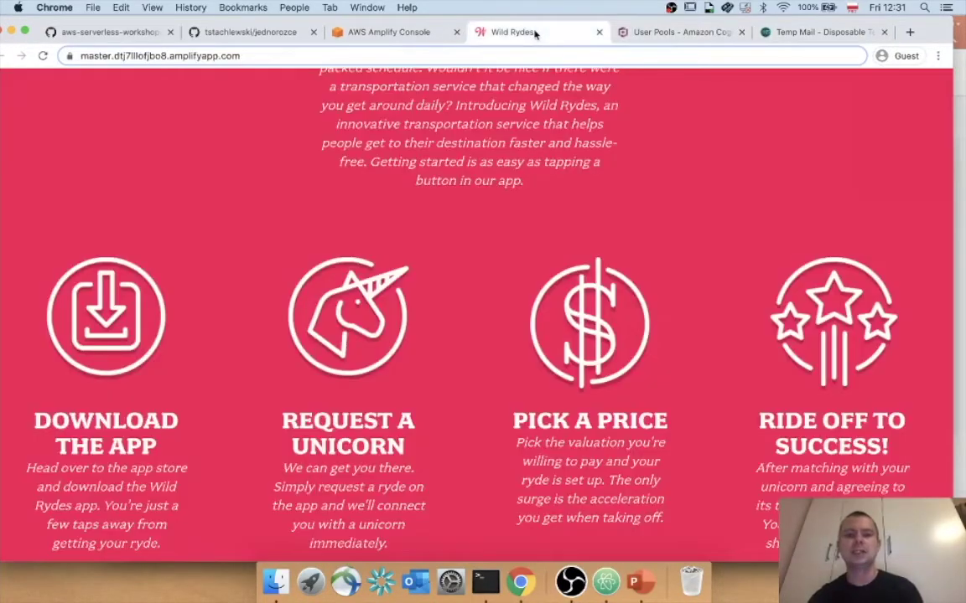
Close the outdated Wild Rydes tab and return to the Jednorozce app page.
{"action": "left_click", "coordinate": [415, 26]}
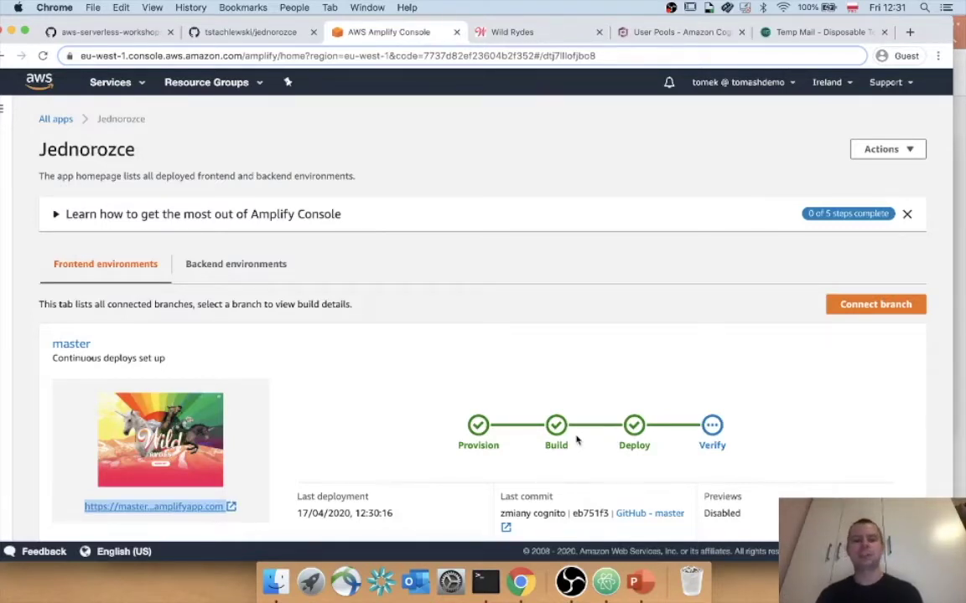
{"action": "scroll", "coordinate": [590, 396], "scroll_direction": "down", "scroll_amount": 1}
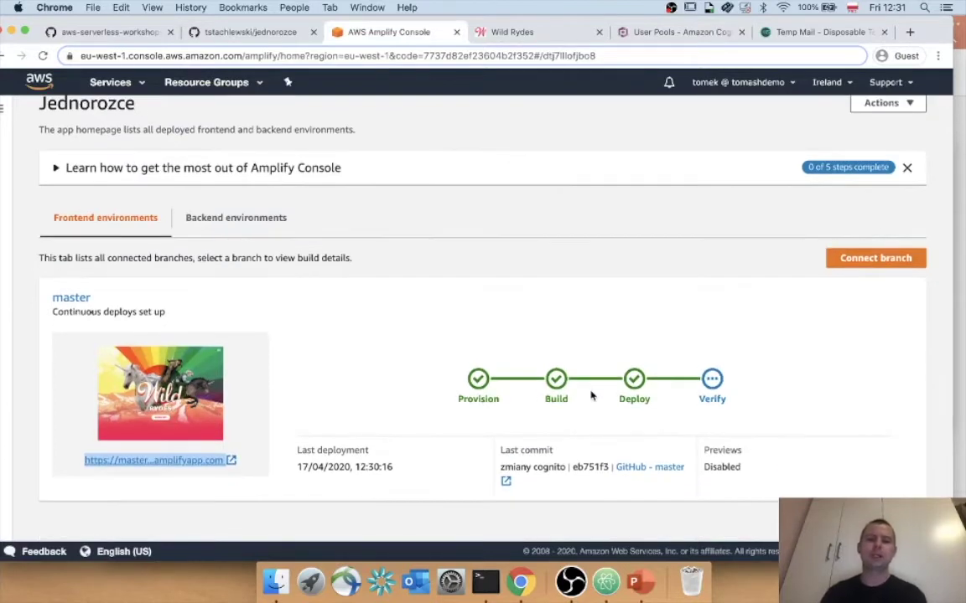
{"action": "scroll", "coordinate": [591, 396], "scroll_direction": "up", "scroll_amount": 1}
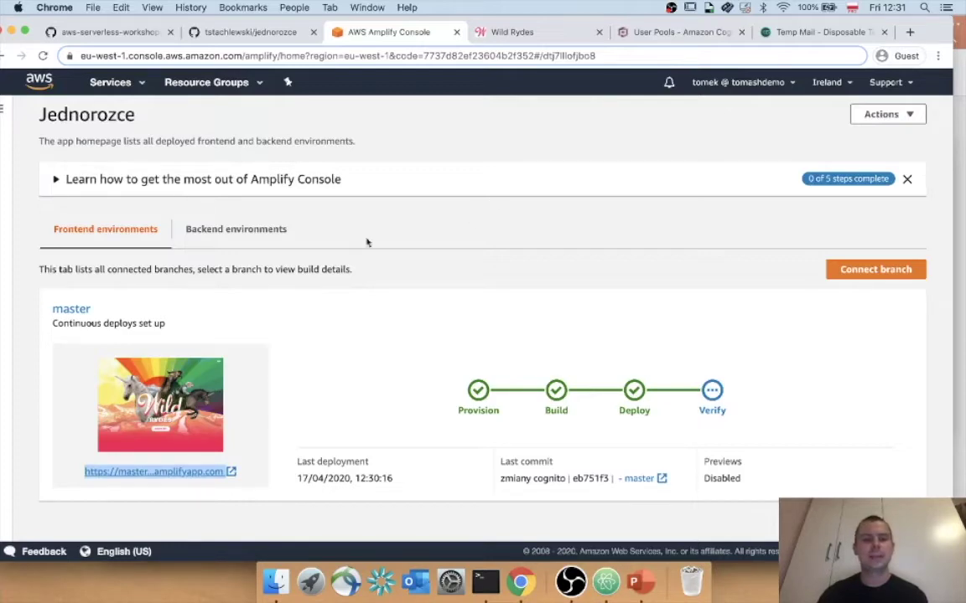
{"action": "left_click", "coordinate": [568, 30]}
{"action": "left_click", "coordinate": [598, 32]}
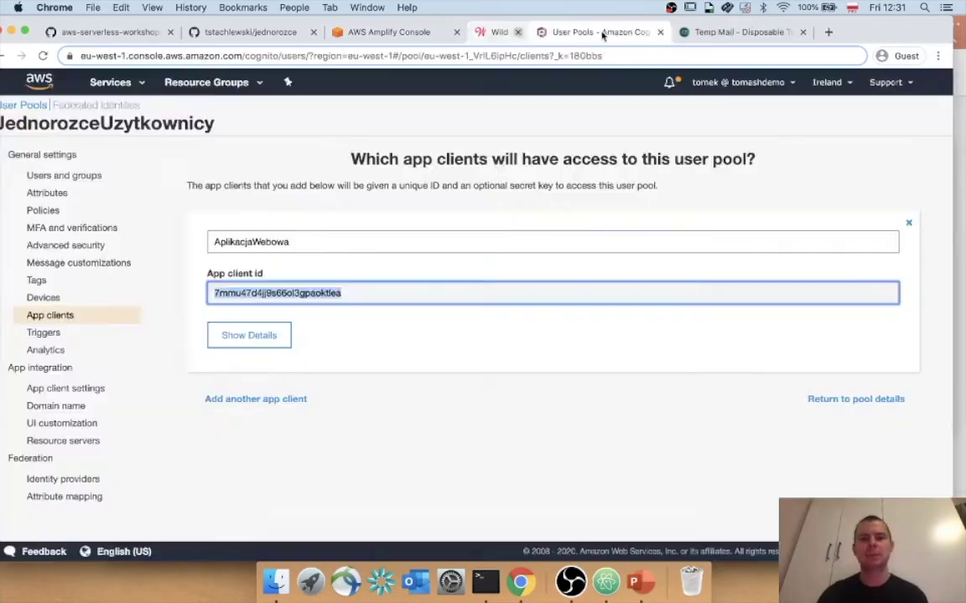
{"action": "left_click", "coordinate": [416, 33]}
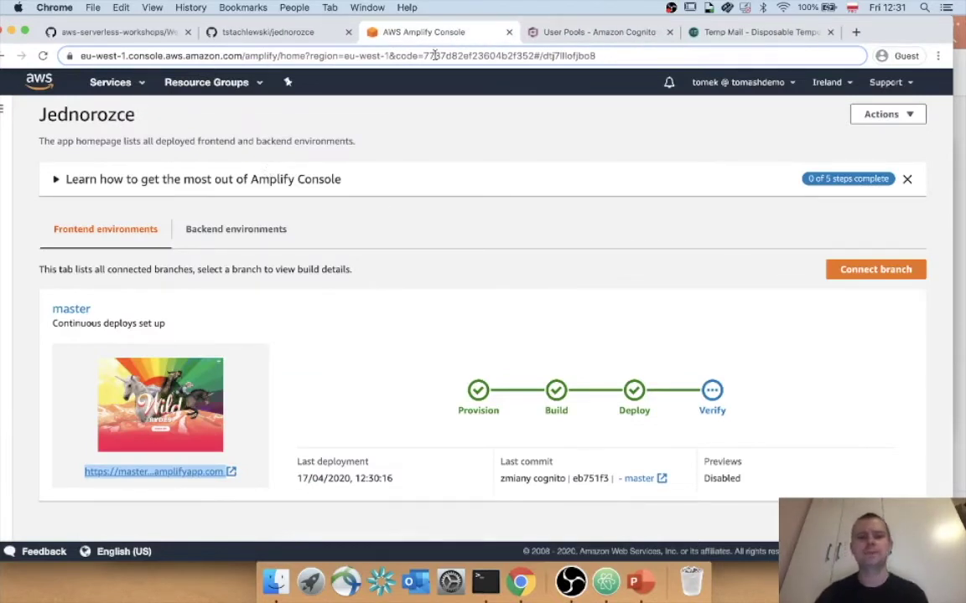
Reload the Amplify app page until the Verify step of the build completes.
{"action": "left_click_drag", "start_coordinate": [426, 31], "coordinate": [737, 32]}
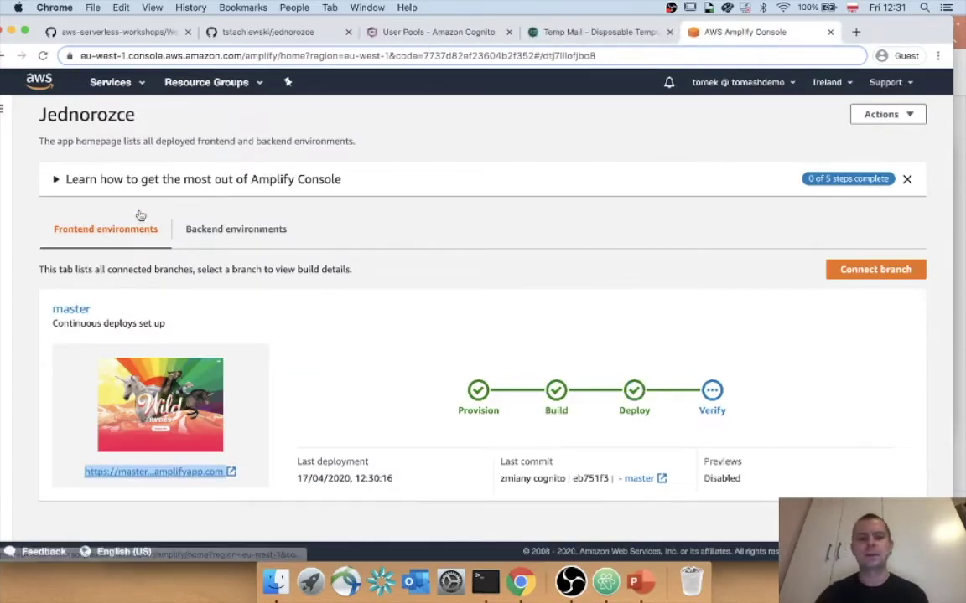
{"action": "scroll", "coordinate": [92, 134], "scroll_direction": "down", "scroll_amount": 1}
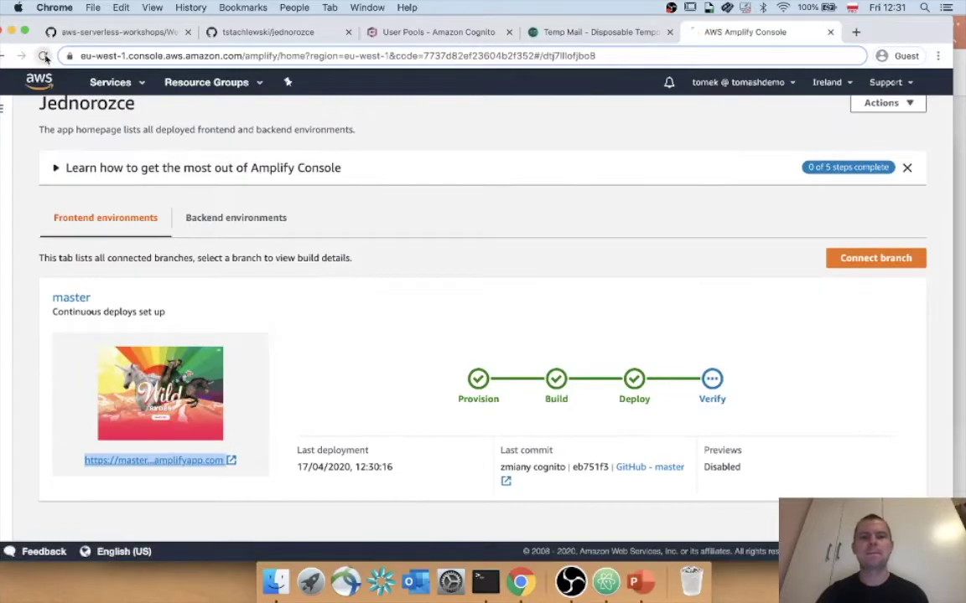
{"action": "left_click", "coordinate": [45, 56]}
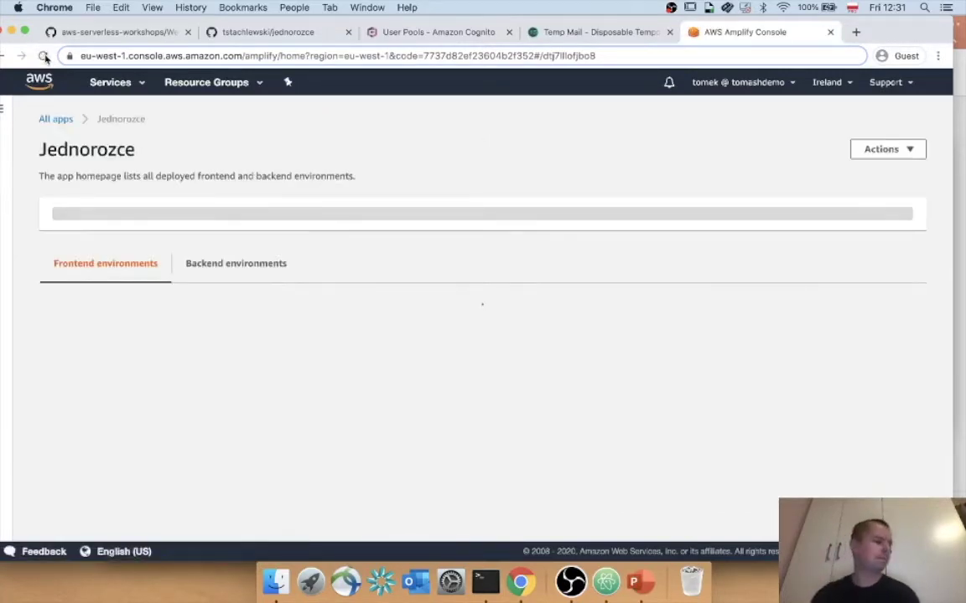
{"action": "scroll", "coordinate": [203, 265], "scroll_direction": "down", "scroll_amount": 1}
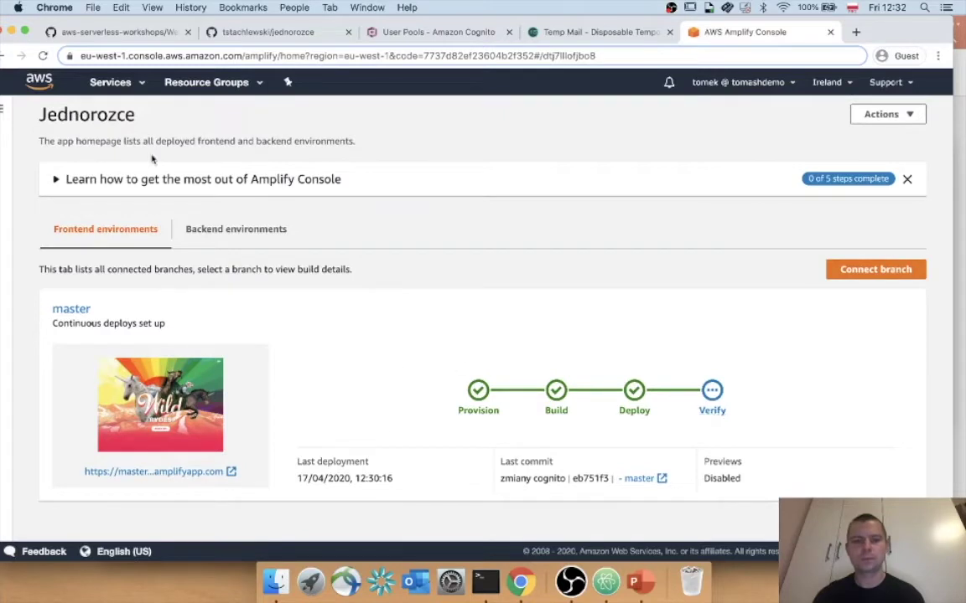
{"action": "left_click", "coordinate": [42, 57]}
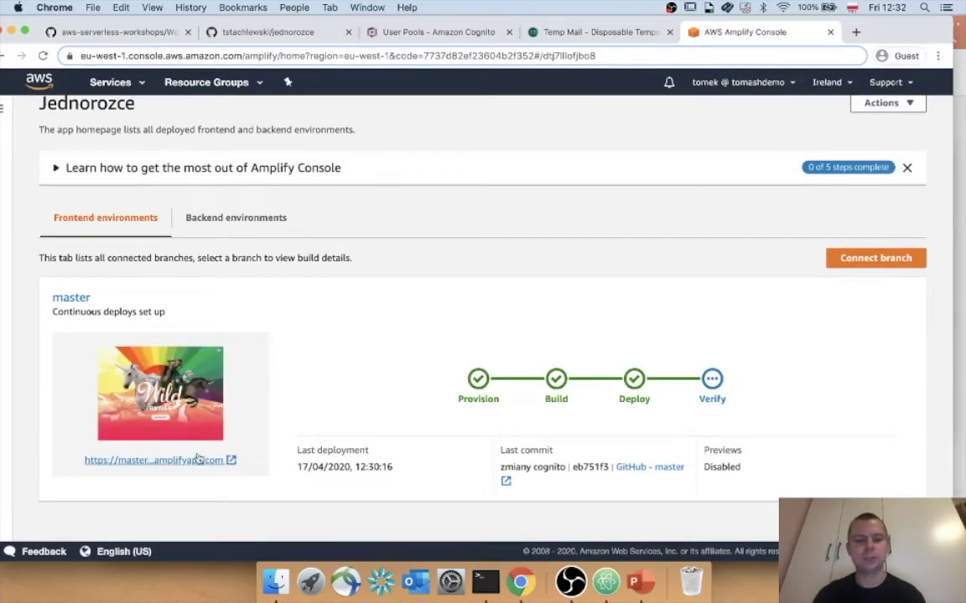
Review the latest build's deploy details and the master build history.
{"action": "left_click", "coordinate": [638, 404]}
{"action": "scroll", "coordinate": [639, 405], "scroll_direction": "down", "scroll_amount": 5}
{"action": "scroll", "coordinate": [858, 228], "scroll_direction": "up", "scroll_amount": 5}
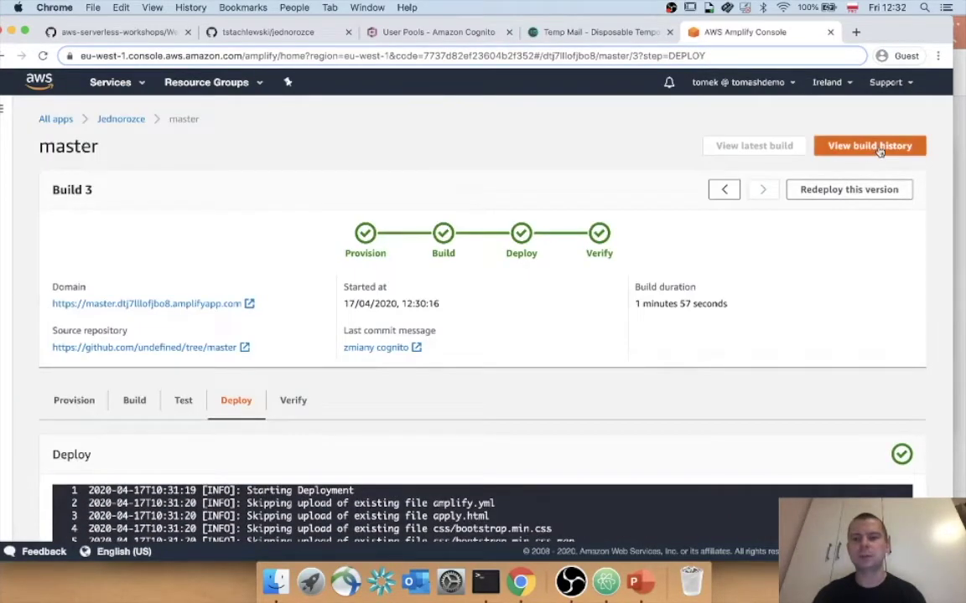
{"action": "left_click", "coordinate": [876, 149]}
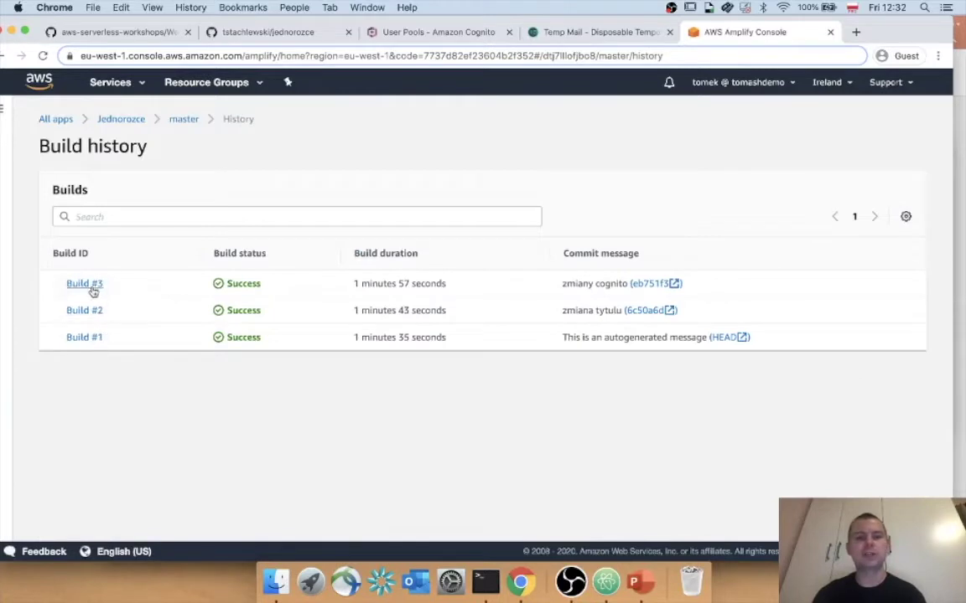
{"action": "left_click", "coordinate": [184, 119]}
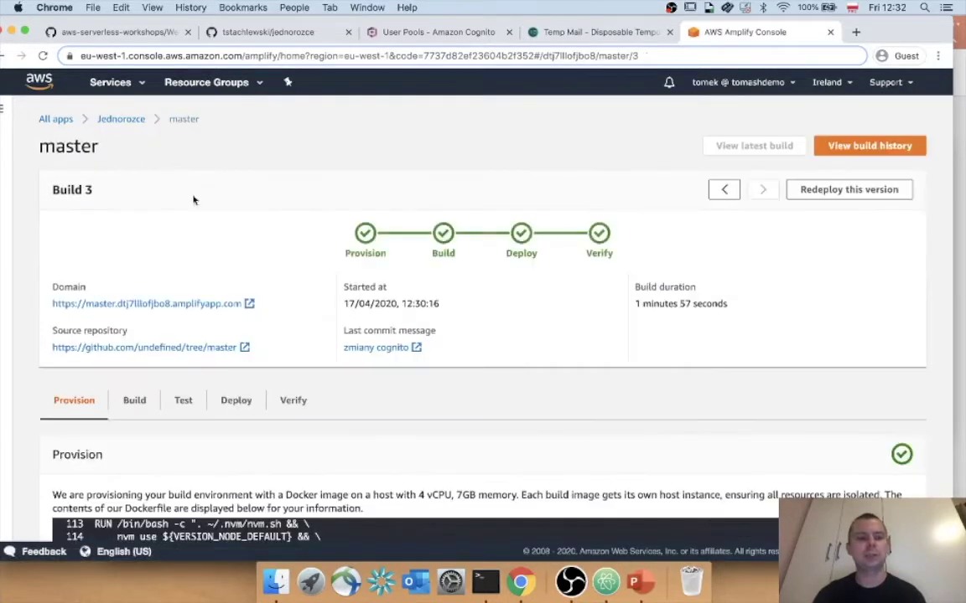
{"action": "left_click", "coordinate": [130, 129]}
Open the freshly deployed master site in a new Wild Rydes tab.
{"action": "scroll", "coordinate": [155, 248], "scroll_direction": "down", "scroll_amount": 1}
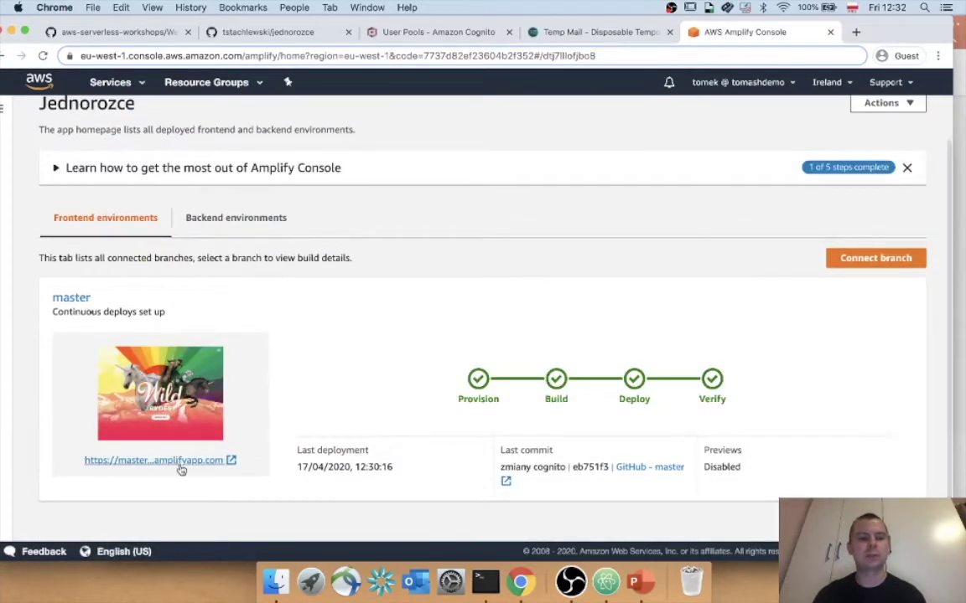
{"action": "right_click", "coordinate": [180, 467]}
{"action": "left_click", "coordinate": [227, 388]}
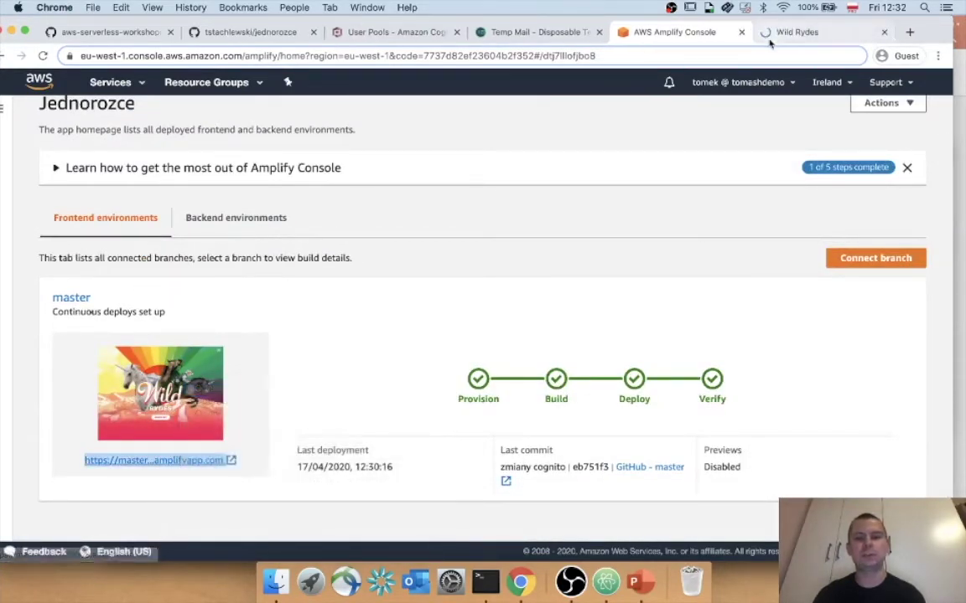
{"action": "left_click", "coordinate": [787, 38]}
{"action": "scroll", "coordinate": [546, 359], "scroll_direction": "down", "scroll_amount": 1}
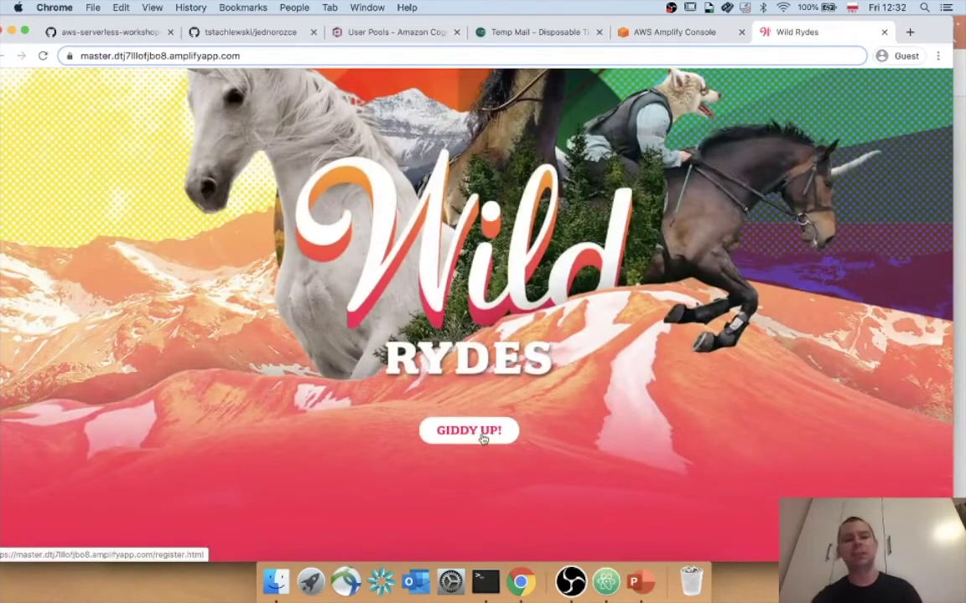
Open the registration page via GIDDY UP! and paste the temporary email into Email.
{"action": "left_click", "coordinate": [483, 434]}
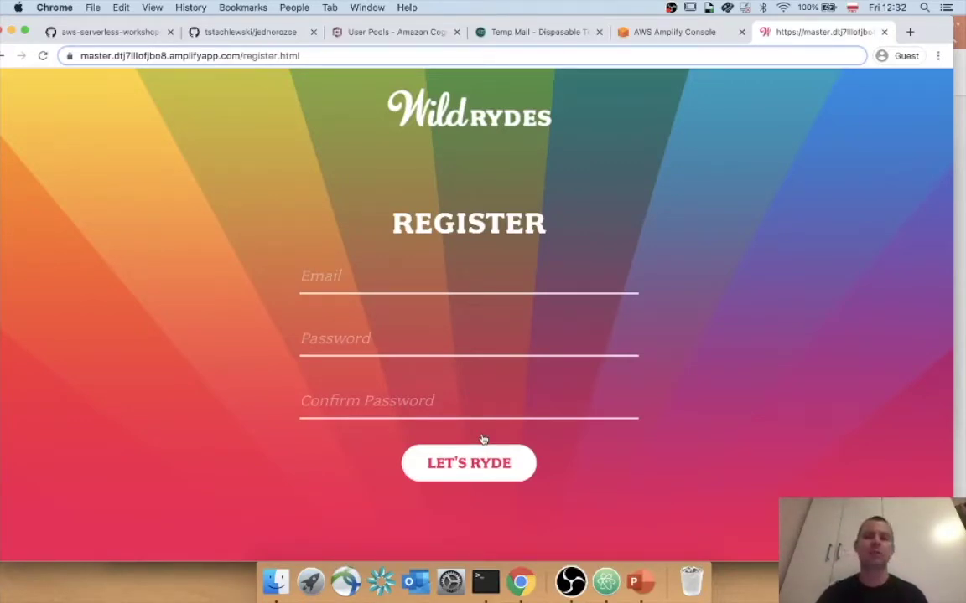
{"action": "left_click", "coordinate": [451, 274]}
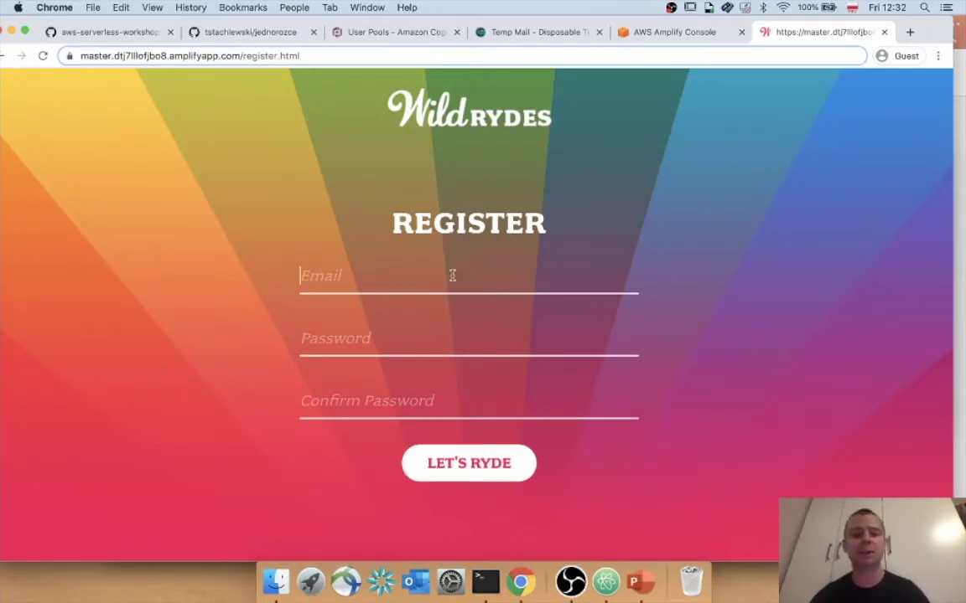
{"action": "key", "text": "super+v"}
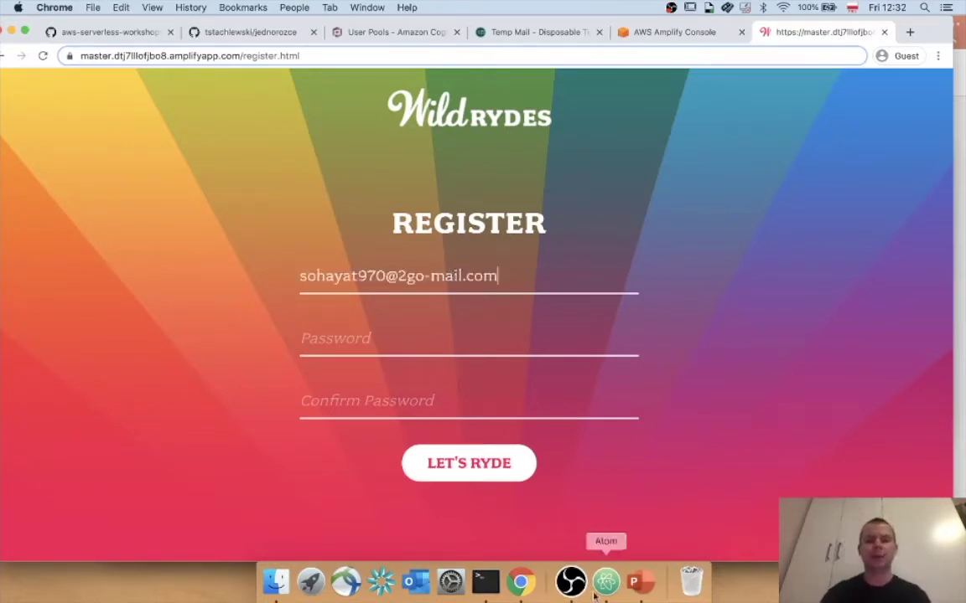
Record the temporary email in the Atom notes below the client id.
{"action": "left_click", "coordinate": [606, 580]}
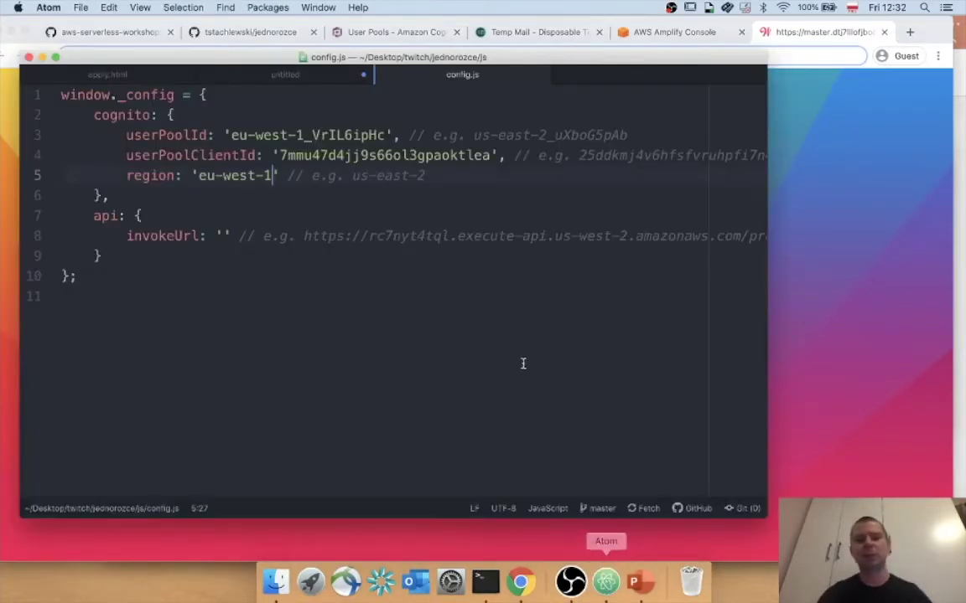
{"action": "left_click", "coordinate": [285, 74]}
{"action": "left_click", "coordinate": [313, 252]}
{"action": "key", "text": "Return"}
{"action": "key", "text": "Return"}
{"action": "key", "text": "Return"}
{"action": "key", "text": "Return"}
{"action": "key", "text": "Return"}
{"action": "key", "text": "super+v"}
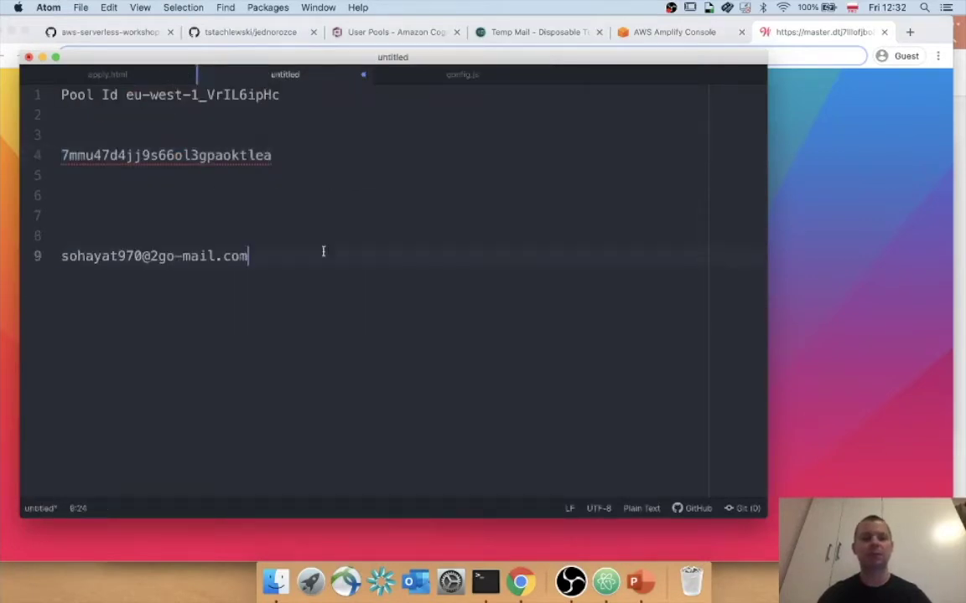
Enter the account password in both Password and Confirm Password fields.
{"action": "left_click", "coordinate": [882, 284]}
{"action": "left_click", "coordinate": [411, 341]}
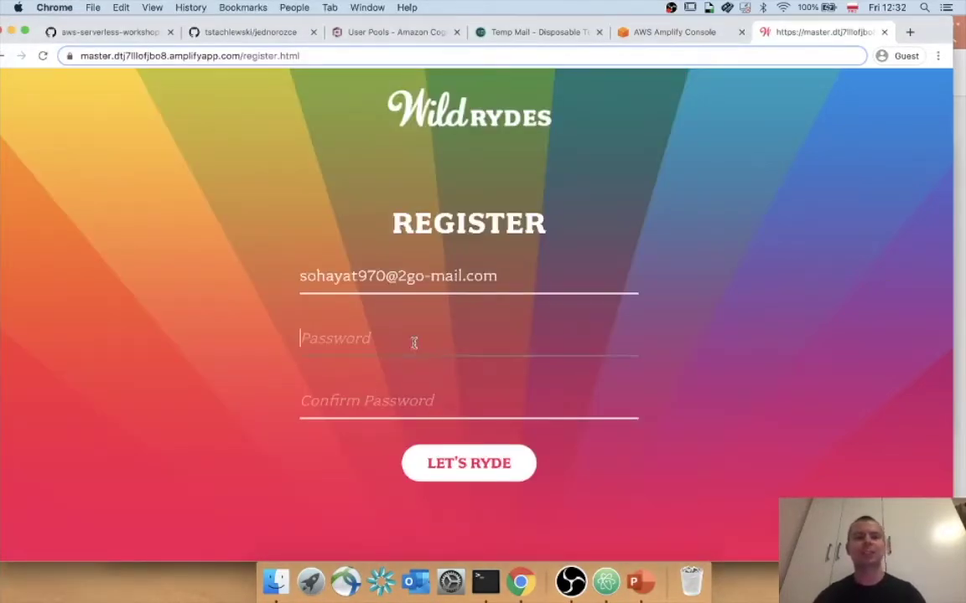
{"action": "type", "text": "••••••••••••••"}
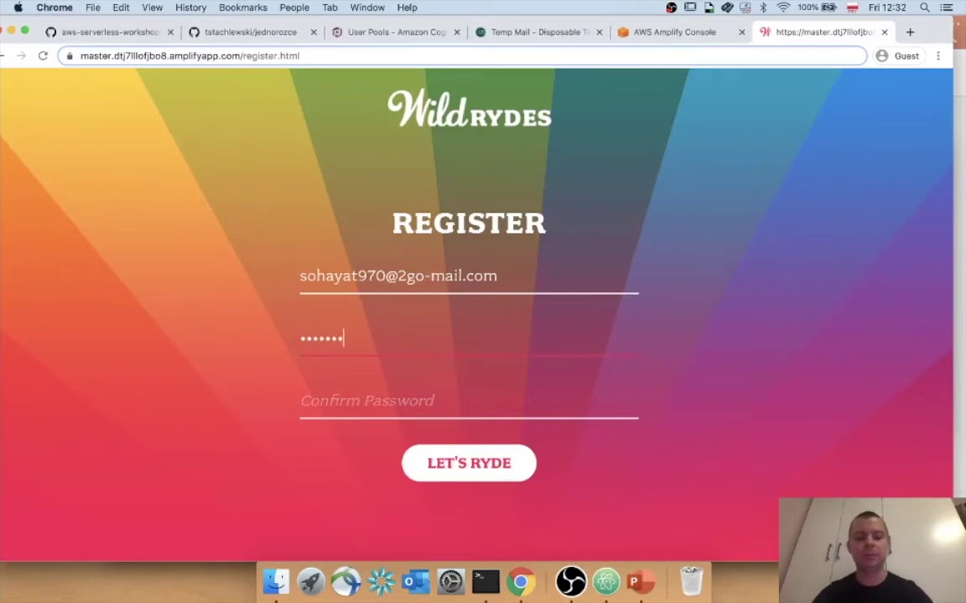
{"action": "key", "text": "Tab"}
{"action": "type", "text": "••••••••••"}
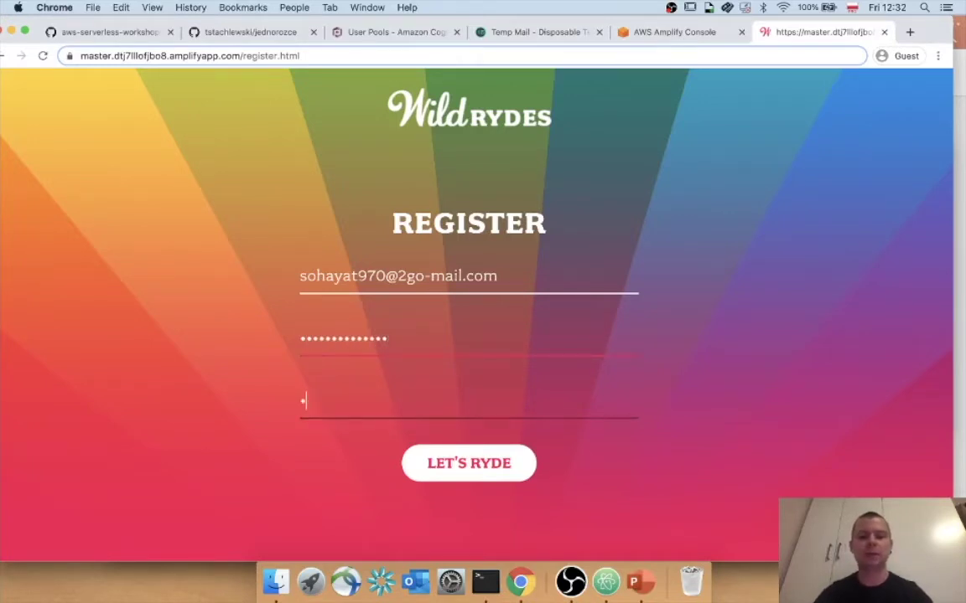
{"action": "type", "text": "••••"}
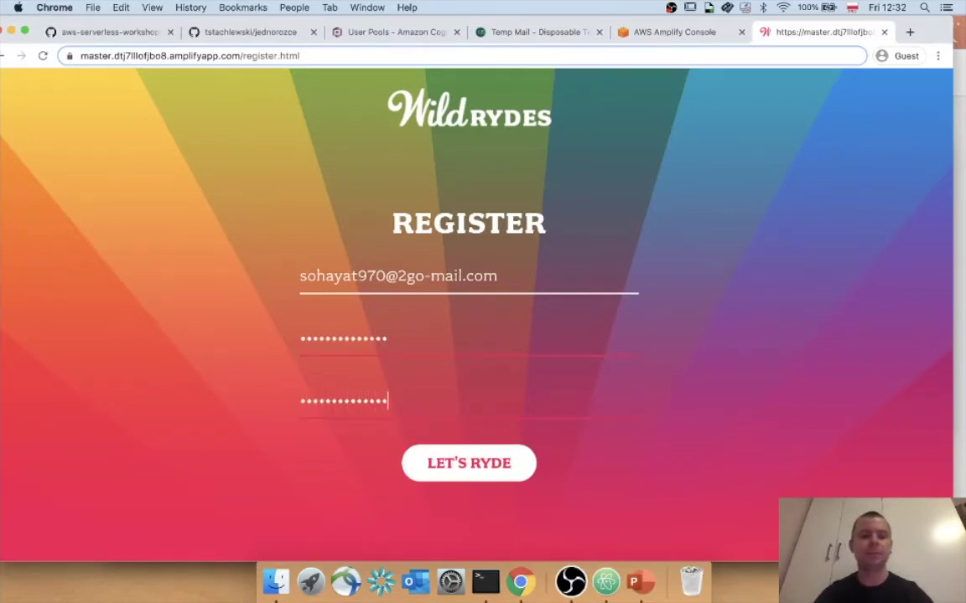
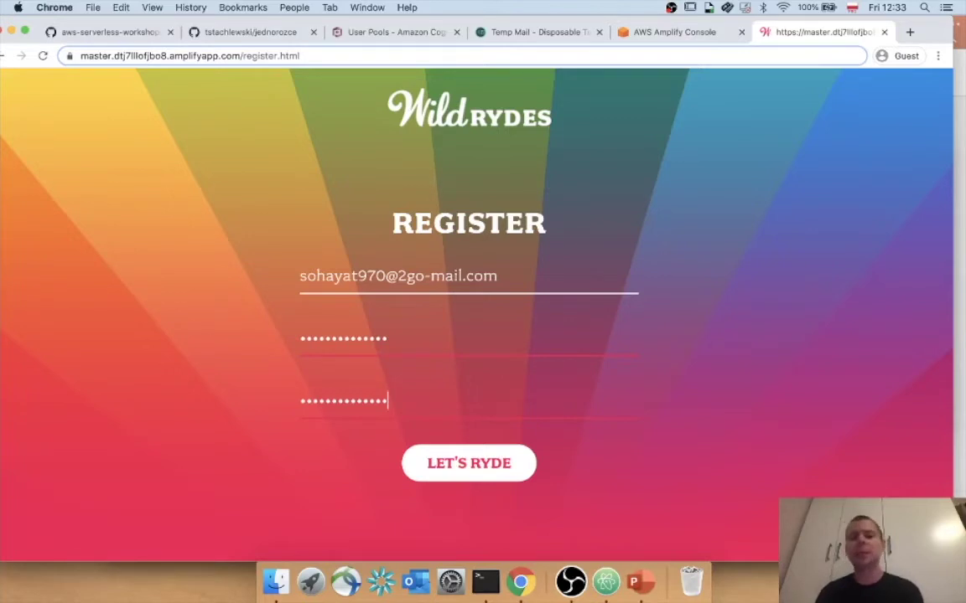
Submit the filled-in Wild Rydes registration form with LET'S RYDE.
{"action": "left_click", "coordinate": [483, 476]}
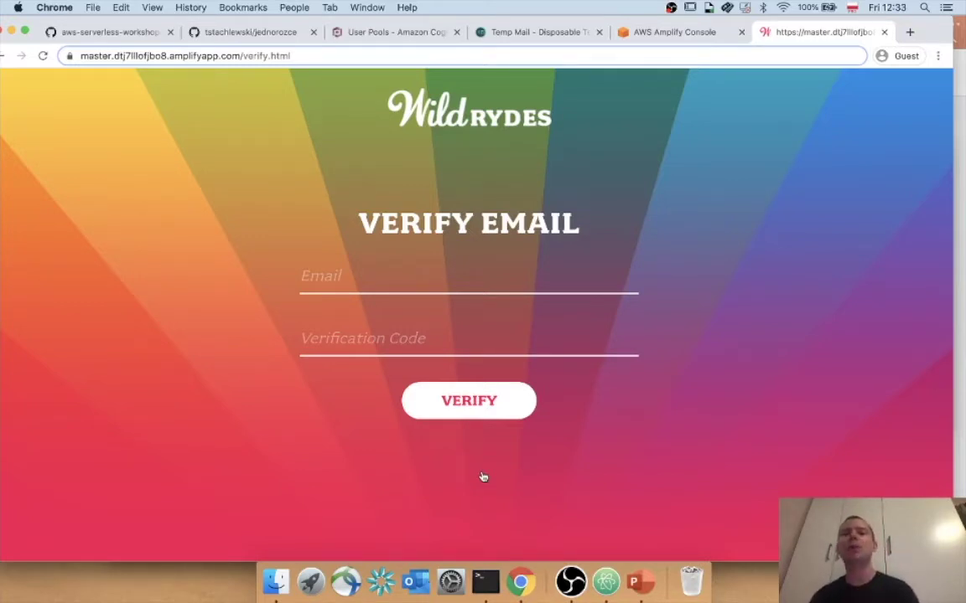
Copy the confirmation code from the Temp Mail email into the Verification Code field.
{"action": "left_click", "coordinate": [537, 32]}
{"action": "scroll", "coordinate": [693, 194], "scroll_direction": "down", "scroll_amount": 10}
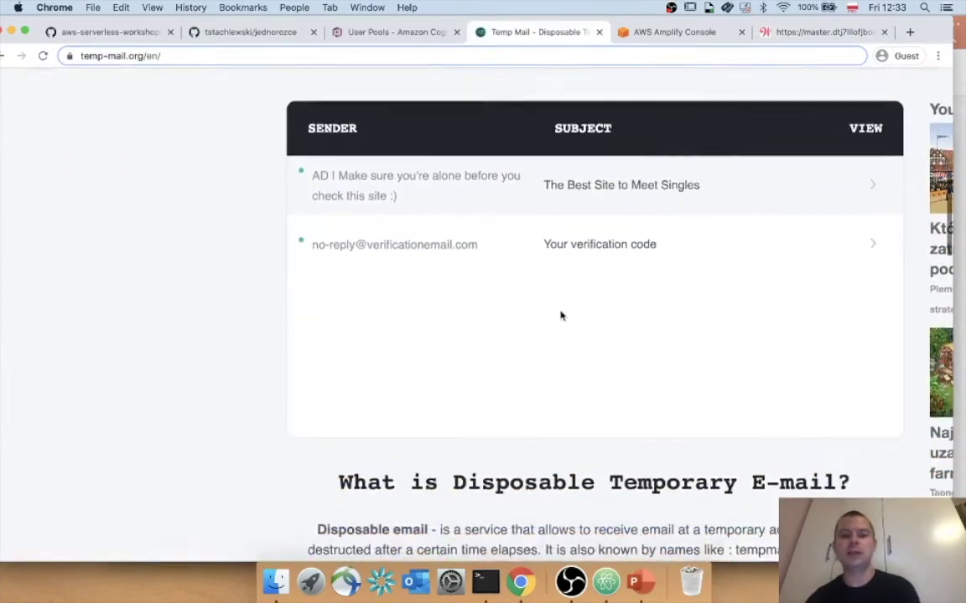
{"action": "left_click", "coordinate": [616, 231]}
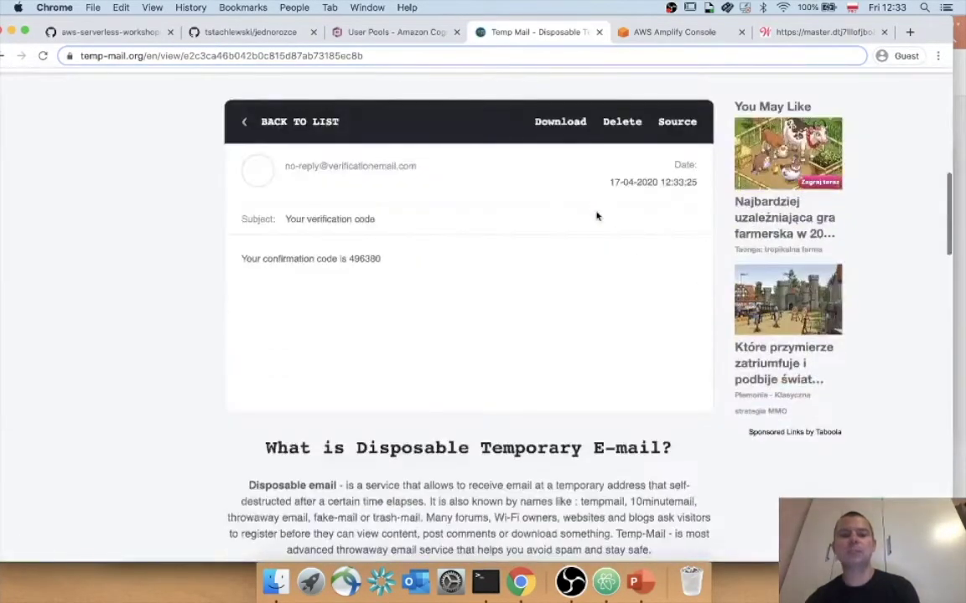
{"action": "double_click", "coordinate": [358, 259]}
{"action": "key", "text": "super+c"}
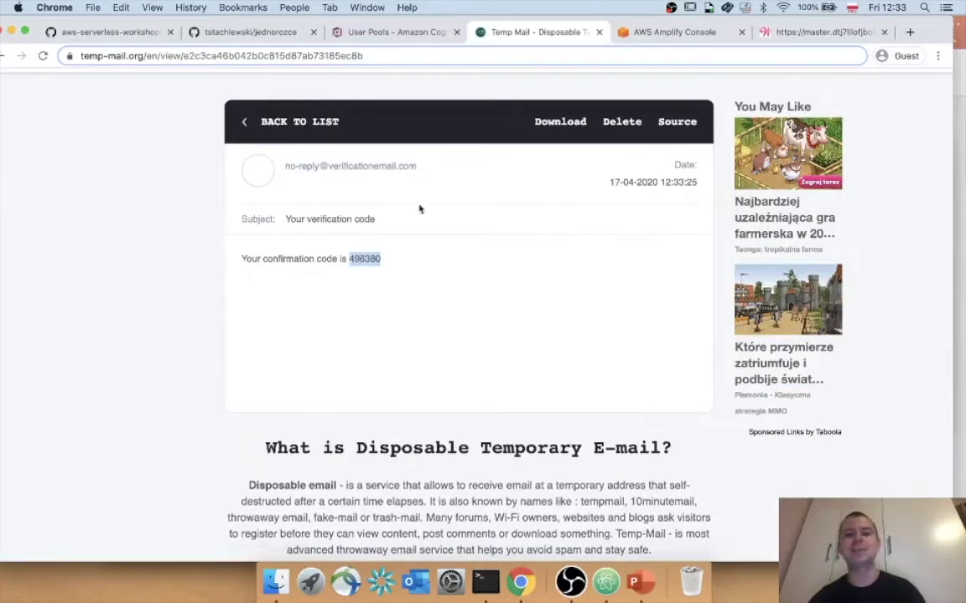
{"action": "left_click", "coordinate": [779, 34]}
{"action": "left_click", "coordinate": [480, 337]}
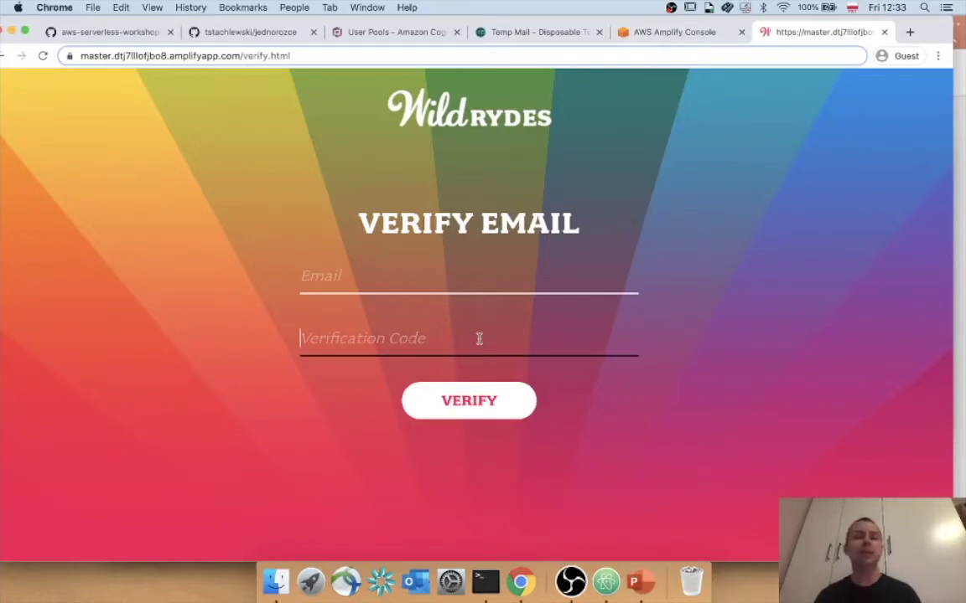
{"action": "key", "text": "super+v"}
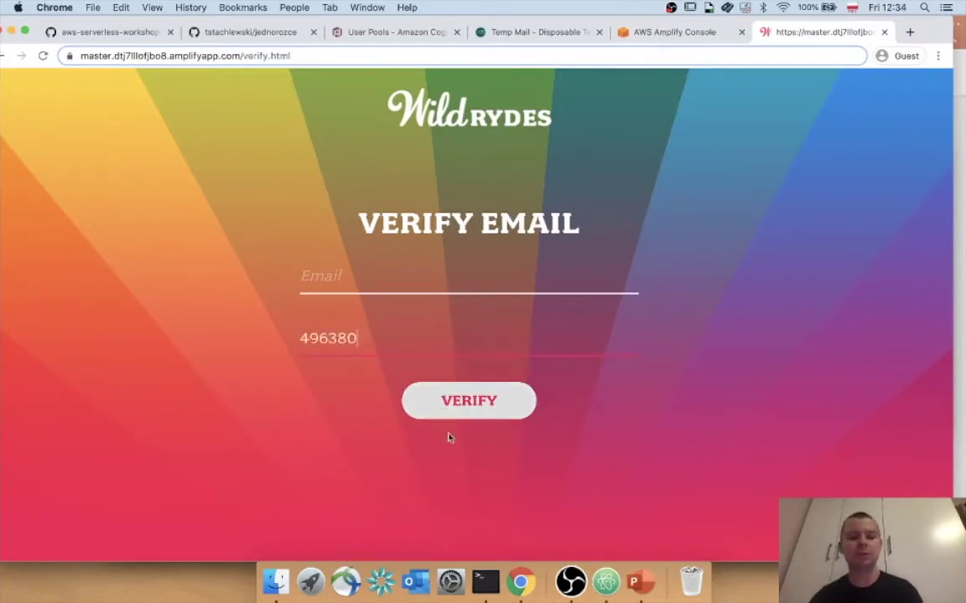
Paste the saved e-mail address from the notes, submit VERIFY, and dismiss the success alert.
{"action": "left_click", "coordinate": [606, 581]}
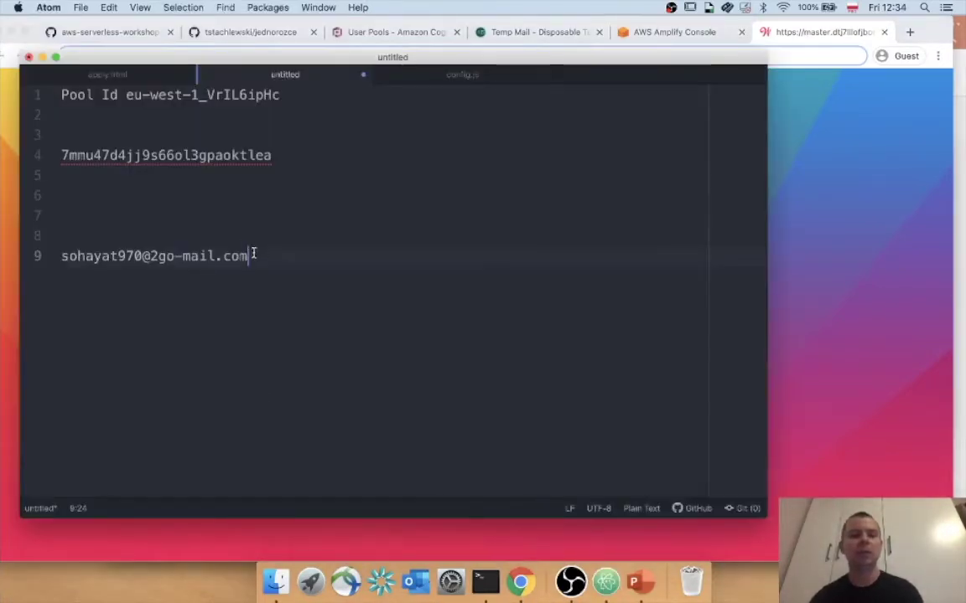
{"action": "left_click_drag", "start_coordinate": [253, 254], "coordinate": [3, 256]}
{"action": "key", "text": "super+c"}
{"action": "left_click", "coordinate": [838, 276]}
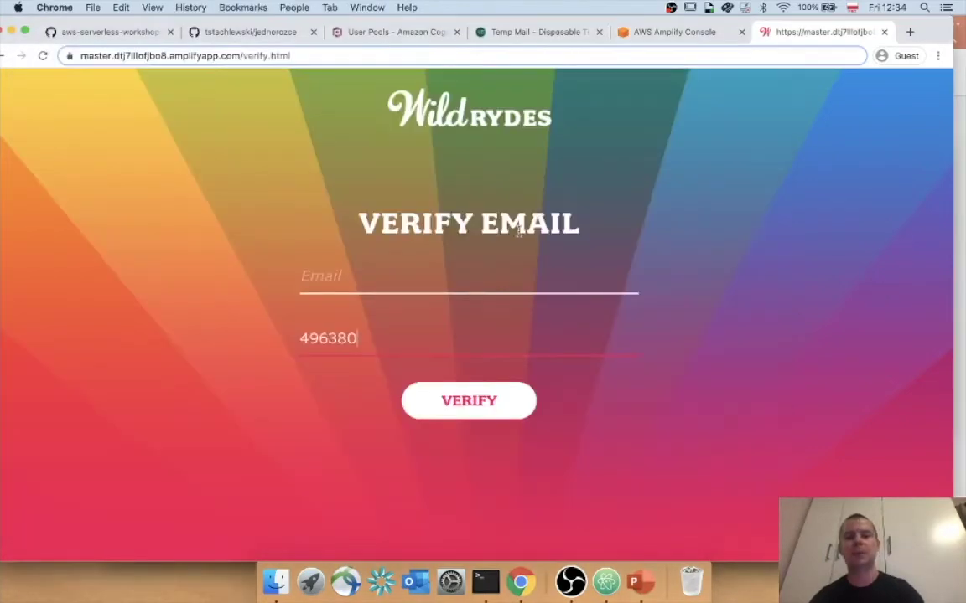
{"action": "left_click", "coordinate": [439, 275]}
{"action": "key", "text": "super+v"}
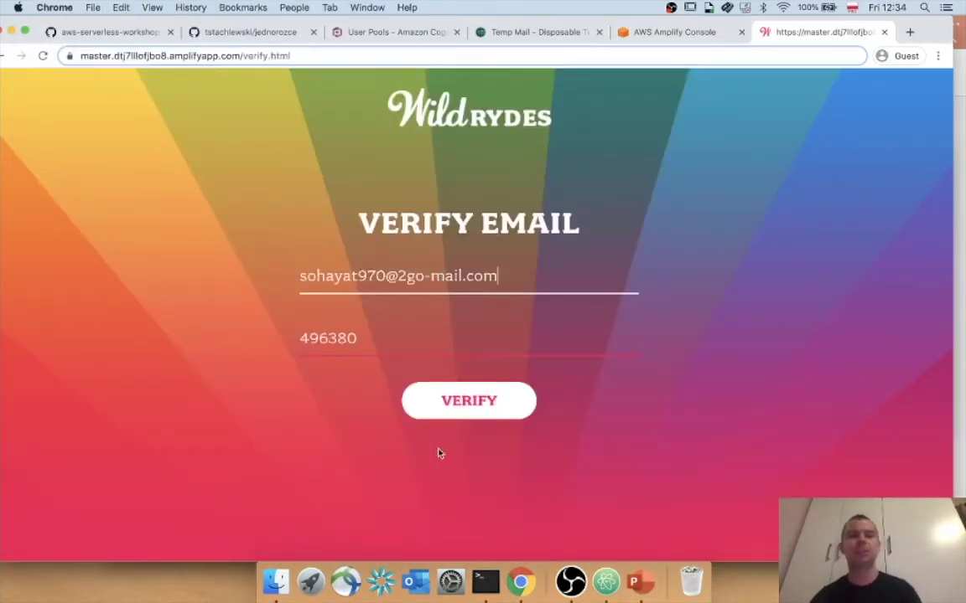
{"action": "left_click", "coordinate": [470, 405]}
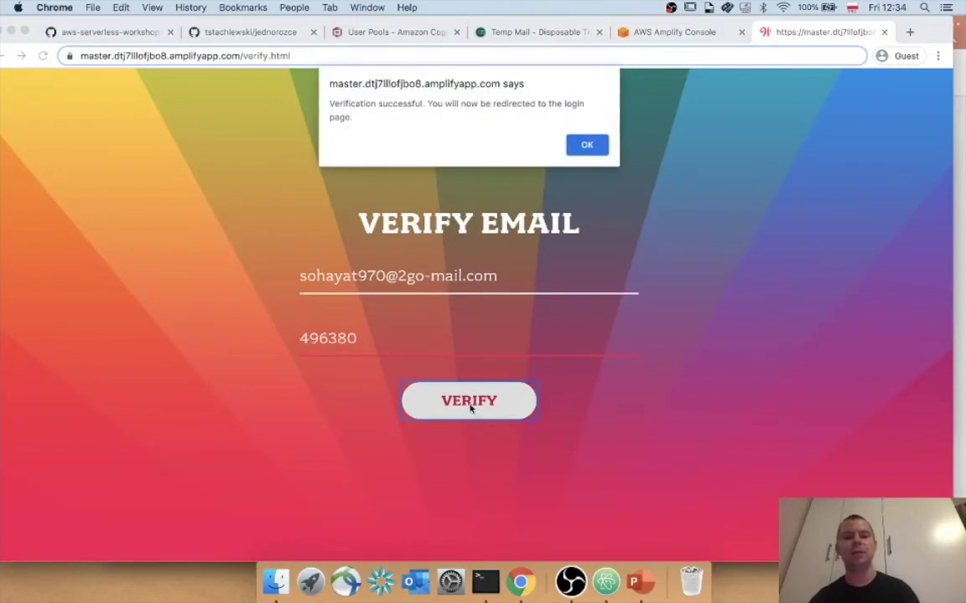
{"action": "left_click", "coordinate": [587, 147]}
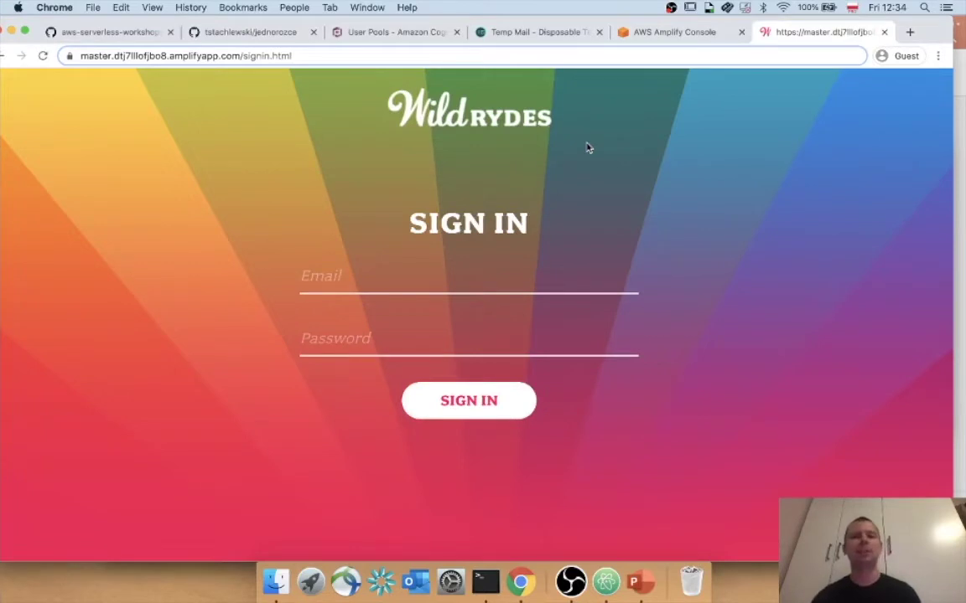
Check in Cognito's Users and groups list that the new user's status is CONFIRMED.
{"action": "left_click", "coordinate": [394, 32]}
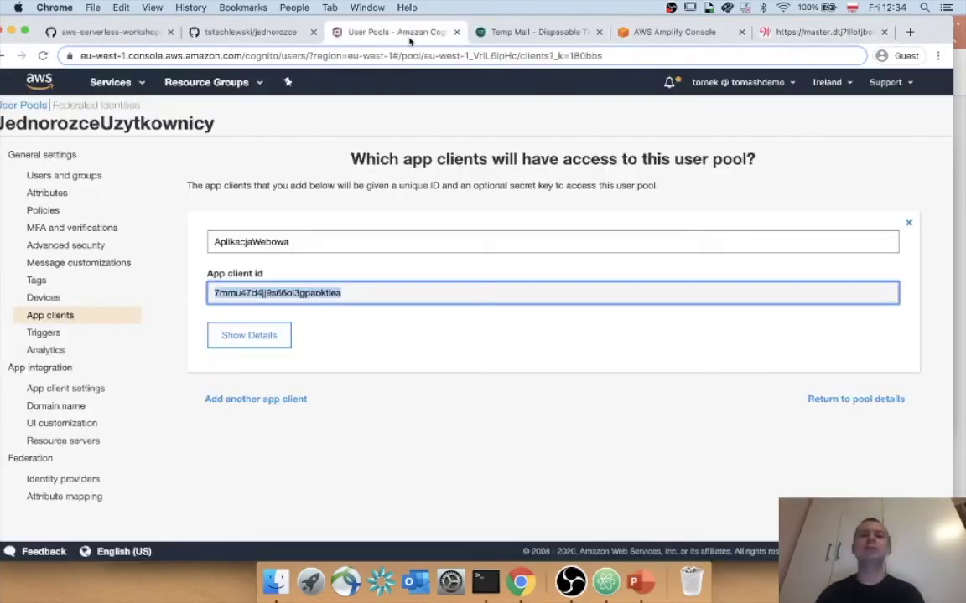
{"action": "left_click", "coordinate": [70, 178]}
{"action": "left_click", "coordinate": [251, 242]}
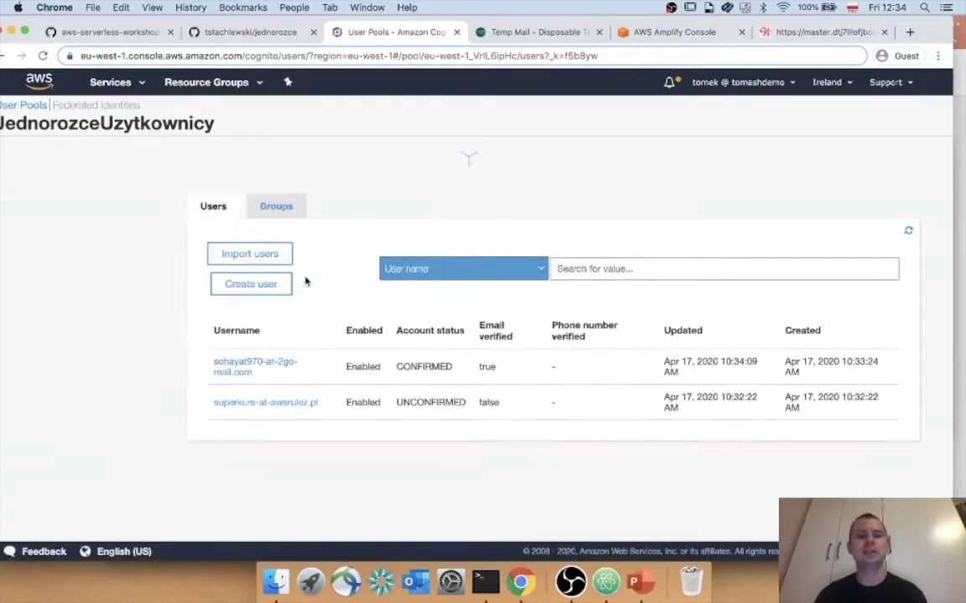
{"action": "scroll", "coordinate": [319, 362], "scroll_direction": "down", "scroll_amount": 1}
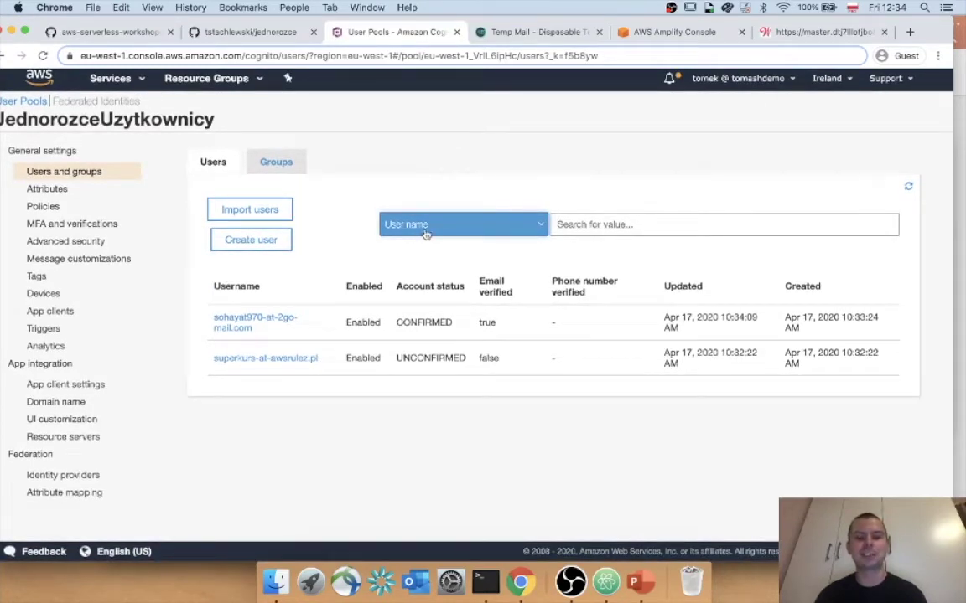
{"action": "left_click", "coordinate": [792, 32]}
{"action": "left_click", "coordinate": [359, 33]}
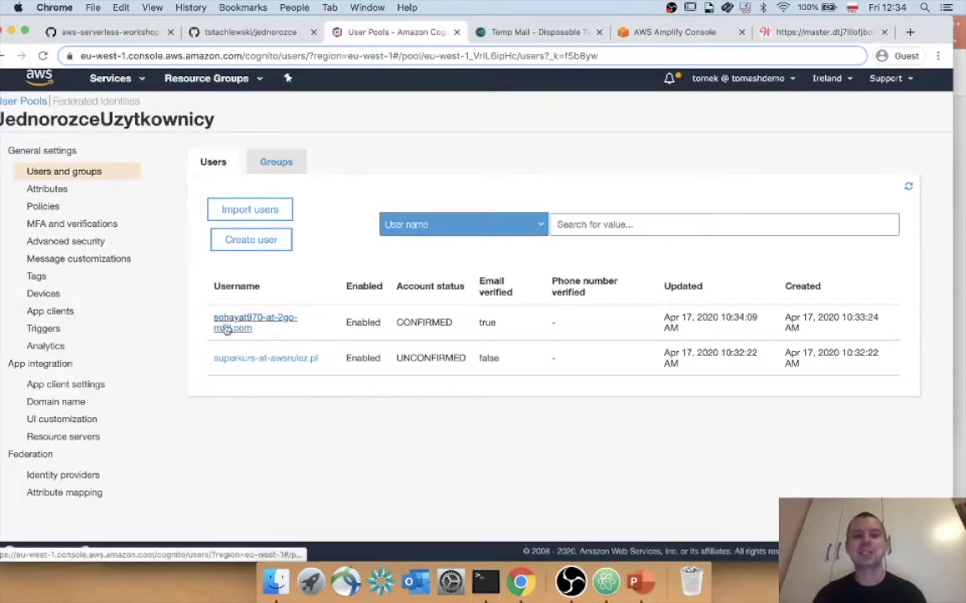
{"action": "double_click", "coordinate": [418, 321]}
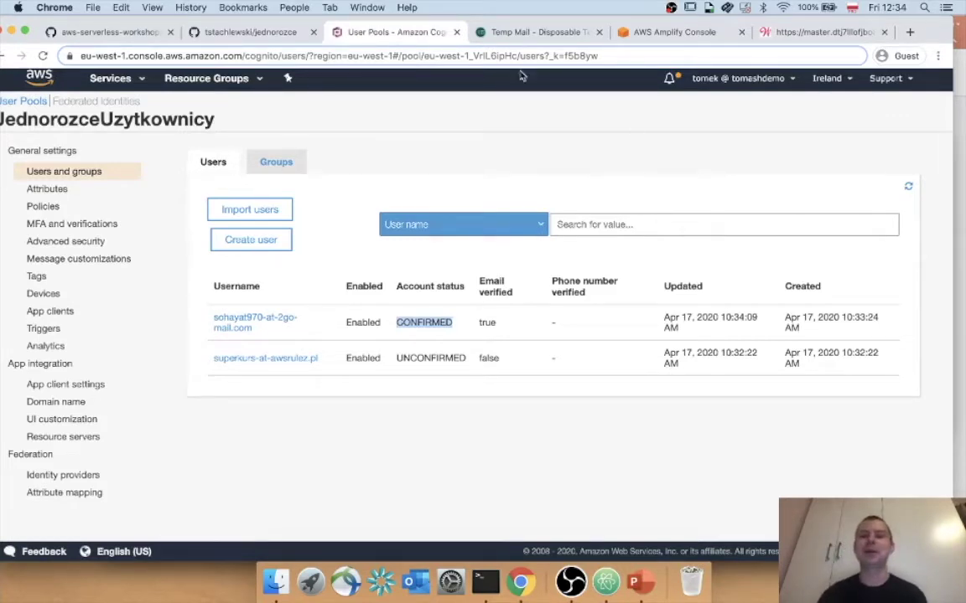
{"action": "left_click", "coordinate": [646, 32]}
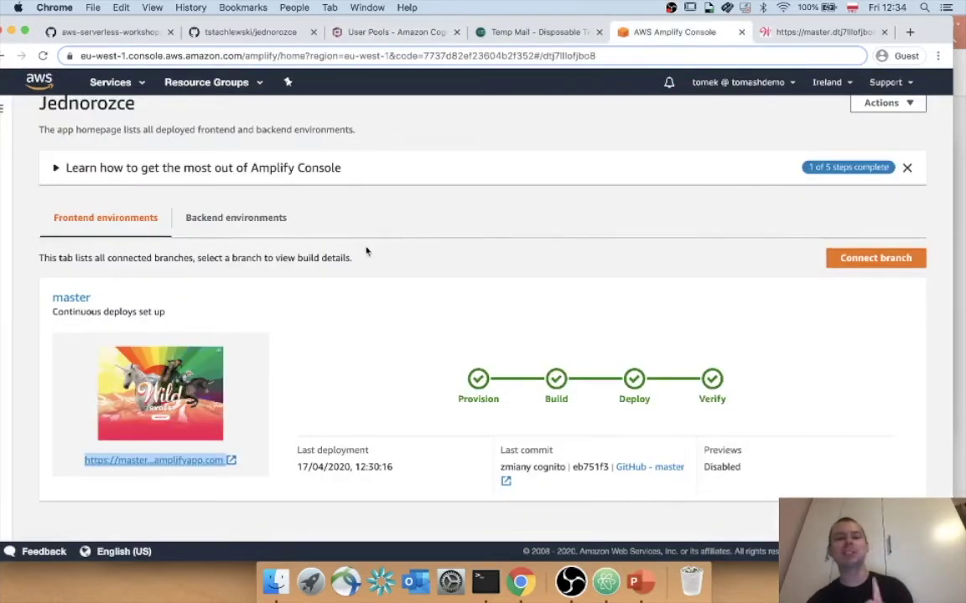
Check the Jednorozce master branch deployment in the Amplify Console, then return to Wild Rydes sign-in.
{"action": "scroll", "coordinate": [365, 250], "scroll_direction": "up", "scroll_amount": 2}
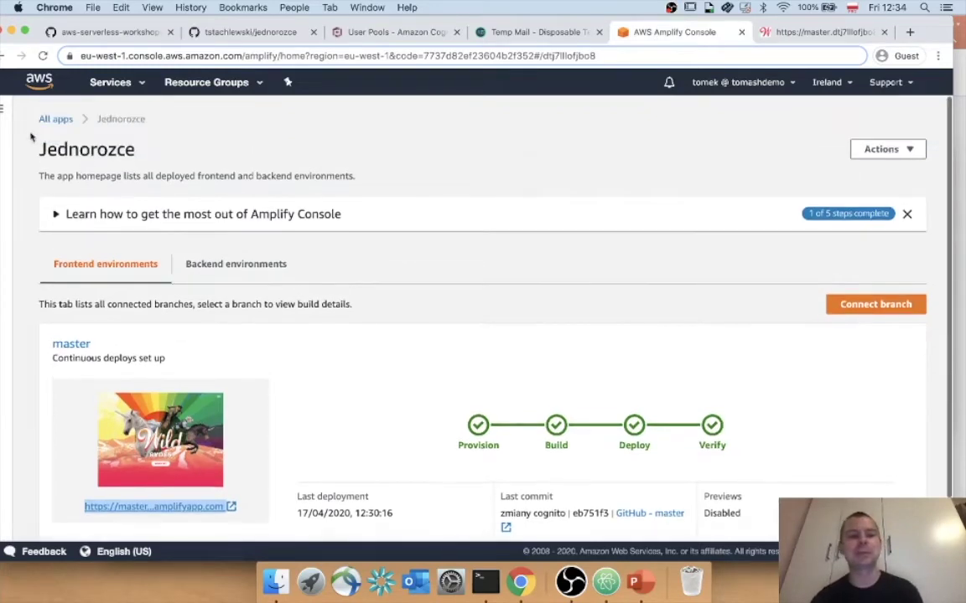
{"action": "left_click", "coordinate": [5, 117]}
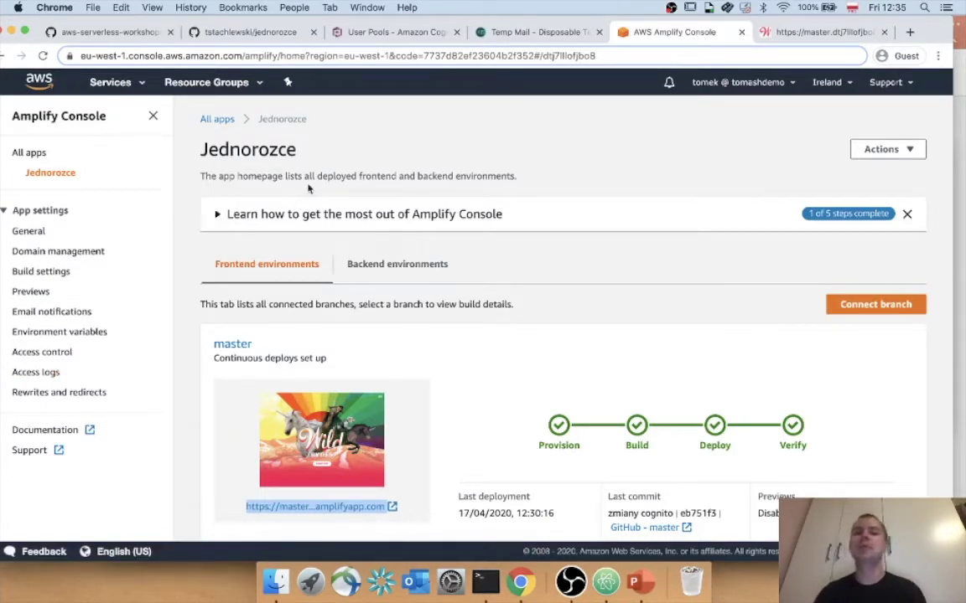
{"action": "left_click", "coordinate": [788, 32]}
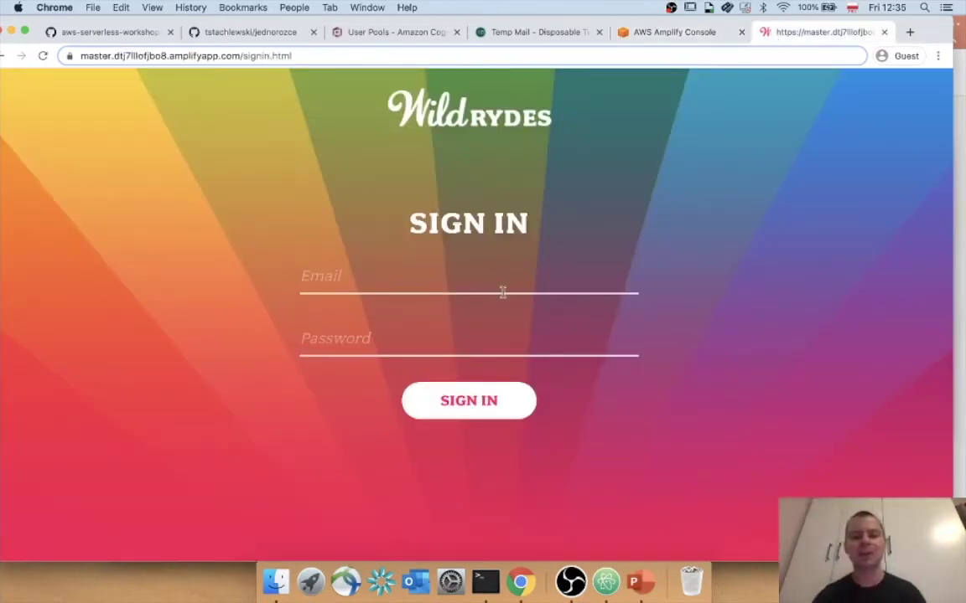
Sign in to Wild Rydes with the saved e-mail address and the account password.
{"action": "left_click", "coordinate": [605, 582]}
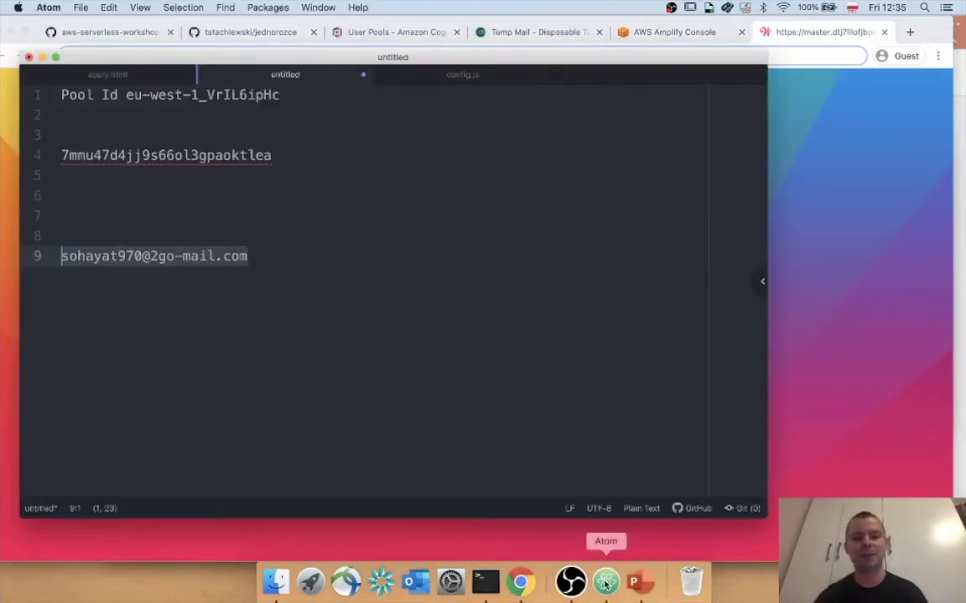
{"action": "left_click", "coordinate": [357, 328]}
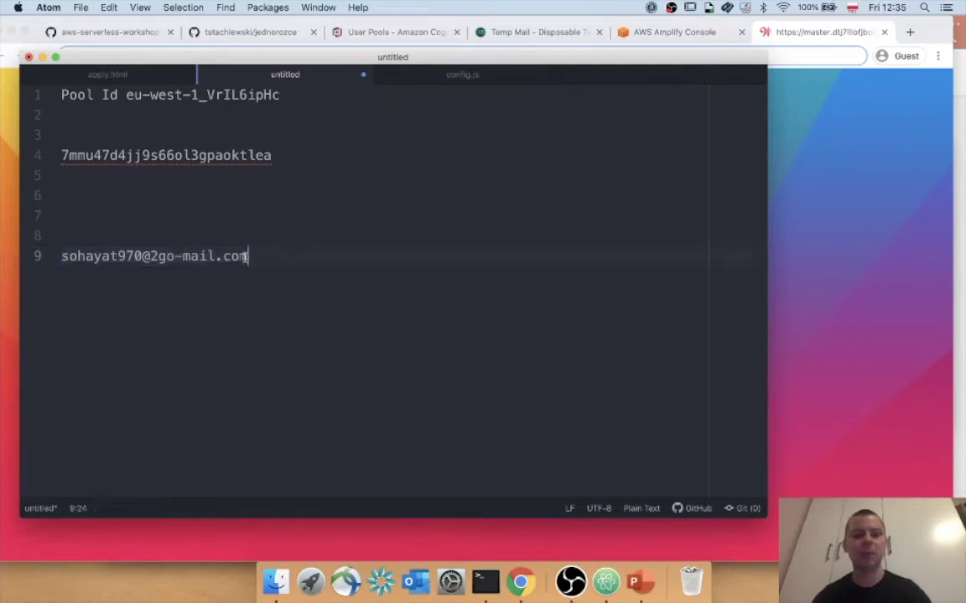
{"action": "key", "text": "shift+super+Left"}
{"action": "key", "text": "super+c"}
{"action": "left_click", "coordinate": [822, 299]}
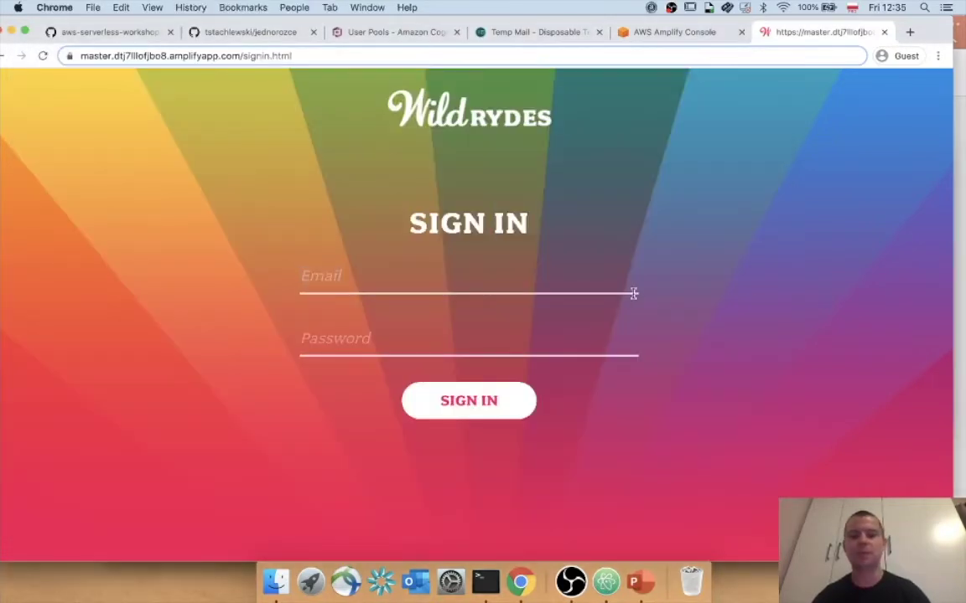
{"action": "key", "text": "super+v"}
{"action": "key", "text": "Tab"}
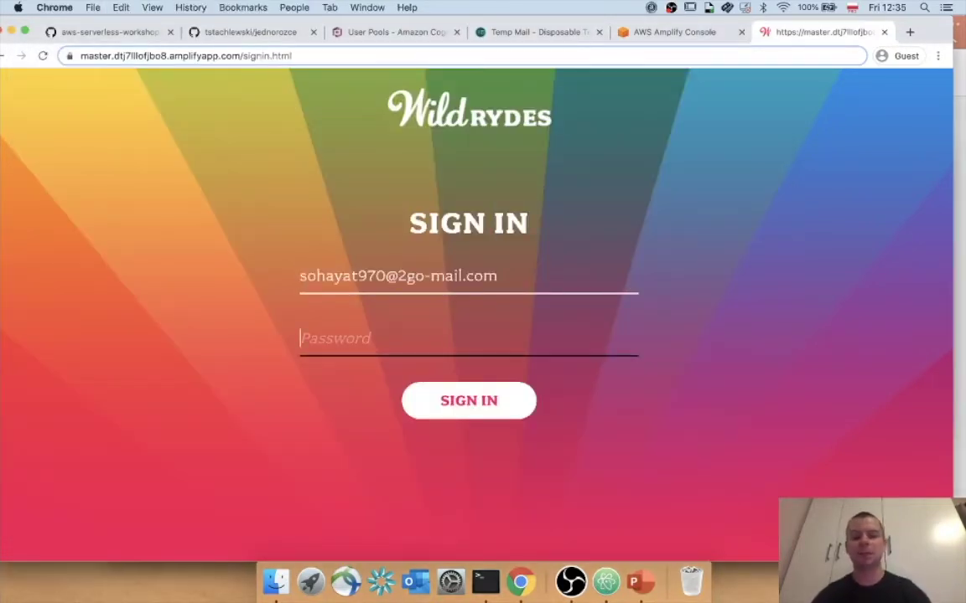
{"action": "type", "text": "Test123"}
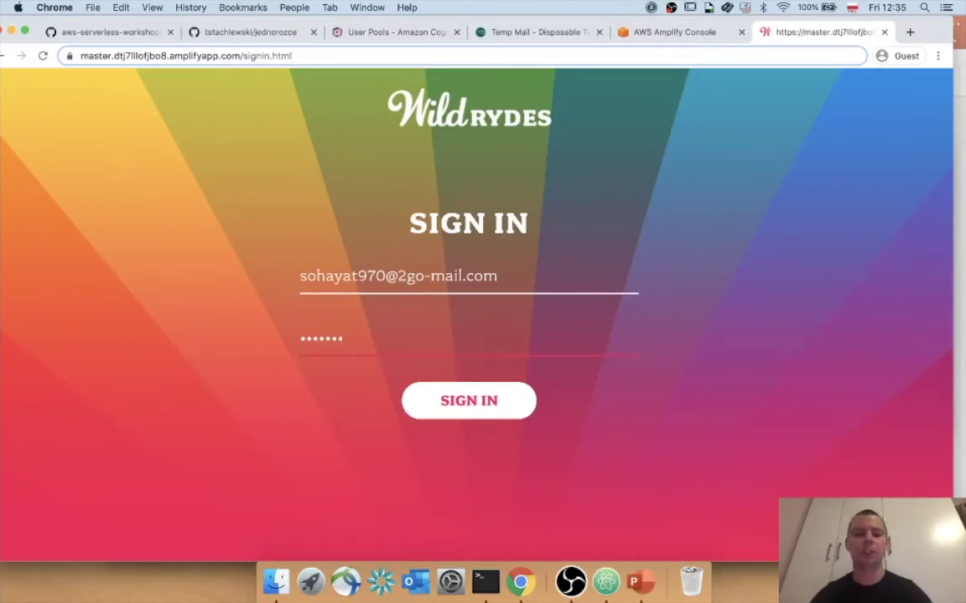
{"action": "type", "text": "Test123"}
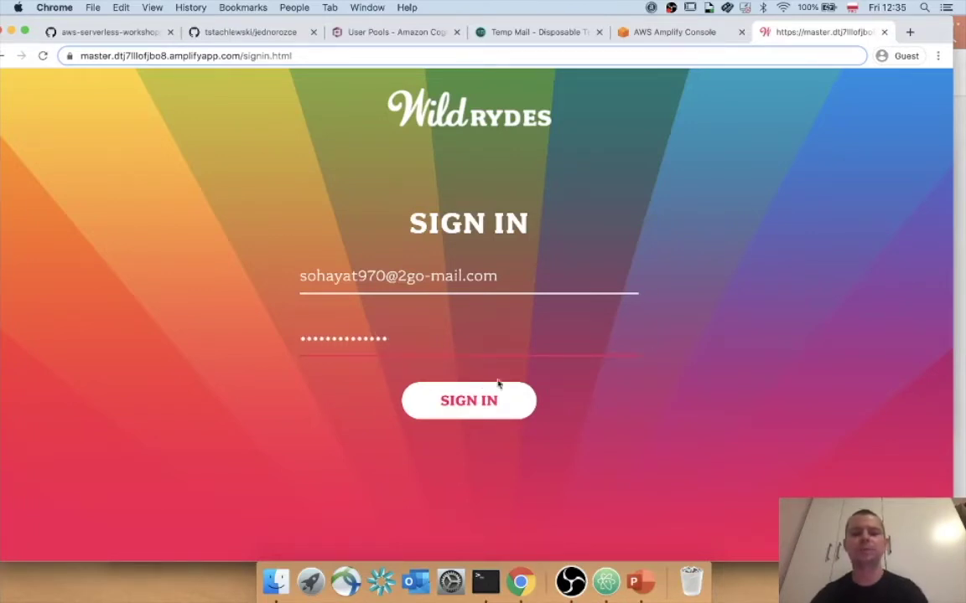
{"action": "left_click", "coordinate": [480, 399]}
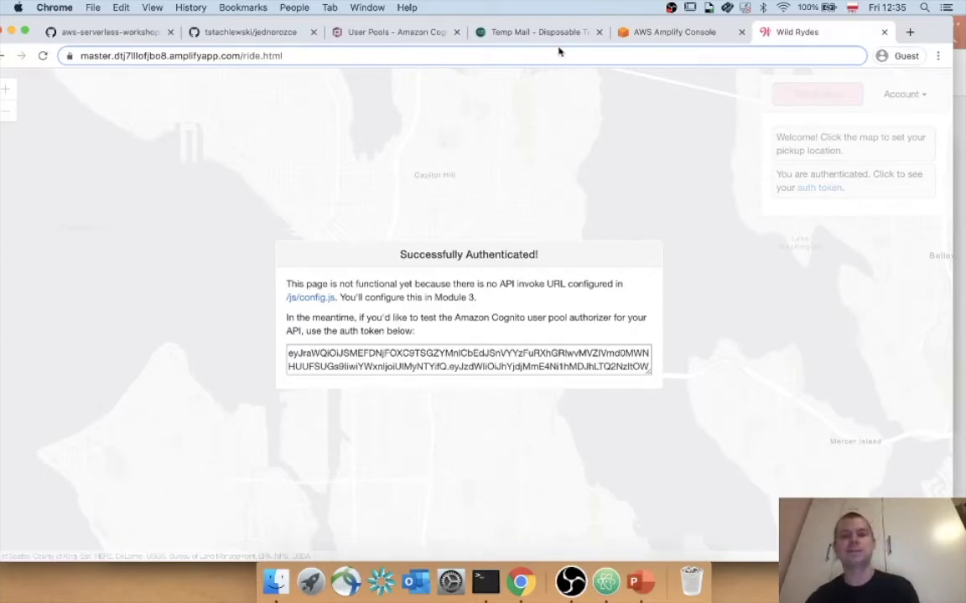
{"action": "left_click", "coordinate": [598, 32]}
Open the workshop's Serverless Backend module and scroll to 'Create an Amazon DynamoDB Table'.
{"action": "left_click", "coordinate": [102, 34]}
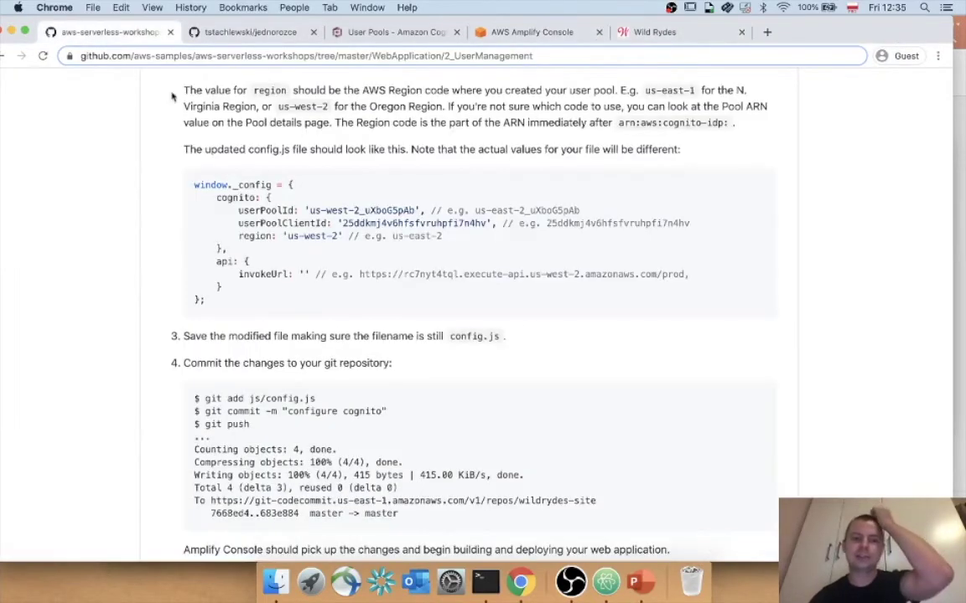
{"action": "scroll", "coordinate": [259, 172], "scroll_direction": "down", "scroll_amount": 15}
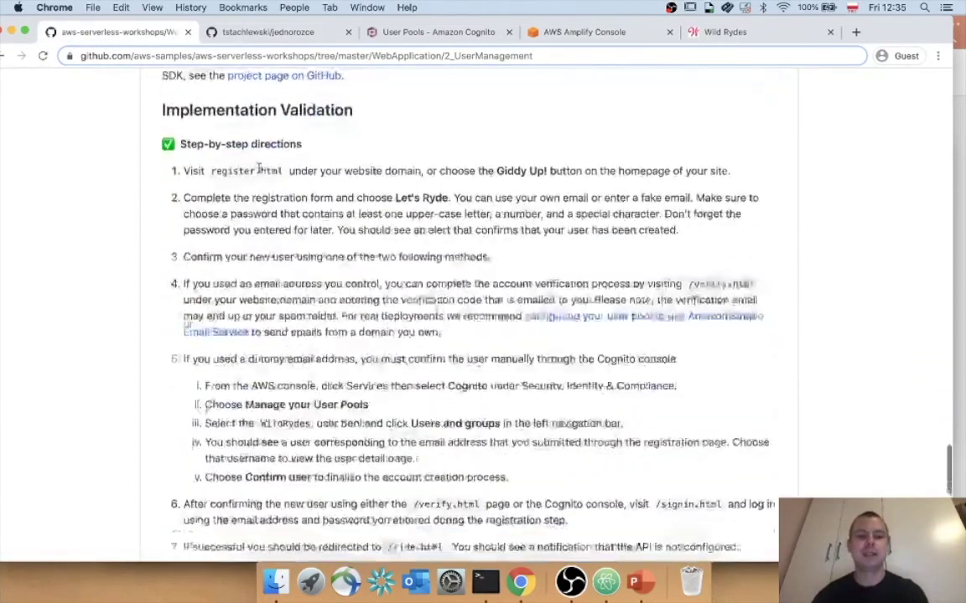
{"action": "scroll", "coordinate": [259, 172], "scroll_direction": "up", "scroll_amount": 4}
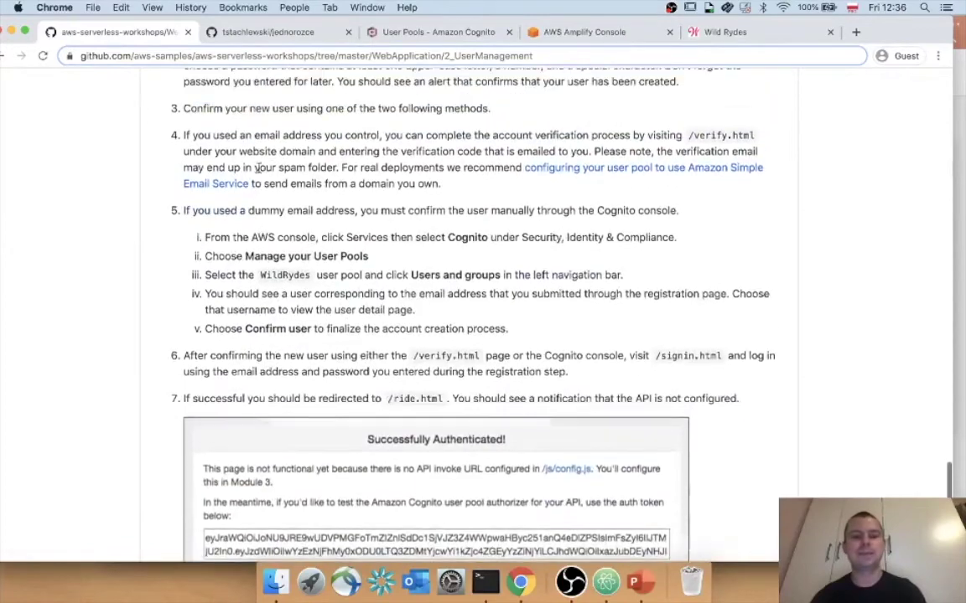
{"action": "scroll", "coordinate": [259, 172], "scroll_direction": "down", "scroll_amount": 4}
{"action": "scroll", "coordinate": [259, 171], "scroll_direction": "down", "scroll_amount": 5}
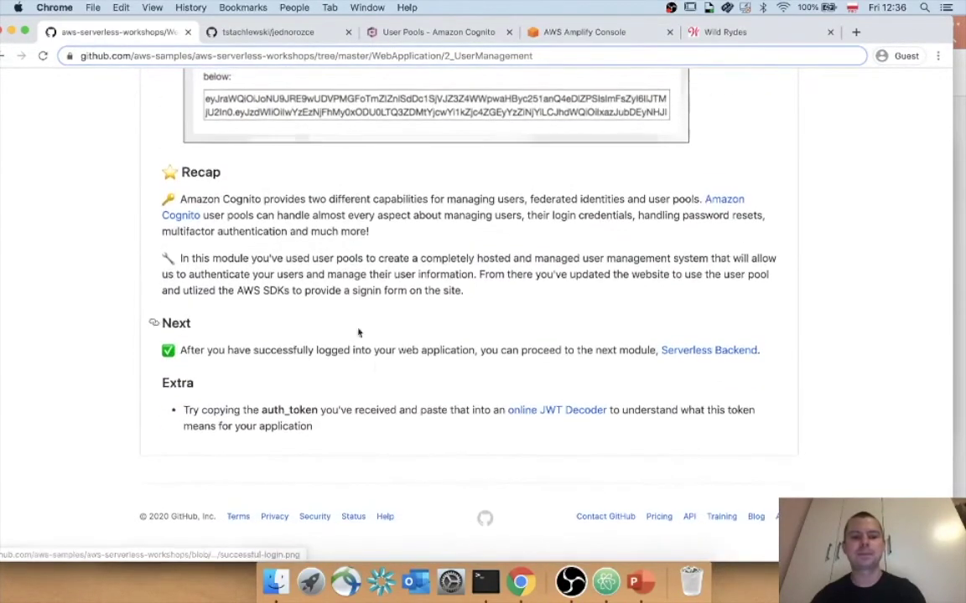
{"action": "left_click", "coordinate": [706, 356]}
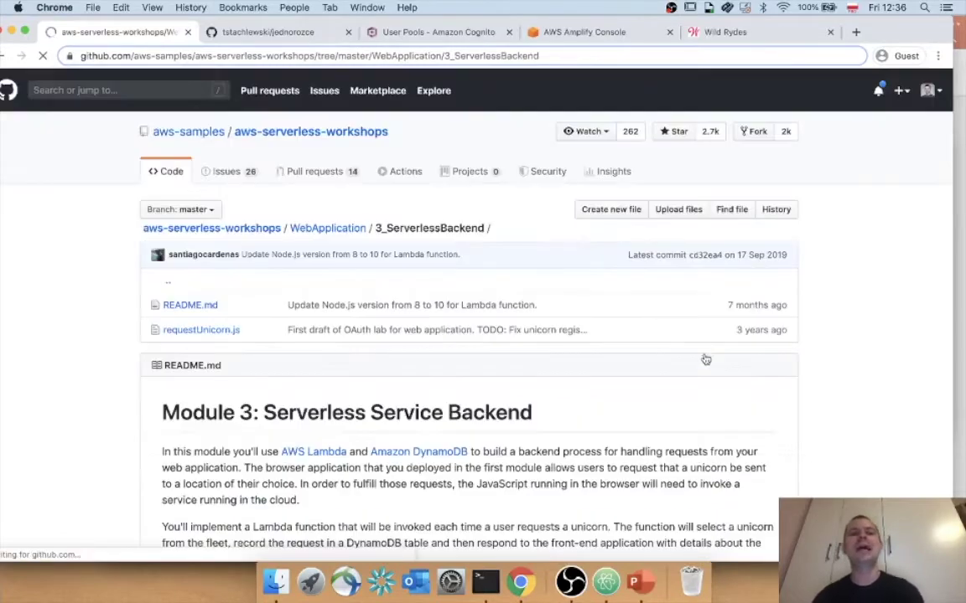
{"action": "scroll", "coordinate": [573, 375], "scroll_direction": "down", "scroll_amount": 4}
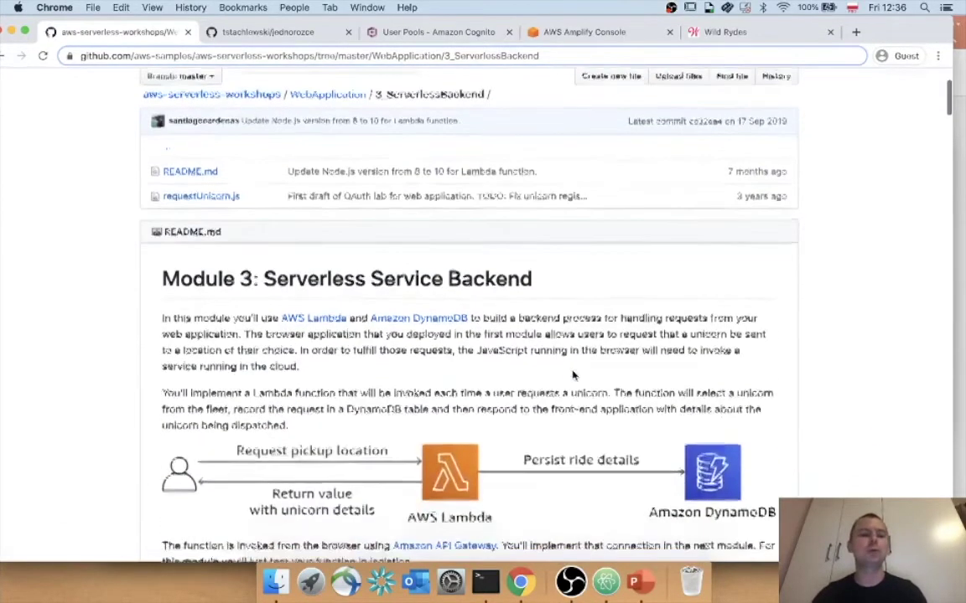
{"action": "scroll", "coordinate": [574, 374], "scroll_direction": "down", "scroll_amount": 4}
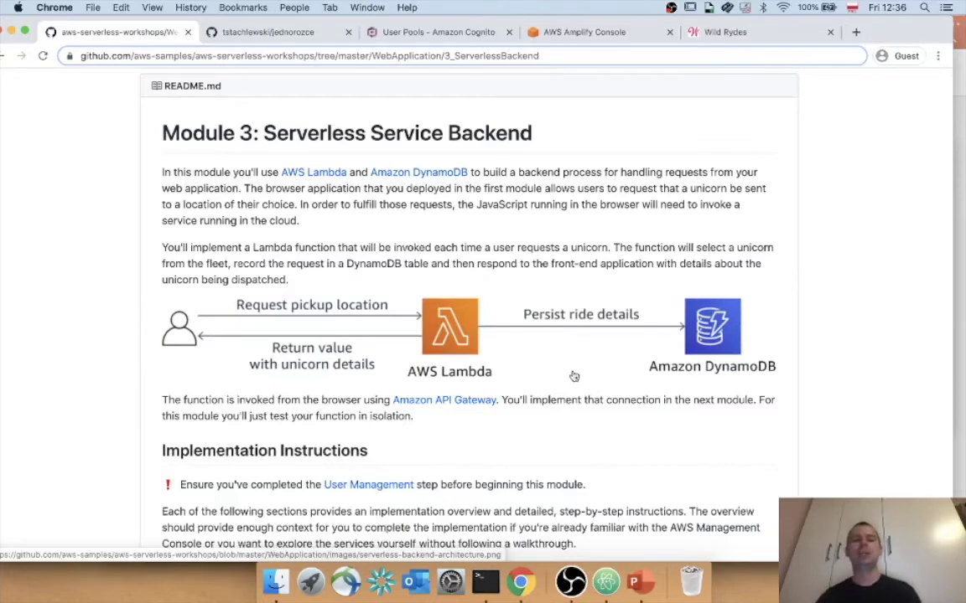
{"action": "scroll", "coordinate": [574, 376], "scroll_direction": "down", "scroll_amount": 10}
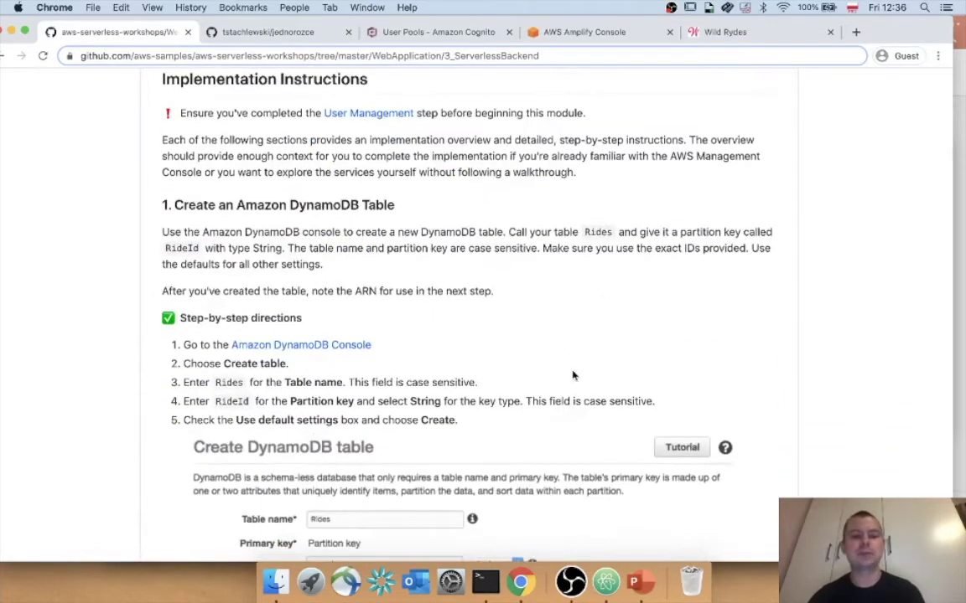
{"action": "scroll", "coordinate": [573, 376], "scroll_direction": "down", "scroll_amount": 1}
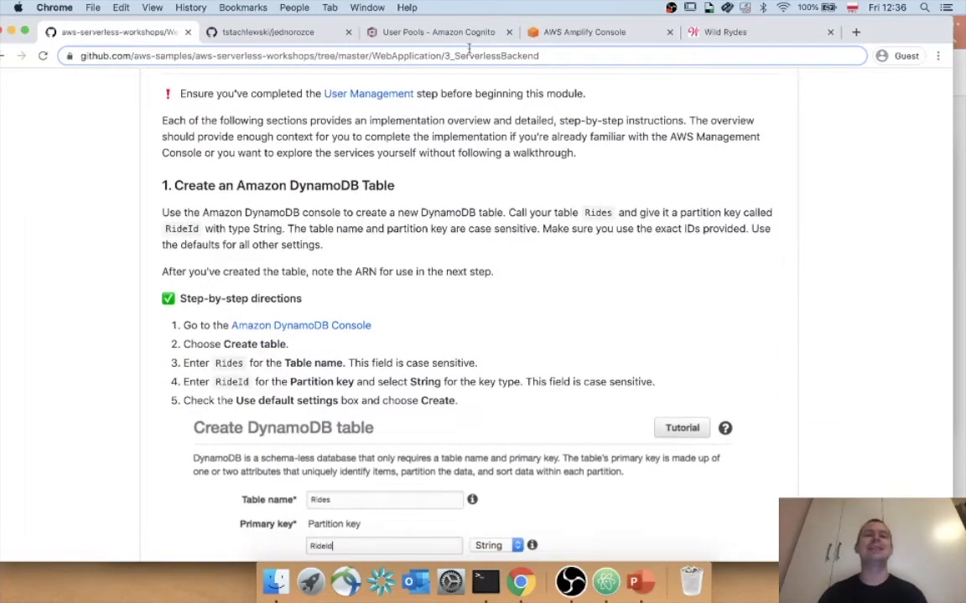
{"action": "left_click", "coordinate": [412, 33]}
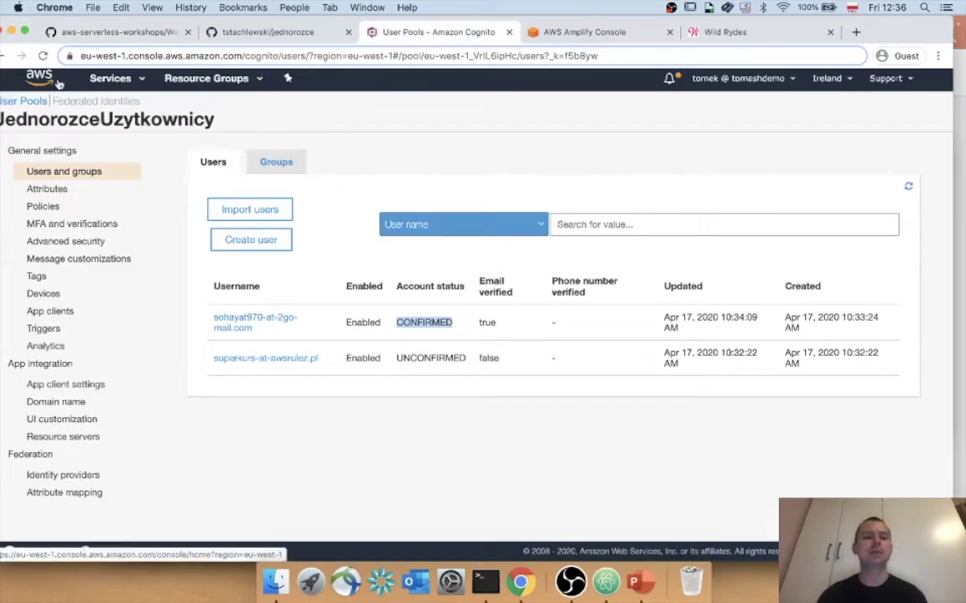
Refresh the Cognito users list, then go to DynamoDB and start creating a table.
{"action": "left_click", "coordinate": [908, 186]}
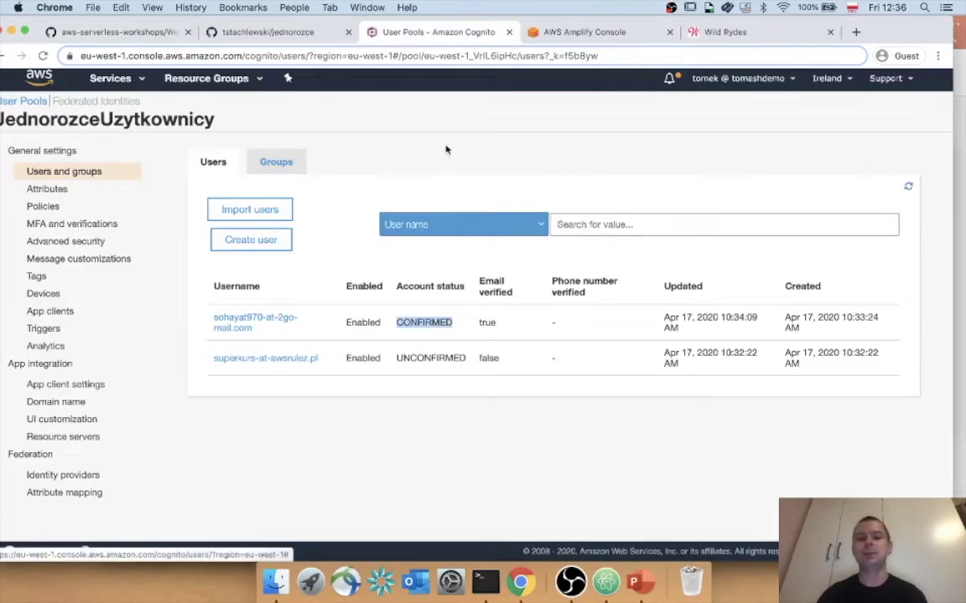
{"action": "left_click", "coordinate": [49, 83]}
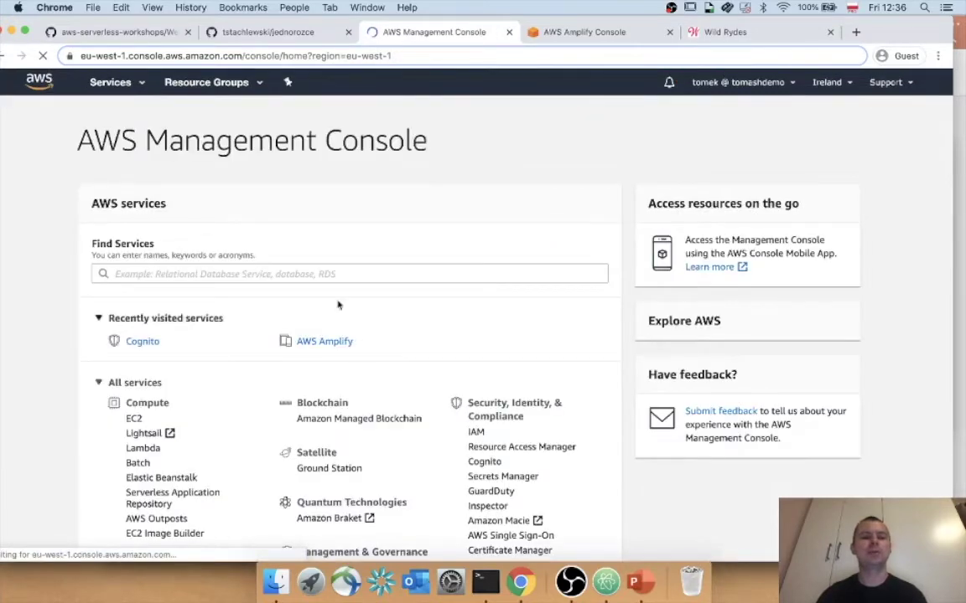
{"action": "left_click", "coordinate": [295, 272]}
{"action": "type", "text": "d"}
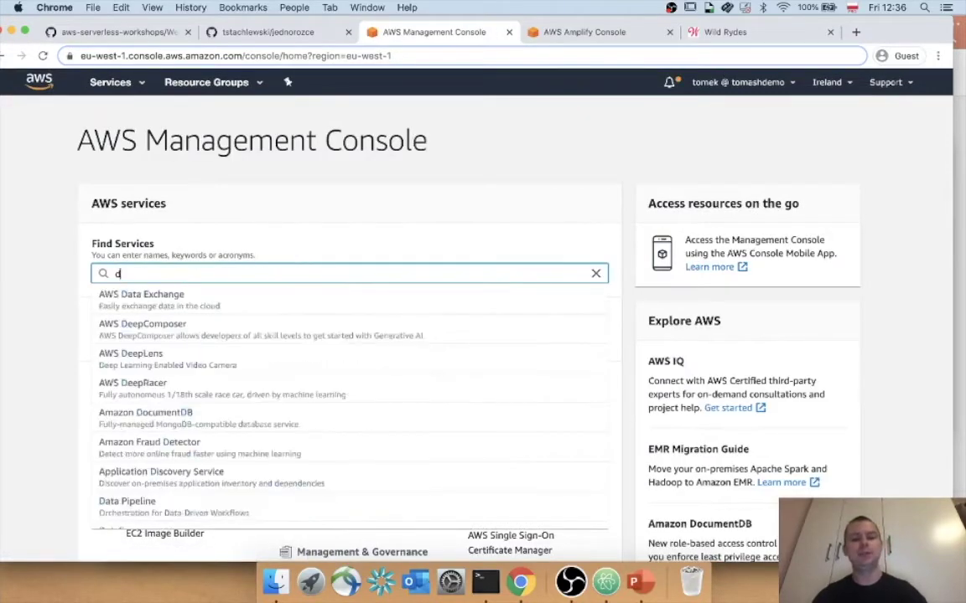
{"action": "type", "text": "yna"}
{"action": "left_click", "coordinate": [287, 299]}
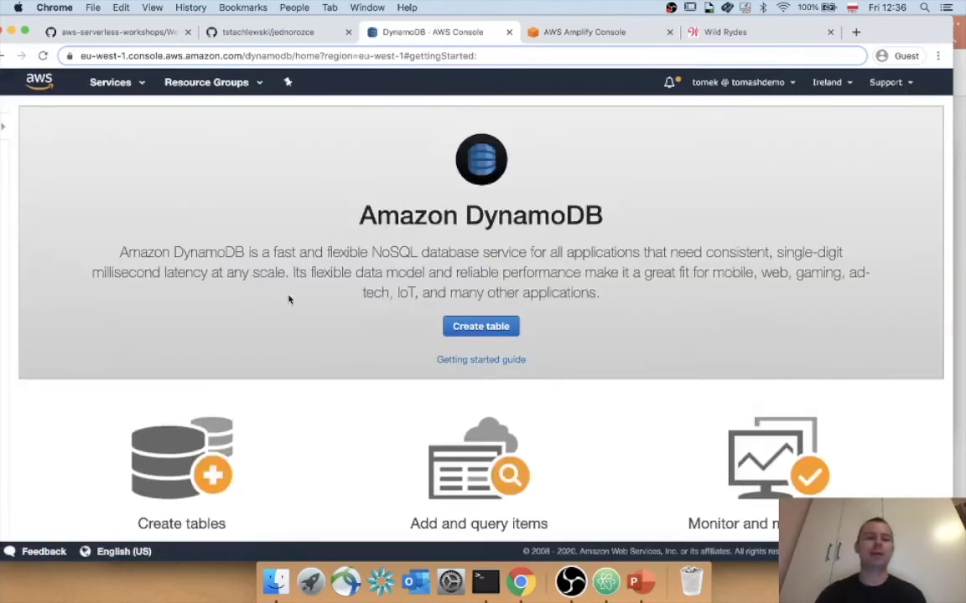
{"action": "left_click", "coordinate": [469, 328]}
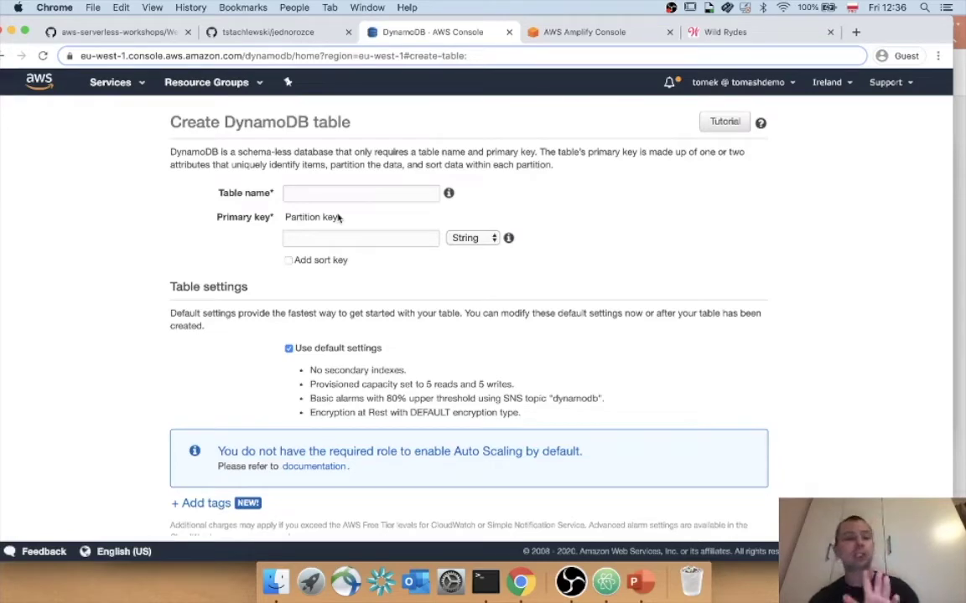
Take the table name Rides from the workshop instructions and enter it as the table name.
{"action": "left_click", "coordinate": [251, 33]}
{"action": "left_click", "coordinate": [144, 34]}
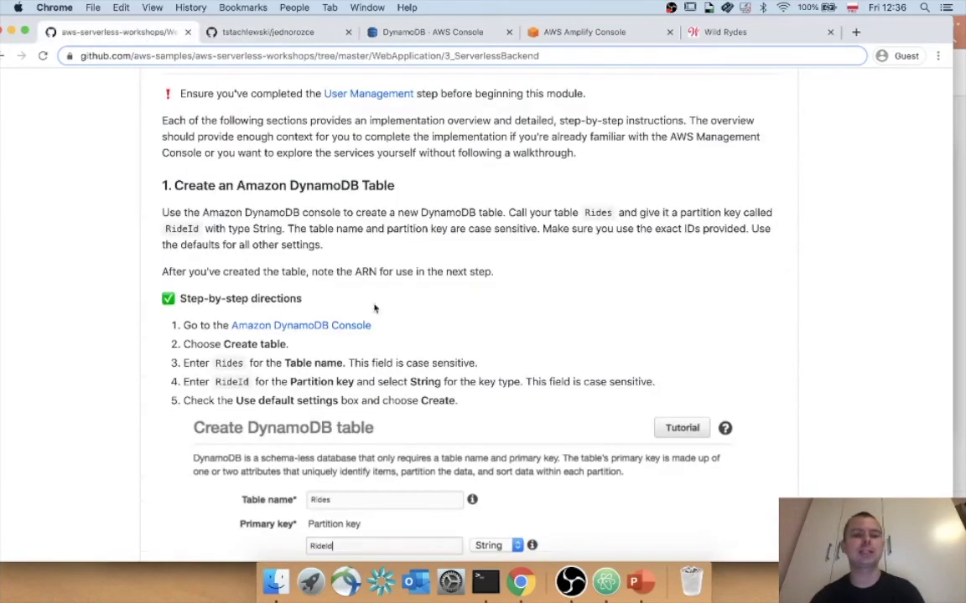
{"action": "scroll", "coordinate": [373, 304], "scroll_direction": "down", "scroll_amount": 2}
{"action": "scroll", "coordinate": [374, 304], "scroll_direction": "down", "scroll_amount": 3}
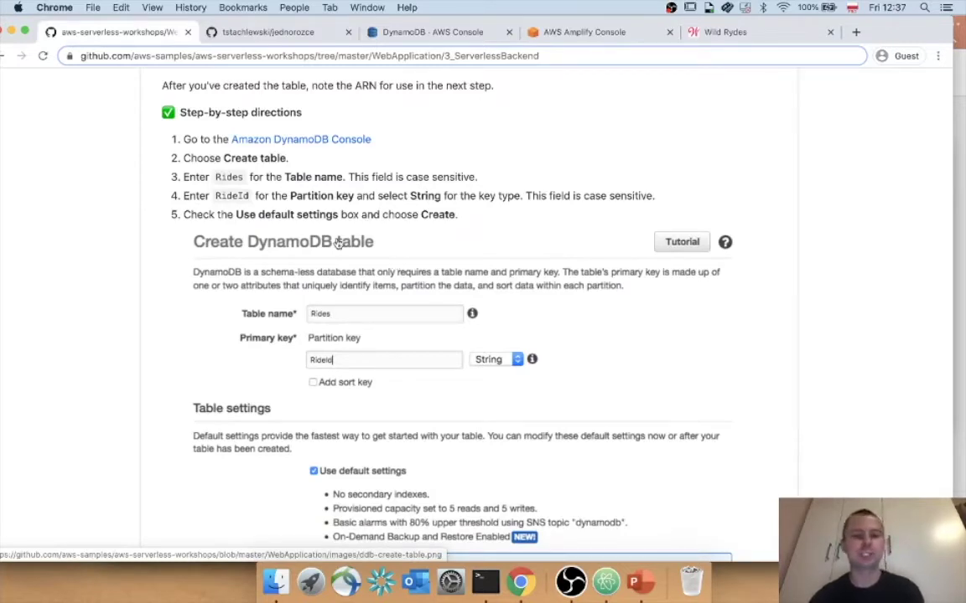
{"action": "double_click", "coordinate": [221, 178]}
{"action": "key", "text": "super+c"}
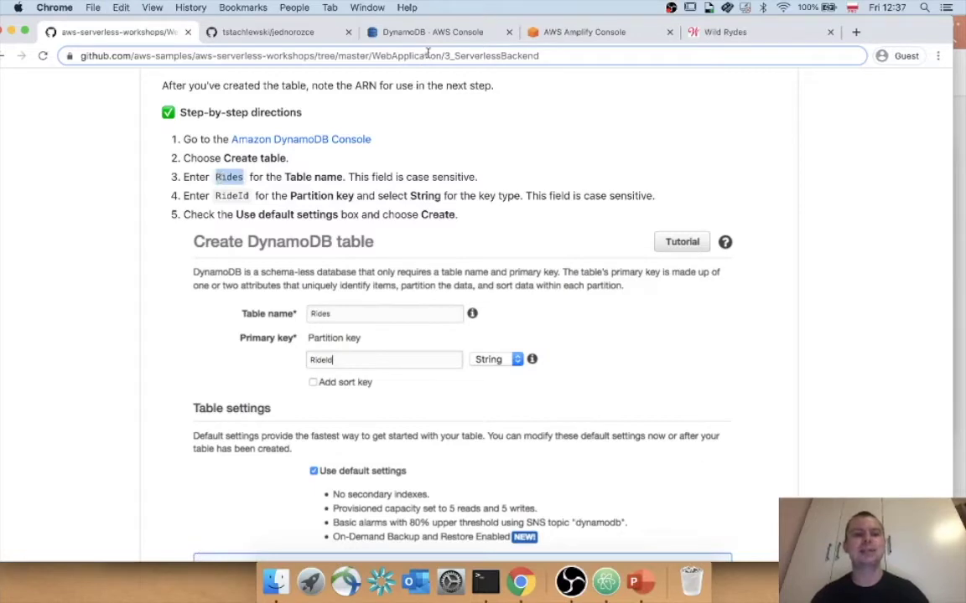
{"action": "left_click", "coordinate": [383, 36]}
{"action": "left_click", "coordinate": [356, 196]}
{"action": "key", "text": "super+v"}
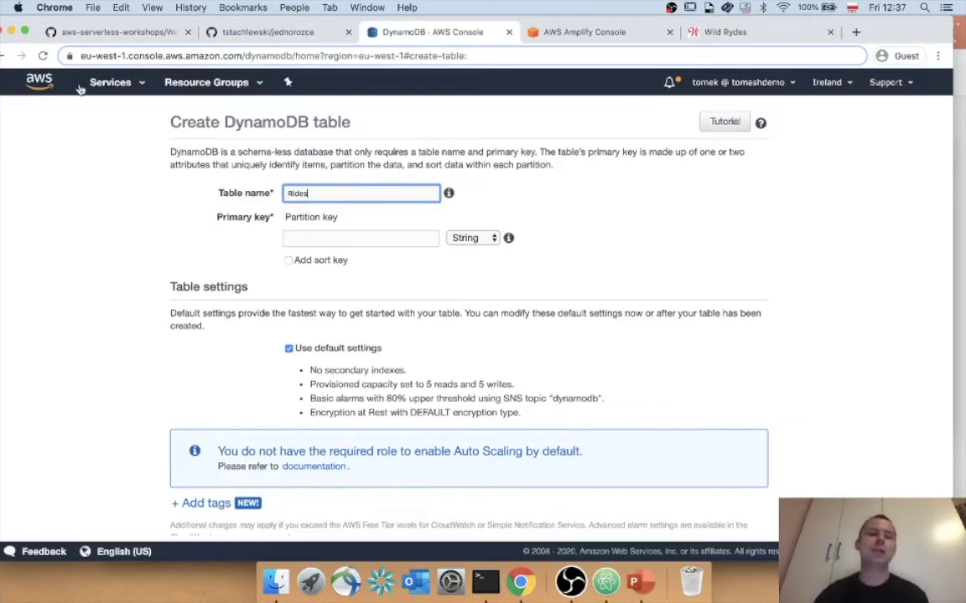
Set the partition key to RideId (String) and create the table with default settings.
{"action": "left_click", "coordinate": [93, 33]}
{"action": "double_click", "coordinate": [240, 196]}
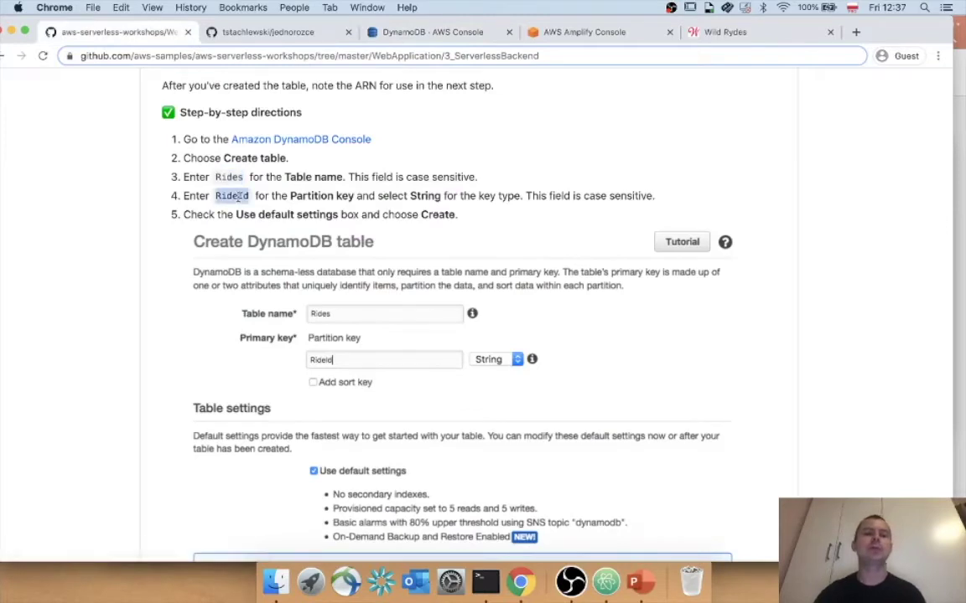
{"action": "key", "text": "super+c"}
{"action": "left_click", "coordinate": [431, 33]}
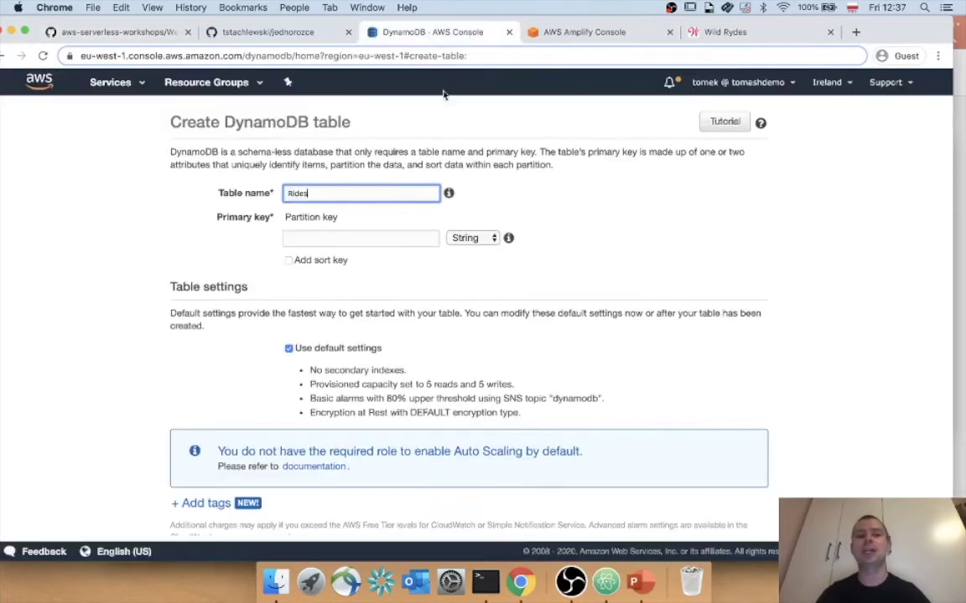
{"action": "left_click", "coordinate": [399, 241]}
{"action": "key", "text": "super+v"}
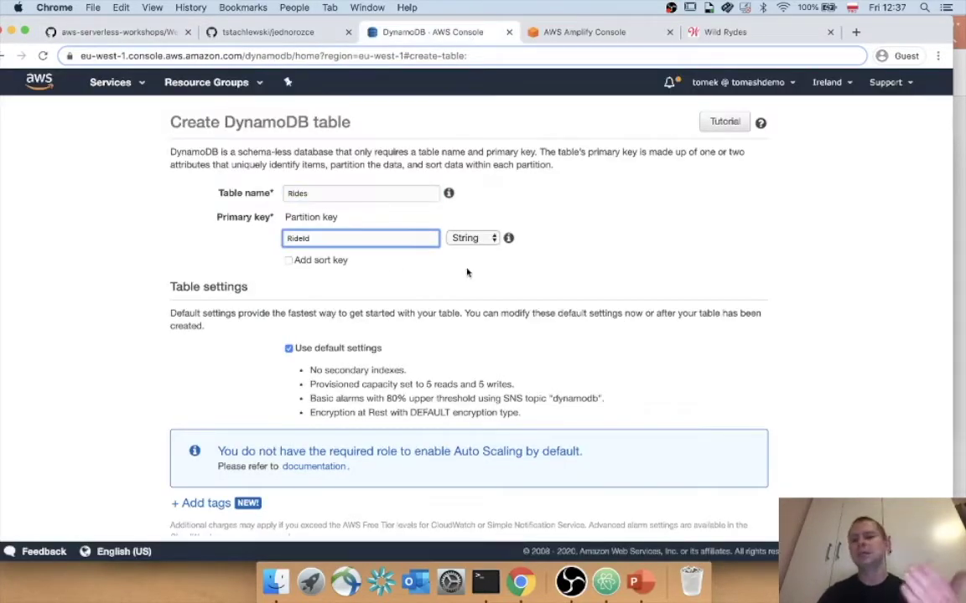
{"action": "left_click", "coordinate": [466, 272]}
{"action": "scroll", "coordinate": [467, 273], "scroll_direction": "down", "scroll_amount": 2}
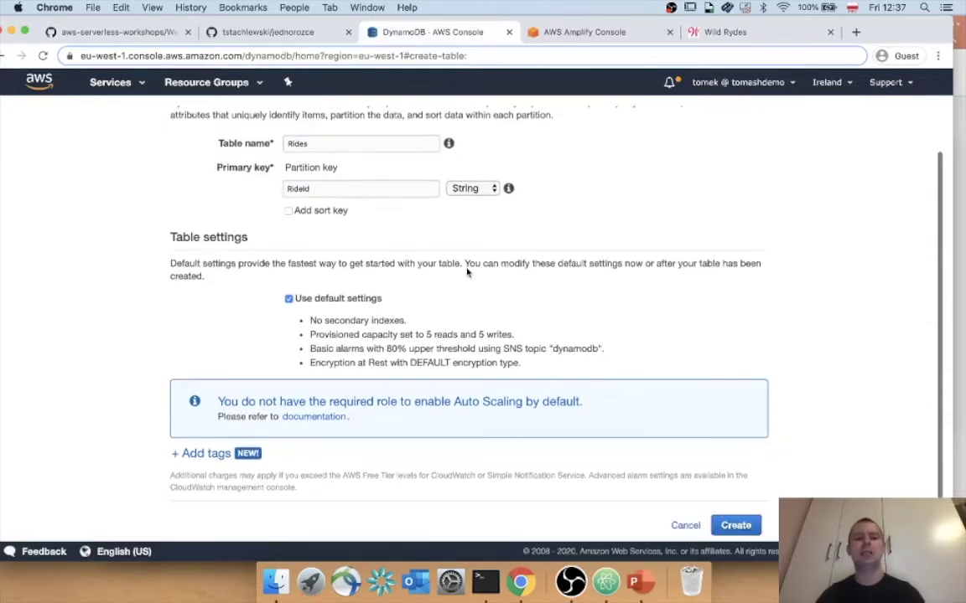
{"action": "left_click", "coordinate": [734, 525]}
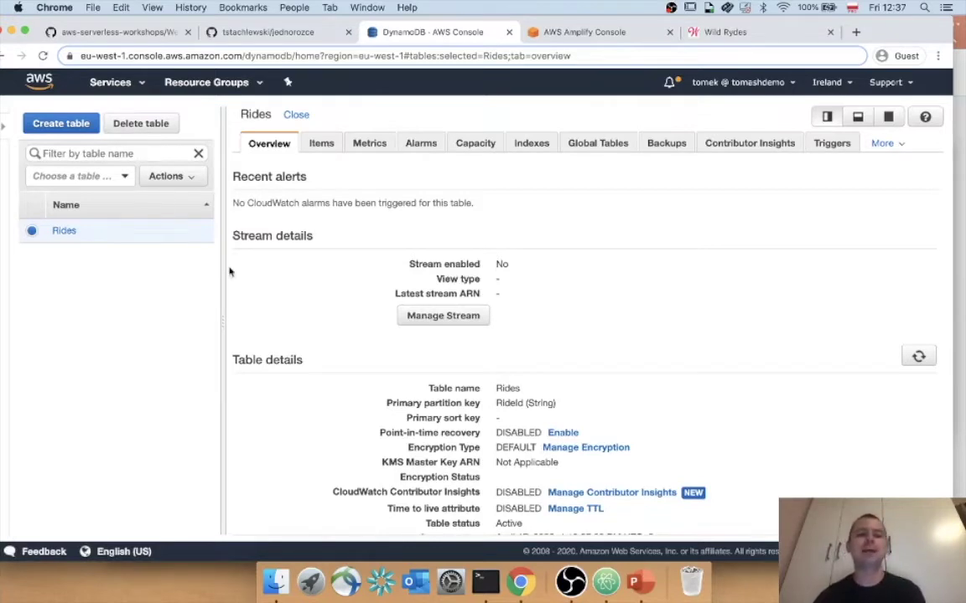
Confirm the Rides table has no items, then open the console home in a new tab left of DynamoDB.
{"action": "left_click", "coordinate": [321, 143]}
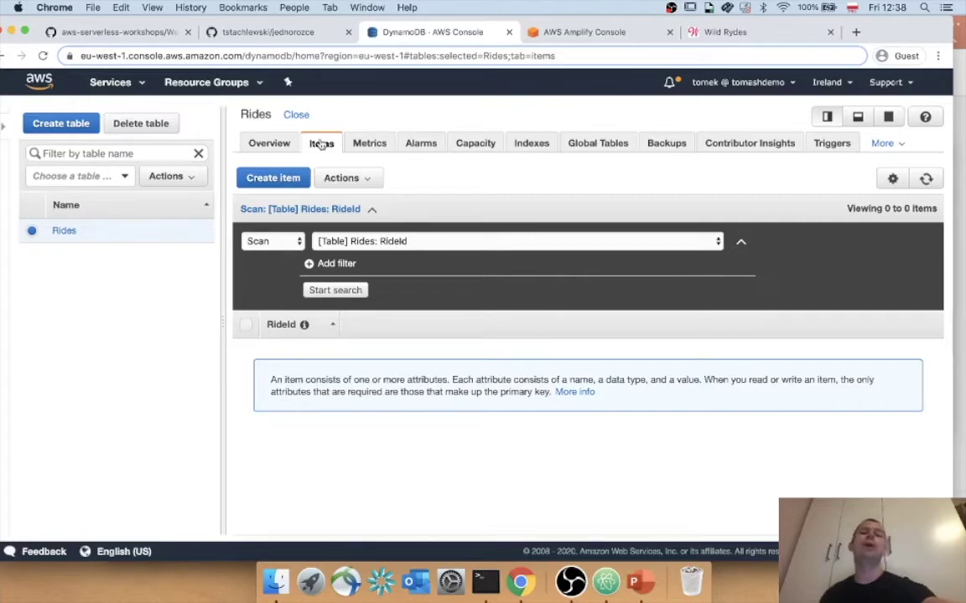
{"action": "right_click", "coordinate": [33, 82]}
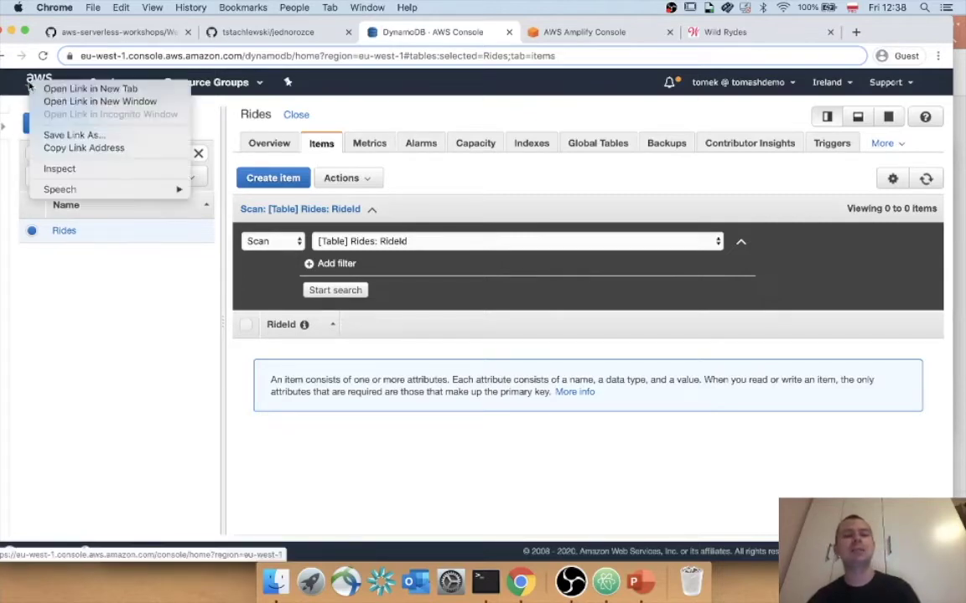
{"action": "left_click", "coordinate": [46, 89]}
{"action": "left_click_drag", "start_coordinate": [511, 32], "coordinate": [425, 34]}
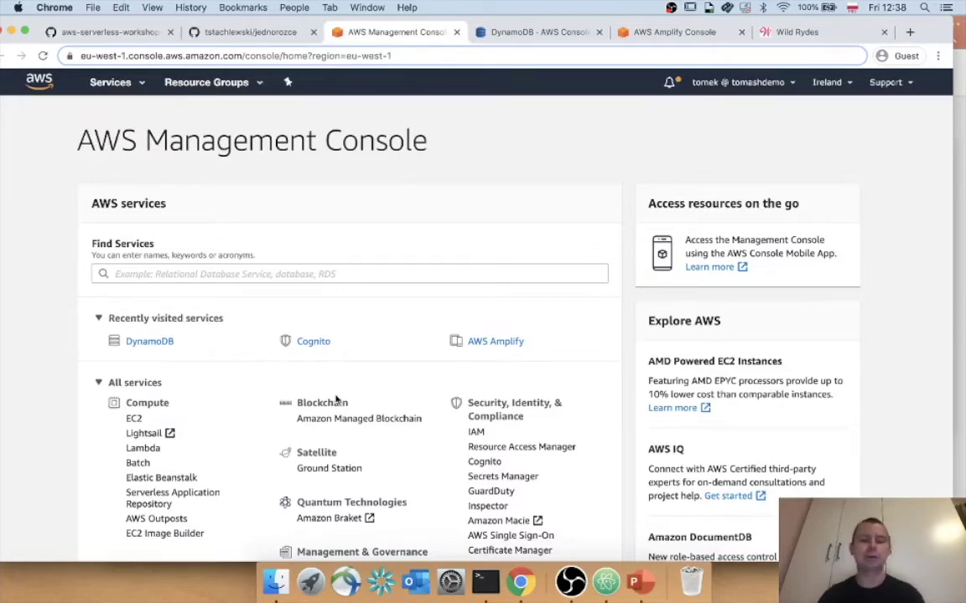
{"action": "left_click", "coordinate": [92, 32]}
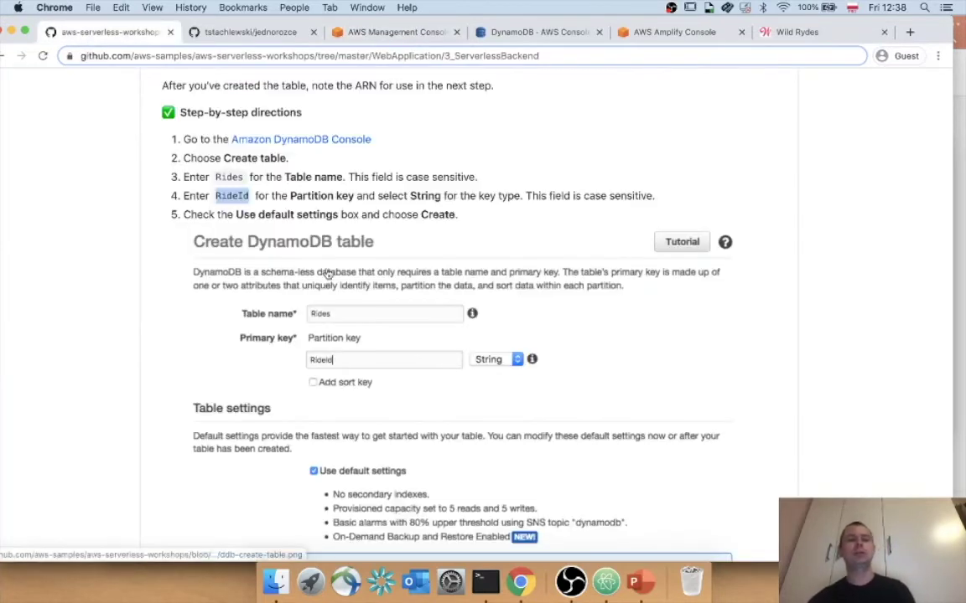
{"action": "scroll", "coordinate": [456, 450], "scroll_direction": "up", "scroll_amount": 10}
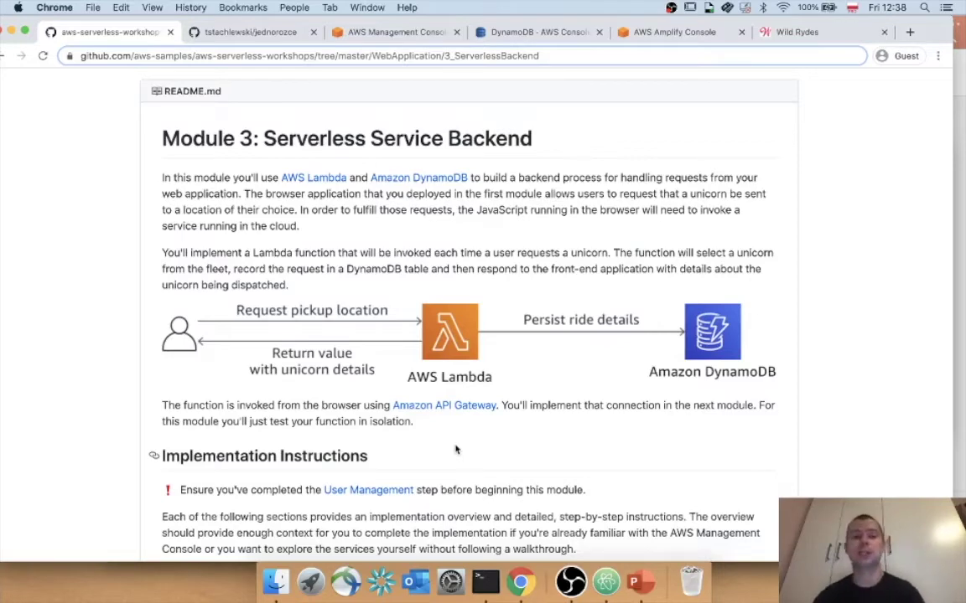
{"action": "left_click", "coordinate": [367, 32]}
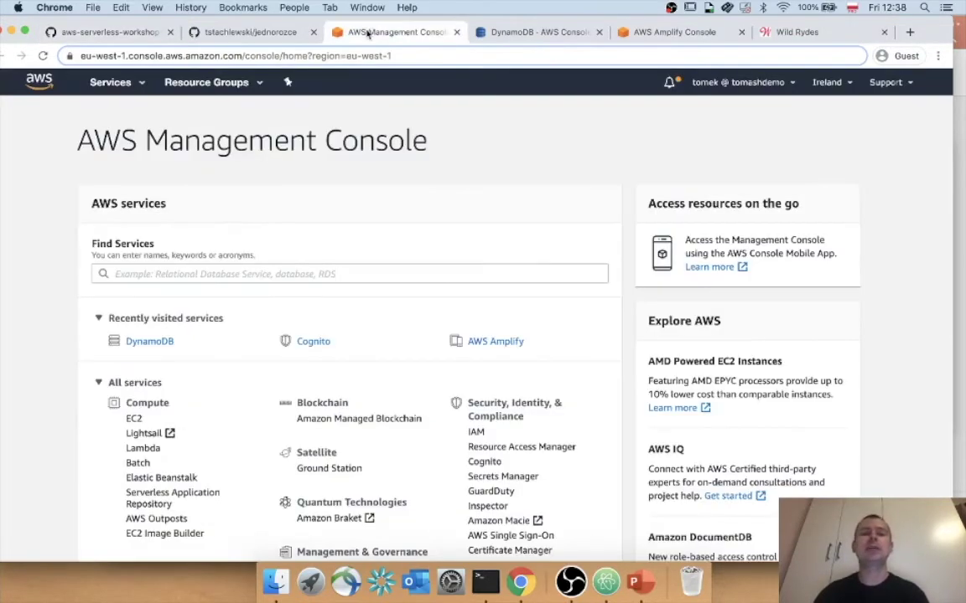
Go to IAM Roles via the service search and start creating a new role.
{"action": "left_click", "coordinate": [329, 273]}
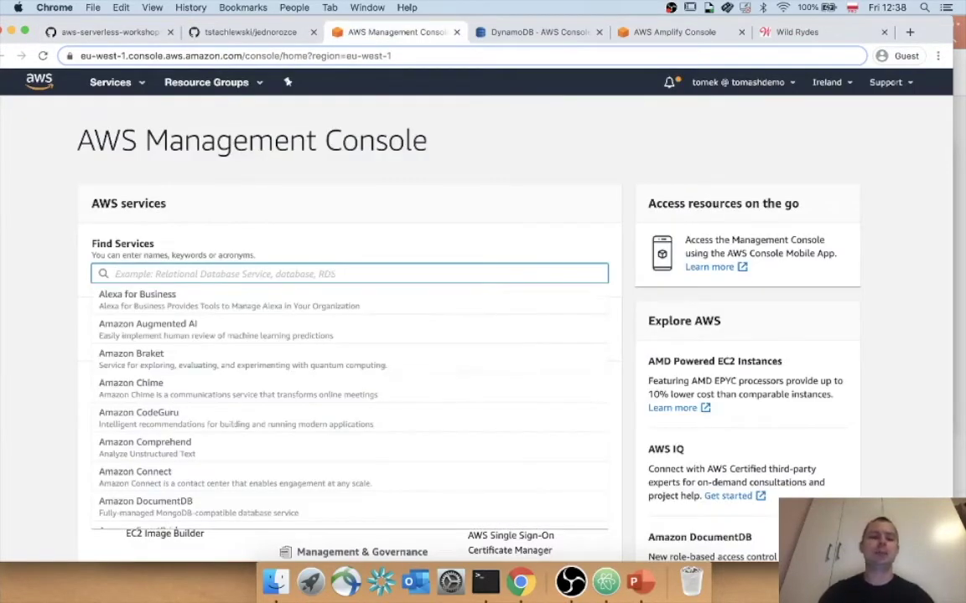
{"action": "type", "text": "IAM"}
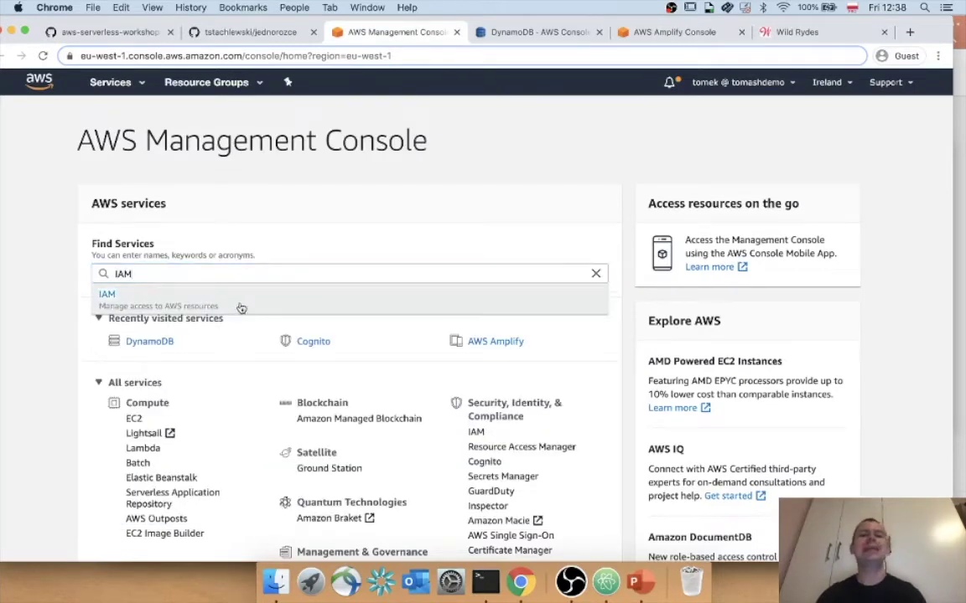
{"action": "left_click", "coordinate": [240, 308]}
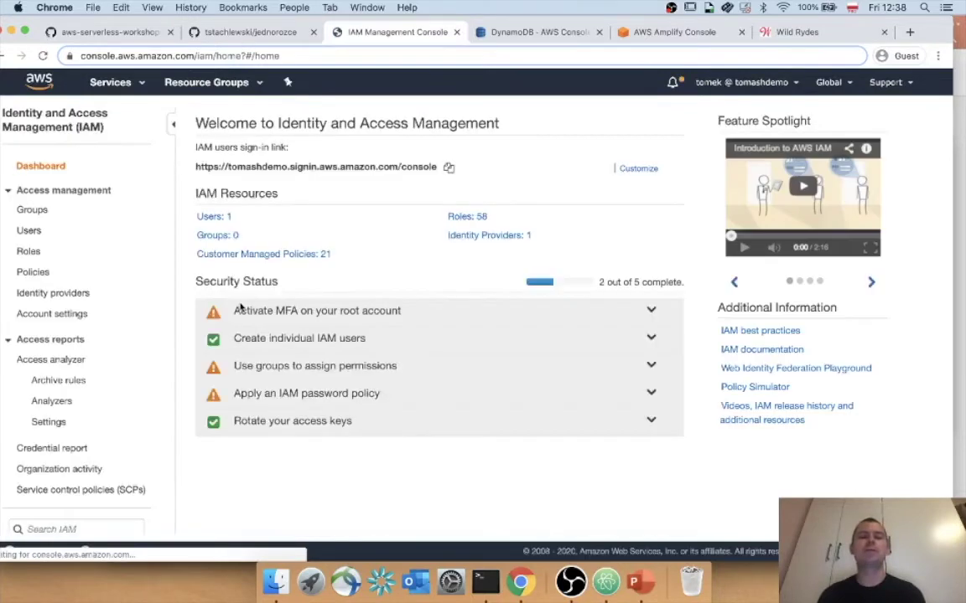
{"action": "left_click", "coordinate": [30, 253]}
{"action": "scroll", "coordinate": [303, 304], "scroll_direction": "down", "scroll_amount": 4}
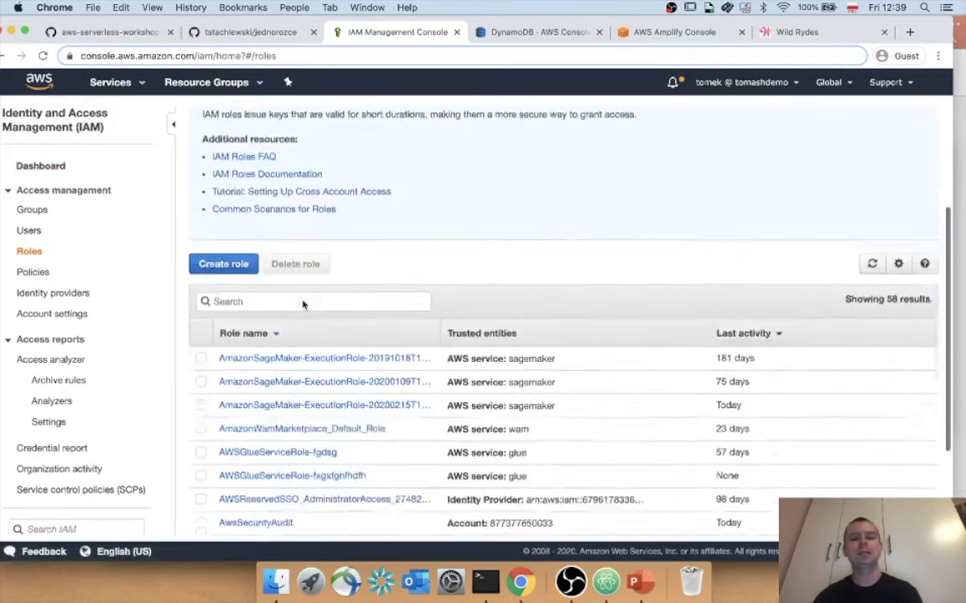
{"action": "scroll", "coordinate": [303, 304], "scroll_direction": "down", "scroll_amount": 3}
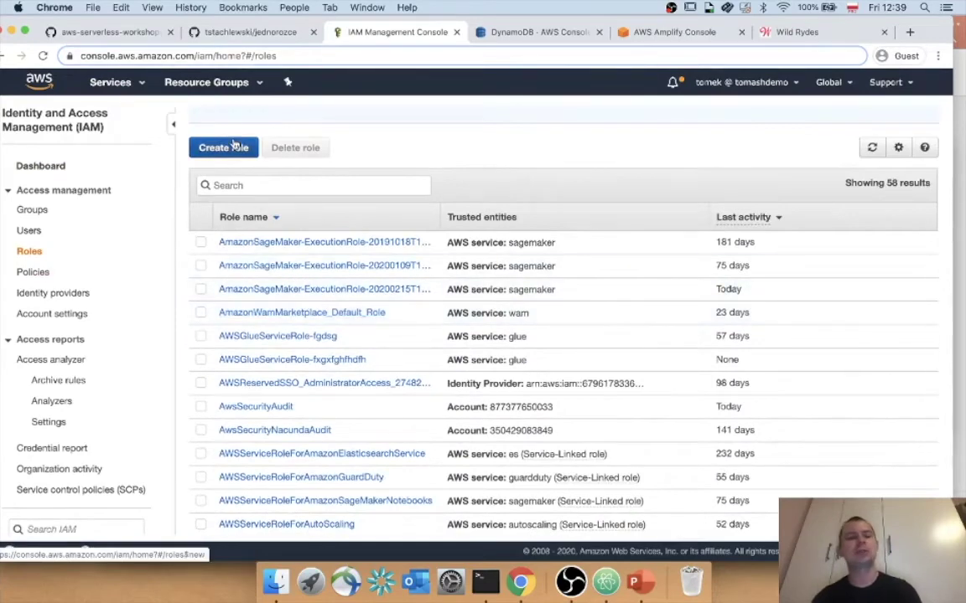
{"action": "left_click", "coordinate": [224, 148]}
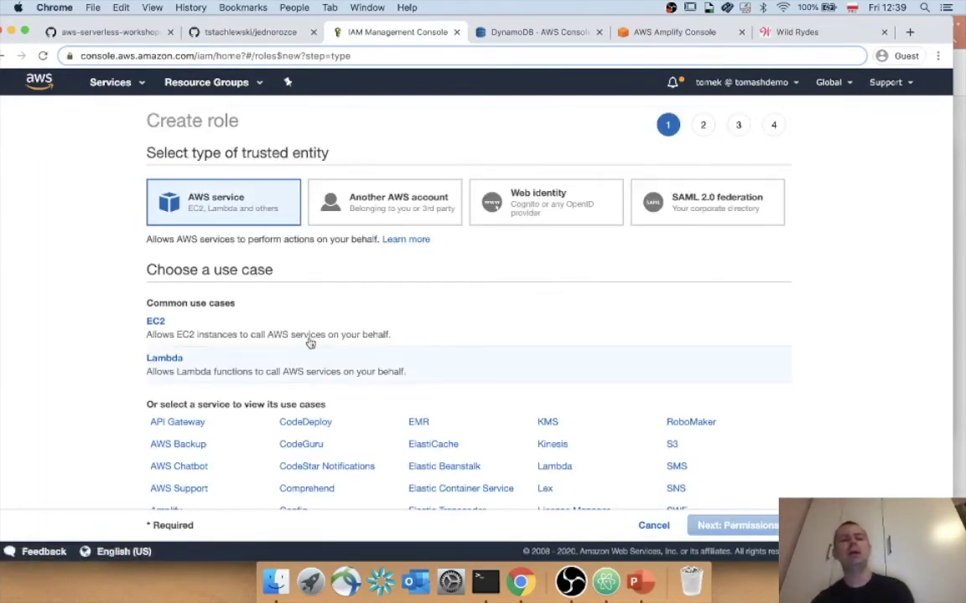
Choose Lambda as the trusted AWS service use case for the role.
{"action": "left_click", "coordinate": [305, 384]}
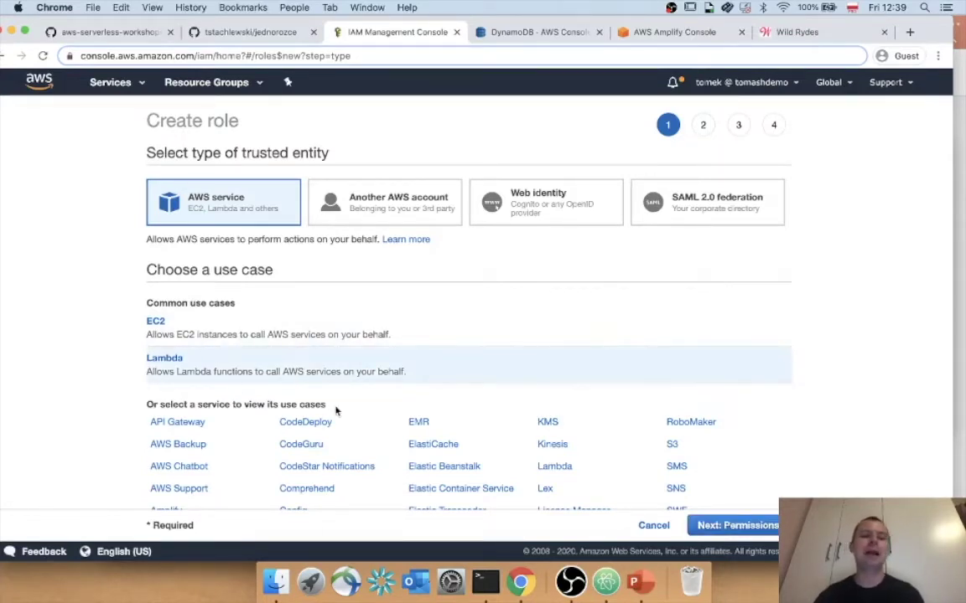
{"action": "scroll", "coordinate": [388, 405], "scroll_direction": "down", "scroll_amount": 3}
{"action": "left_click", "coordinate": [729, 531]}
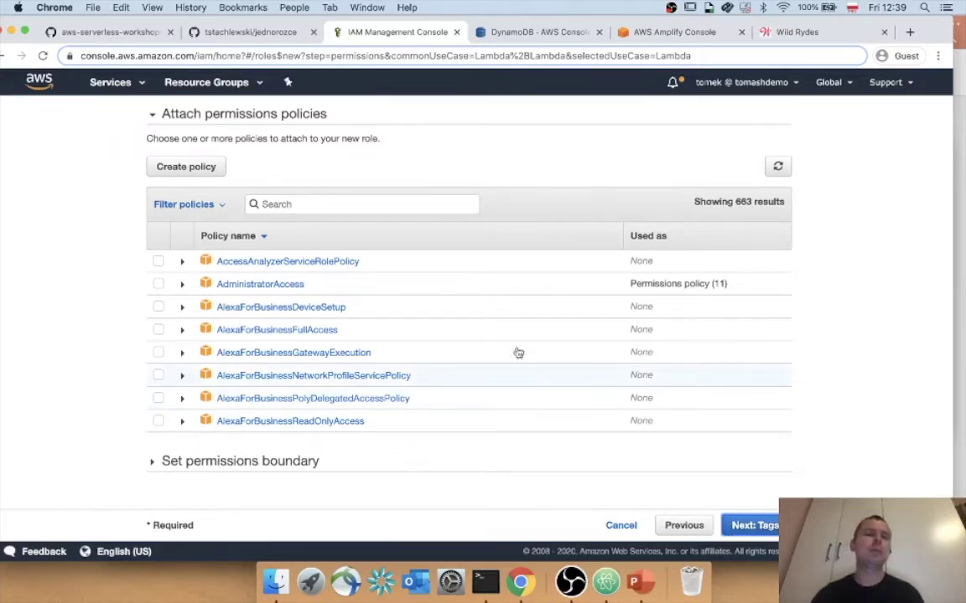
Attach the AWSLambdaBasicExecutionRole policy and skip tags to reach the Review step.
{"action": "left_click", "coordinate": [332, 205]}
{"action": "type", "text": "dyna"}
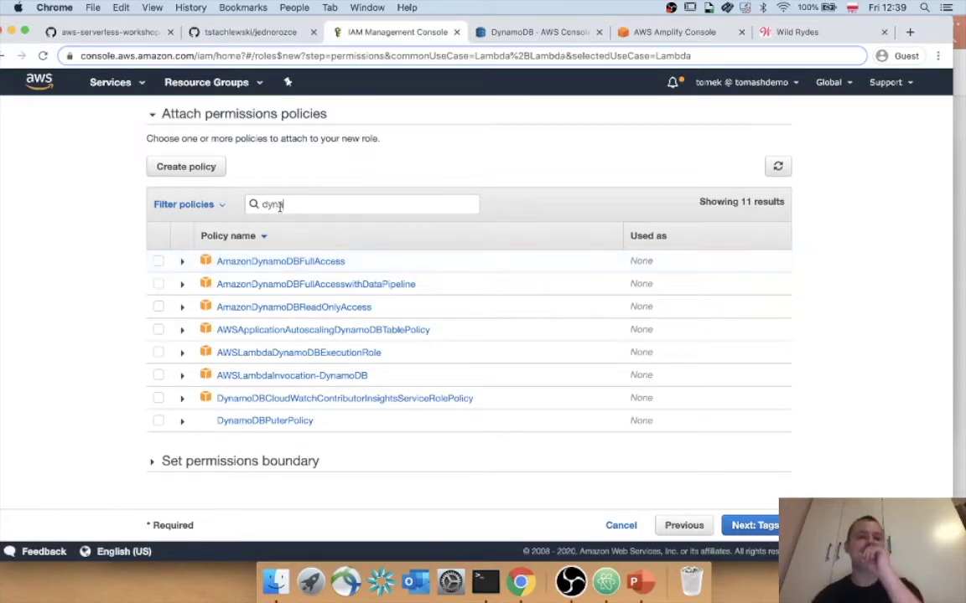
{"action": "left_click_drag", "start_coordinate": [283, 204], "coordinate": [181, 207]}
{"action": "key", "text": "BackSpace"}
{"action": "type", "text": "Basic"}
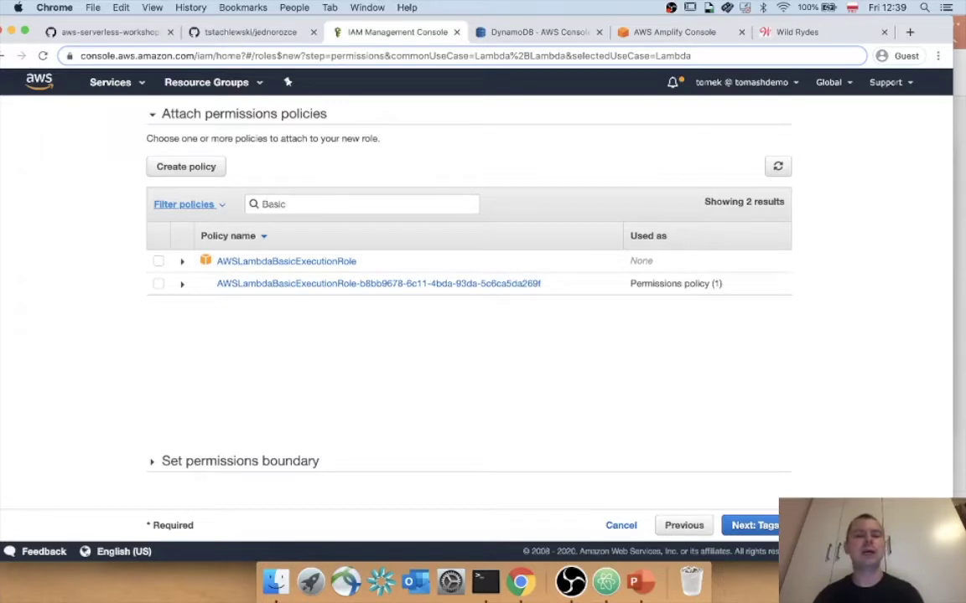
{"action": "left_click", "coordinate": [158, 262]}
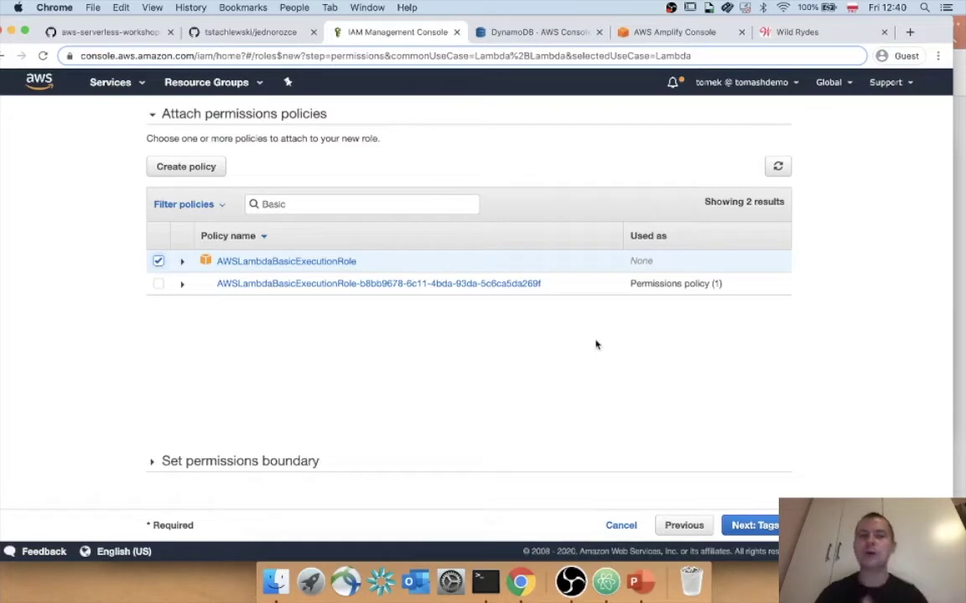
{"action": "left_click", "coordinate": [739, 524]}
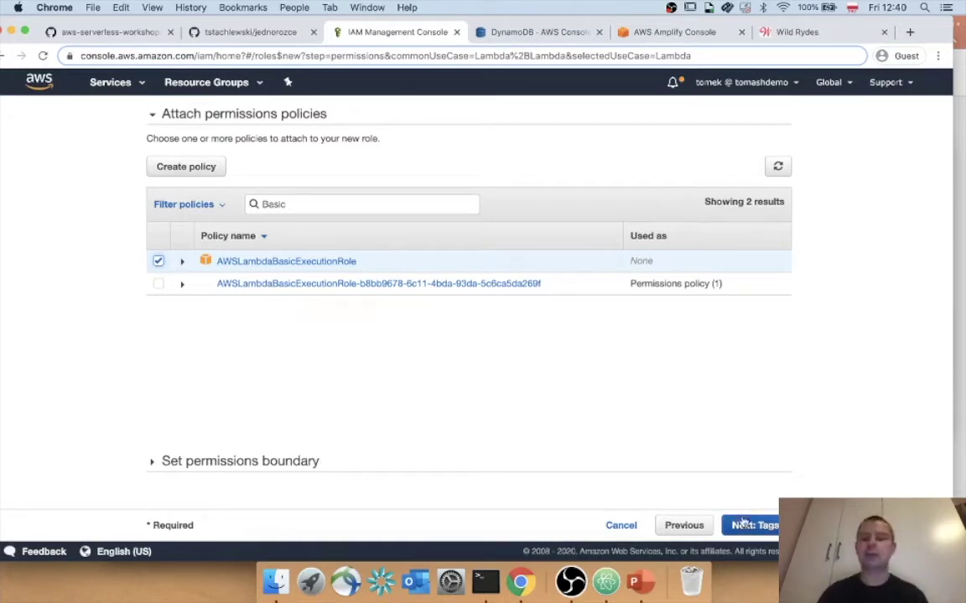
{"action": "left_click", "coordinate": [742, 524]}
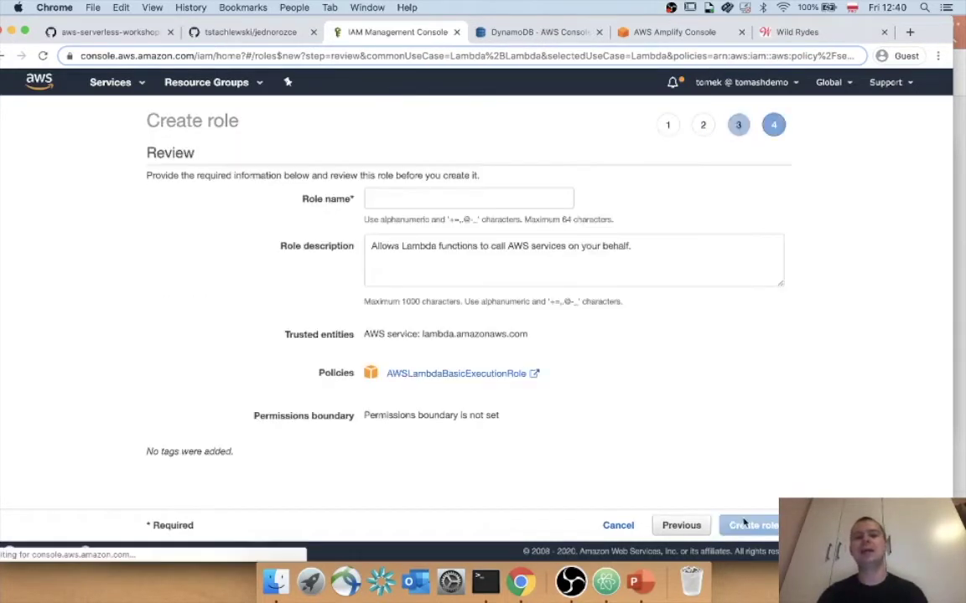
Name the new role JednorozceLambdaRole and create it.
{"action": "left_click", "coordinate": [405, 196]}
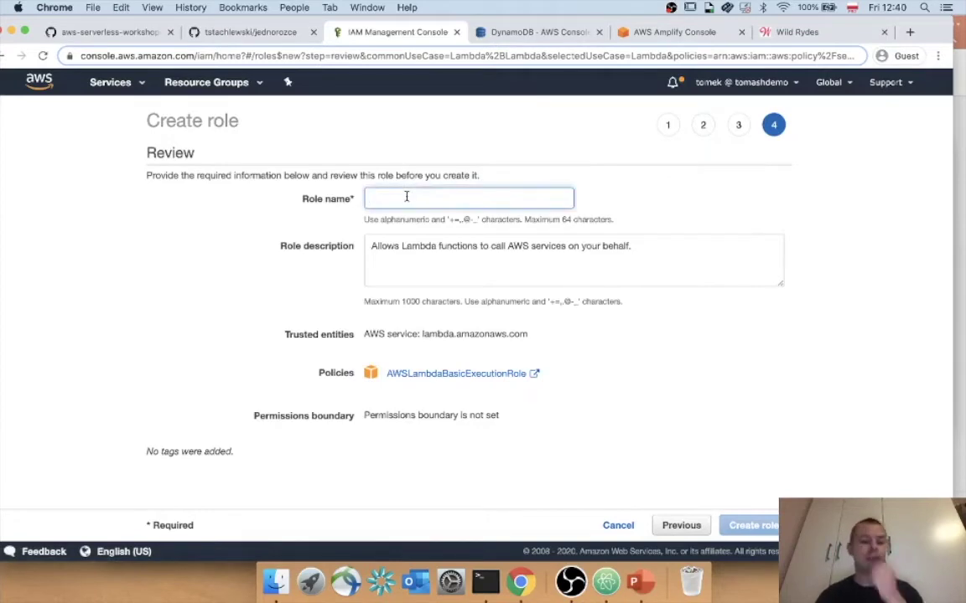
{"action": "type", "text": "Jedno"}
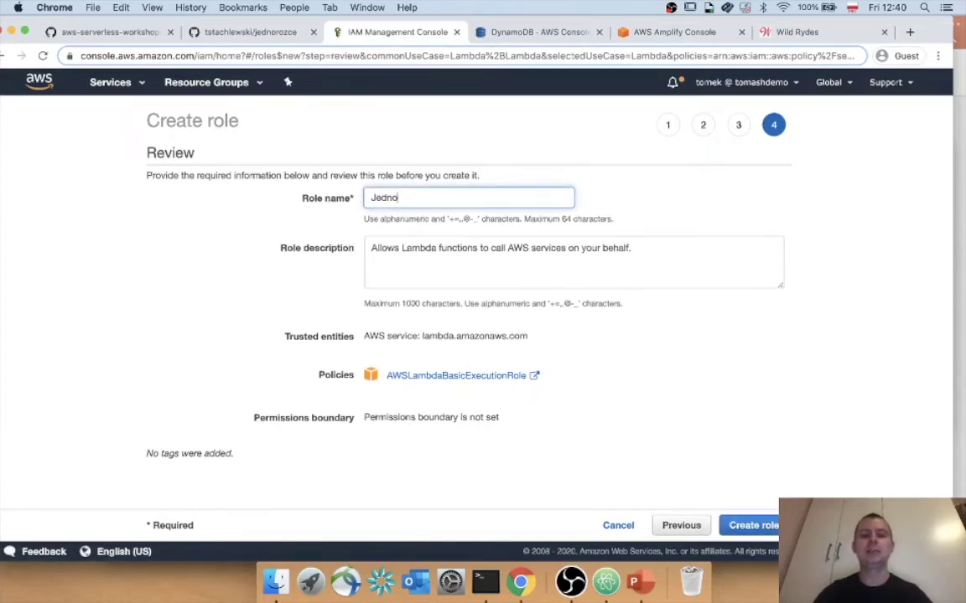
{"action": "type", "text": "rozceRole"}
{"action": "key", "text": "BackSpace"}
{"action": "key", "text": "BackSpace"}
{"action": "key", "text": "BackSpace"}
{"action": "key", "text": "BackSpace"}
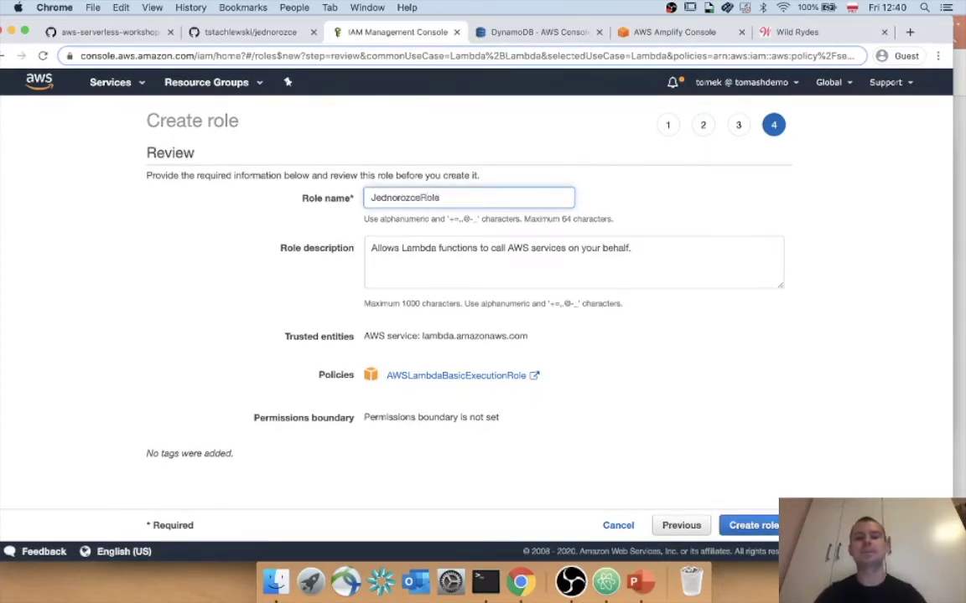
{"action": "type", "text": "LambdaRole"}
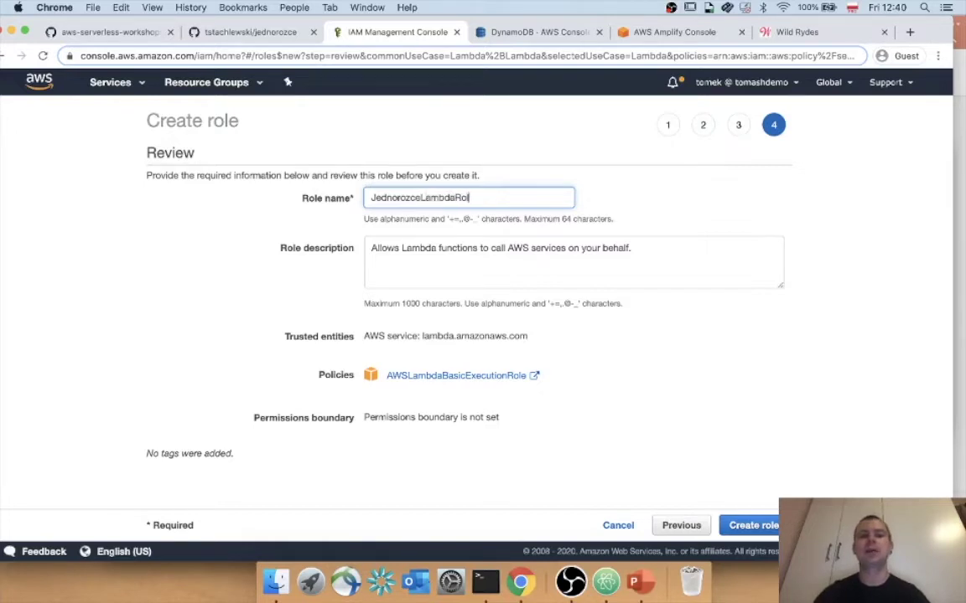
{"action": "left_click", "coordinate": [745, 524]}
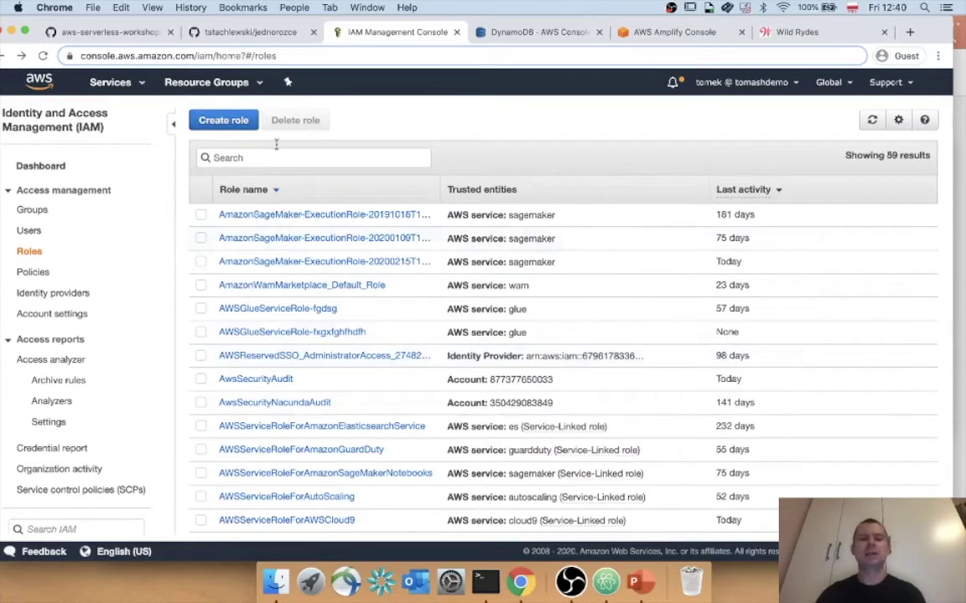
Filter roles by 'Jed', open JednorozceLambdaRole, and start adding an inline policy.
{"action": "left_click", "coordinate": [274, 158]}
{"action": "type", "text": "Jed"}
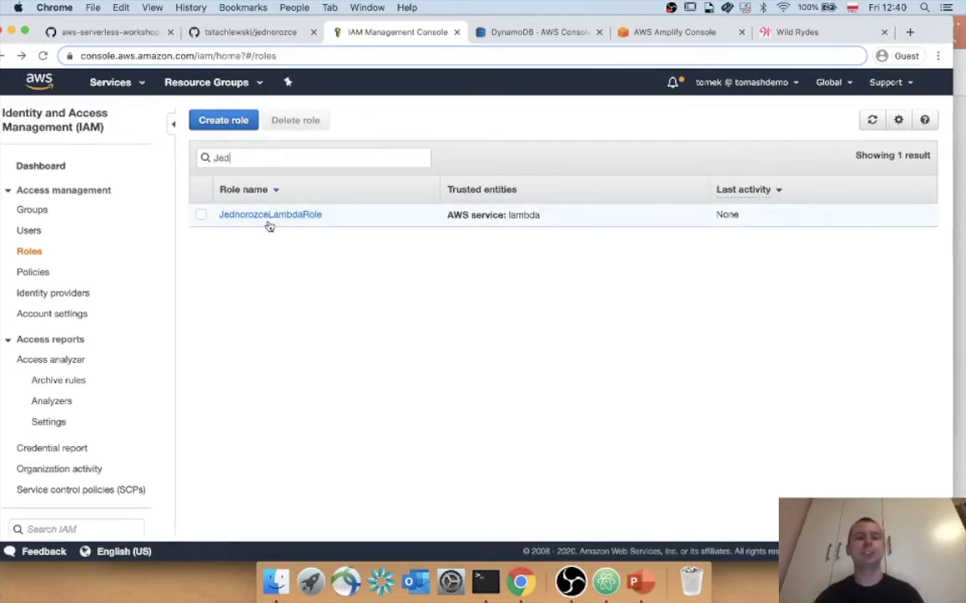
{"action": "left_click", "coordinate": [271, 217]}
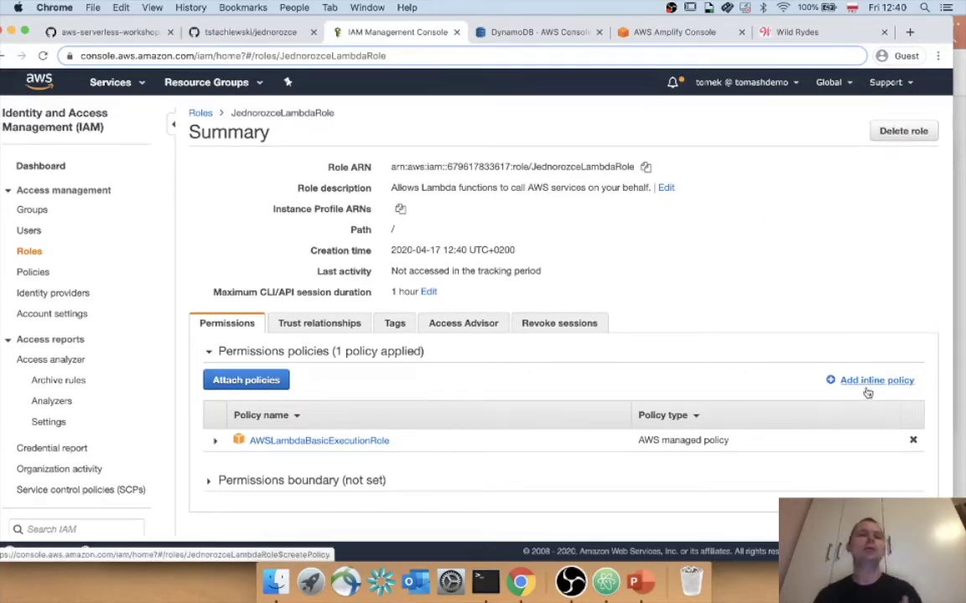
{"action": "left_click", "coordinate": [868, 381]}
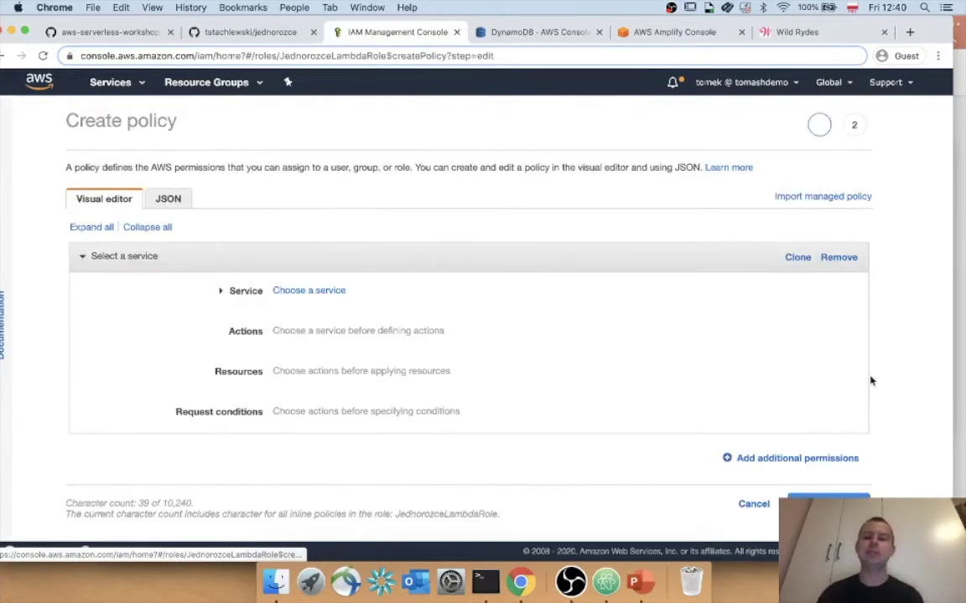
Choose DynamoDB as the policy service and allow the PutItem action.
{"action": "scroll", "coordinate": [324, 250], "scroll_direction": "down", "scroll_amount": 1}
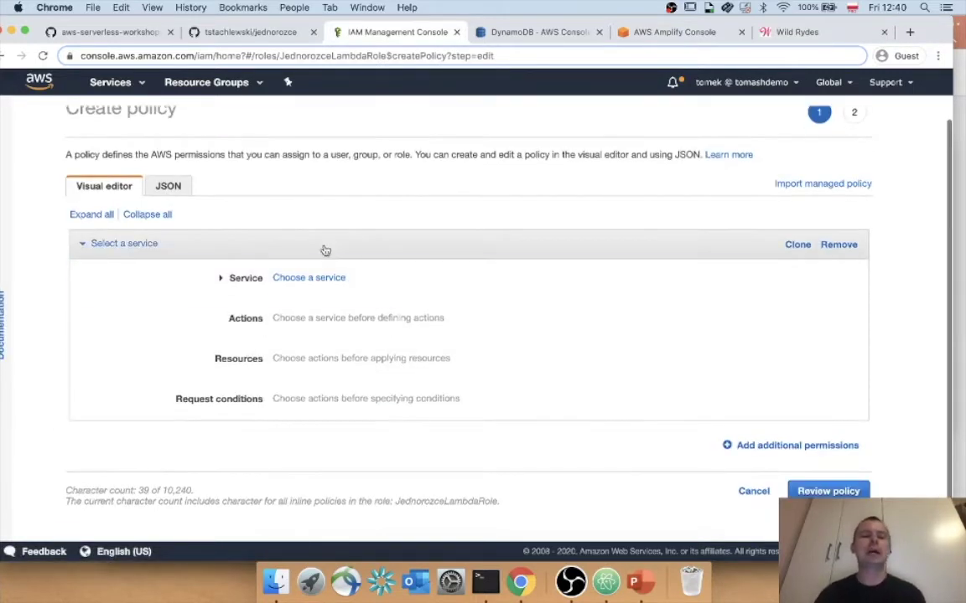
{"action": "left_click", "coordinate": [293, 278]}
{"action": "left_click", "coordinate": [291, 299]}
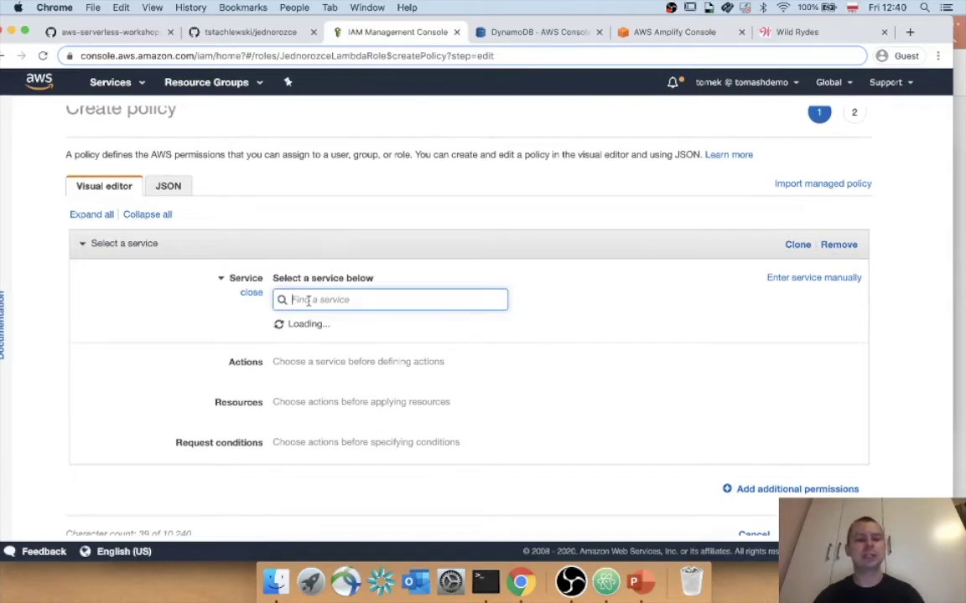
{"action": "type", "text": "dyna"}
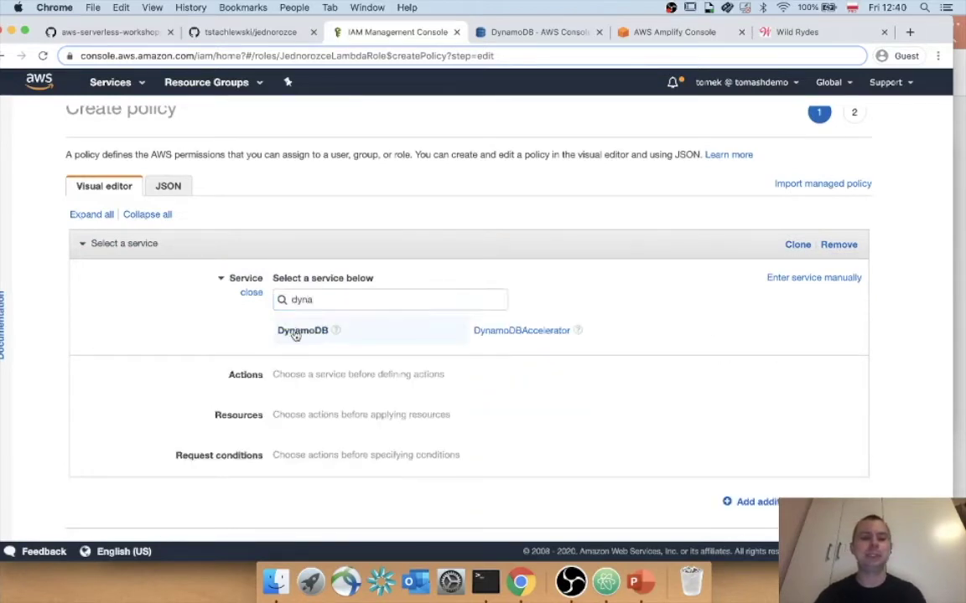
{"action": "left_click", "coordinate": [297, 333]}
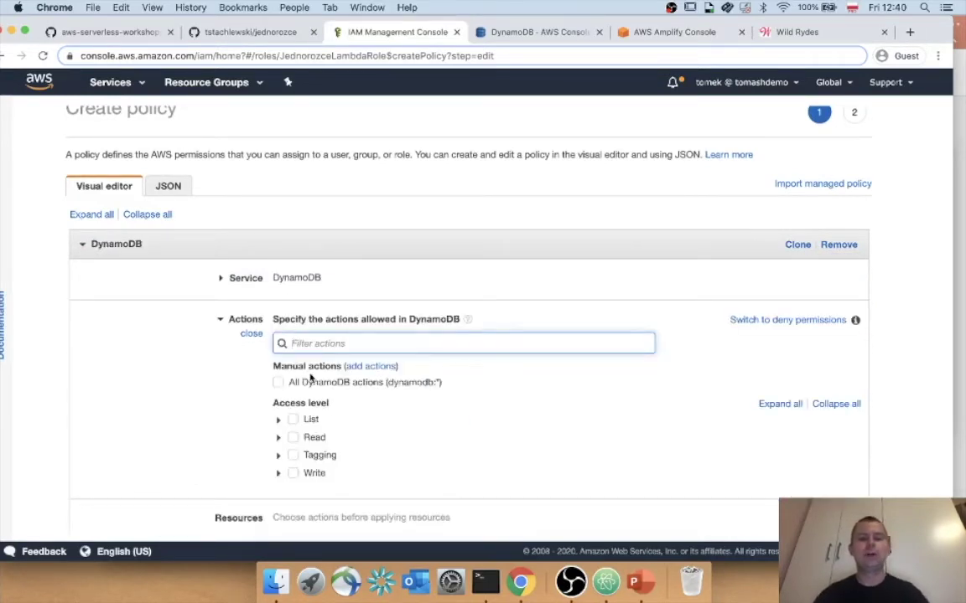
{"action": "type", "text": "put"}
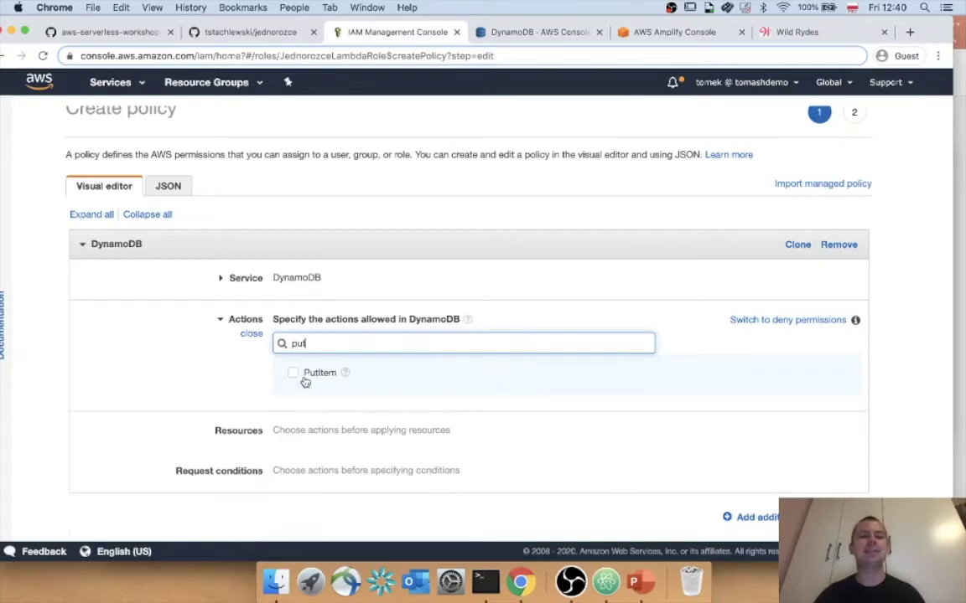
{"action": "left_click", "coordinate": [293, 373]}
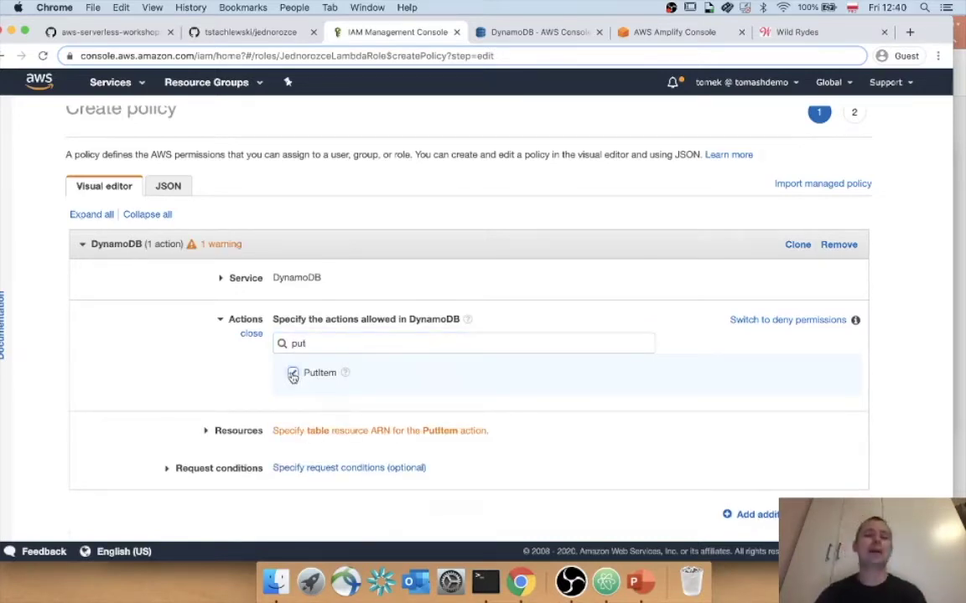
Restrict PutItem to the Rides table ARN in region eu-west-1.
{"action": "left_click", "coordinate": [328, 432]}
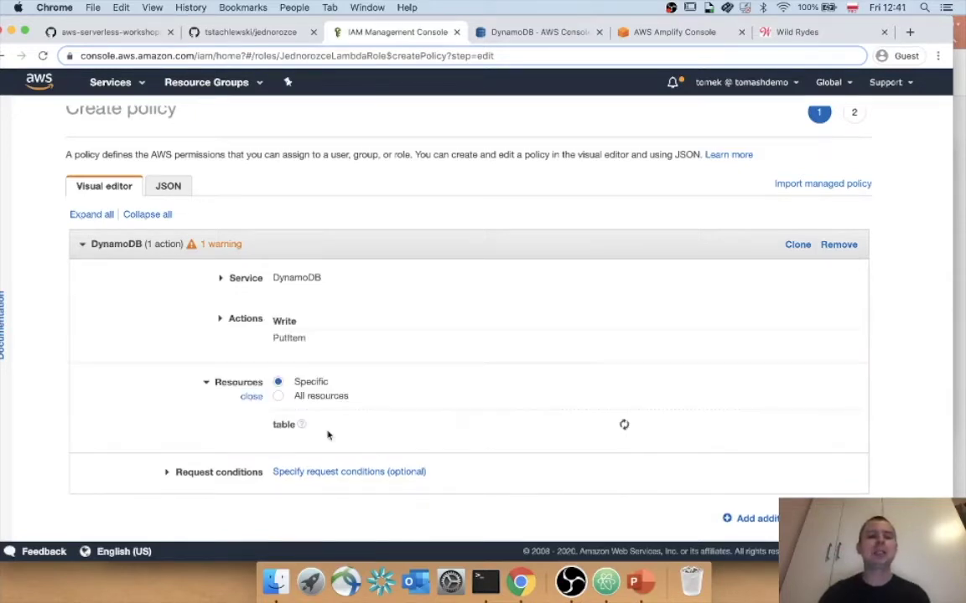
{"action": "left_click", "coordinate": [317, 396]}
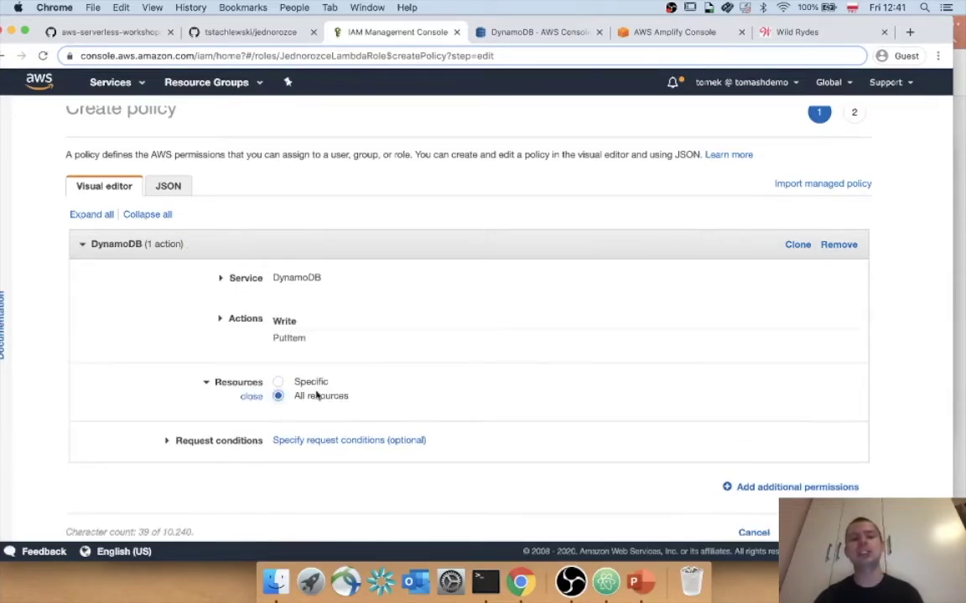
{"action": "left_click", "coordinate": [306, 383]}
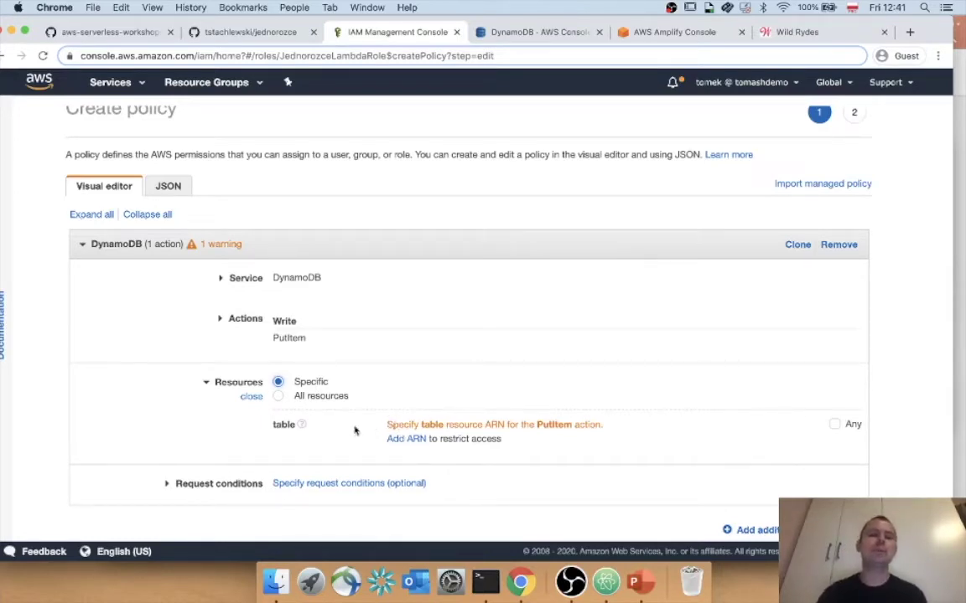
{"action": "left_click", "coordinate": [407, 439]}
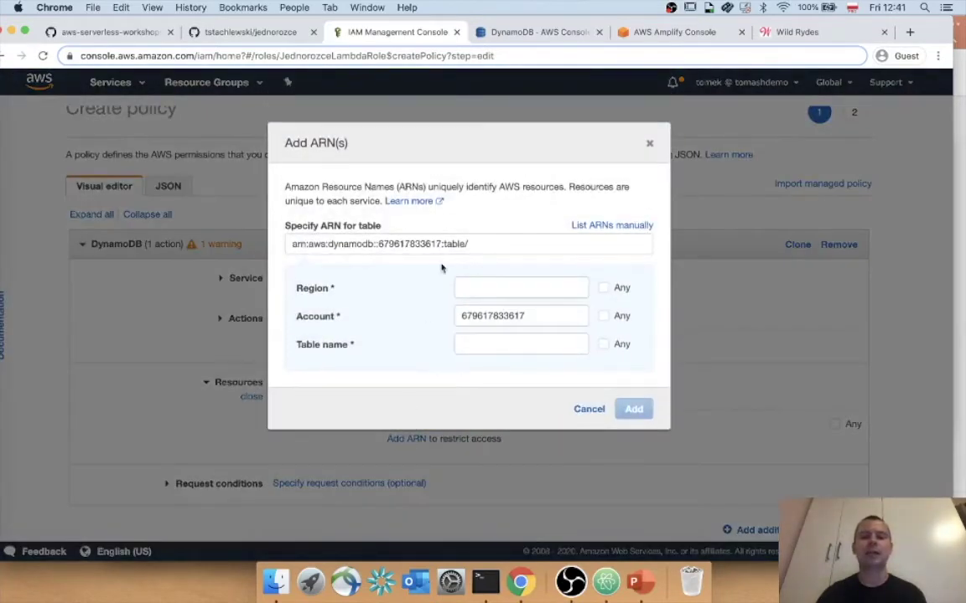
{"action": "left_click", "coordinate": [539, 33]}
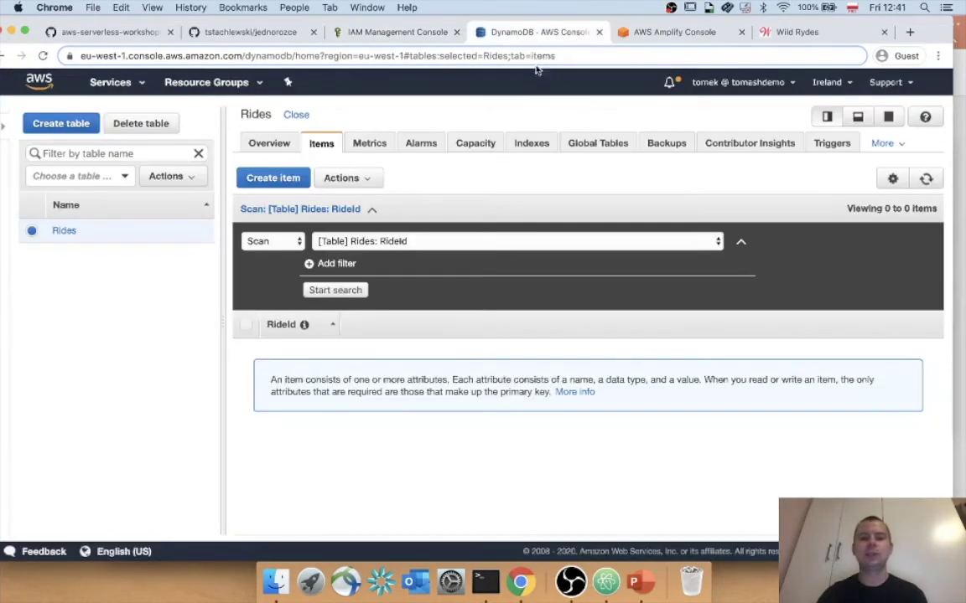
{"action": "double_click", "coordinate": [258, 115]}
{"action": "key", "text": "ctrl+c"}
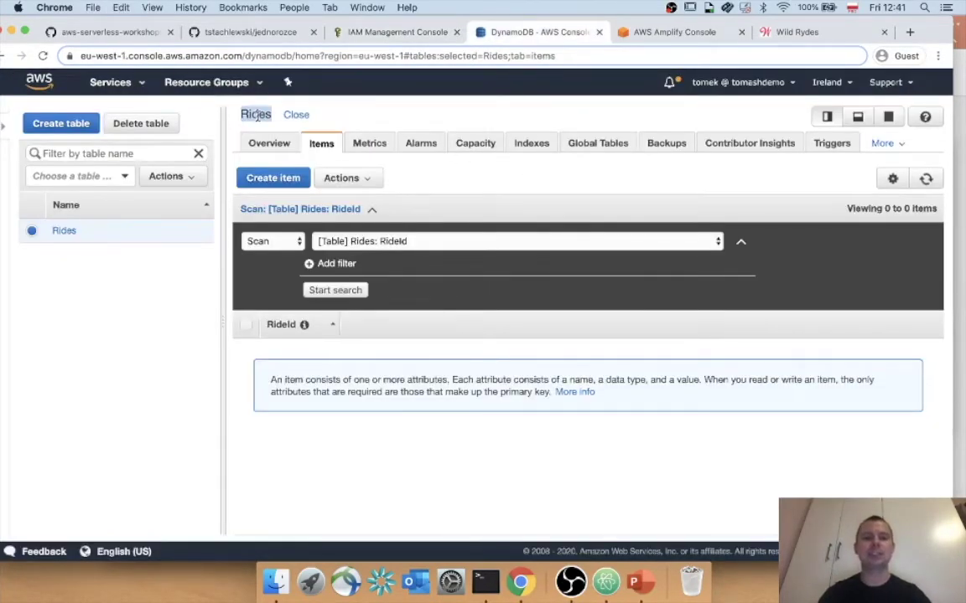
{"action": "left_click", "coordinate": [359, 33]}
{"action": "left_click", "coordinate": [499, 345]}
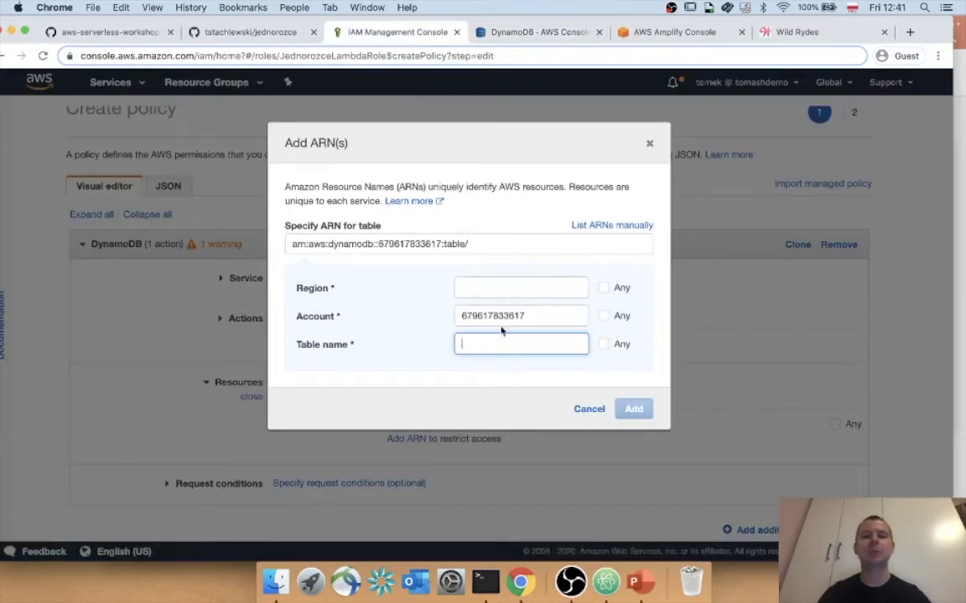
{"action": "key", "text": "ctrl+v"}
{"action": "left_click", "coordinate": [499, 289]}
{"action": "type", "text": "eu"}
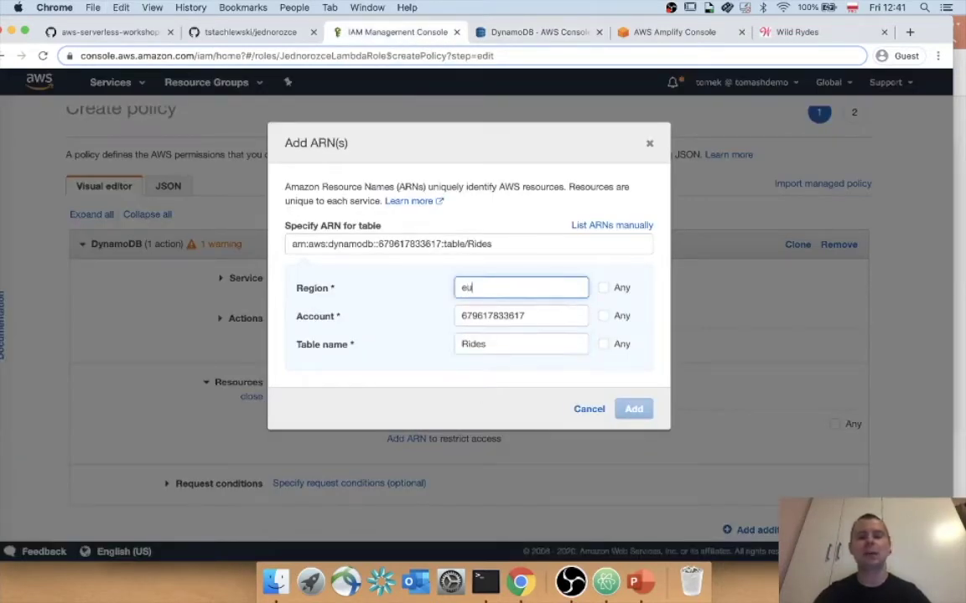
{"action": "type", "text": "-west-1"}
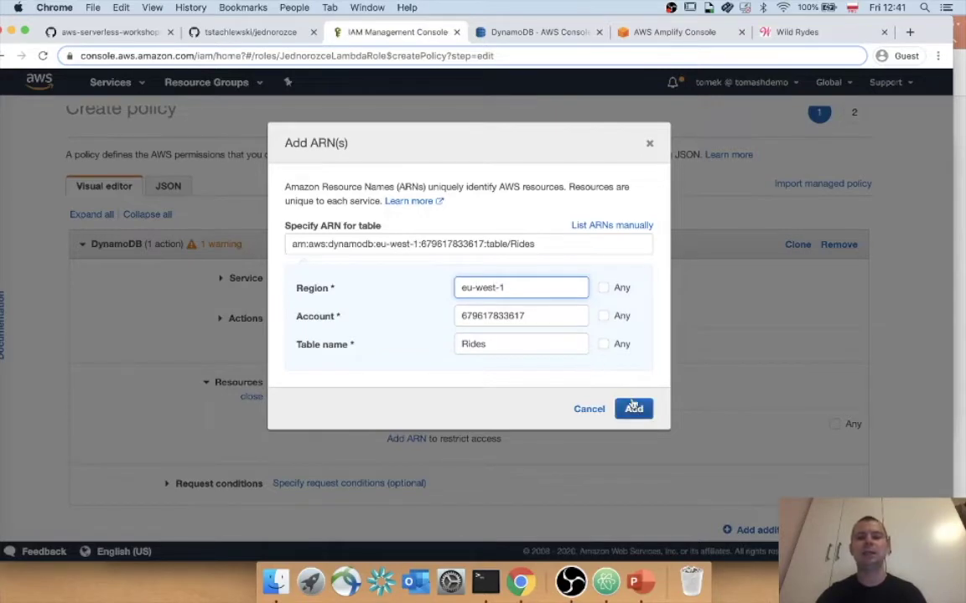
{"action": "left_click", "coordinate": [633, 407]}
Review and create the inline policy DostepDoBazyJednorozcow, then return to the console home.
{"action": "scroll", "coordinate": [632, 403], "scroll_direction": "down", "scroll_amount": 3}
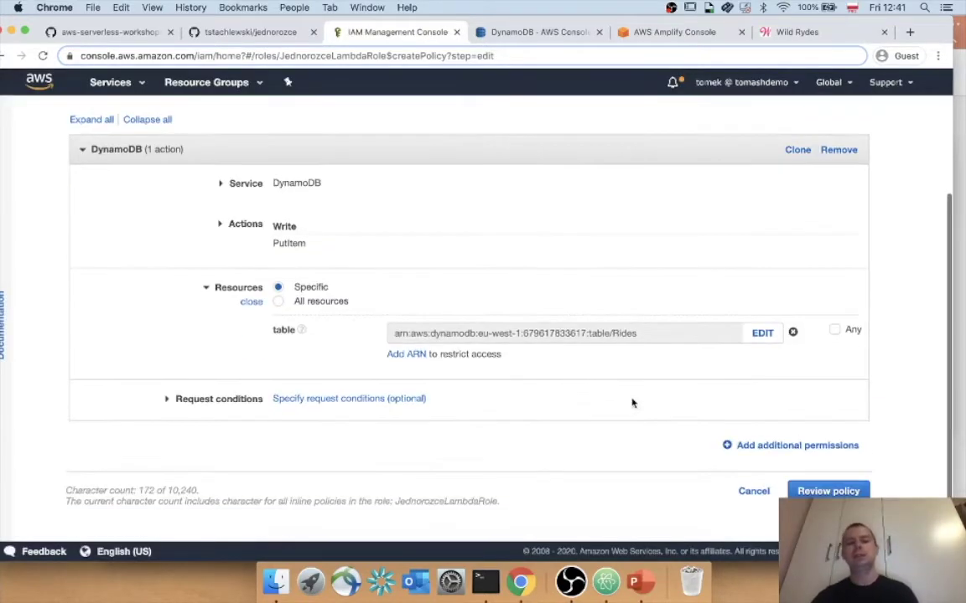
{"action": "left_click", "coordinate": [853, 492]}
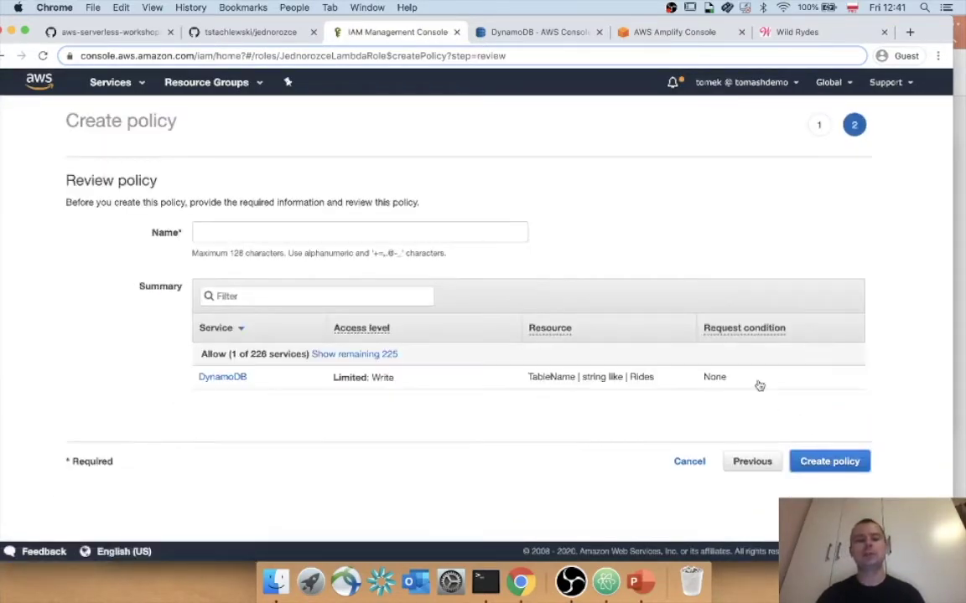
{"action": "left_click", "coordinate": [400, 233]}
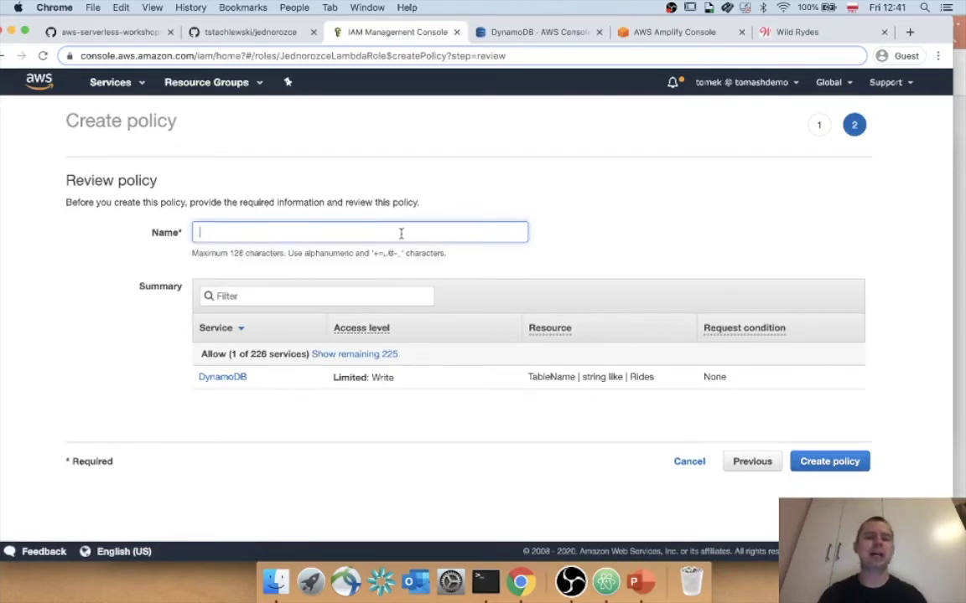
{"action": "type", "text": "DostepDoB"}
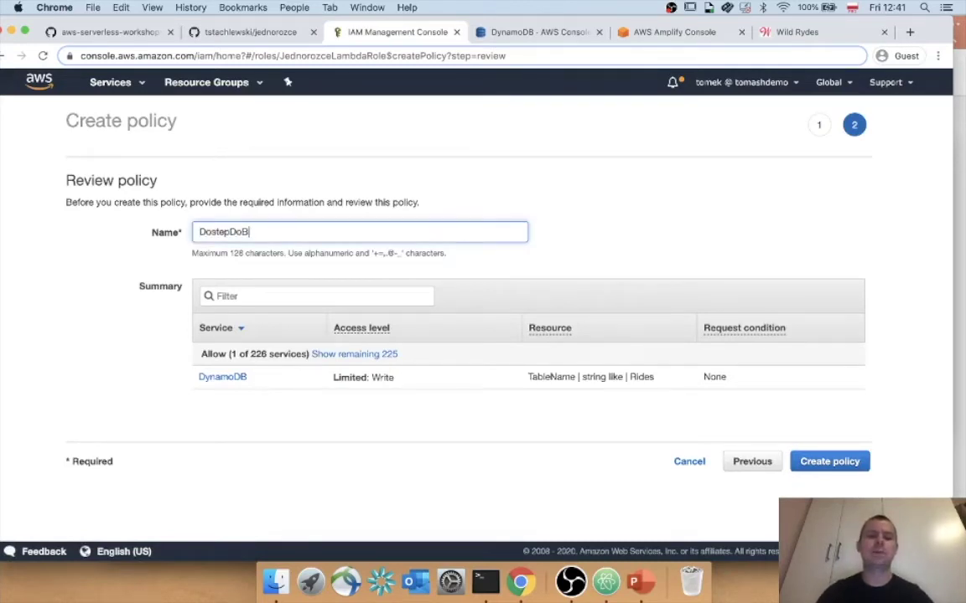
{"action": "type", "text": "azyJednorozcow"}
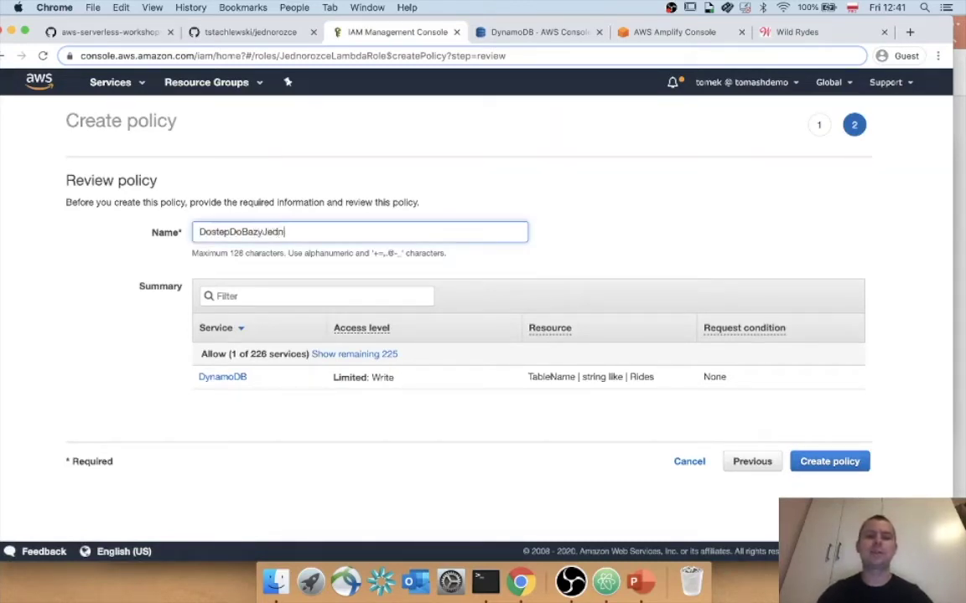
{"action": "key", "text": "BackSpace"}
{"action": "key", "text": "BackSpace"}
{"action": "key", "text": "BackSpace"}
{"action": "key", "text": "BackSpace"}
{"action": "key", "text": "BackSpace"}
{"action": "key", "text": "BackSpace"}
{"action": "key", "text": "BackSpace"}
{"action": "key", "text": "BackSpace"}
{"action": "type", "text": "dno"}
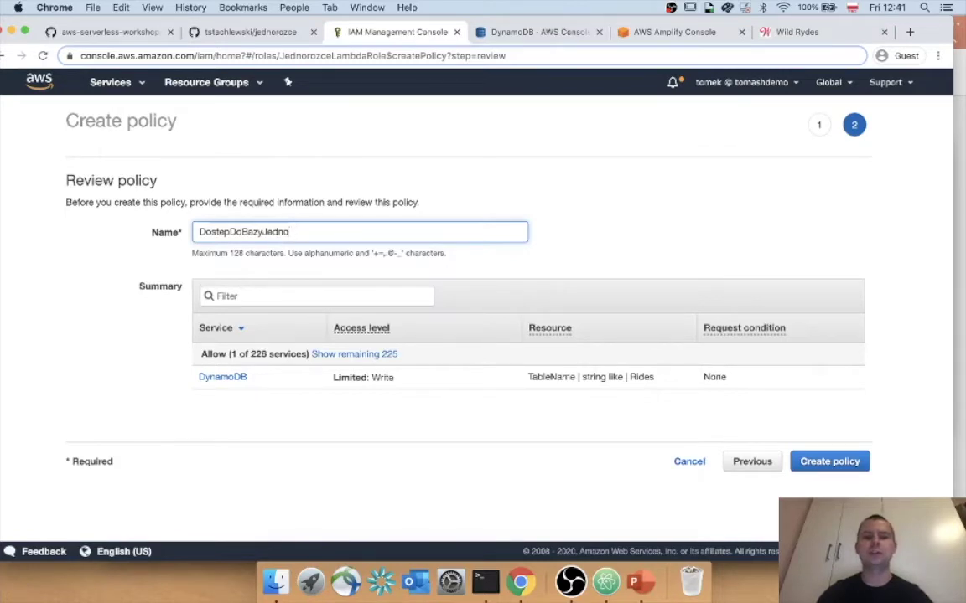
{"action": "type", "text": "rozcow"}
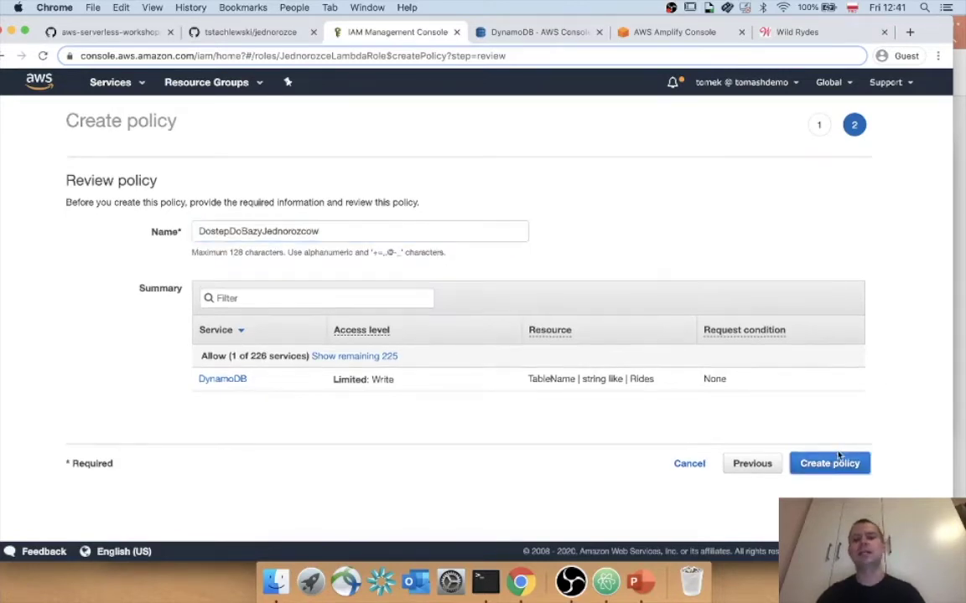
{"action": "left_click", "coordinate": [836, 463]}
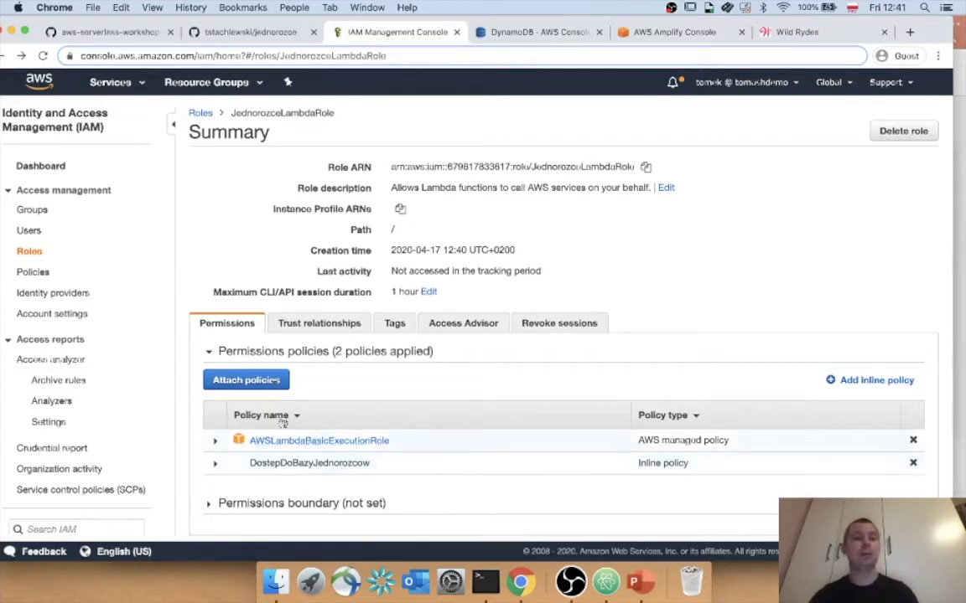
{"action": "left_click", "coordinate": [42, 84]}
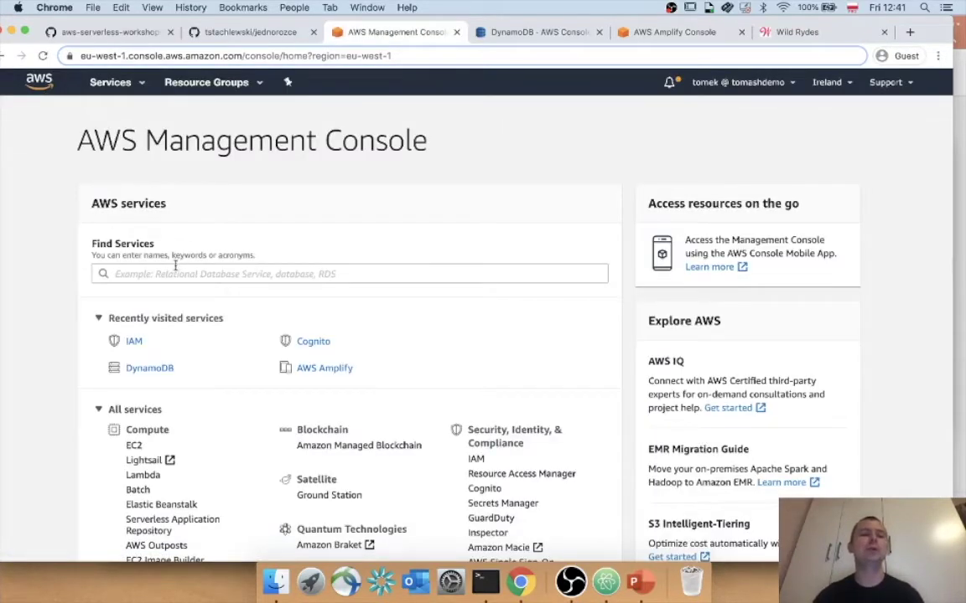
In the Lambda console, start a new function named JednorozceLogika.
{"action": "left_click", "coordinate": [159, 273]}
{"action": "type", "text": "lamb"}
{"action": "left_click", "coordinate": [177, 293]}
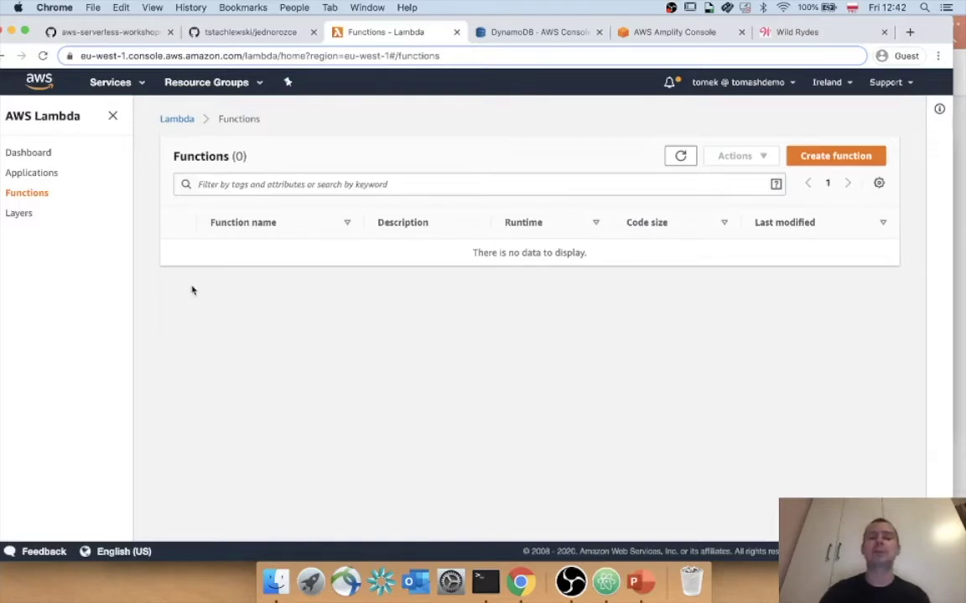
{"action": "left_click", "coordinate": [813, 156]}
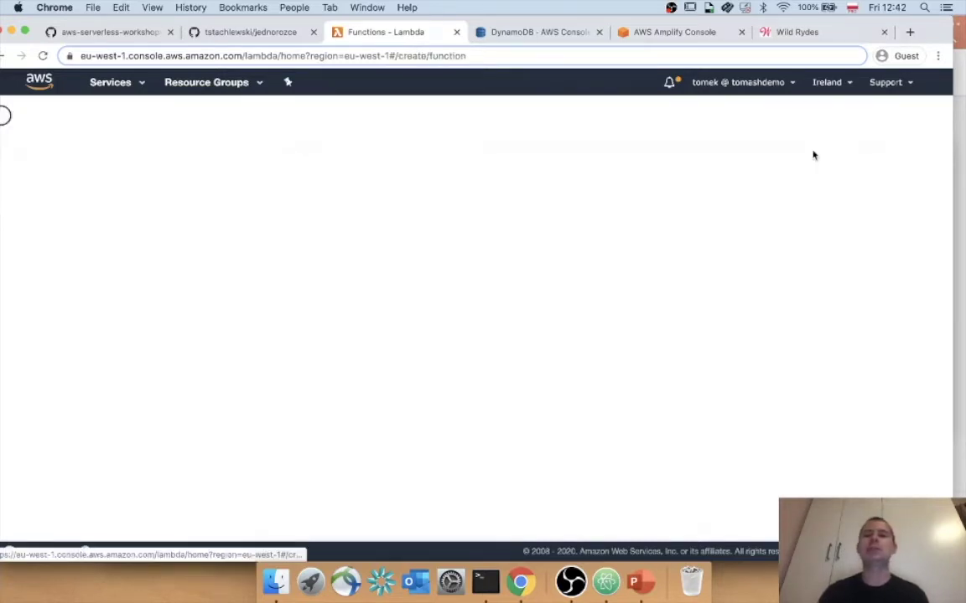
{"action": "scroll", "coordinate": [813, 155], "scroll_direction": "down", "scroll_amount": 3}
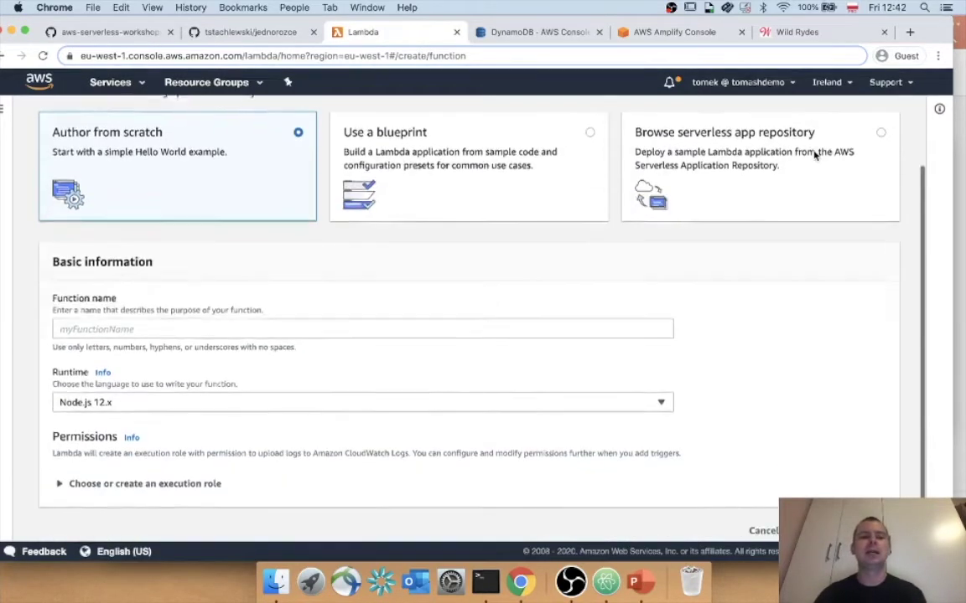
{"action": "left_click", "coordinate": [115, 315]}
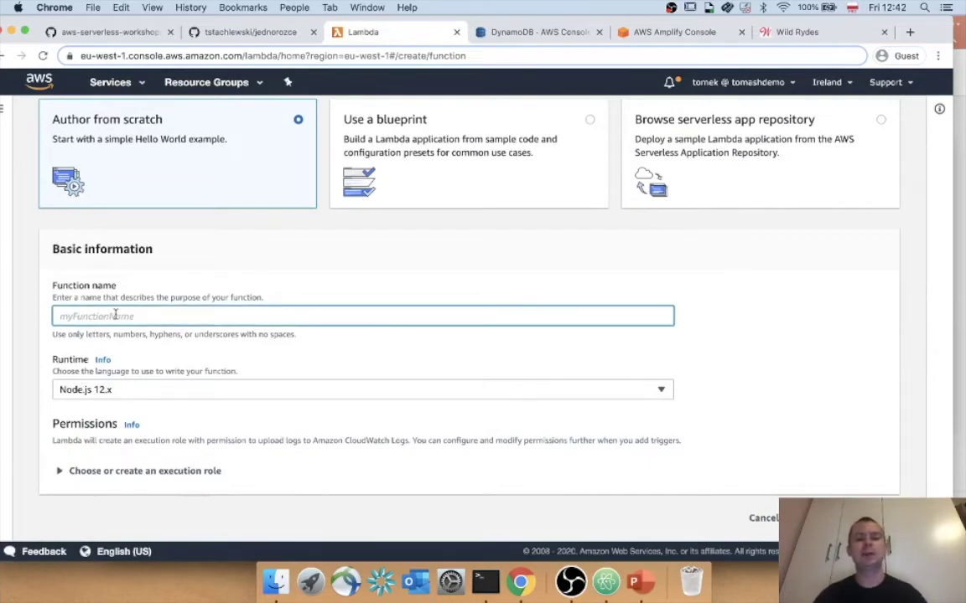
{"action": "type", "text": "Jedno"}
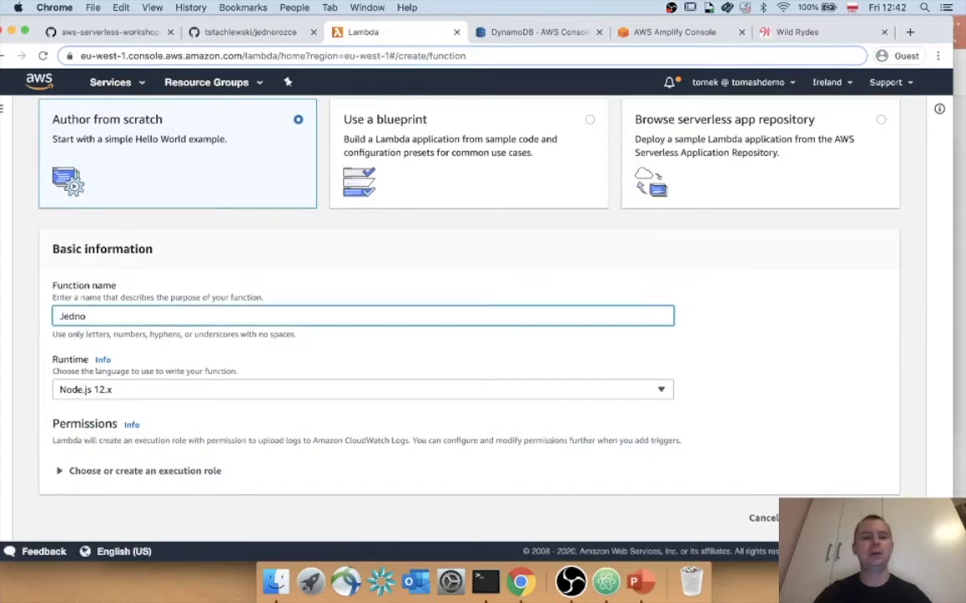
{"action": "type", "text": "rozceL"}
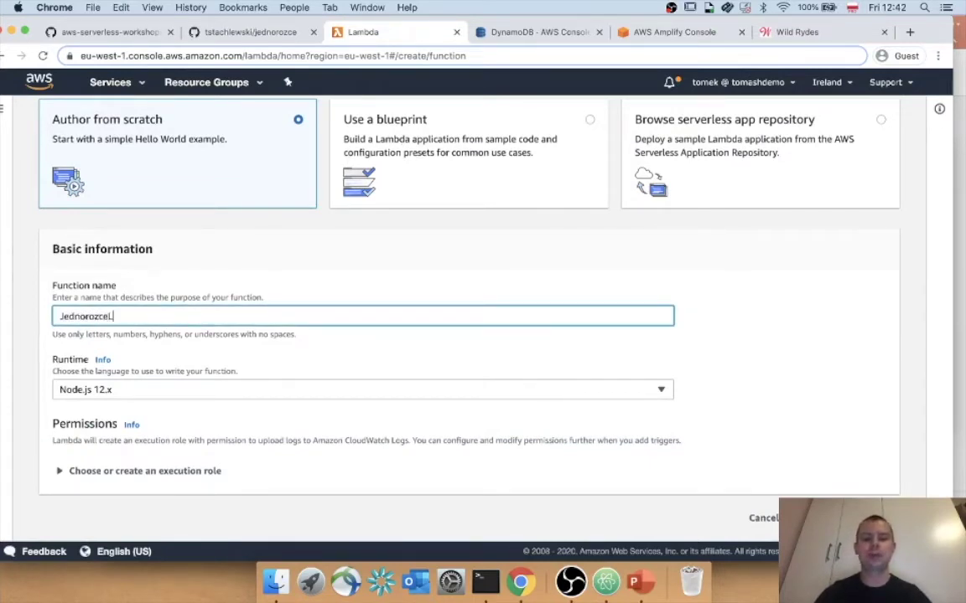
{"action": "type", "text": "ogika"}
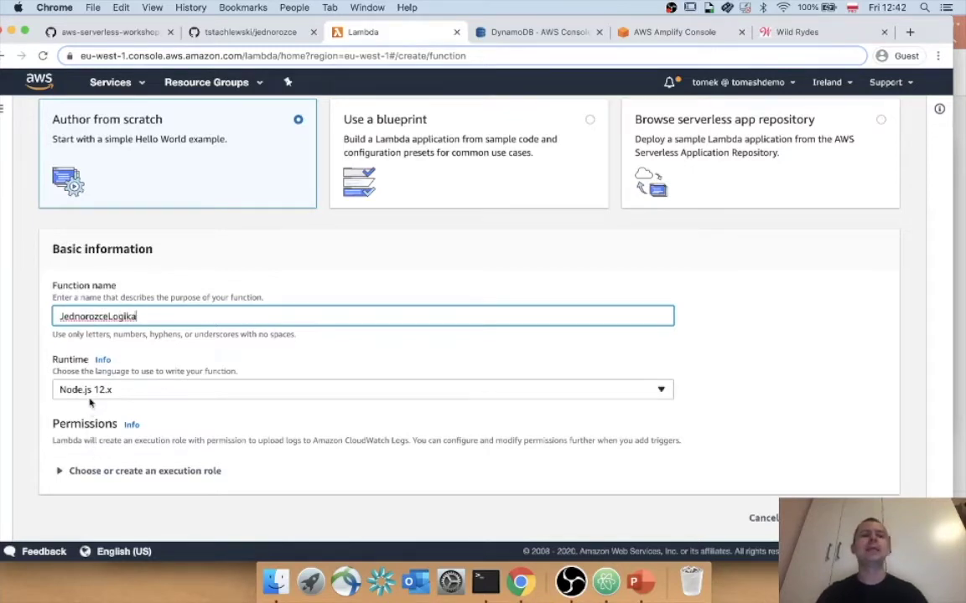
Set runtime Node.js 10.x and the existing execution role JednorozceLambdaRole.
{"action": "left_click", "coordinate": [88, 391]}
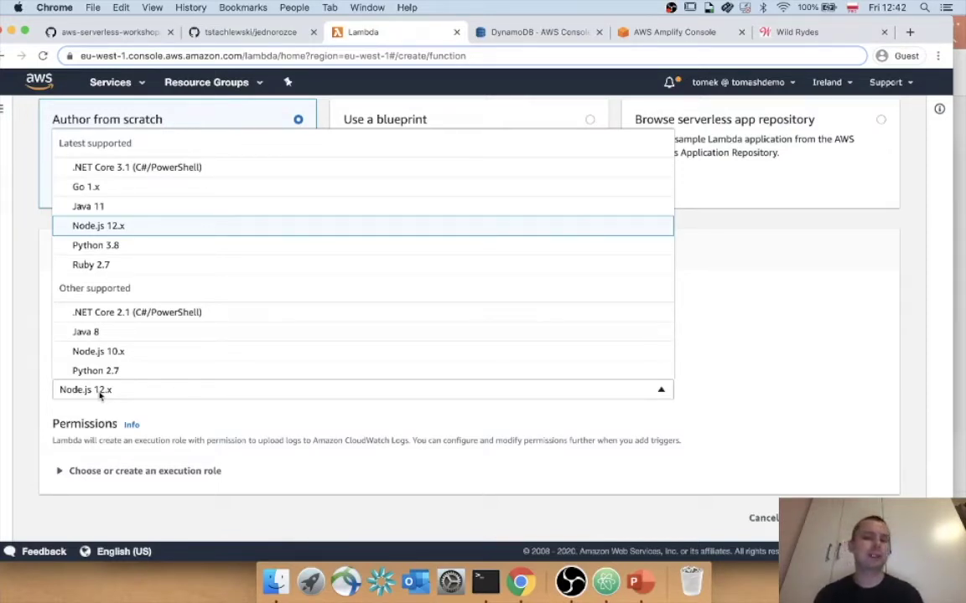
{"action": "left_click", "coordinate": [136, 355]}
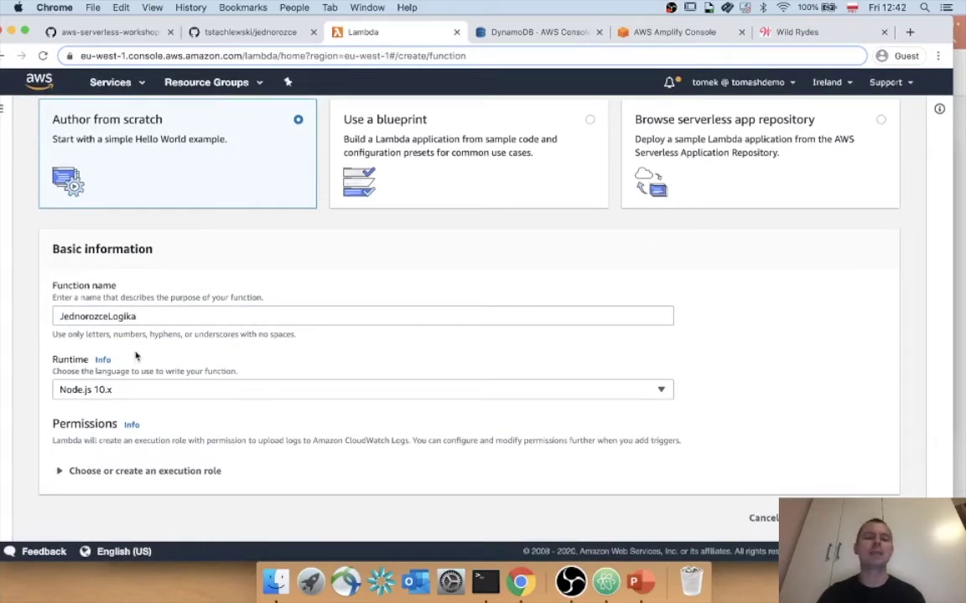
{"action": "left_click_drag", "start_coordinate": [53, 424], "coordinate": [103, 425]}
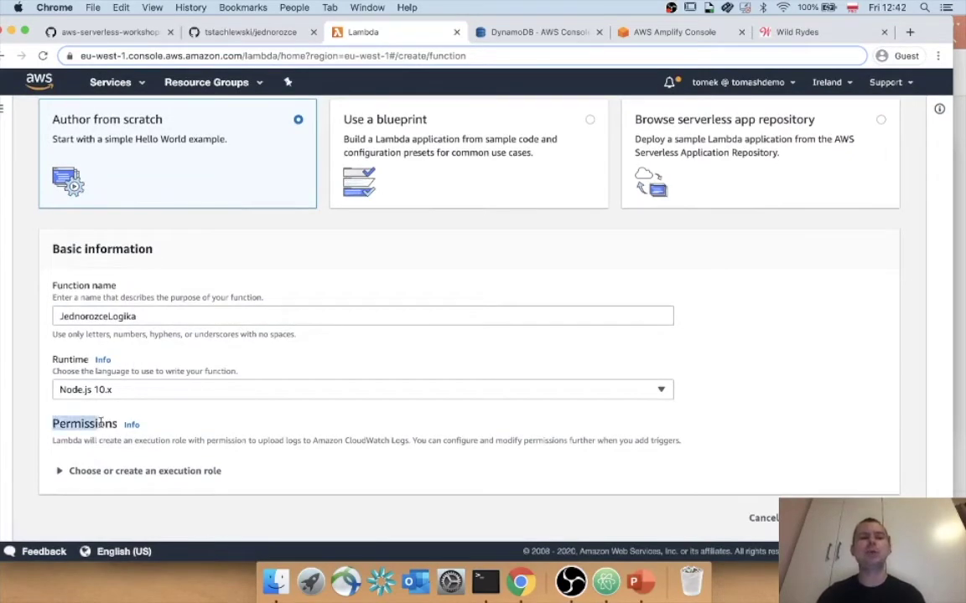
{"action": "left_click", "coordinate": [77, 470]}
{"action": "scroll", "coordinate": [77, 471], "scroll_direction": "down", "scroll_amount": 4}
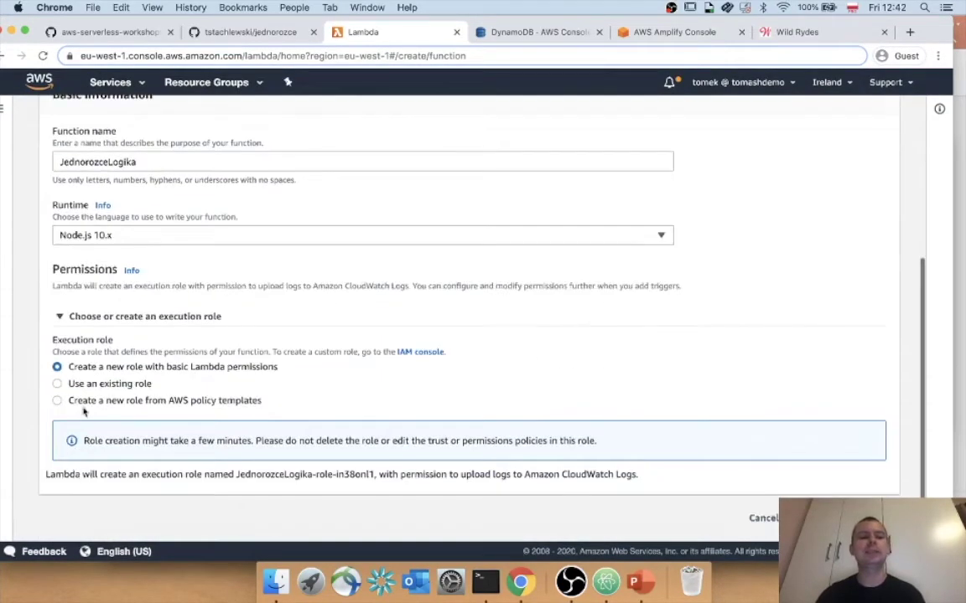
{"action": "left_click", "coordinate": [88, 384]}
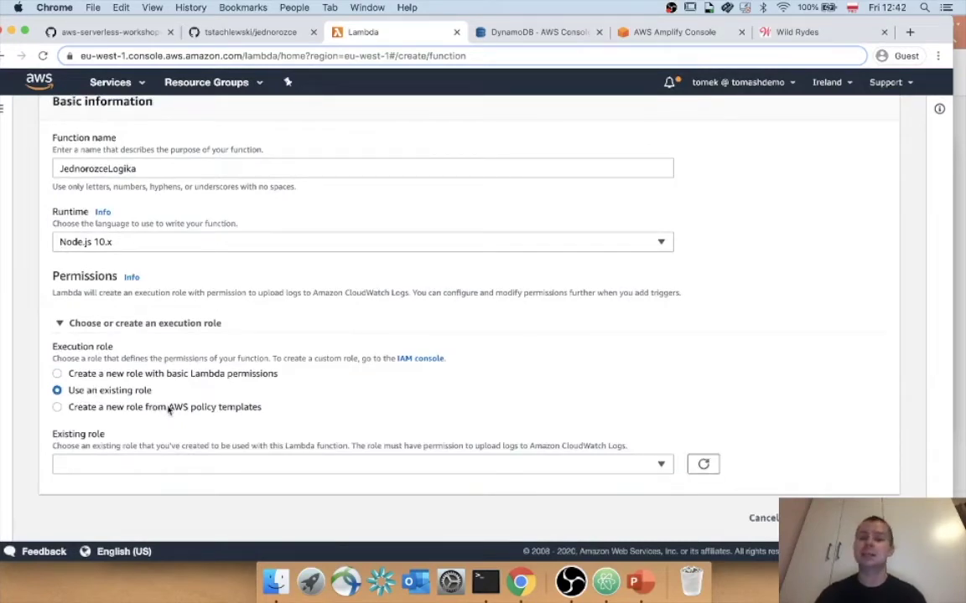
{"action": "left_click", "coordinate": [170, 466]}
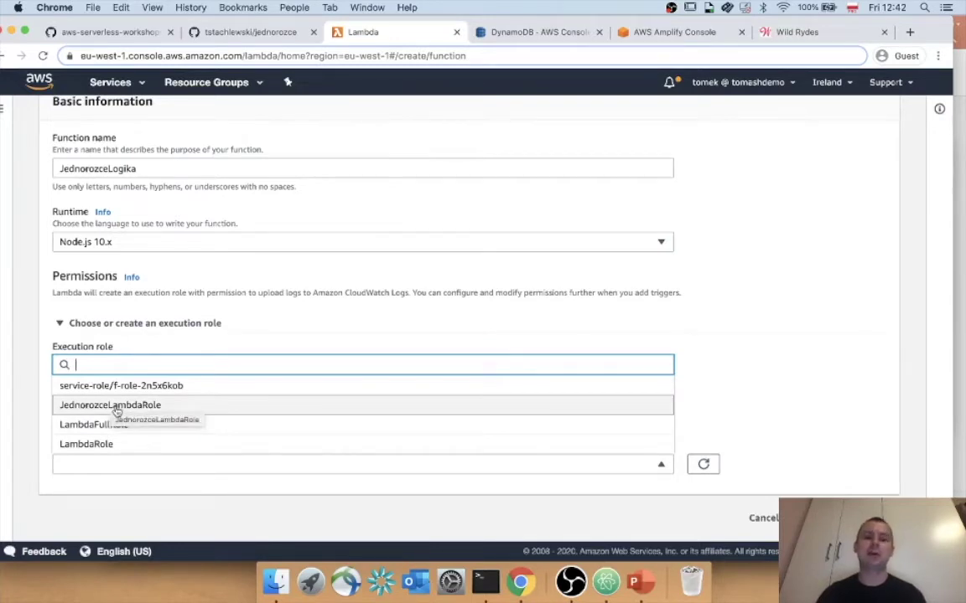
{"action": "left_click", "coordinate": [117, 406]}
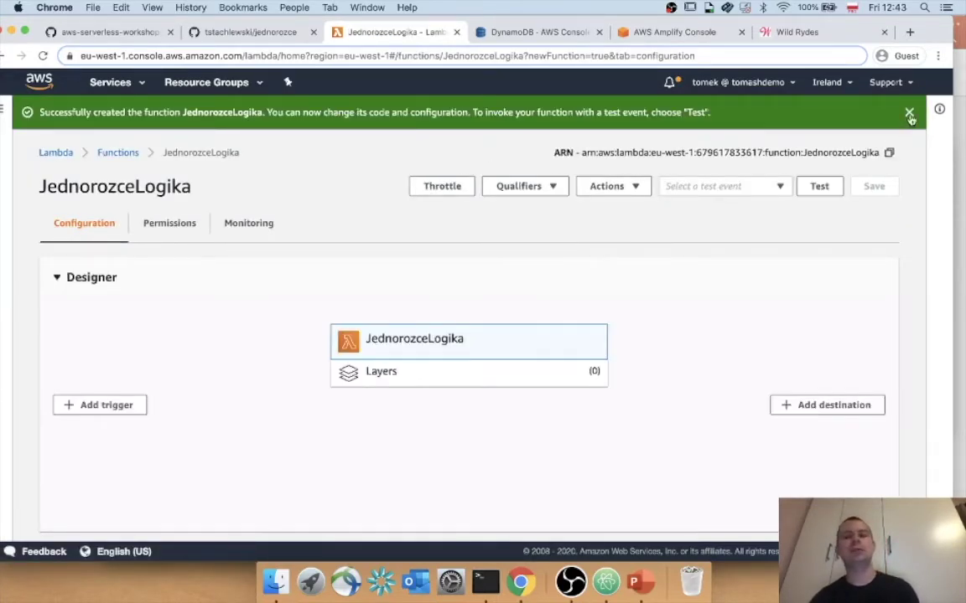
Delete all the default Hello from Lambda code in JednorozceLogika's index.js.
{"action": "scroll", "coordinate": [918, 185], "scroll_direction": "down", "scroll_amount": 10}
{"action": "scroll", "coordinate": [911, 119], "scroll_direction": "down", "scroll_amount": 2}
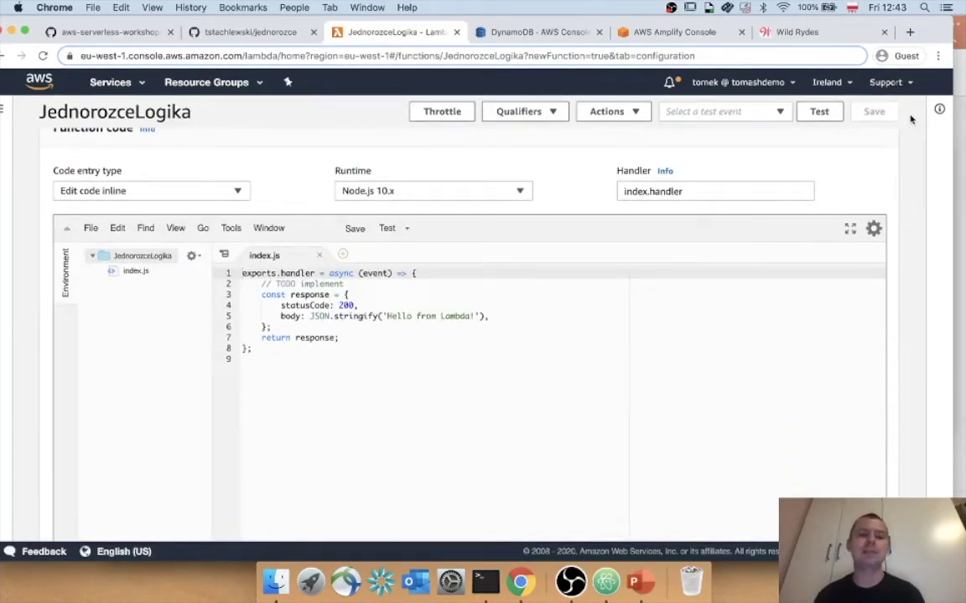
{"action": "left_click", "coordinate": [529, 376]}
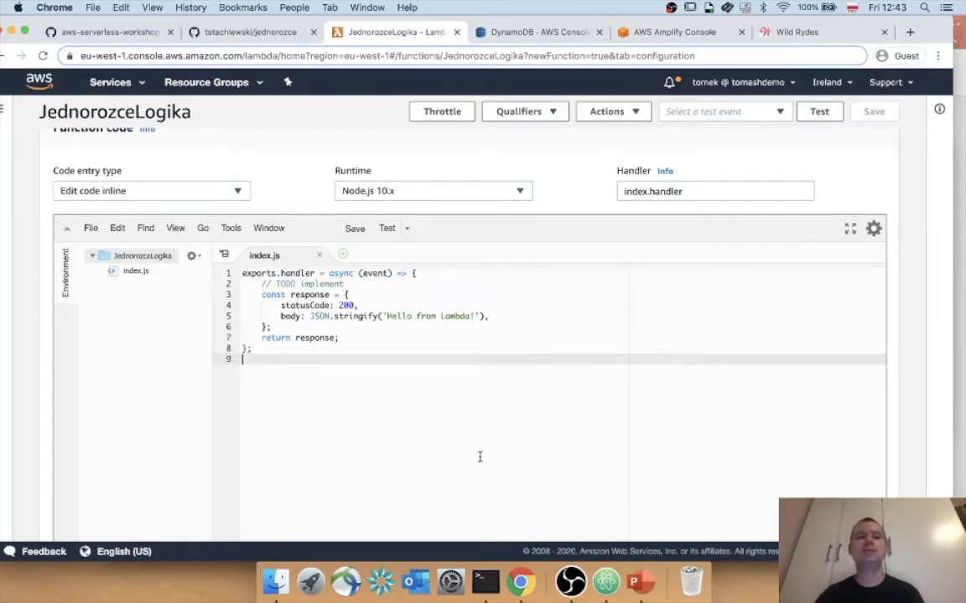
{"action": "key", "text": "super+a"}
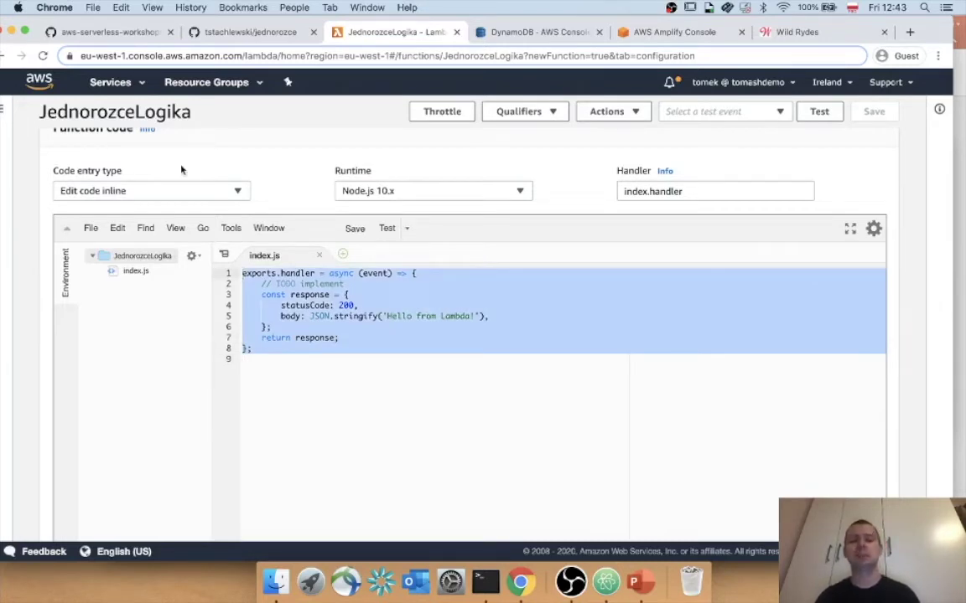
{"action": "key", "text": "BackSpace"}
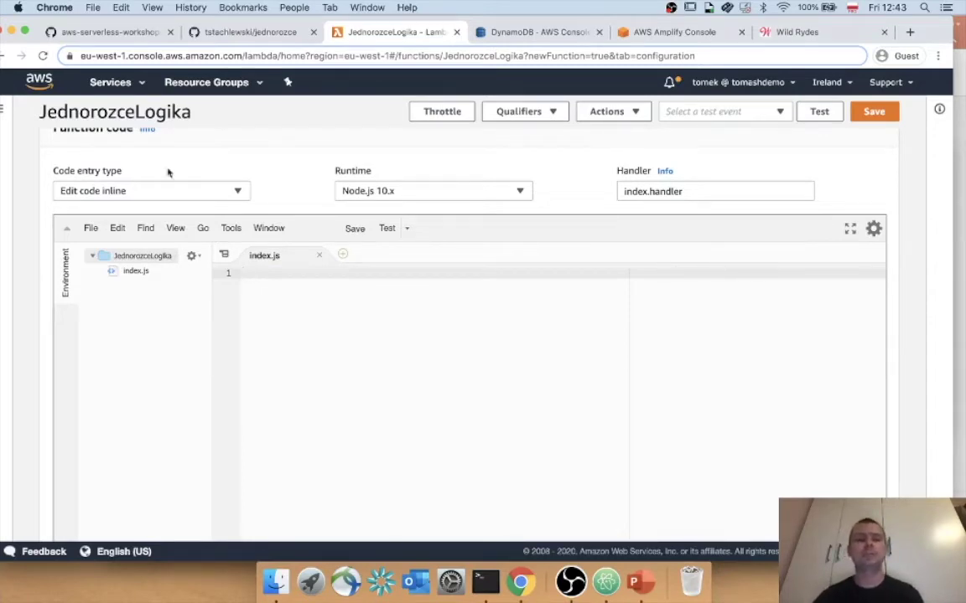
Open the requestUnicorn.js link from the workshop instructions in a new tab.
{"action": "left_click", "coordinate": [105, 34]}
{"action": "scroll", "coordinate": [201, 168], "scroll_direction": "down", "scroll_amount": 10}
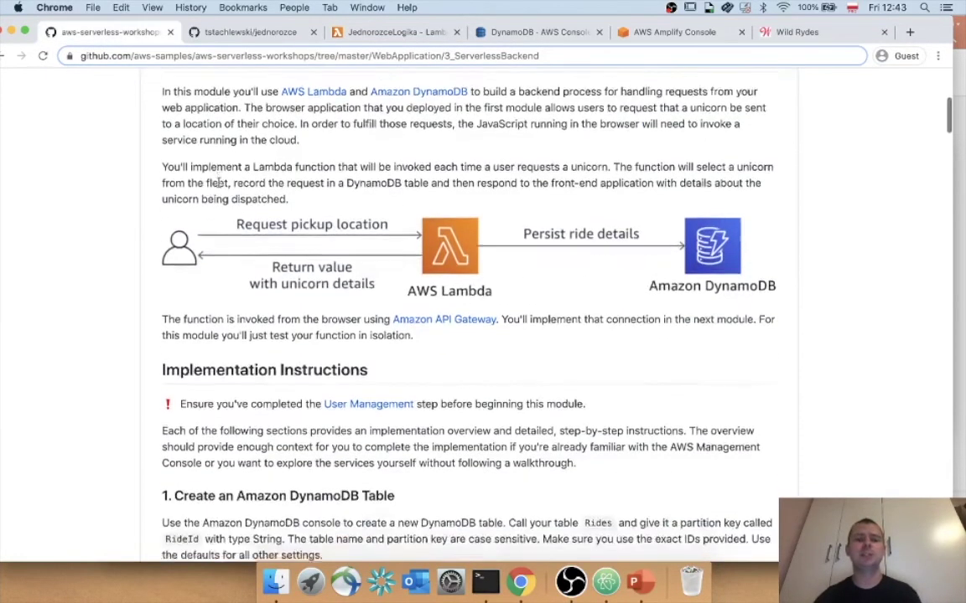
{"action": "scroll", "coordinate": [219, 187], "scroll_direction": "down", "scroll_amount": 15}
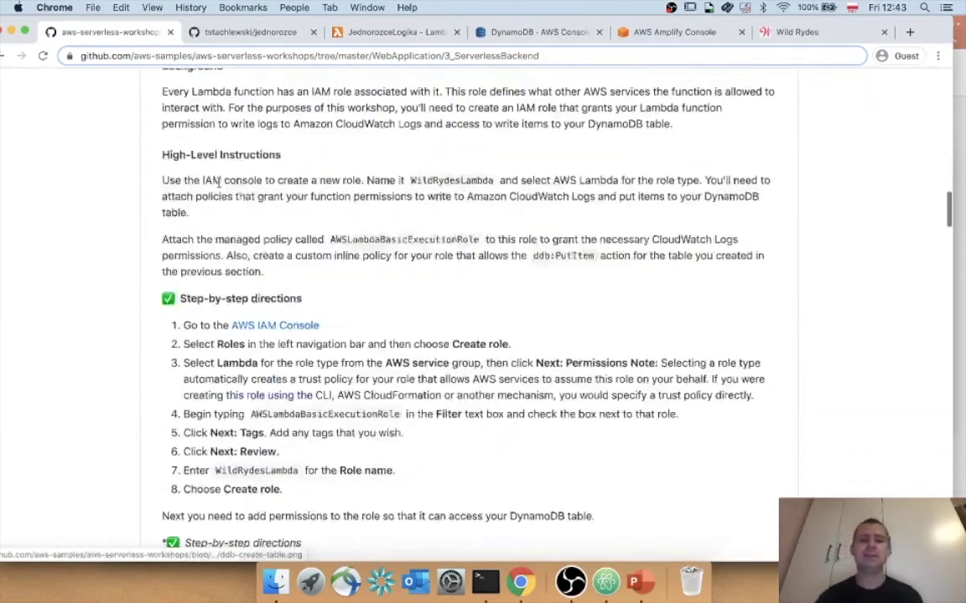
{"action": "scroll", "coordinate": [220, 187], "scroll_direction": "down", "scroll_amount": 3}
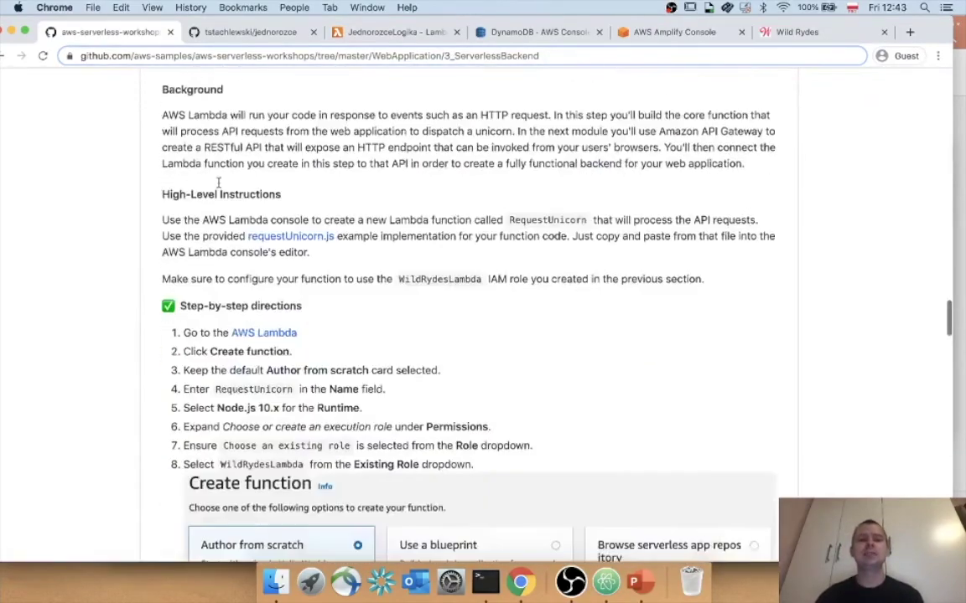
{"action": "scroll", "coordinate": [220, 187], "scroll_direction": "up", "scroll_amount": 3}
{"action": "scroll", "coordinate": [219, 187], "scroll_direction": "down", "scroll_amount": 10}
{"action": "scroll", "coordinate": [219, 188], "scroll_direction": "down", "scroll_amount": 8}
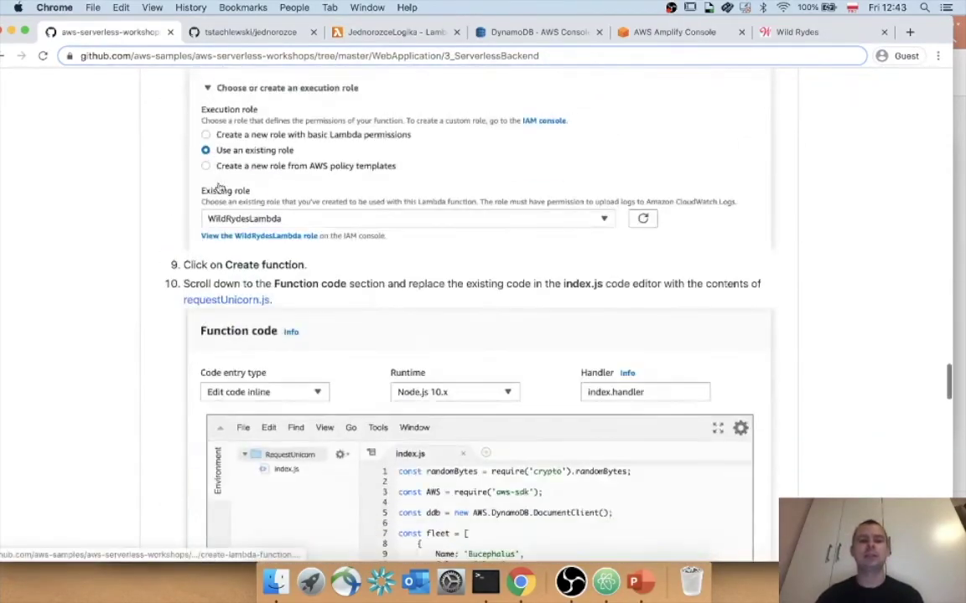
{"action": "scroll", "coordinate": [207, 254], "scroll_direction": "up", "scroll_amount": 3}
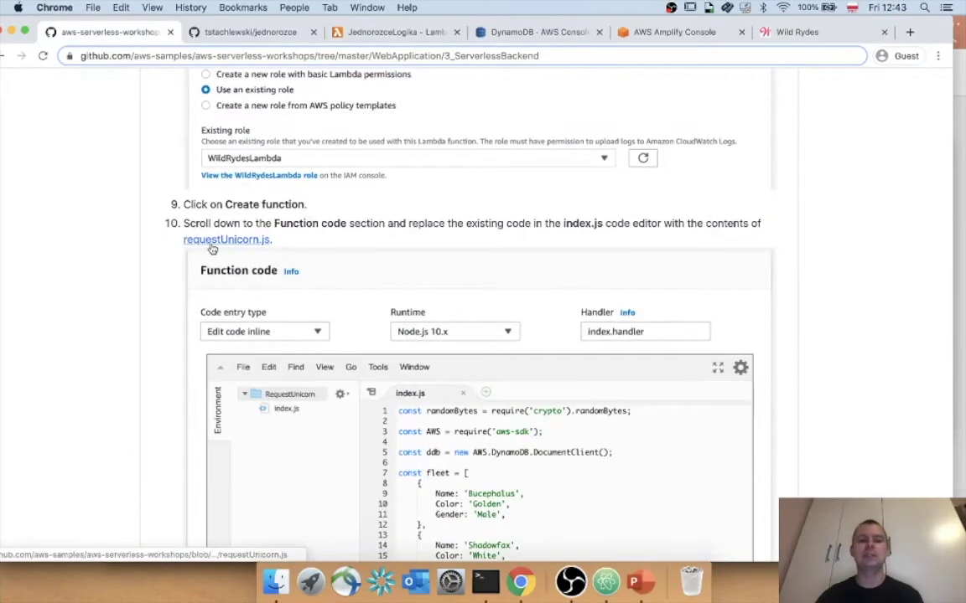
{"action": "right_click", "coordinate": [211, 242]}
{"action": "left_click", "coordinate": [234, 248]}
Copy the entire requestUnicorn.js source and return to the JednorozceLogika Lambda tab.
{"action": "left_click", "coordinate": [199, 32]}
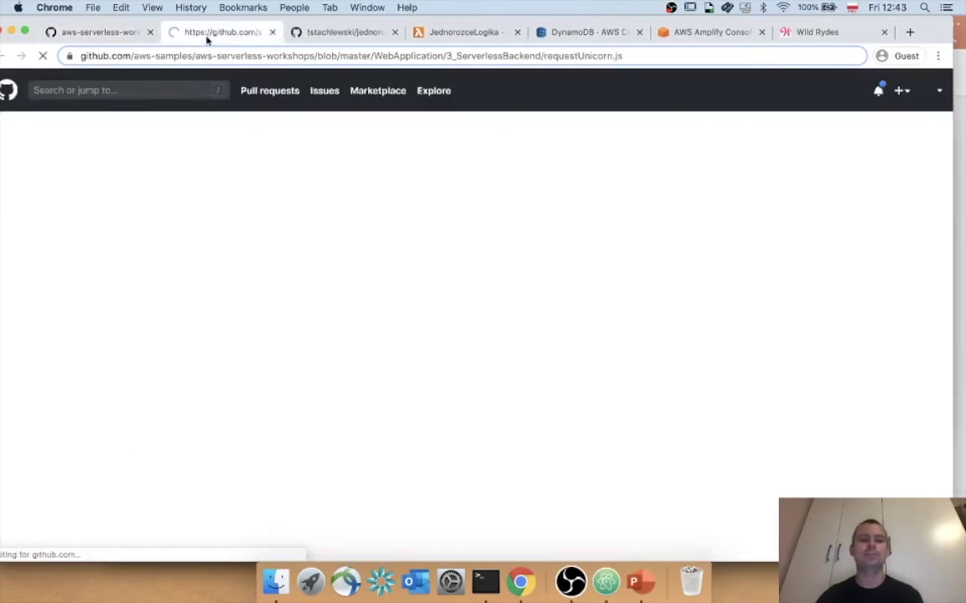
{"action": "scroll", "coordinate": [190, 184], "scroll_direction": "down", "scroll_amount": 5}
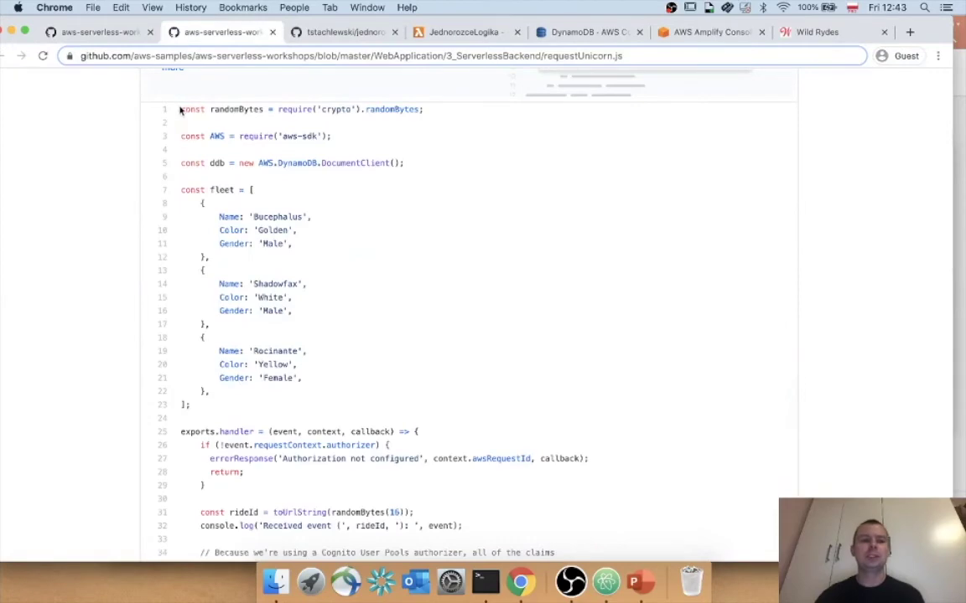
{"action": "left_click_drag", "start_coordinate": [180, 108], "coordinate": [348, 451]}
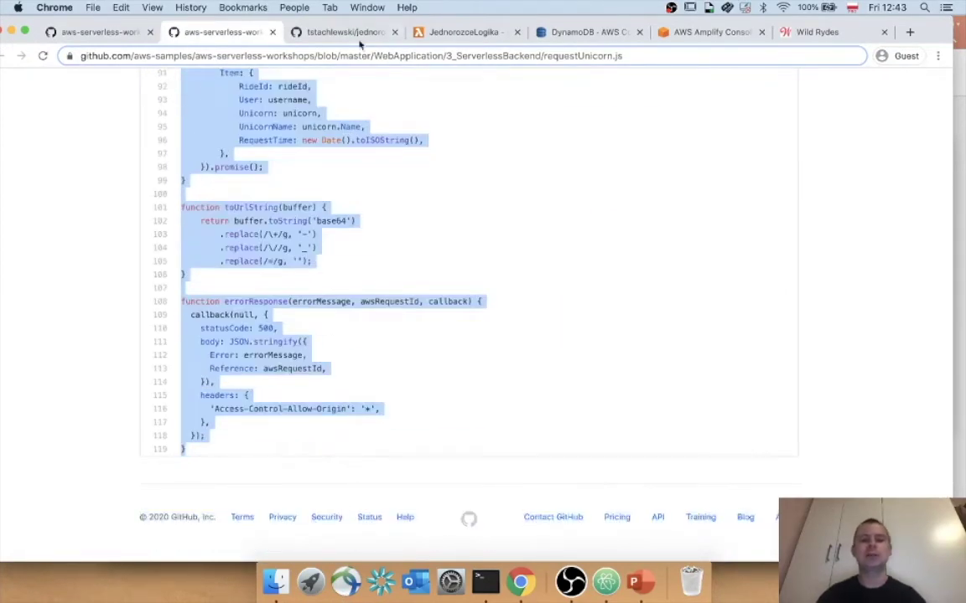
{"action": "left_click", "coordinate": [316, 34]}
{"action": "left_click", "coordinate": [453, 30]}
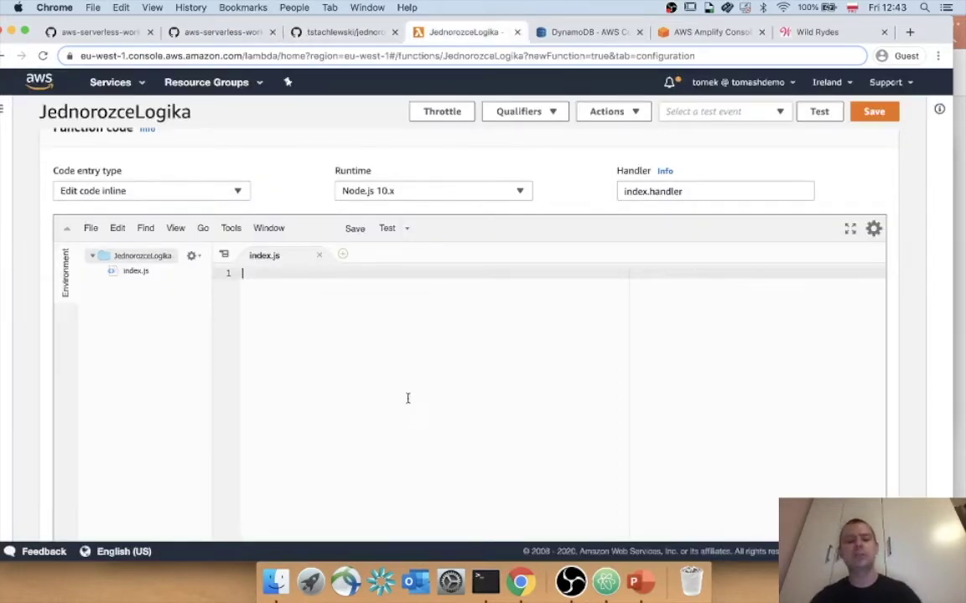
Paste the requestUnicorn code into index.js, confirm TableName 'Rides' on line 90, and save.
{"action": "key", "text": "super+v"}
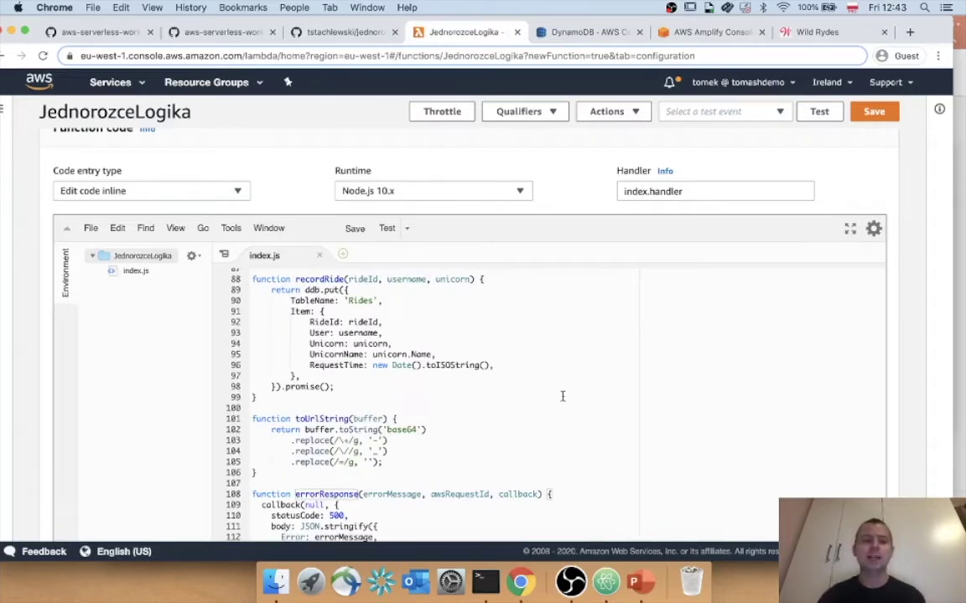
{"action": "double_click", "coordinate": [334, 300]}
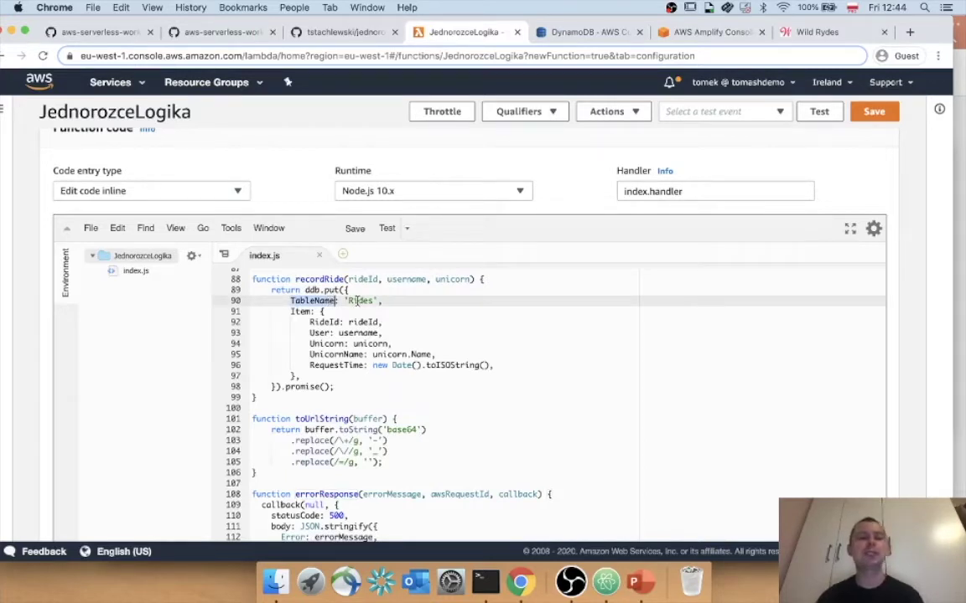
{"action": "left_click", "coordinate": [358, 301]}
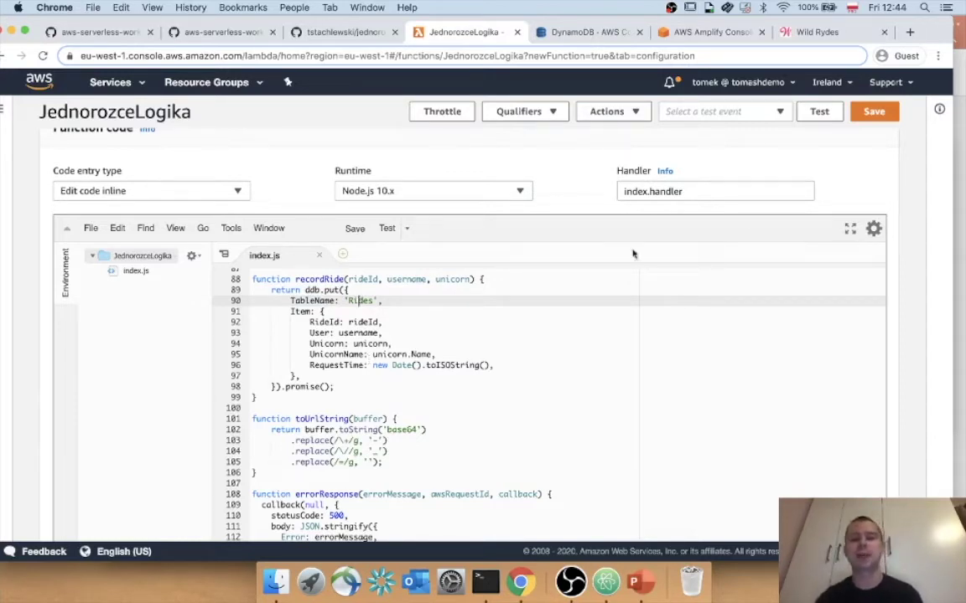
{"action": "scroll", "coordinate": [898, 205], "scroll_direction": "down", "scroll_amount": 1}
{"action": "scroll", "coordinate": [899, 204], "scroll_direction": "down", "scroll_amount": 10}
{"action": "scroll", "coordinate": [899, 205], "scroll_direction": "up", "scroll_amount": 8}
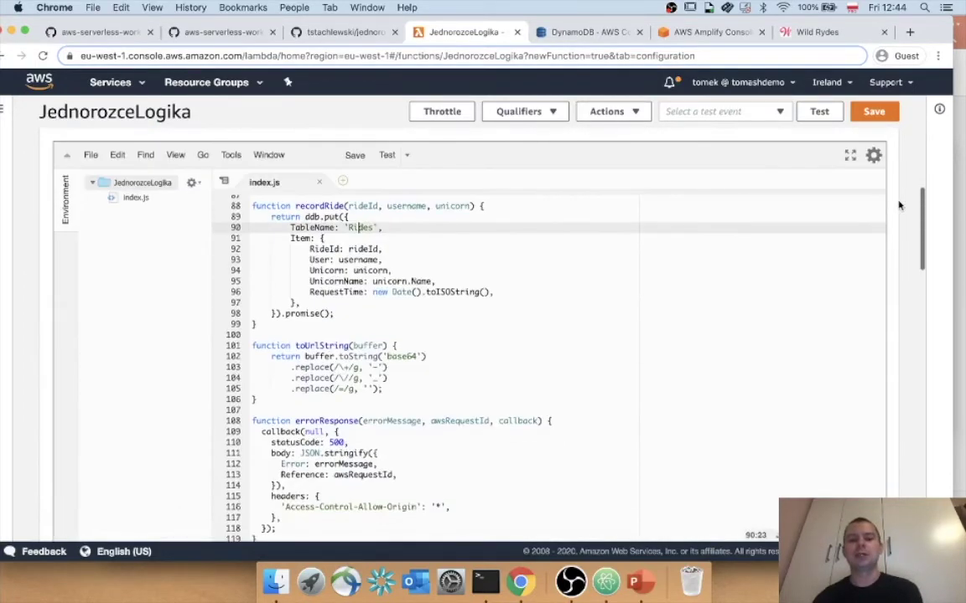
{"action": "left_click", "coordinate": [884, 113]}
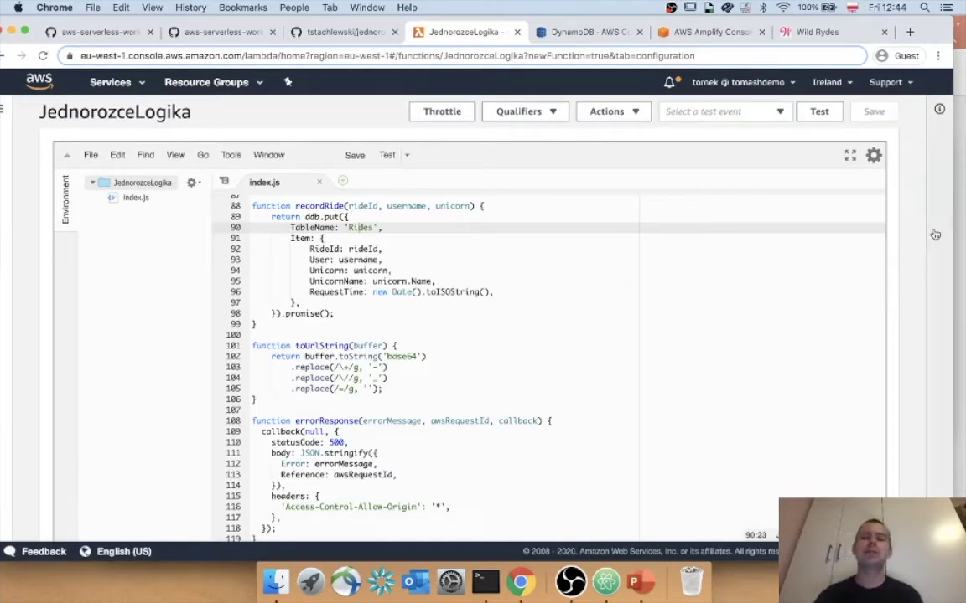
{"action": "left_click", "coordinate": [25, 31]}
{"action": "scroll", "coordinate": [821, 216], "scroll_direction": "up", "scroll_amount": 15}
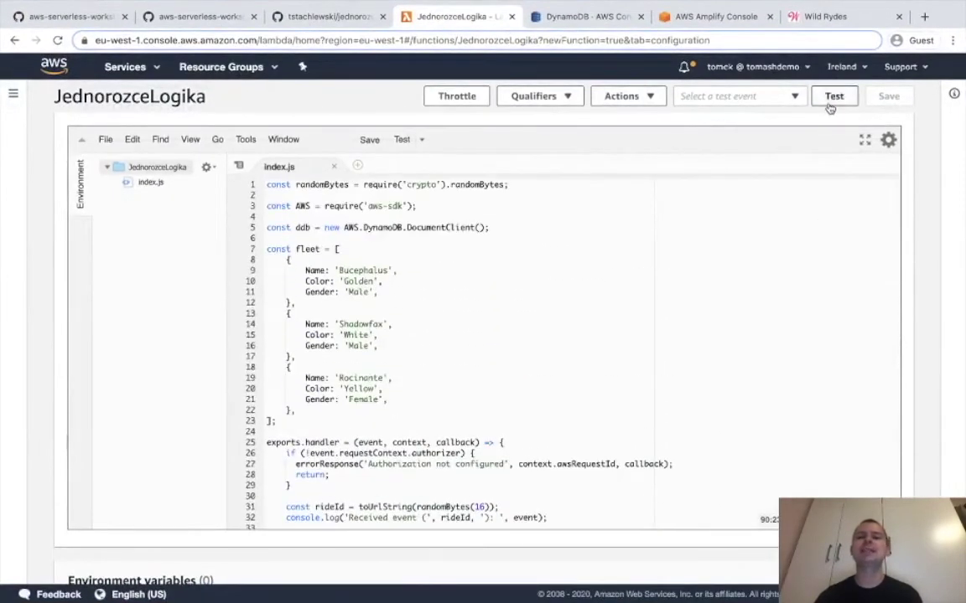
Replace the default test event JSON with the workshop's /ride POST event.
{"action": "left_click", "coordinate": [831, 97]}
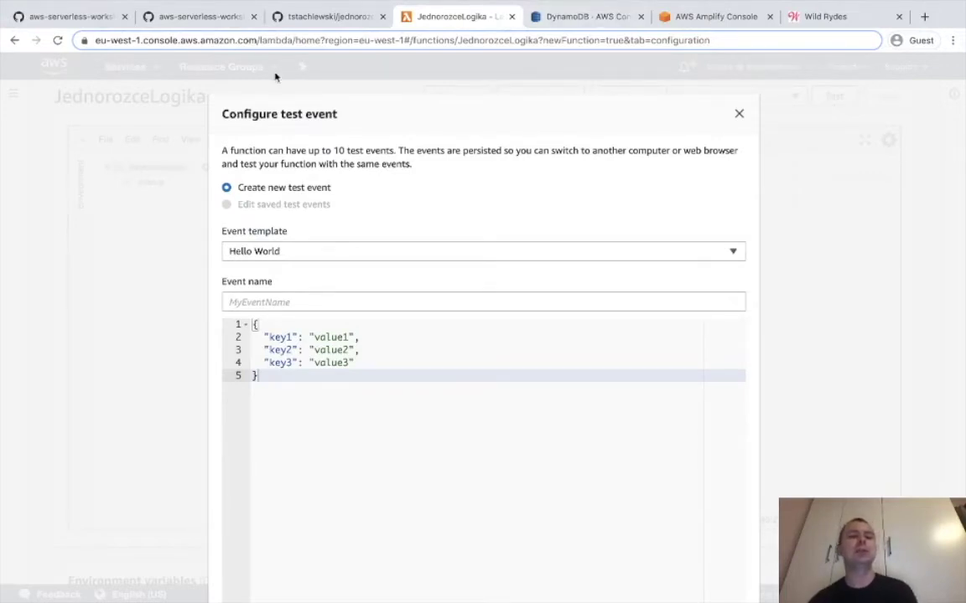
{"action": "left_click", "coordinate": [312, 24]}
{"action": "left_click_drag", "start_coordinate": [65, 15], "coordinate": [327, 15]}
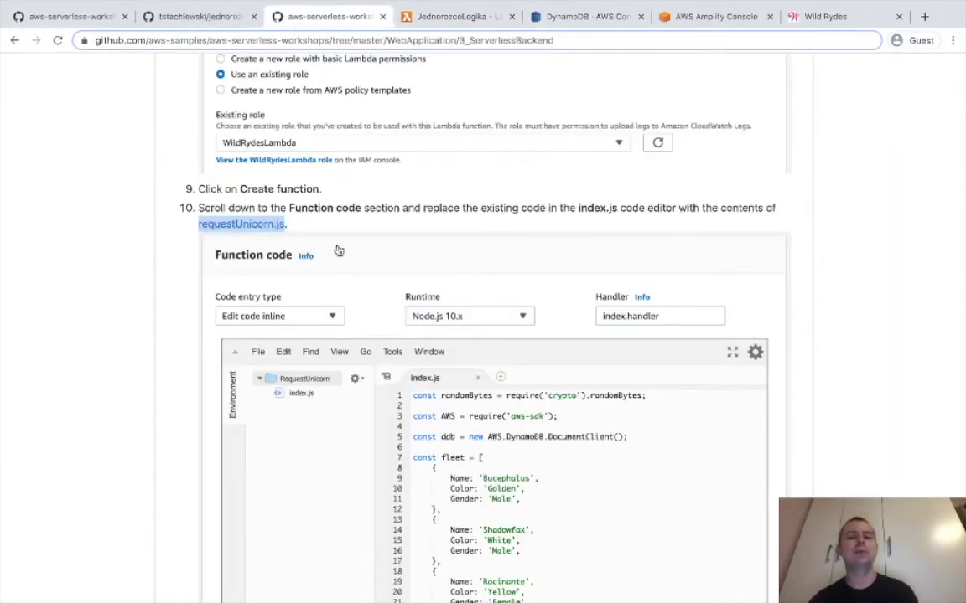
{"action": "scroll", "coordinate": [344, 269], "scroll_direction": "down", "scroll_amount": 5}
{"action": "scroll", "coordinate": [353, 287], "scroll_direction": "down", "scroll_amount": 6}
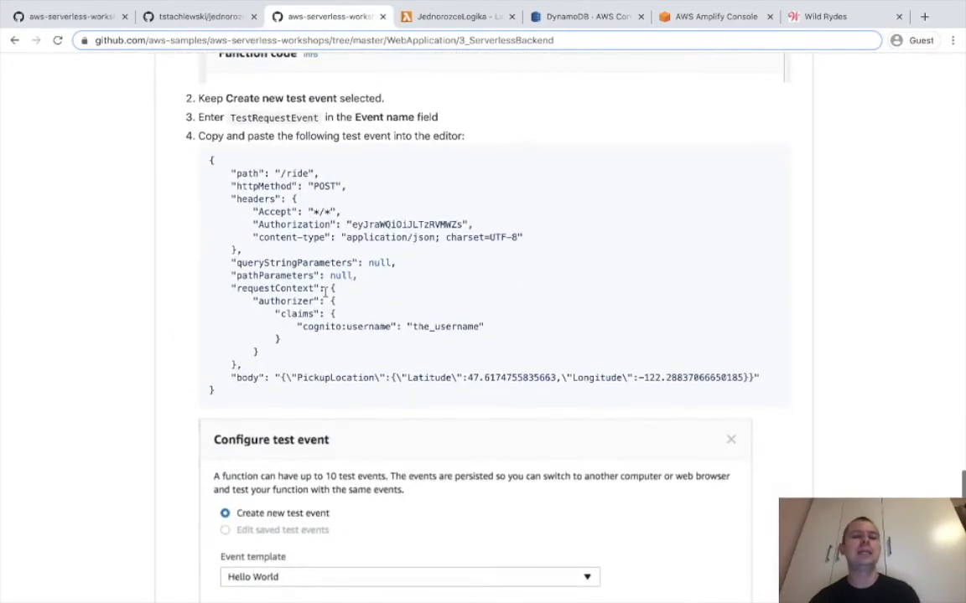
{"action": "left_click_drag", "start_coordinate": [208, 162], "coordinate": [250, 401]}
{"action": "key", "text": "ctrl+c"}
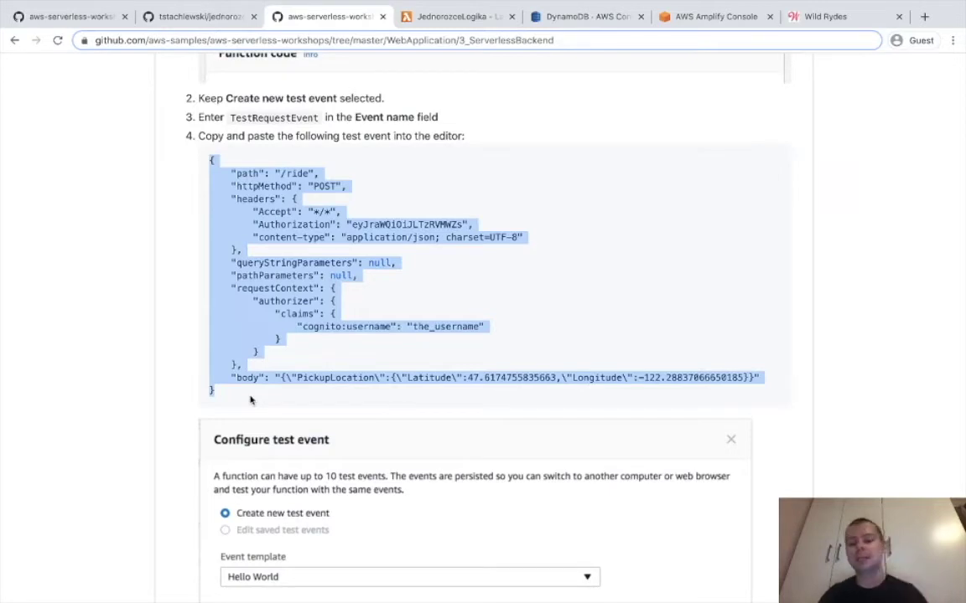
{"action": "left_click", "coordinate": [455, 25]}
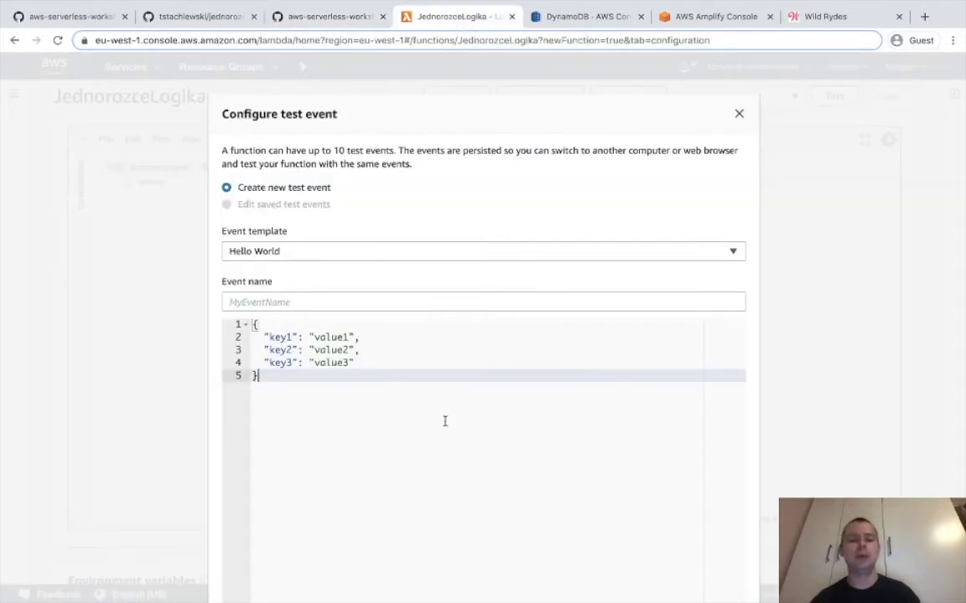
{"action": "key", "text": "ctrl+a"}
{"action": "key", "text": "ctrl+v"}
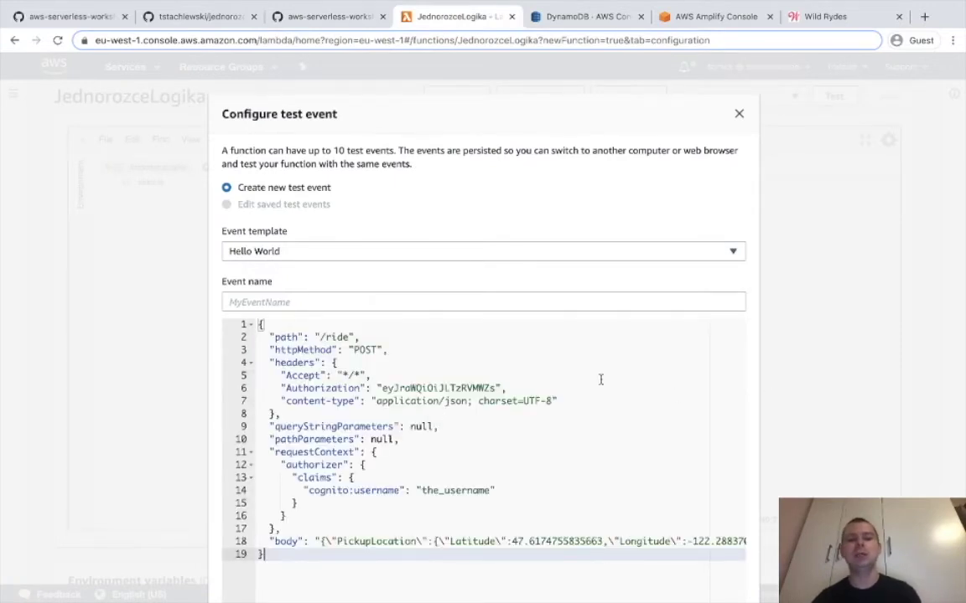
Change the_username to TEST_USER and save the event as TestowyEvent.
{"action": "scroll", "coordinate": [599, 379], "scroll_direction": "down", "scroll_amount": 3}
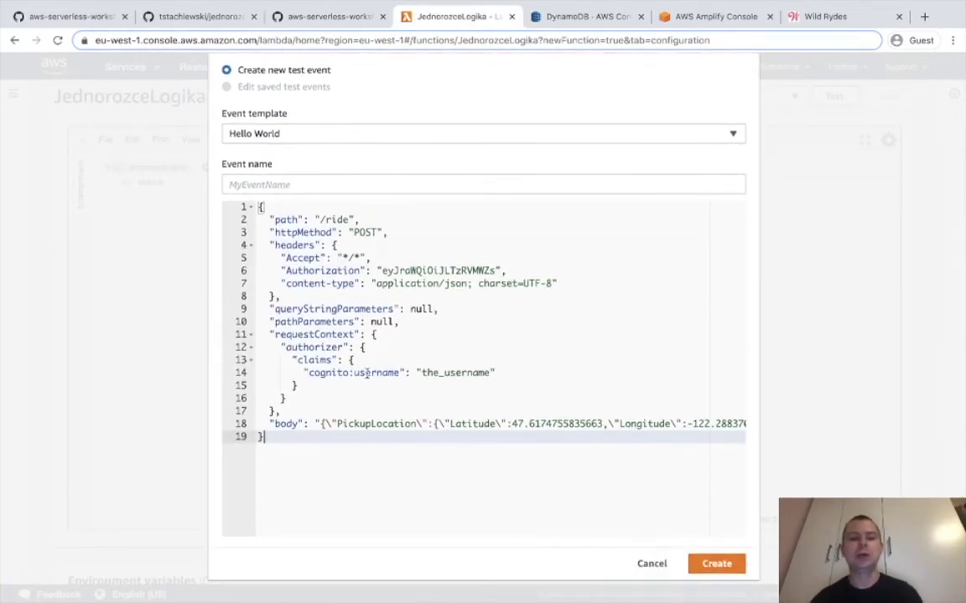
{"action": "left_click", "coordinate": [420, 372]}
{"action": "left_click_drag", "start_coordinate": [420, 372], "coordinate": [490, 375]}
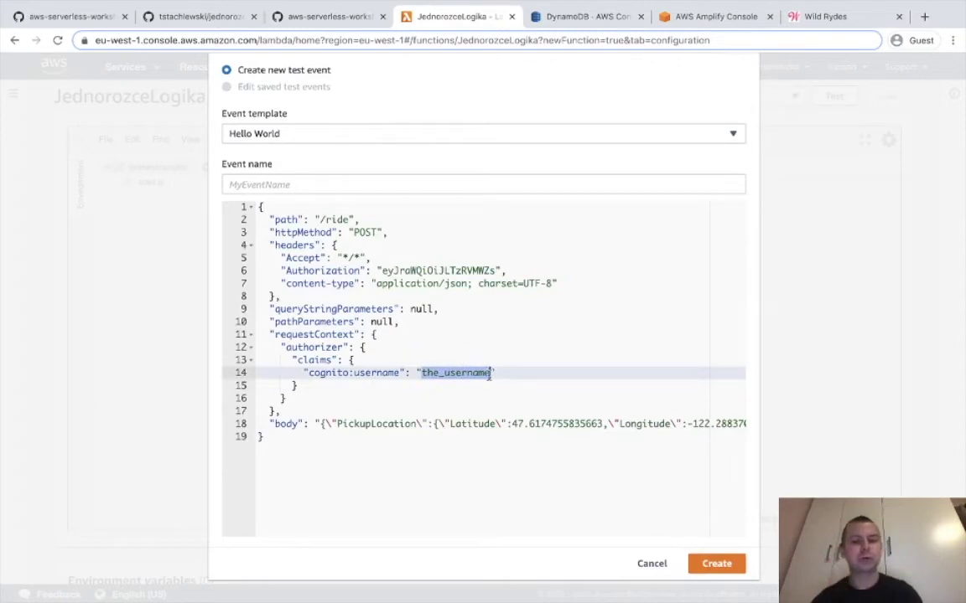
{"action": "type", "text": "TEST_U"}
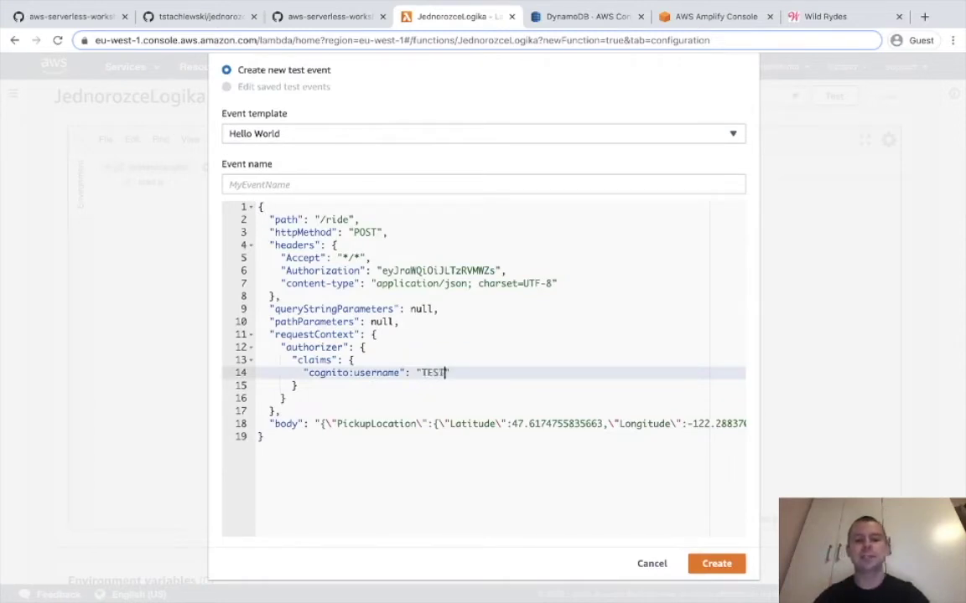
{"action": "type", "text": "SER"}
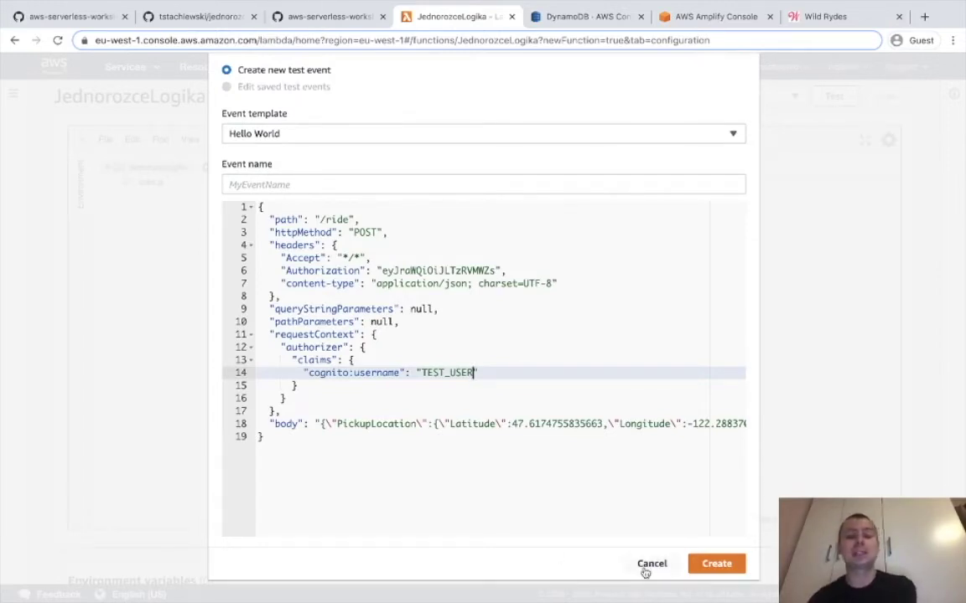
{"action": "left_click", "coordinate": [710, 566]}
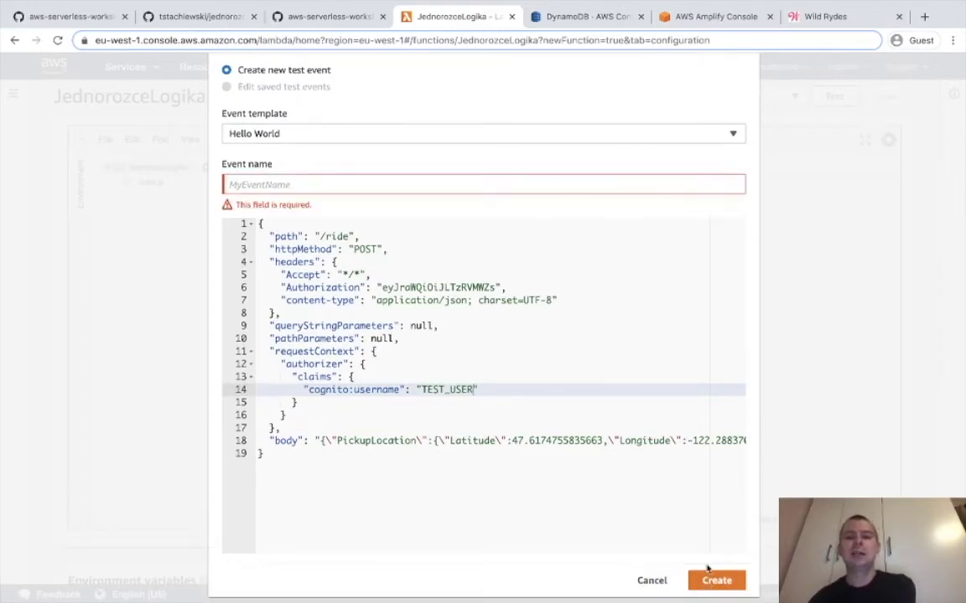
{"action": "left_click", "coordinate": [375, 179]}
{"action": "type", "text": "Testowy"}
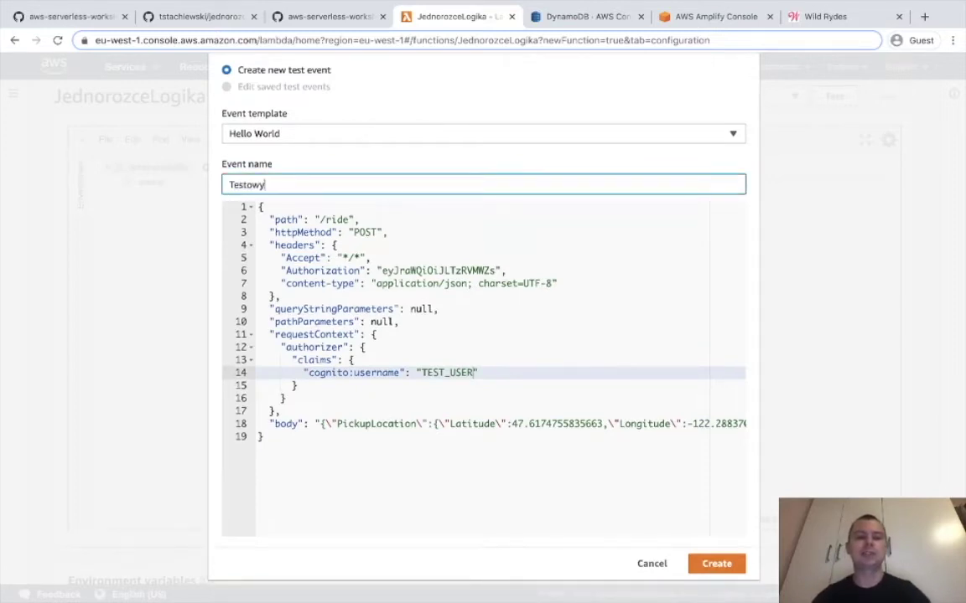
{"action": "type", "text": "Event"}
{"action": "left_click", "coordinate": [697, 565]}
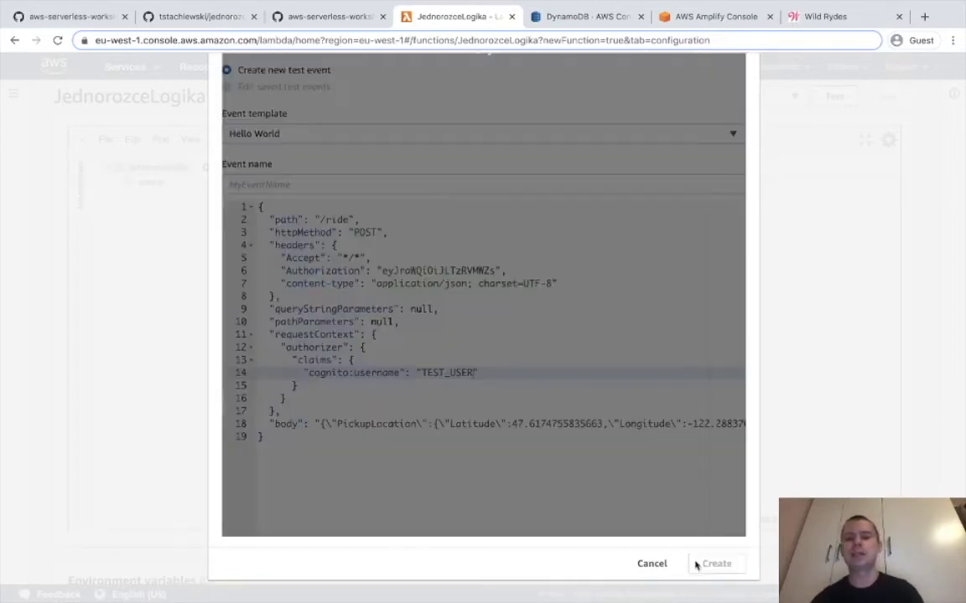
Run TestowyEvent and confirm the 201 response assigning unicorn Shadowfax.
{"action": "left_click", "coordinate": [833, 97]}
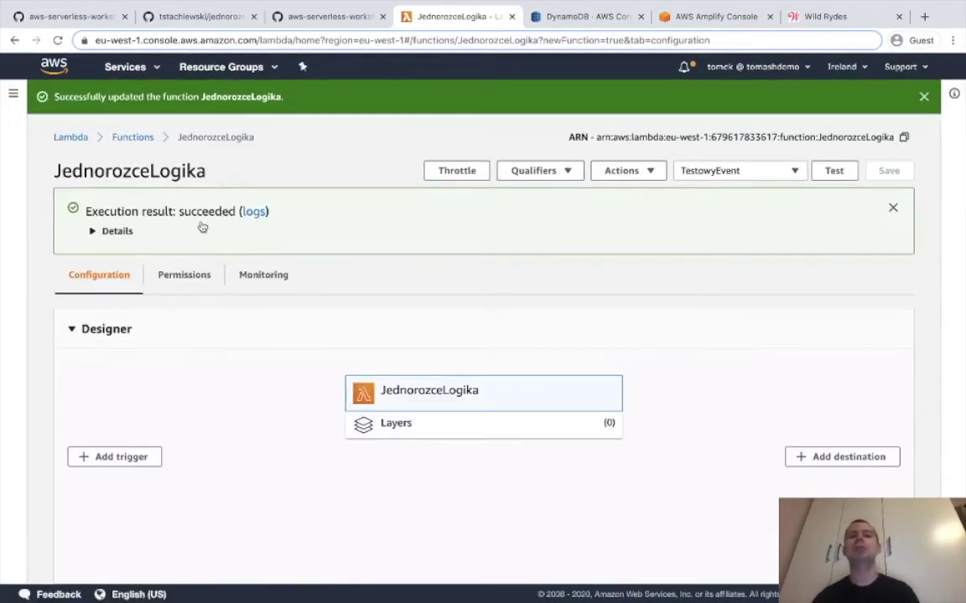
{"action": "left_click", "coordinate": [124, 229]}
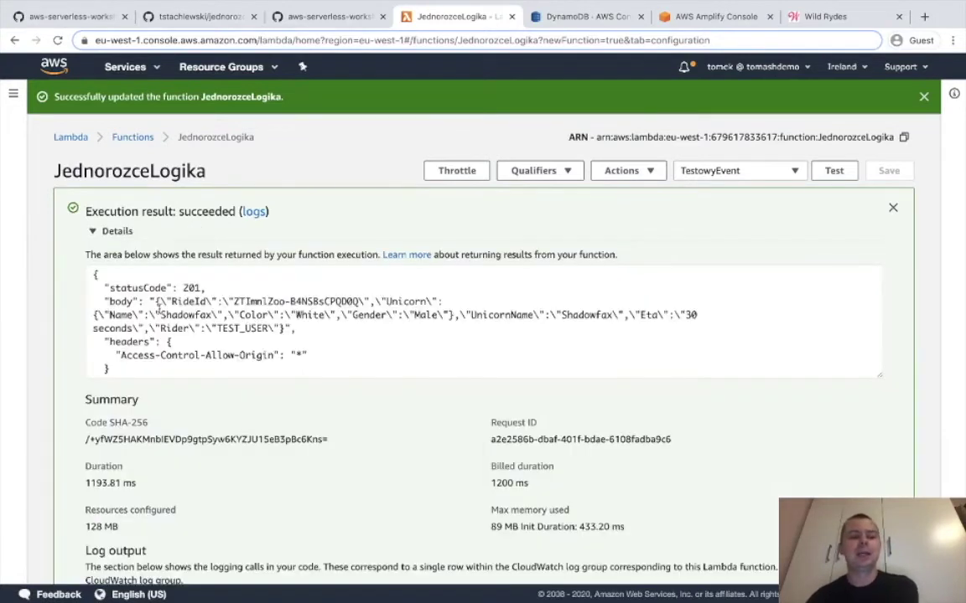
{"action": "left_click", "coordinate": [201, 290]}
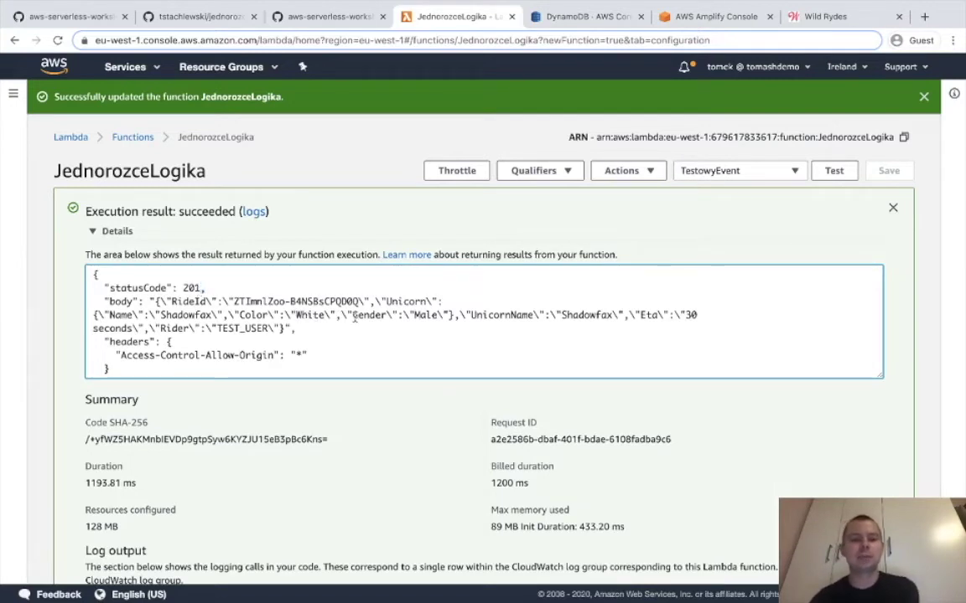
{"action": "double_click", "coordinate": [191, 317]}
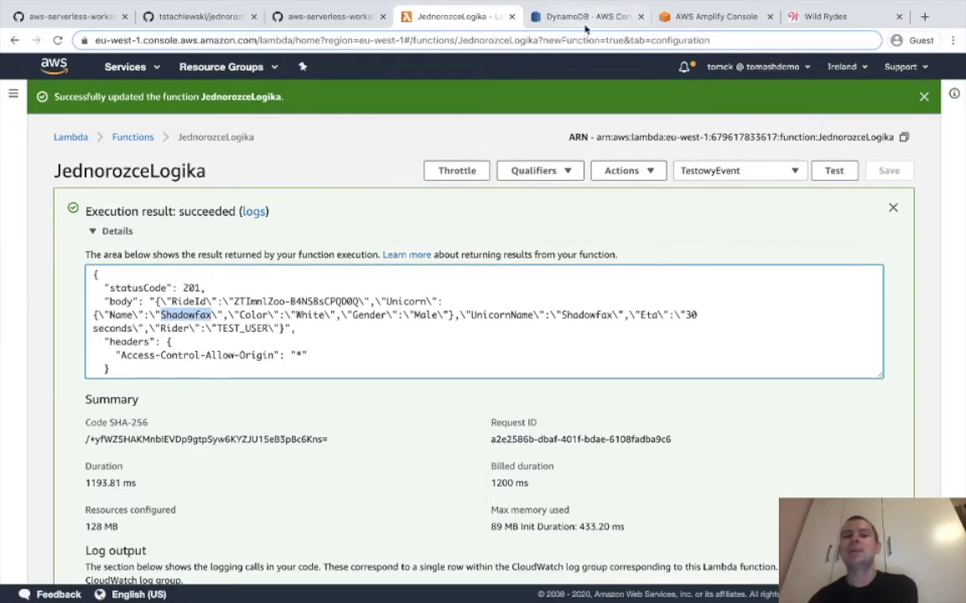
{"action": "left_click", "coordinate": [554, 16]}
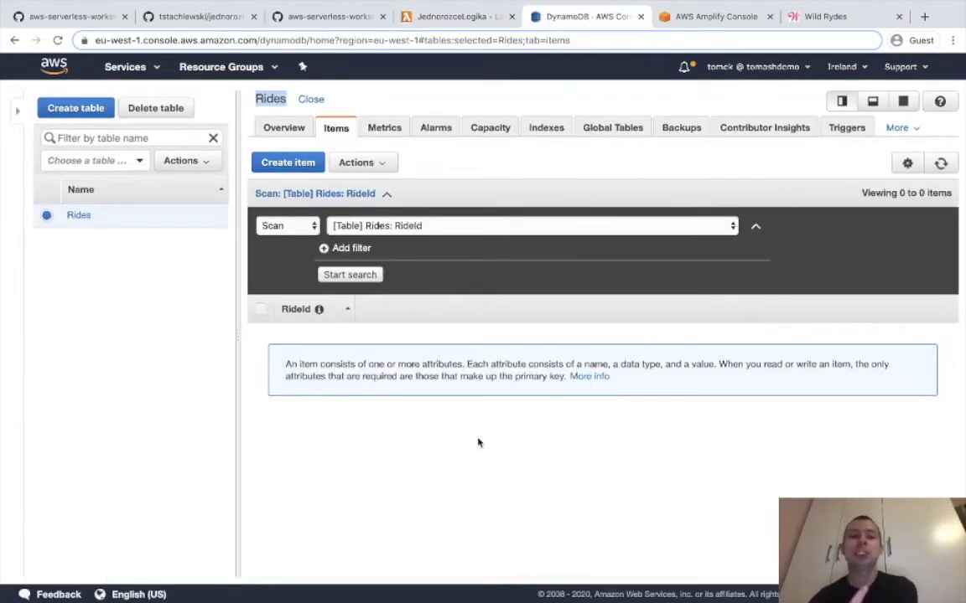
{"action": "left_click", "coordinate": [939, 164]}
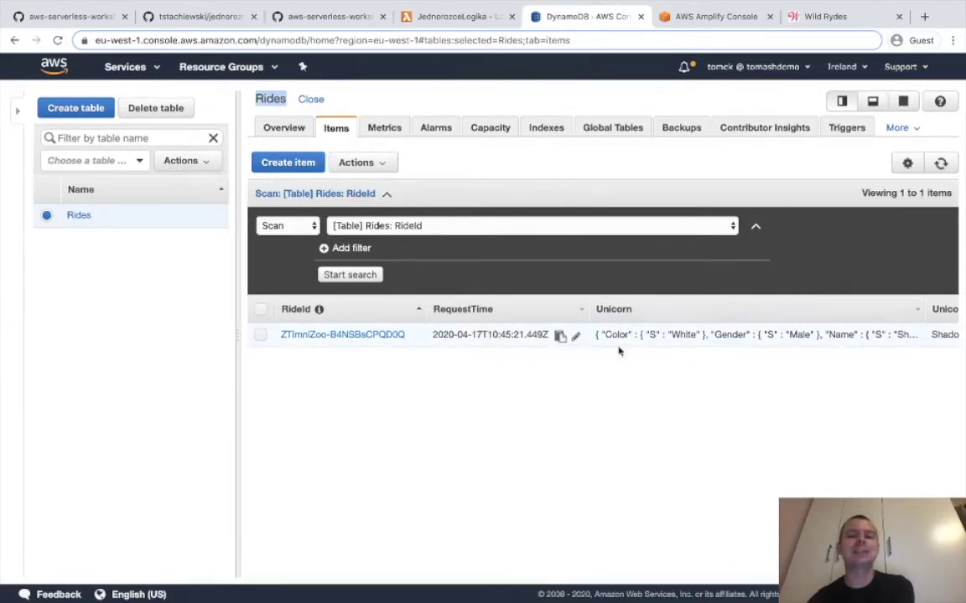
{"action": "scroll", "coordinate": [652, 347], "scroll_direction": "right", "scroll_amount": 2}
{"action": "scroll", "coordinate": [652, 347], "scroll_direction": "right", "scroll_amount": 3}
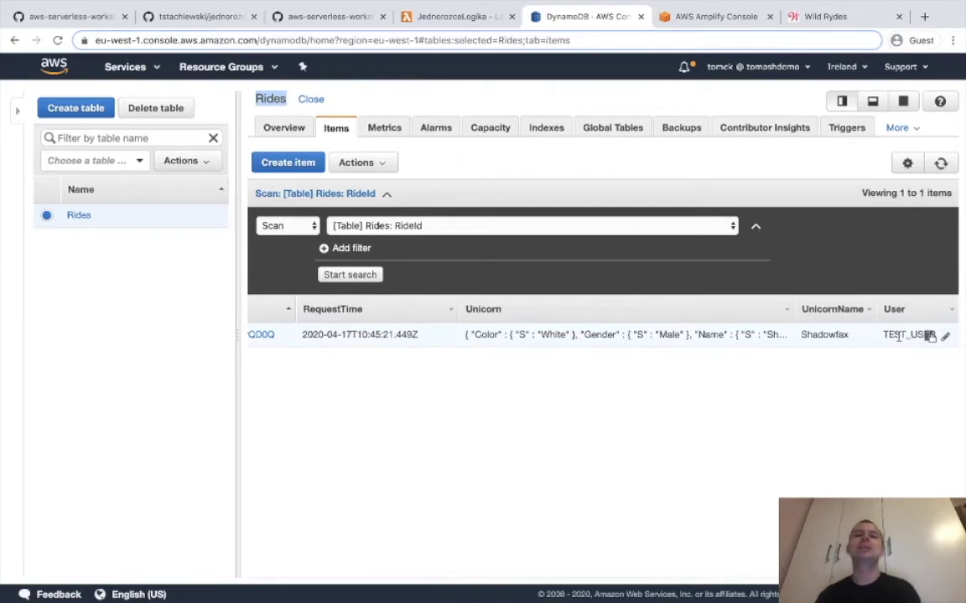
{"action": "left_click", "coordinate": [506, 338]}
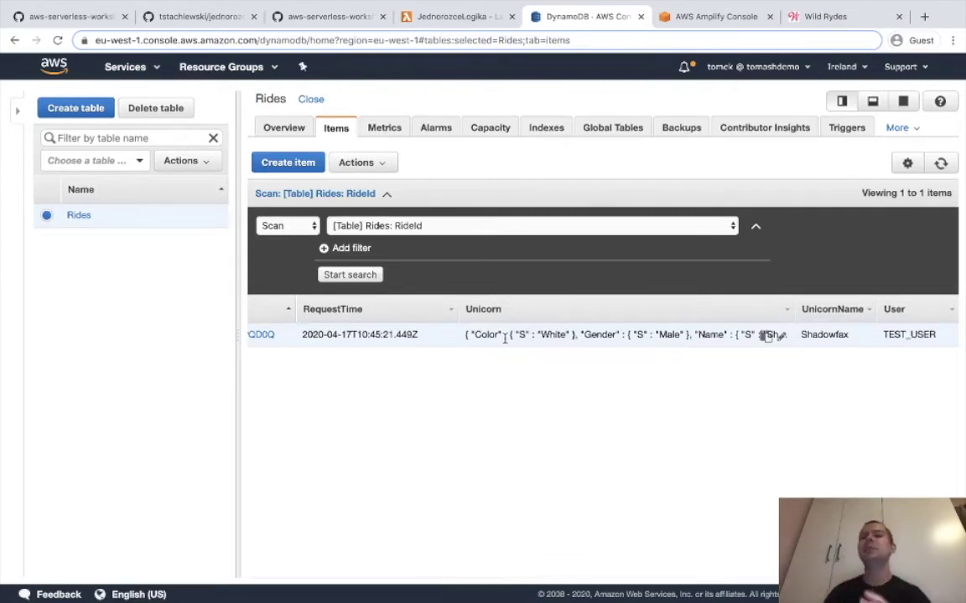
{"action": "left_click", "coordinate": [52, 17]}
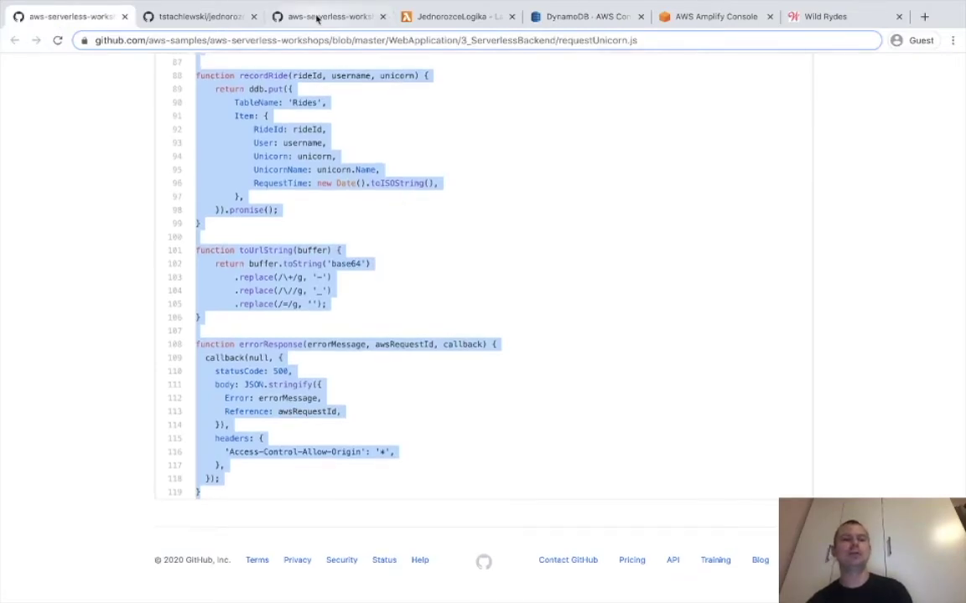
Open the workshop's RESTful APIs module and read its API Gateway architecture intro.
{"action": "left_click", "coordinate": [319, 24]}
{"action": "scroll", "coordinate": [350, 323], "scroll_direction": "down", "scroll_amount": 15}
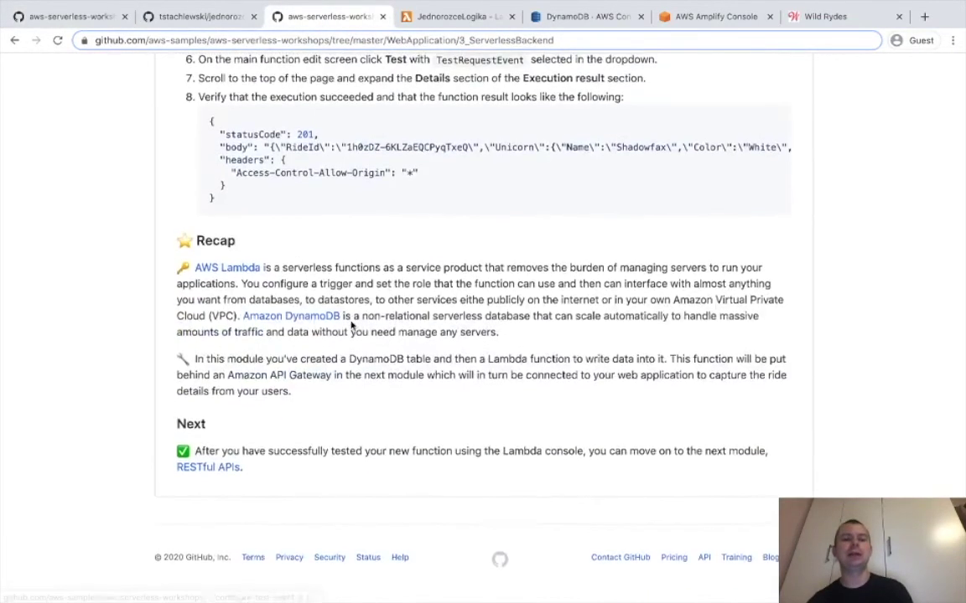
{"action": "left_click", "coordinate": [198, 473]}
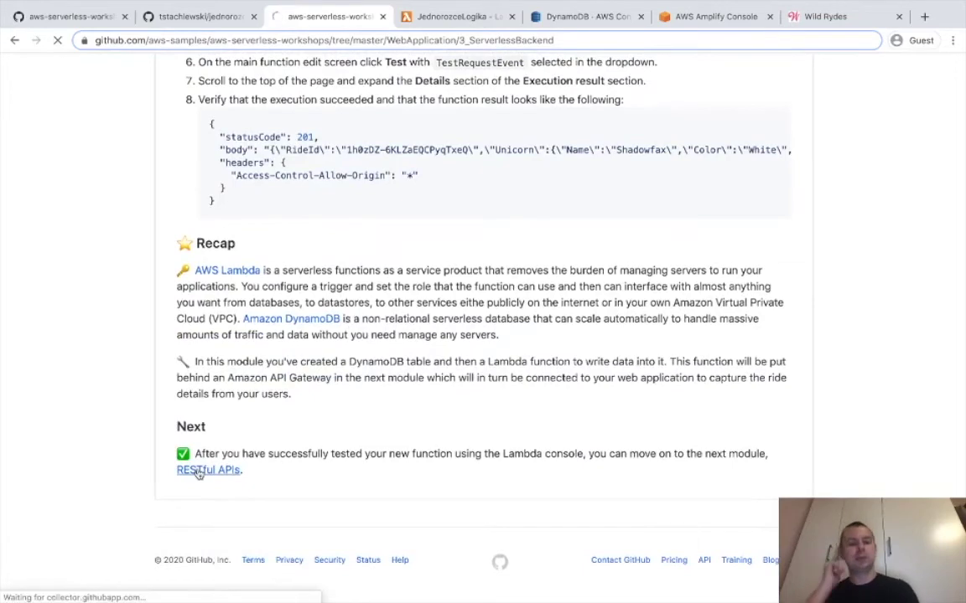
{"action": "scroll", "coordinate": [200, 470], "scroll_direction": "down", "scroll_amount": 4}
{"action": "scroll", "coordinate": [201, 470], "scroll_direction": "up", "scroll_amount": 1}
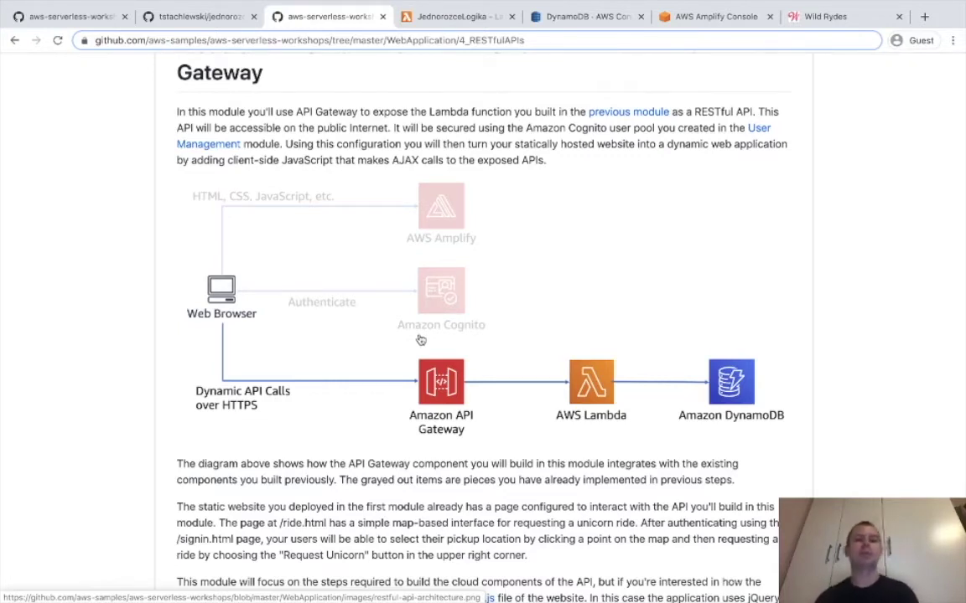
{"action": "scroll", "coordinate": [421, 339], "scroll_direction": "down", "scroll_amount": 2}
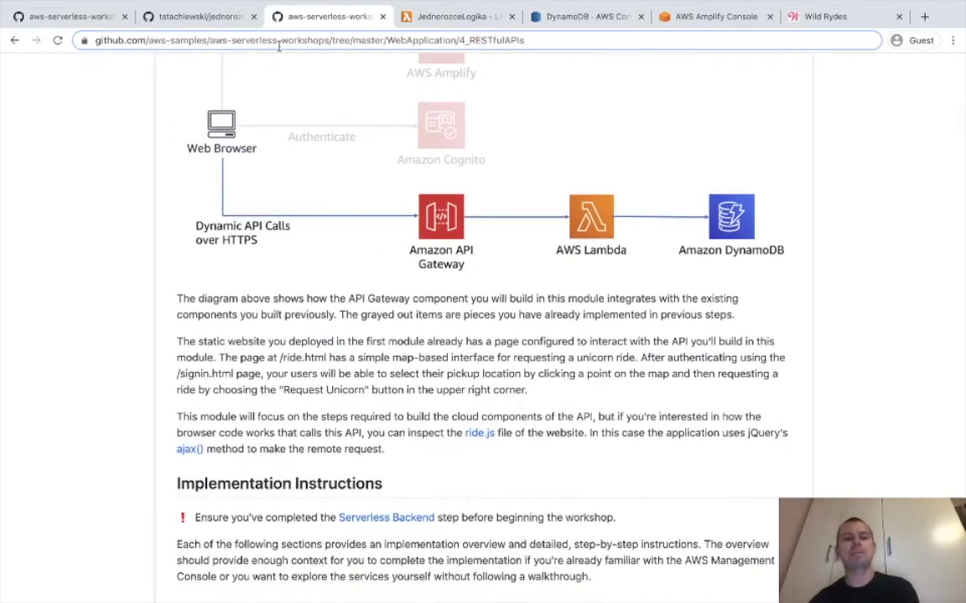
{"action": "left_click", "coordinate": [453, 17]}
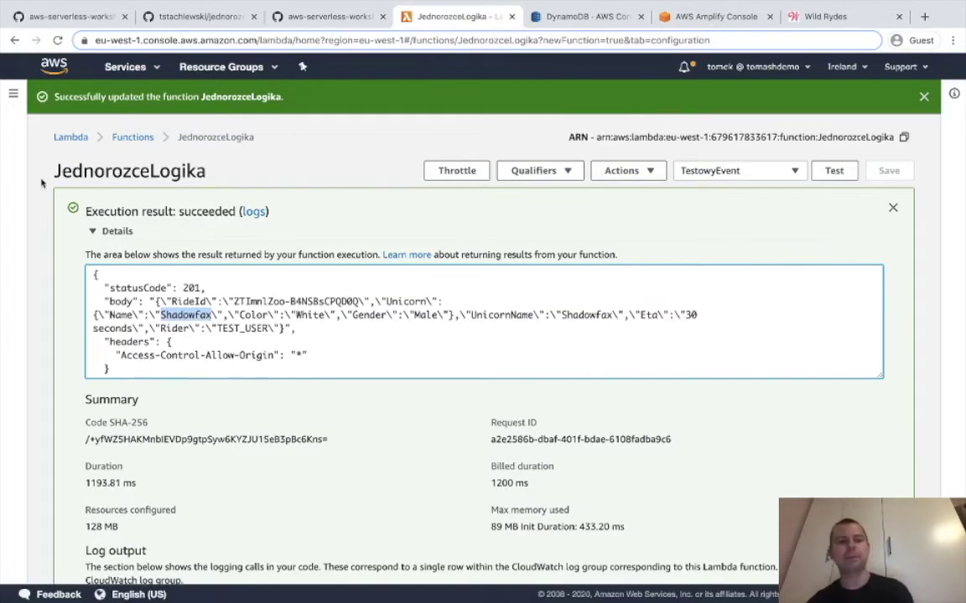
Leave the JednorozceLogika function and open API Gateway by searching 'api' in services.
{"action": "left_click", "coordinate": [133, 137]}
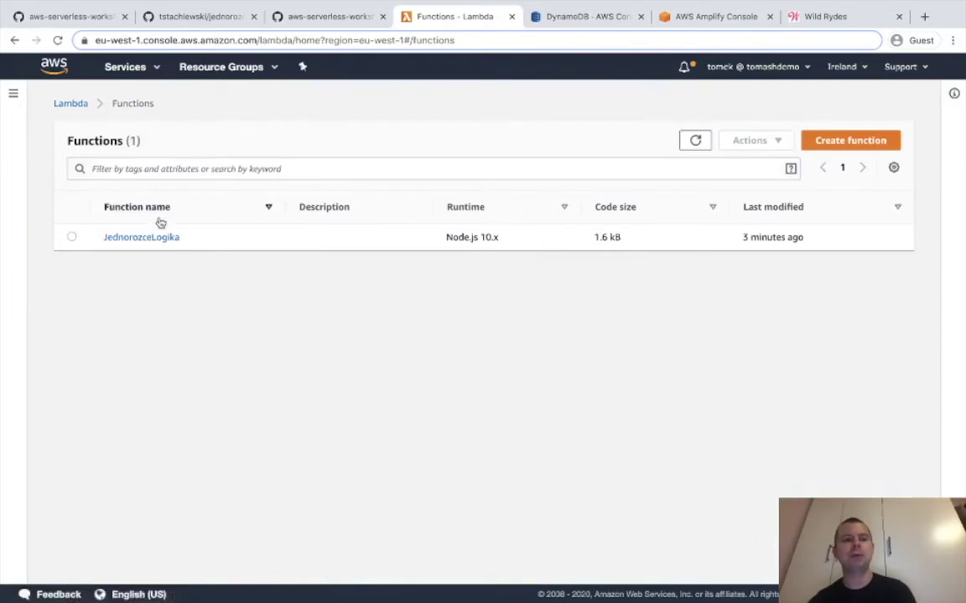
{"action": "left_click", "coordinate": [145, 237]}
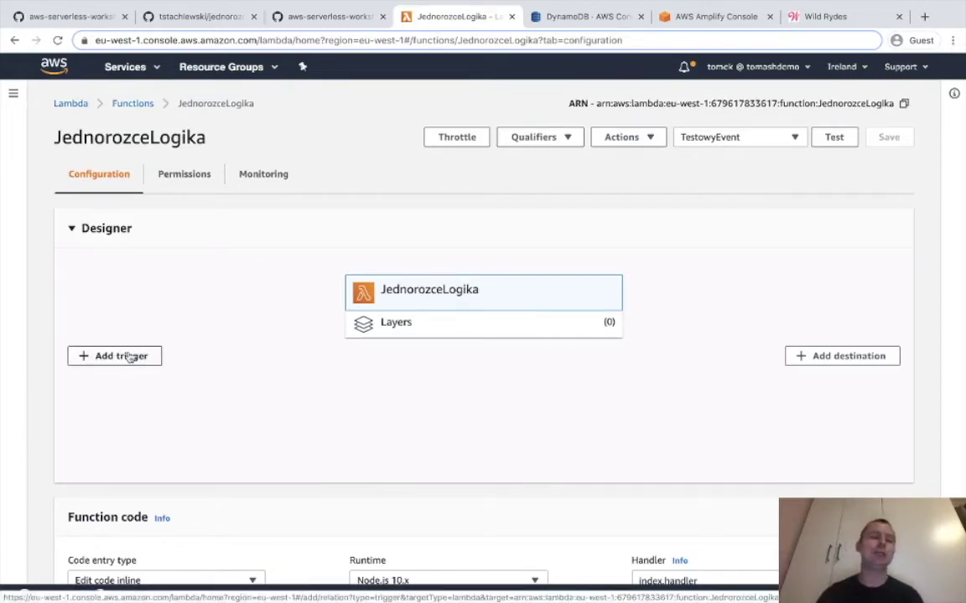
{"action": "left_click", "coordinate": [55, 74]}
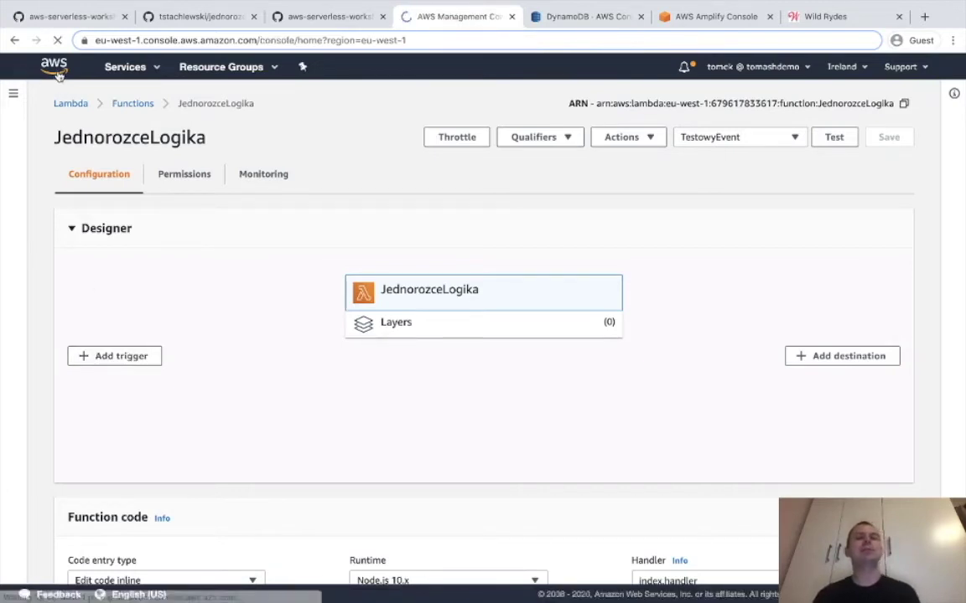
{"action": "left_click", "coordinate": [168, 255]}
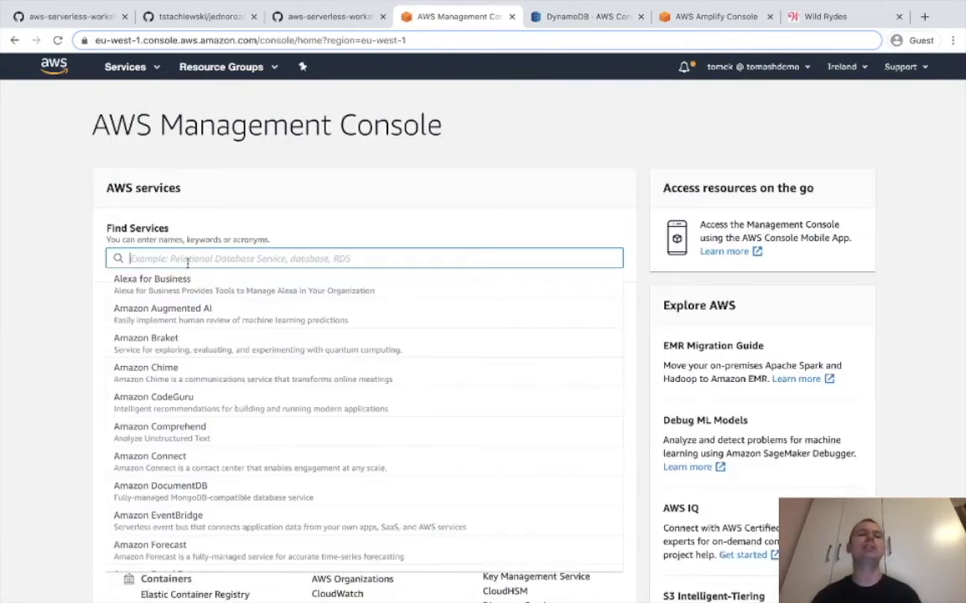
{"action": "type", "text": "api"}
{"action": "left_click", "coordinate": [179, 280]}
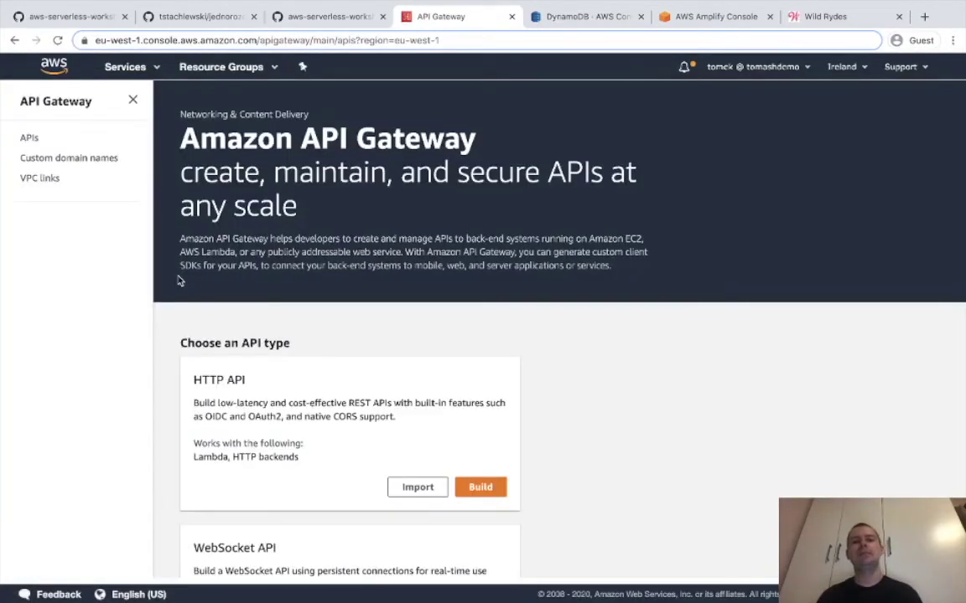
Compare the HTTP and REST API type cards, then choose Build on REST API.
{"action": "scroll", "coordinate": [276, 275], "scroll_direction": "down", "scroll_amount": 5}
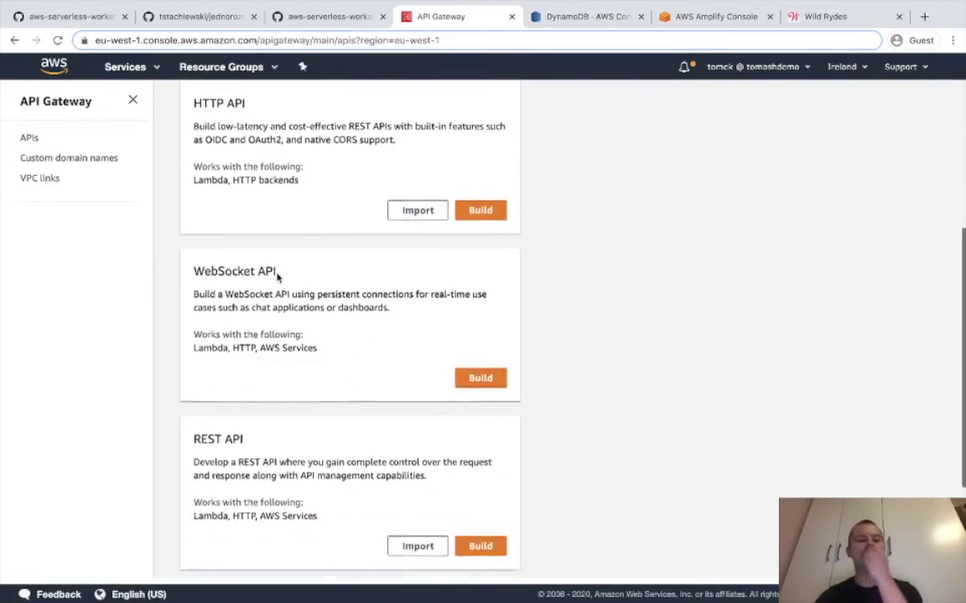
{"action": "scroll", "coordinate": [277, 274], "scroll_direction": "up", "scroll_amount": 2}
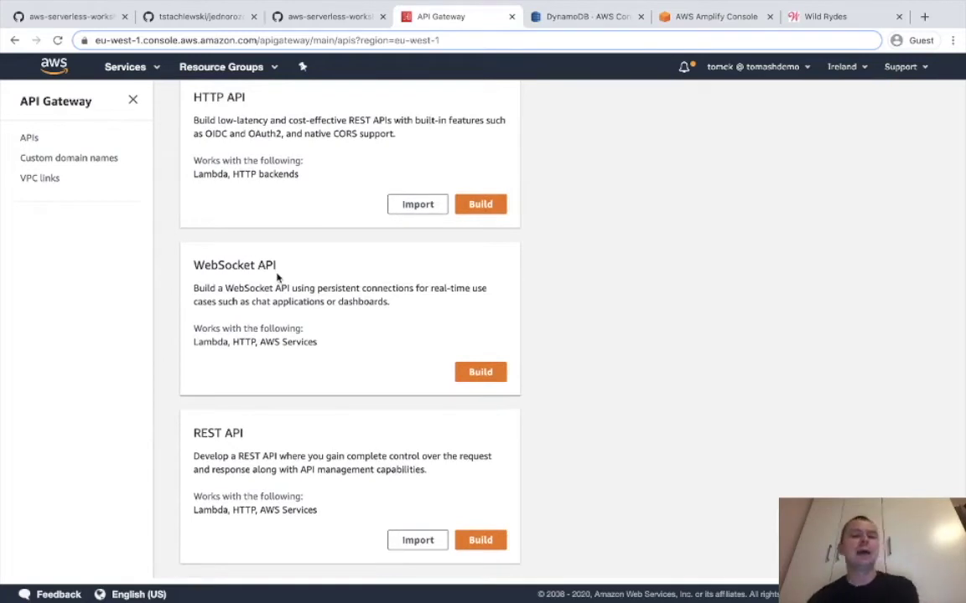
{"action": "scroll", "coordinate": [252, 269], "scroll_direction": "down", "scroll_amount": 1}
{"action": "scroll", "coordinate": [252, 269], "scroll_direction": "down", "scroll_amount": 2}
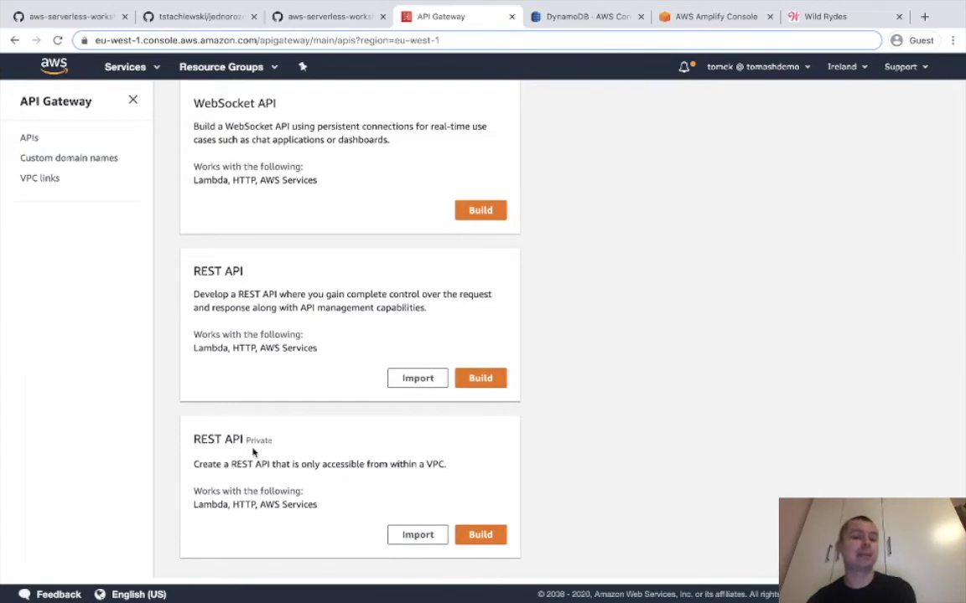
{"action": "scroll", "coordinate": [251, 452], "scroll_direction": "up", "scroll_amount": 3}
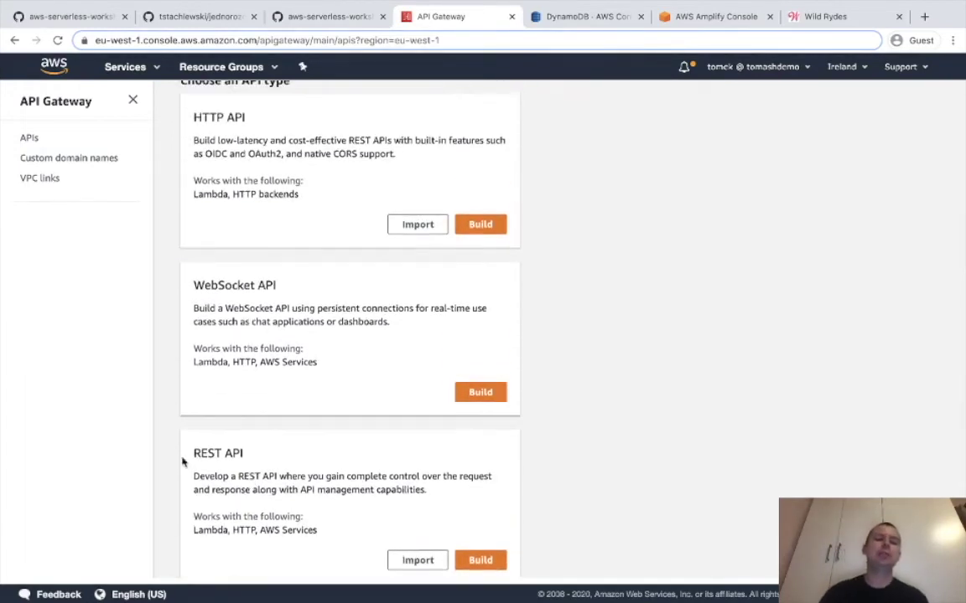
{"action": "left_click_drag", "start_coordinate": [180, 454], "coordinate": [248, 457]}
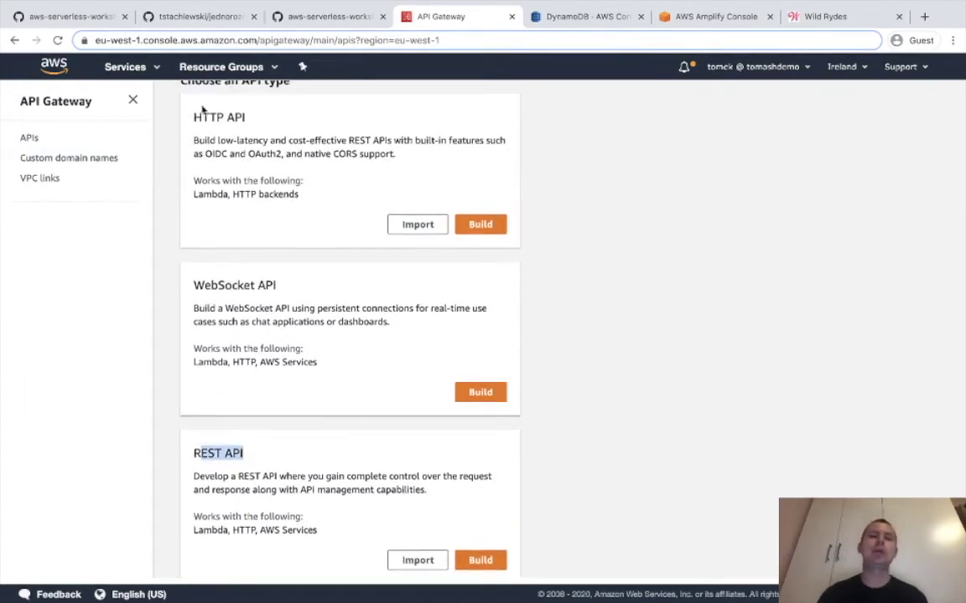
{"action": "left_click_drag", "start_coordinate": [184, 118], "coordinate": [249, 118]}
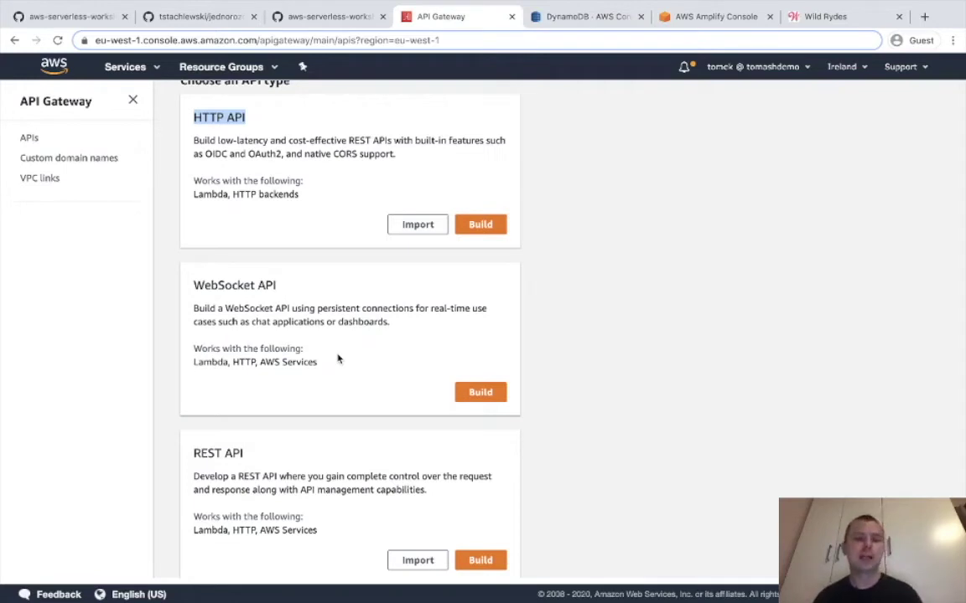
{"action": "scroll", "coordinate": [386, 457], "scroll_direction": "down", "scroll_amount": 3}
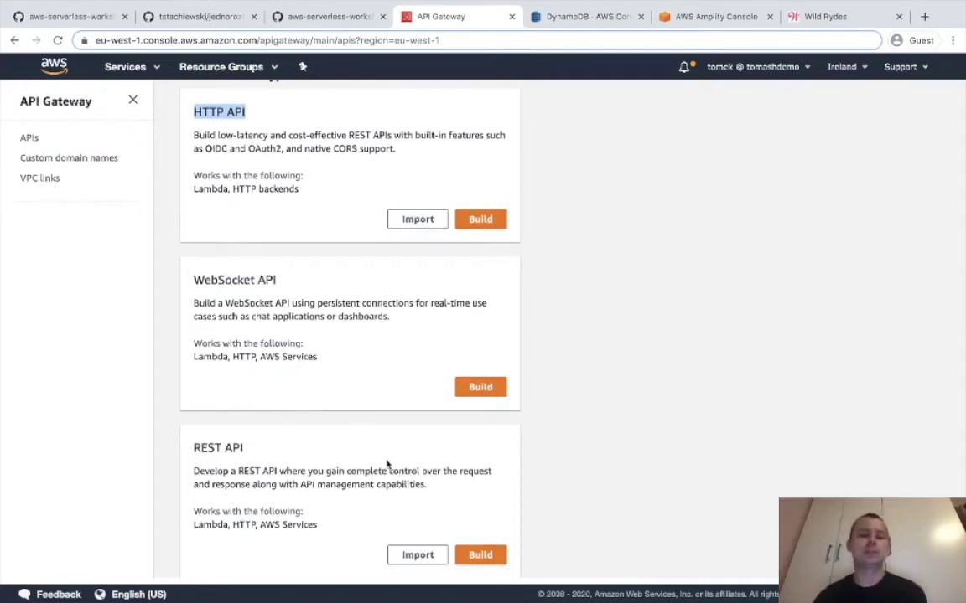
{"action": "left_click_drag", "start_coordinate": [208, 356], "coordinate": [327, 417]}
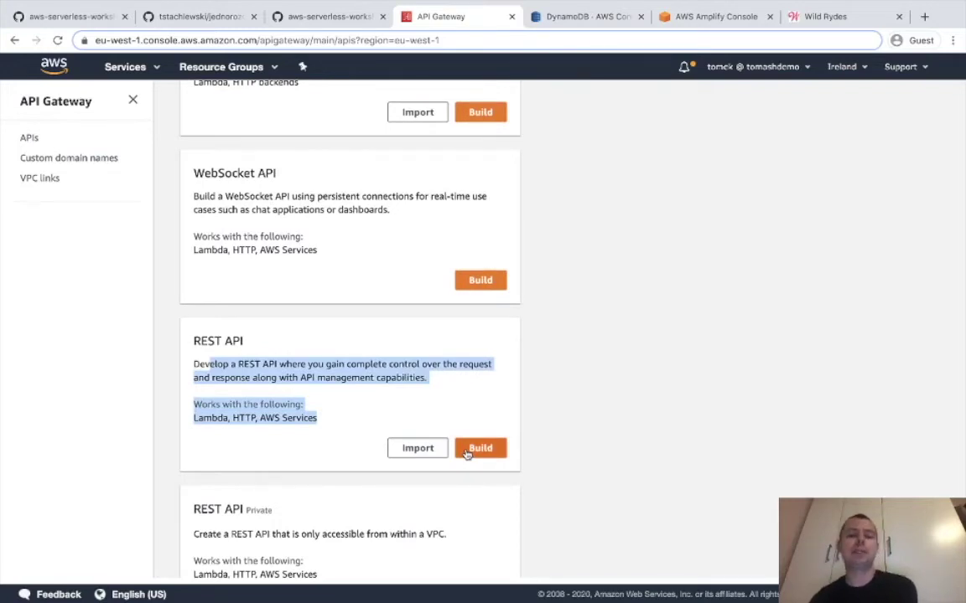
{"action": "left_click", "coordinate": [467, 453]}
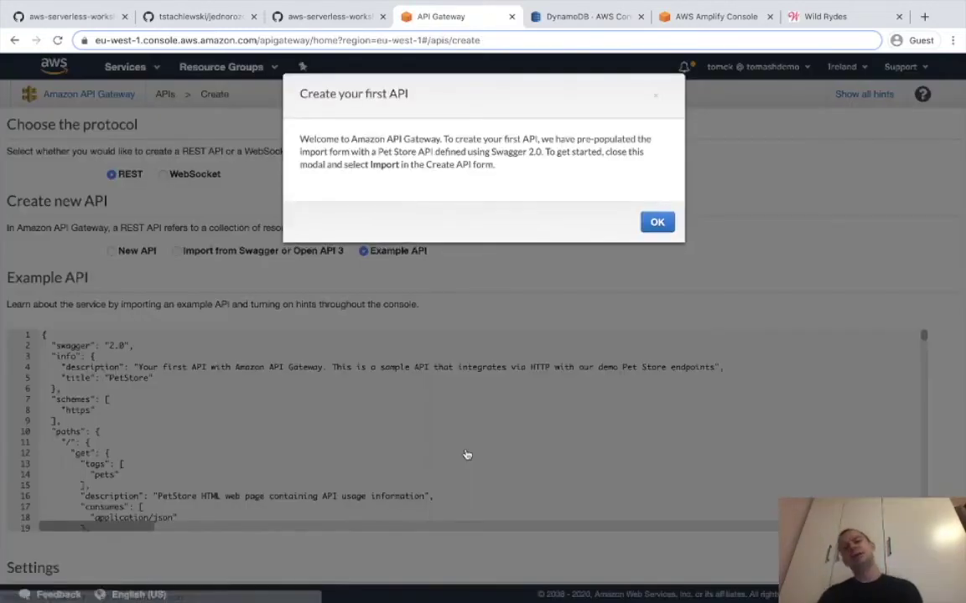
Create a new empty REST API named JednorozceAPI with an Edge optimized endpoint.
{"action": "left_click", "coordinate": [656, 224]}
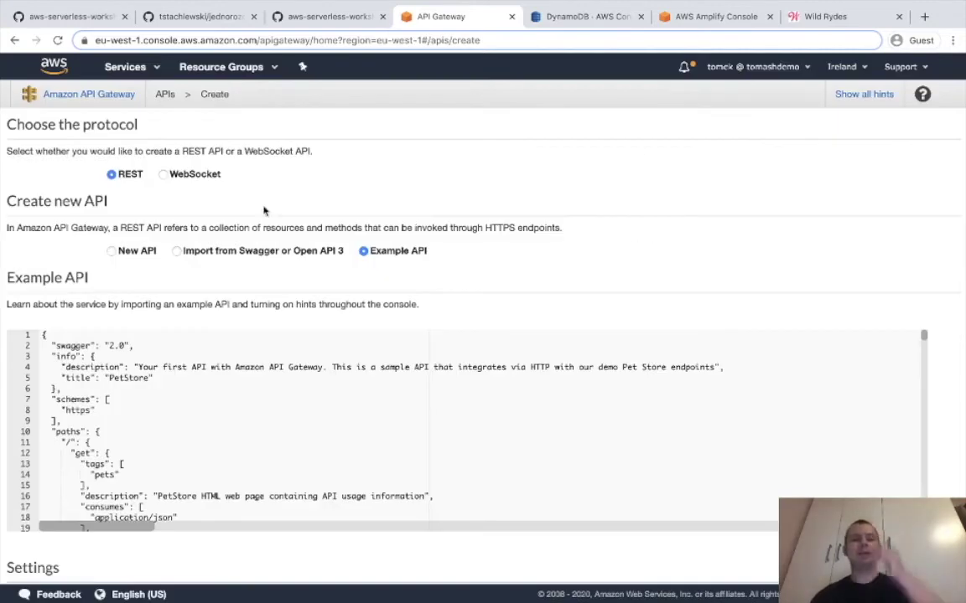
{"action": "left_click", "coordinate": [111, 251]}
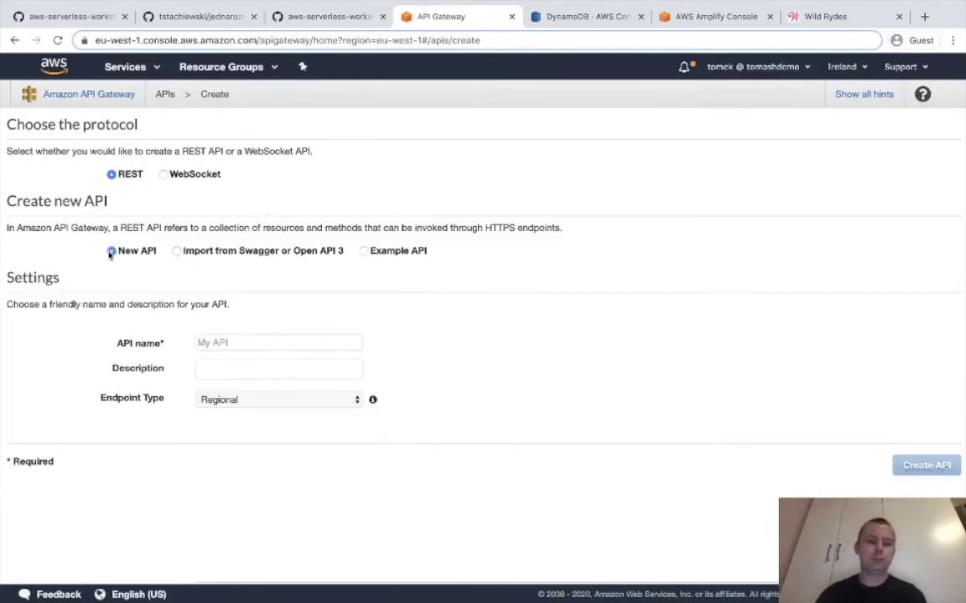
{"action": "left_click", "coordinate": [271, 343]}
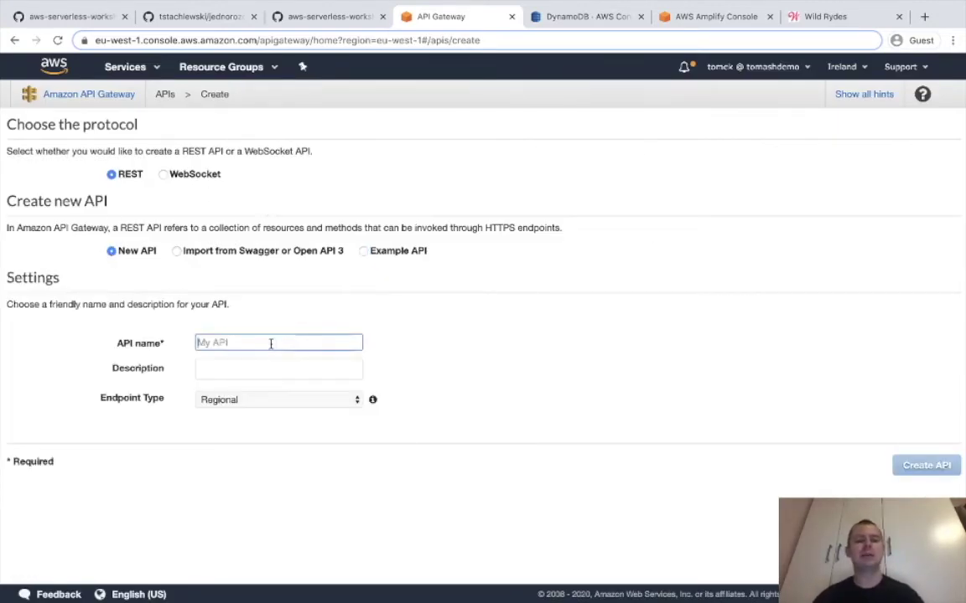
{"action": "type", "text": "Jedno"}
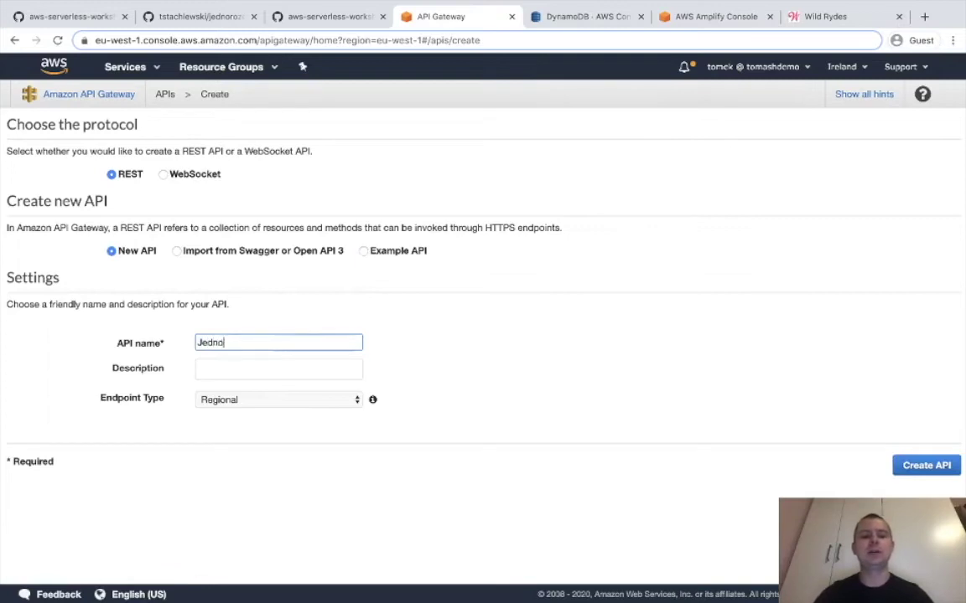
{"action": "type", "text": "rozceAPI"}
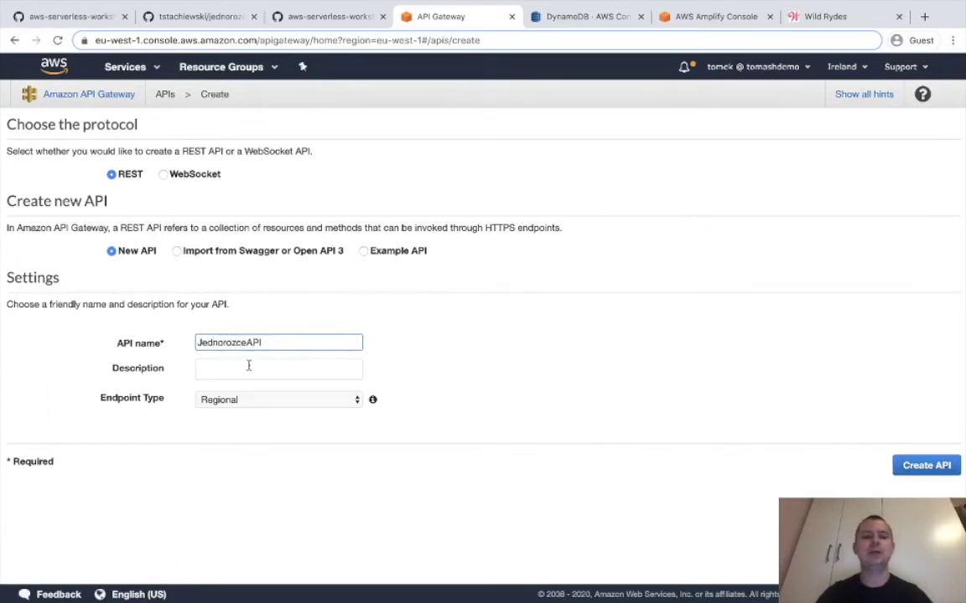
{"action": "left_click", "coordinate": [228, 401]}
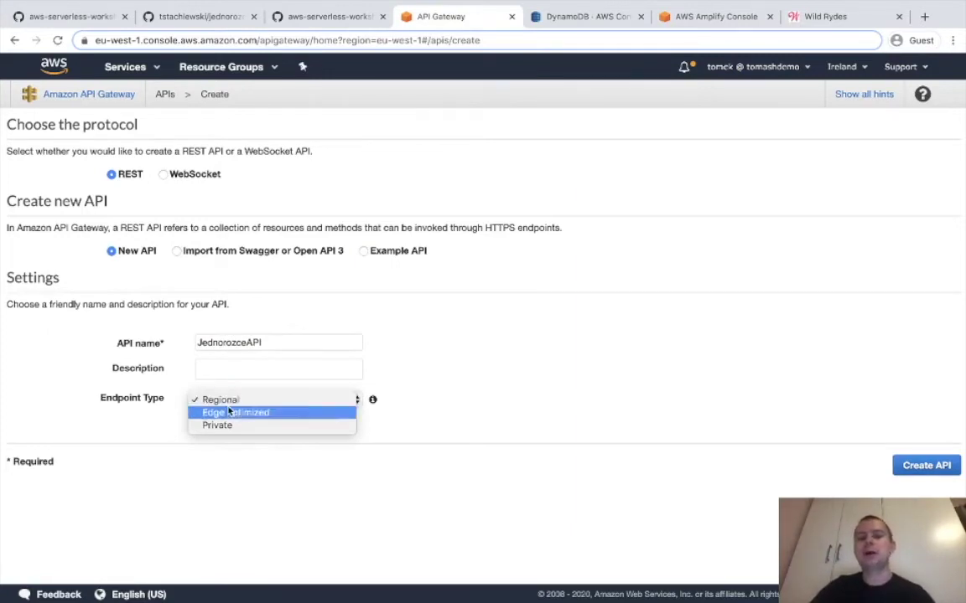
{"action": "left_click", "coordinate": [228, 414]}
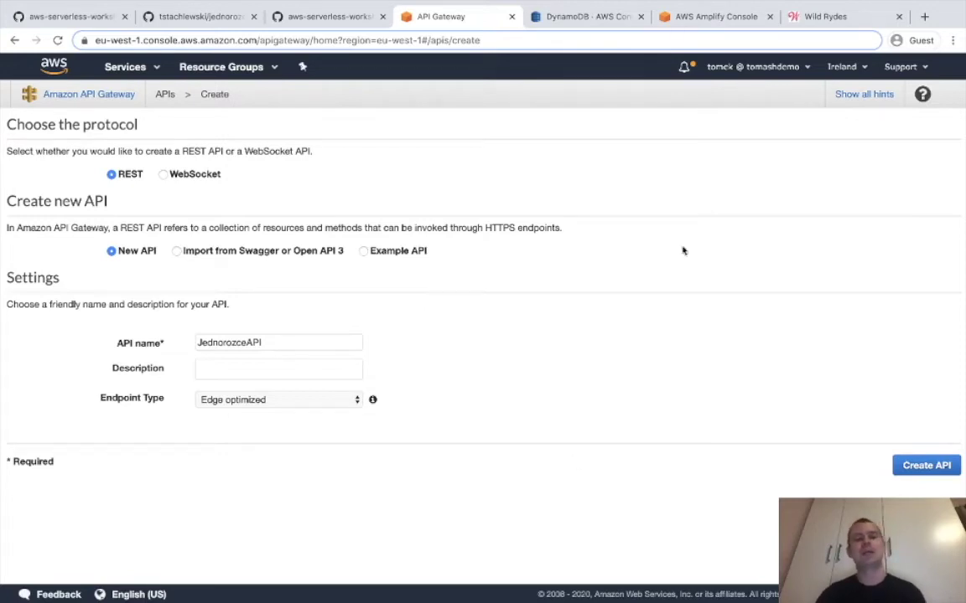
{"action": "left_click", "coordinate": [911, 474]}
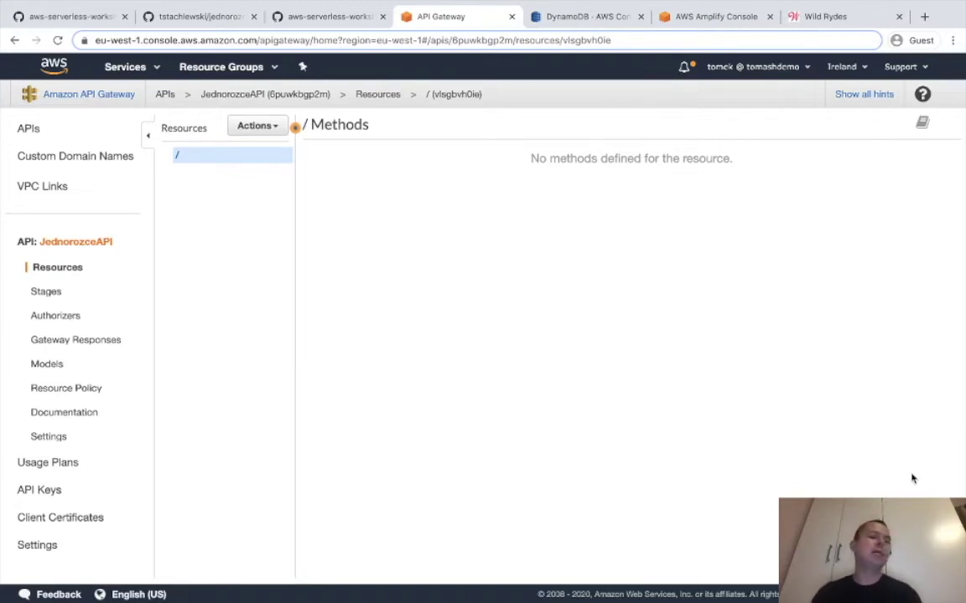
Start a New Child Resource under JednorozceAPI, then switch to the requestUnicorn.js GitHub tab.
{"action": "left_click", "coordinate": [277, 127]}
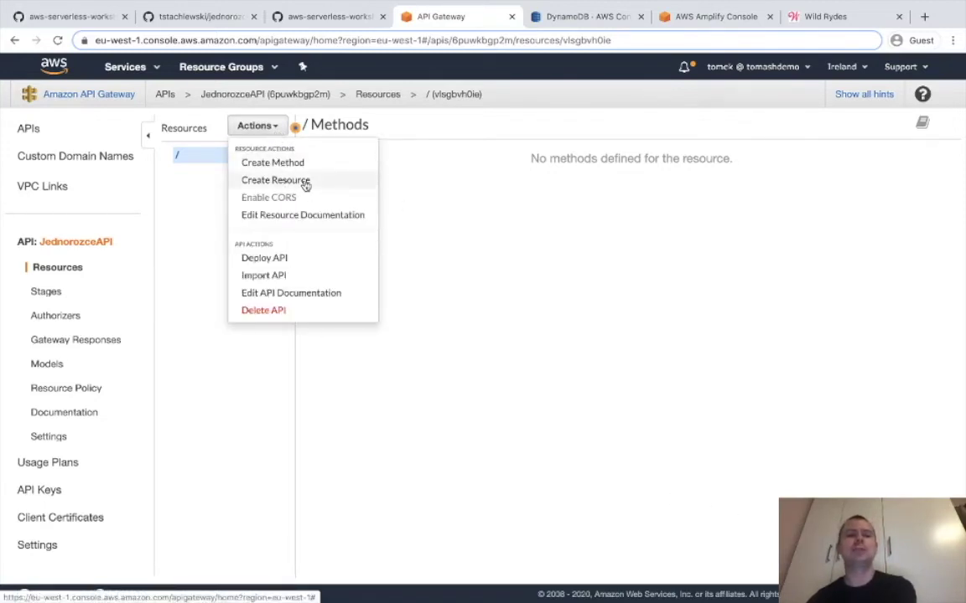
{"action": "left_click", "coordinate": [306, 183]}
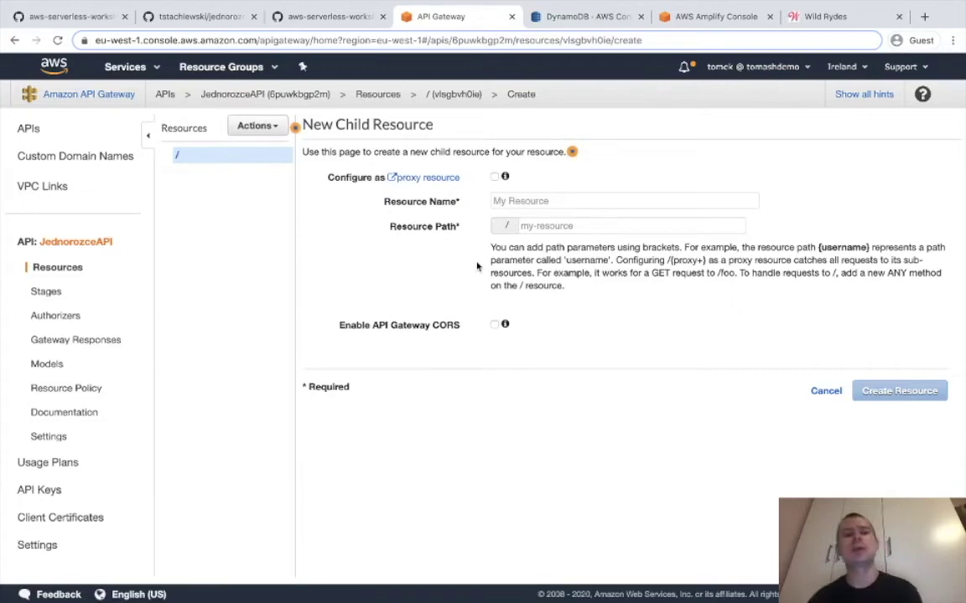
{"action": "key", "text": "ctrl+1"}
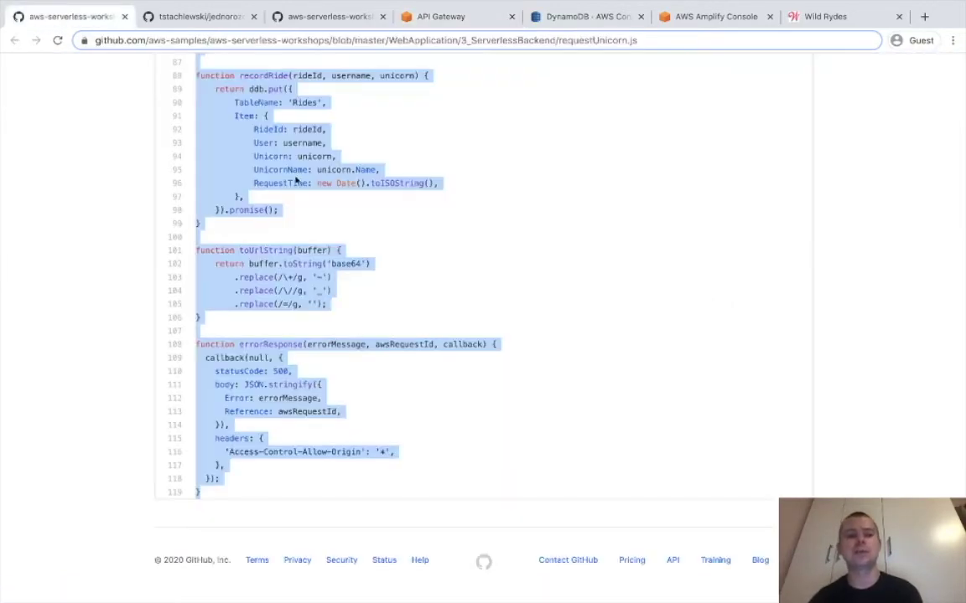
Find the guide's 'Create a new resource' step and copy the resource path 'ride'.
{"action": "left_click", "coordinate": [306, 18]}
{"action": "scroll", "coordinate": [374, 263], "scroll_direction": "down", "scroll_amount": 6}
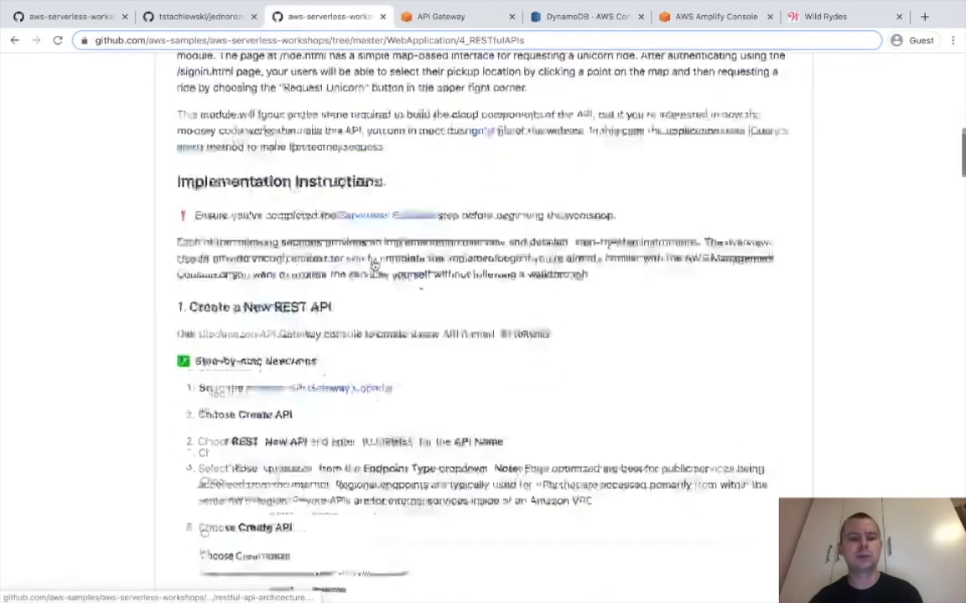
{"action": "scroll", "coordinate": [374, 264], "scroll_direction": "down", "scroll_amount": 8}
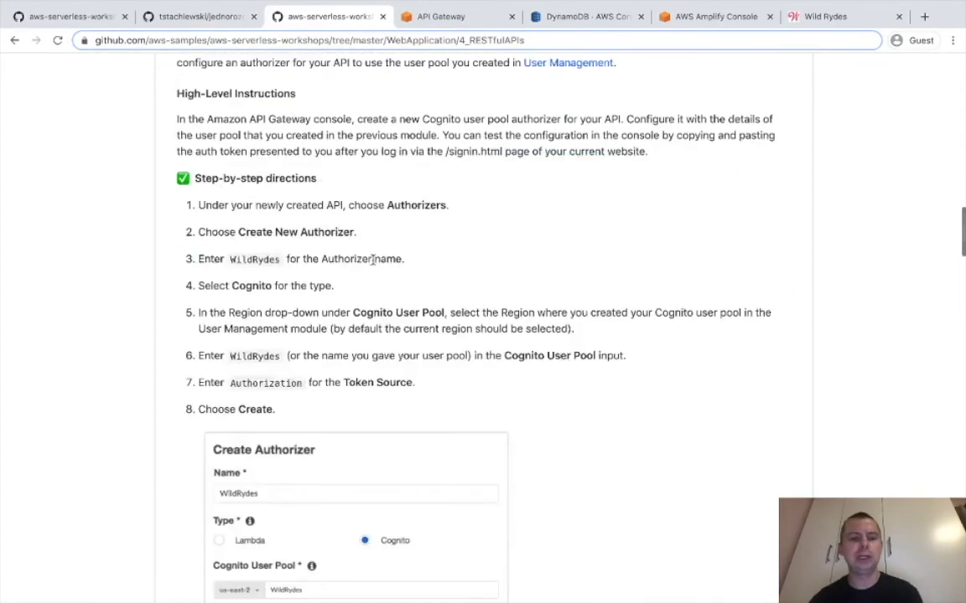
{"action": "scroll", "coordinate": [282, 369], "scroll_direction": "up", "scroll_amount": 4}
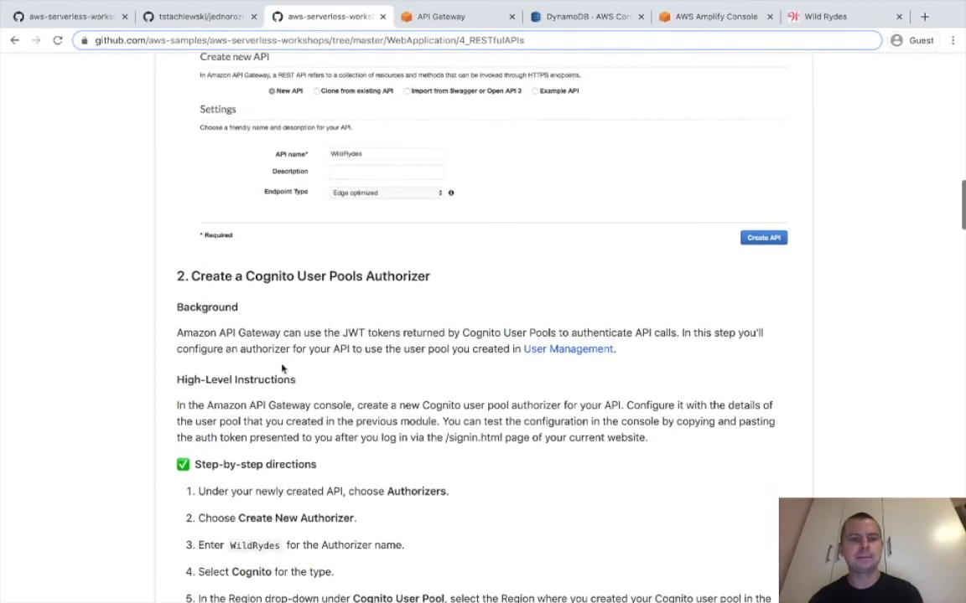
{"action": "scroll", "coordinate": [280, 369], "scroll_direction": "up", "scroll_amount": 3}
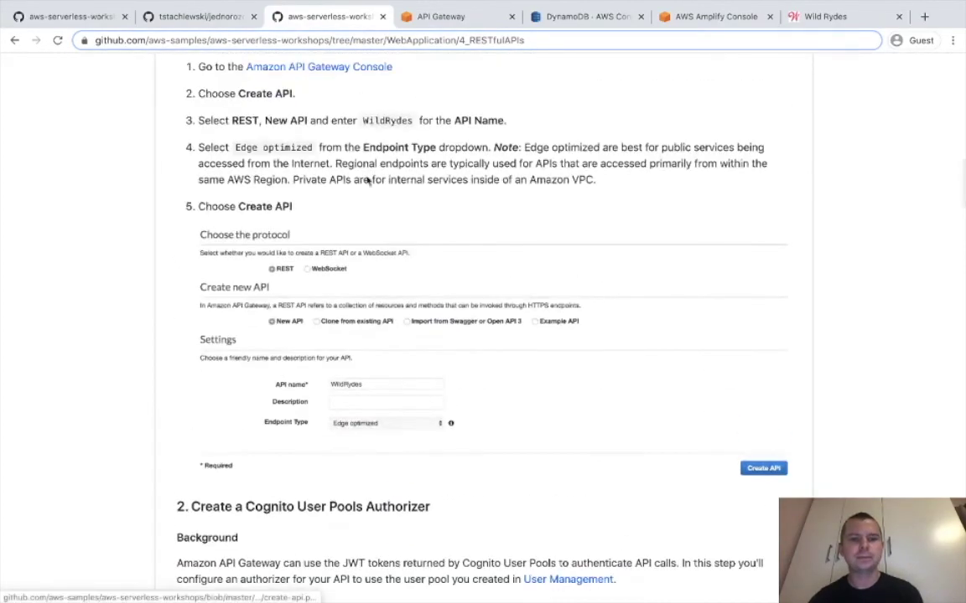
{"action": "scroll", "coordinate": [327, 327], "scroll_direction": "down", "scroll_amount": 12}
{"action": "scroll", "coordinate": [327, 327], "scroll_direction": "down", "scroll_amount": 2}
{"action": "scroll", "coordinate": [327, 327], "scroll_direction": "up", "scroll_amount": 4}
{"action": "scroll", "coordinate": [327, 327], "scroll_direction": "down", "scroll_amount": 6}
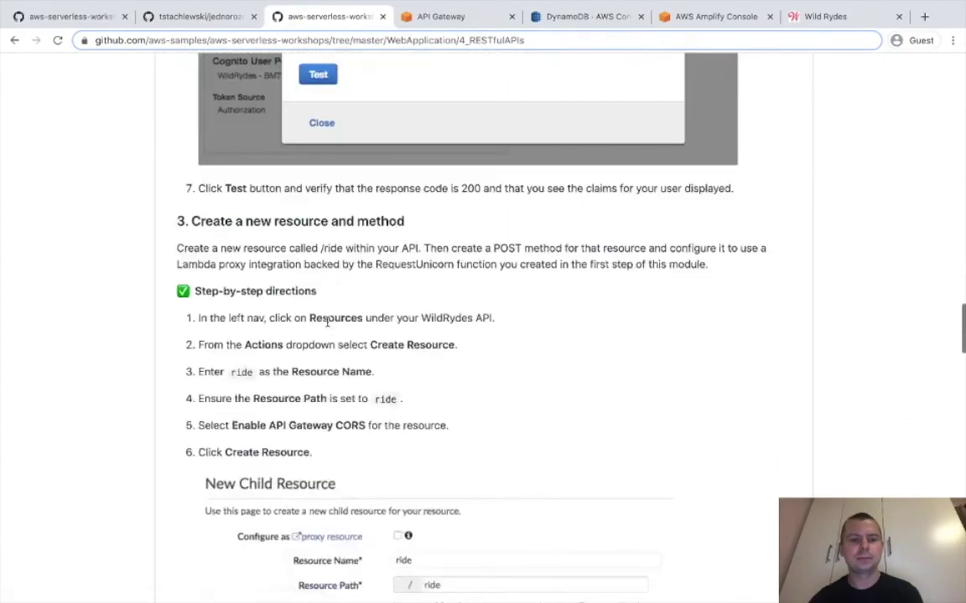
{"action": "scroll", "coordinate": [329, 327], "scroll_direction": "up", "scroll_amount": 3}
{"action": "scroll", "coordinate": [329, 327], "scroll_direction": "down", "scroll_amount": 6}
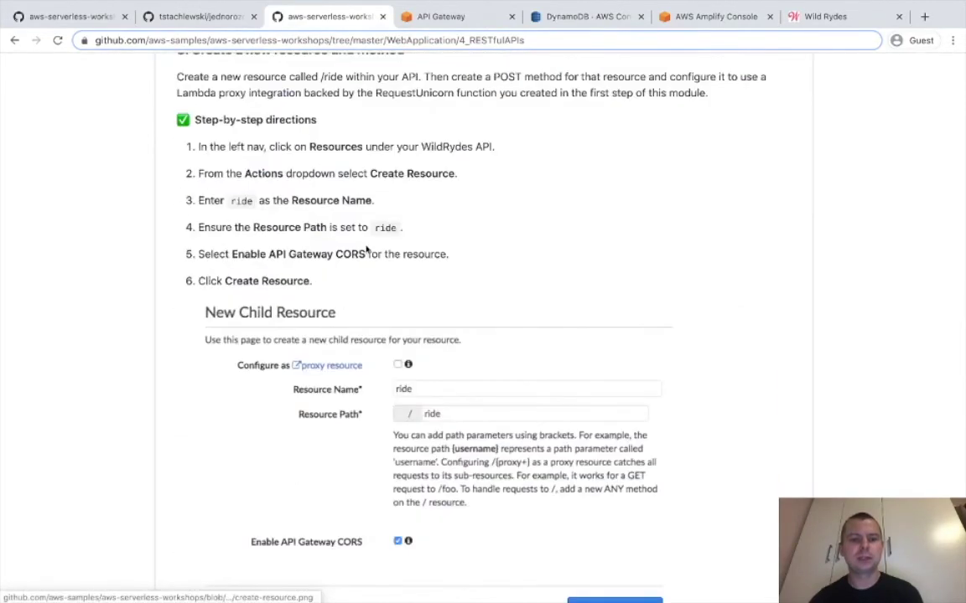
{"action": "double_click", "coordinate": [388, 223]}
{"action": "key", "text": "ctrl+c"}
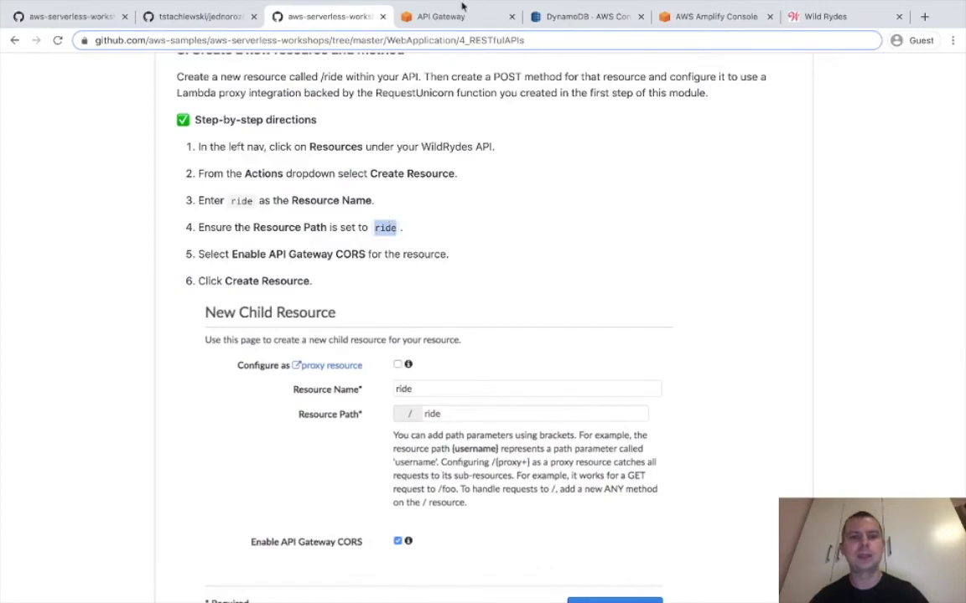
{"action": "left_click", "coordinate": [415, 16]}
Paste 'ride' as both resource name and resource path and create the /ride resource.
{"action": "left_click", "coordinate": [570, 227]}
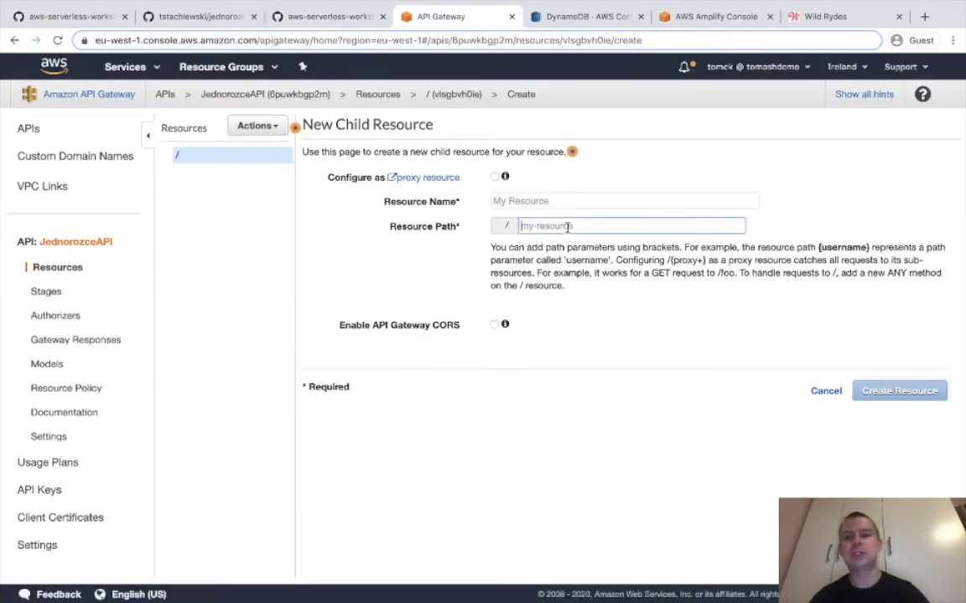
{"action": "key", "text": "ctrl+v"}
{"action": "left_click", "coordinate": [553, 202]}
{"action": "key", "text": "ctrl+v"}
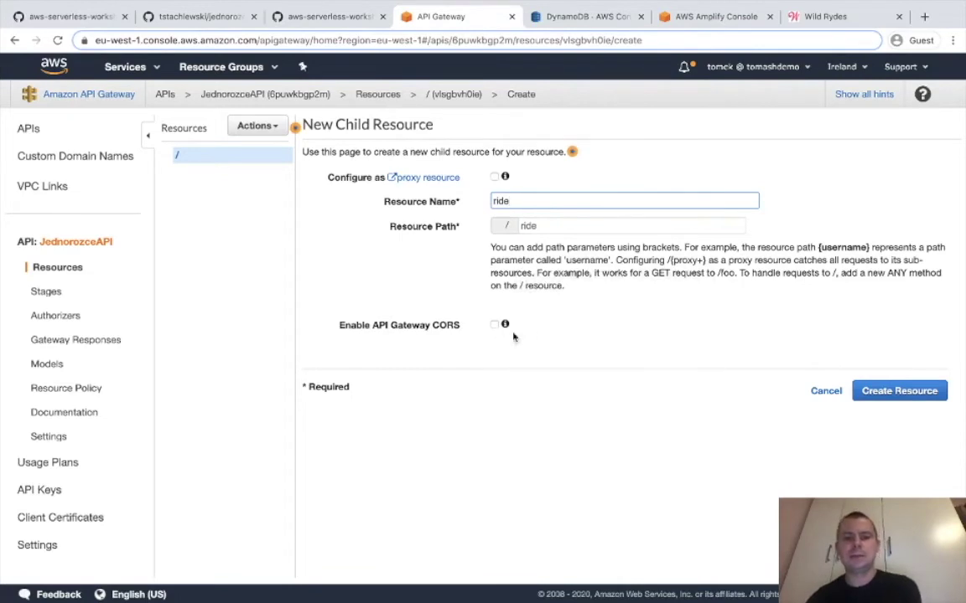
{"action": "left_click", "coordinate": [894, 394]}
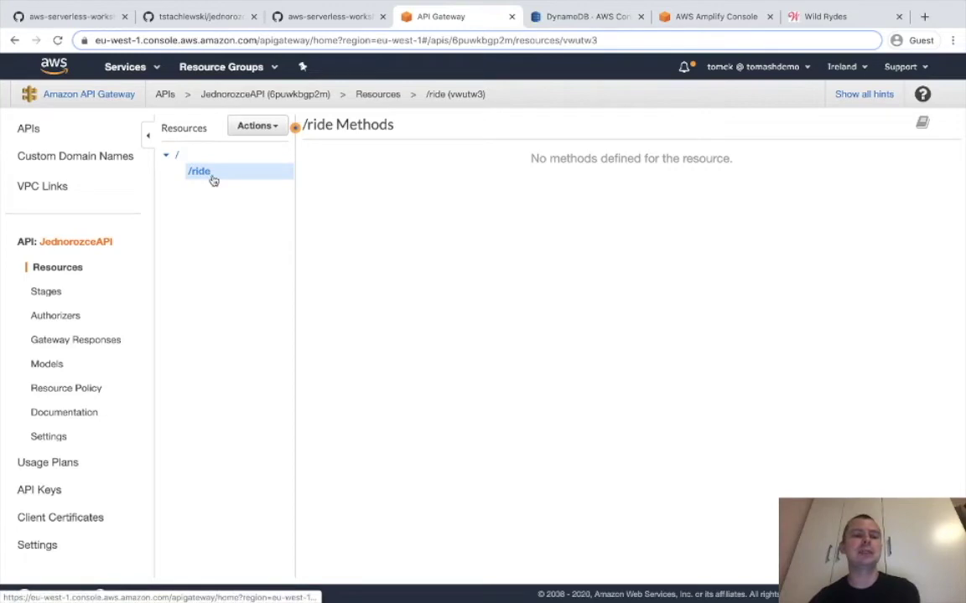
Add a POST method to the /ride resource.
{"action": "left_click", "coordinate": [258, 131]}
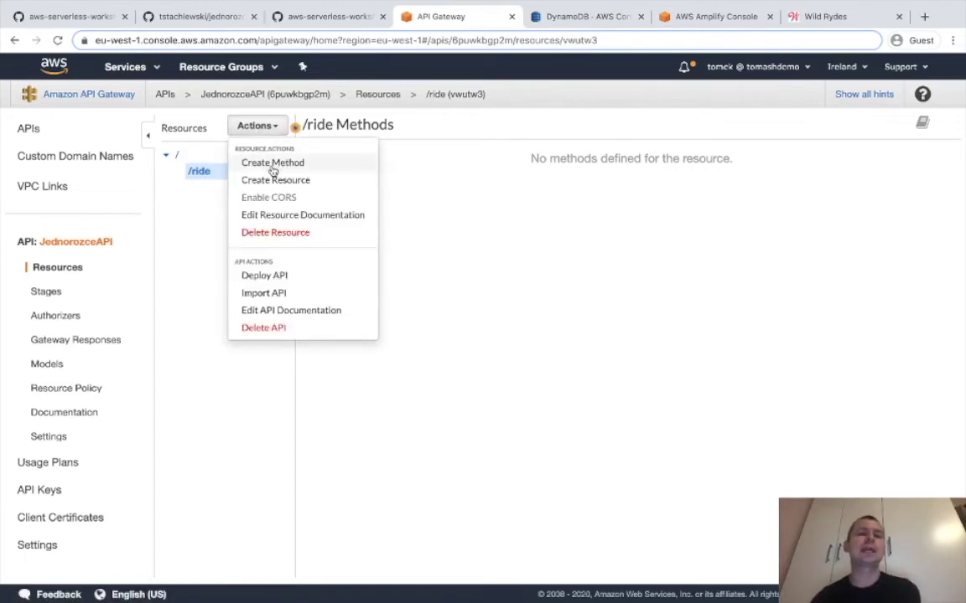
{"action": "left_click", "coordinate": [273, 163]}
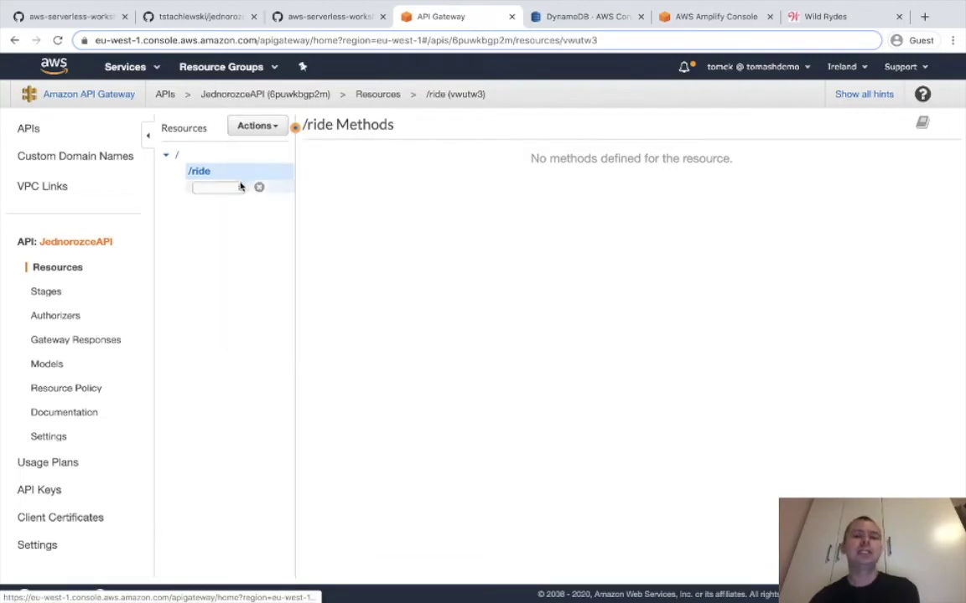
{"action": "left_click", "coordinate": [239, 186]}
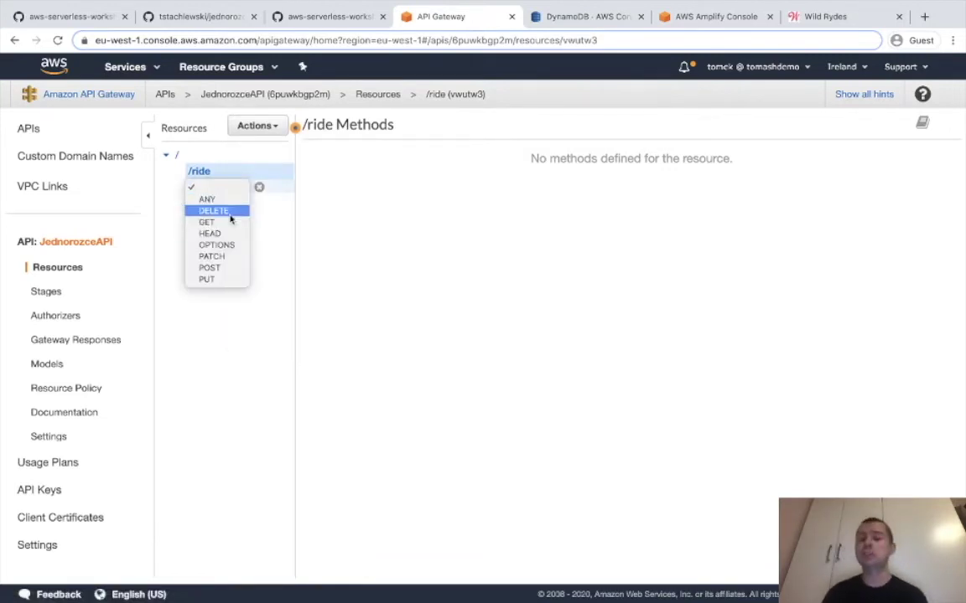
{"action": "left_click", "coordinate": [222, 268]}
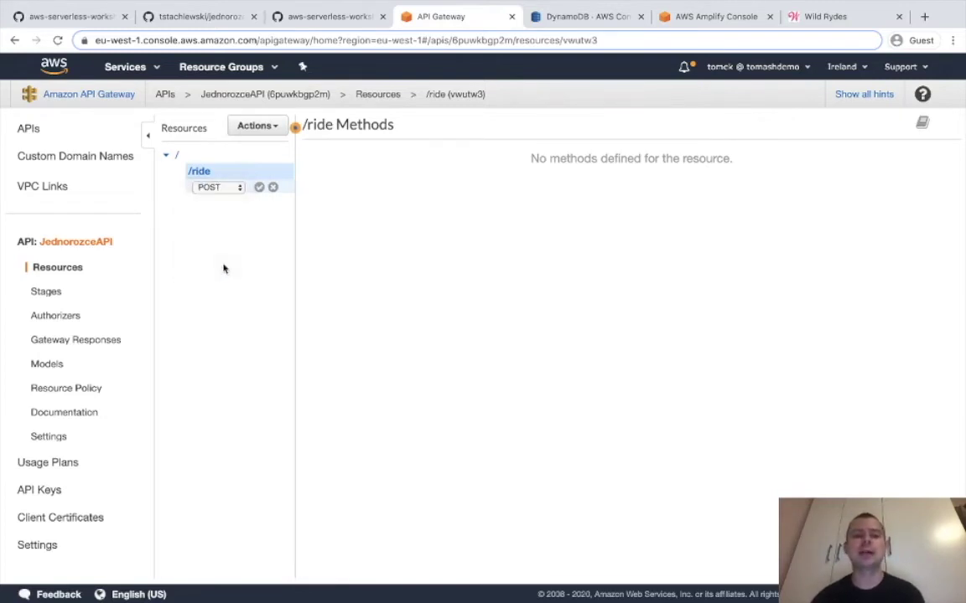
{"action": "left_click", "coordinate": [259, 188]}
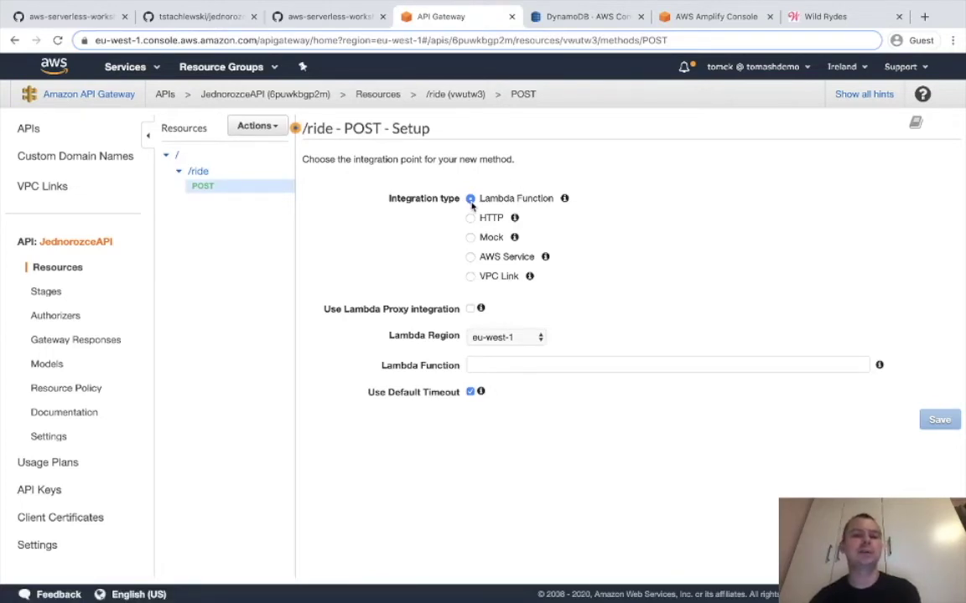
Back /ride POST with a Lambda proxy integration to JednorozceLogika and grant invoke permission.
{"action": "left_click", "coordinate": [470, 310]}
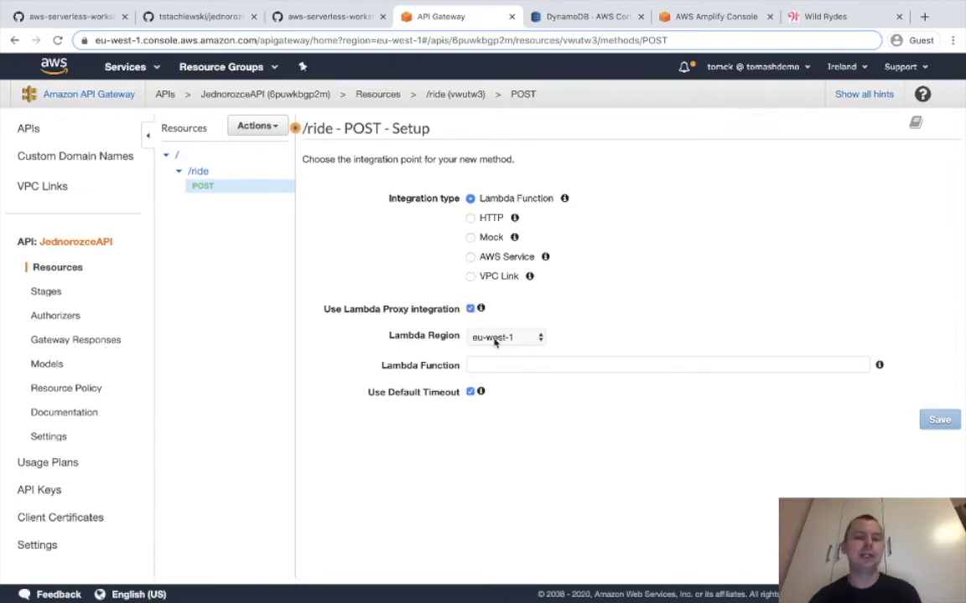
{"action": "left_click", "coordinate": [490, 362]}
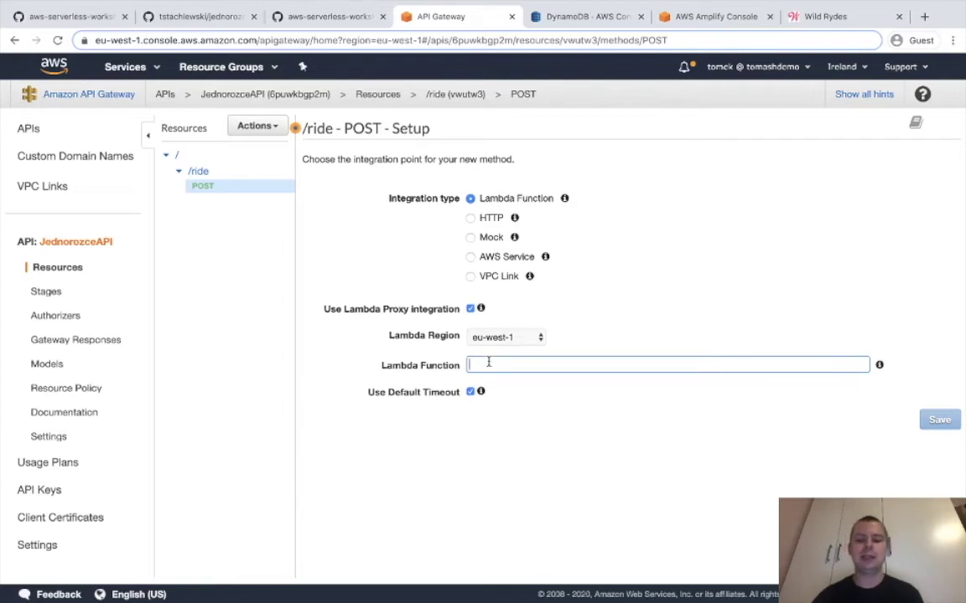
{"action": "type", "text": "J"}
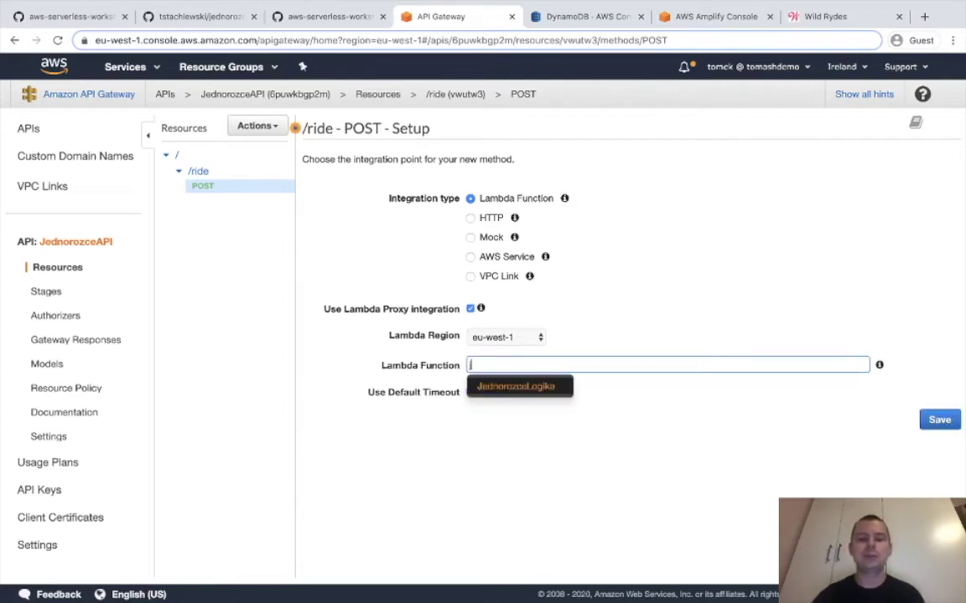
{"action": "left_click", "coordinate": [503, 385]}
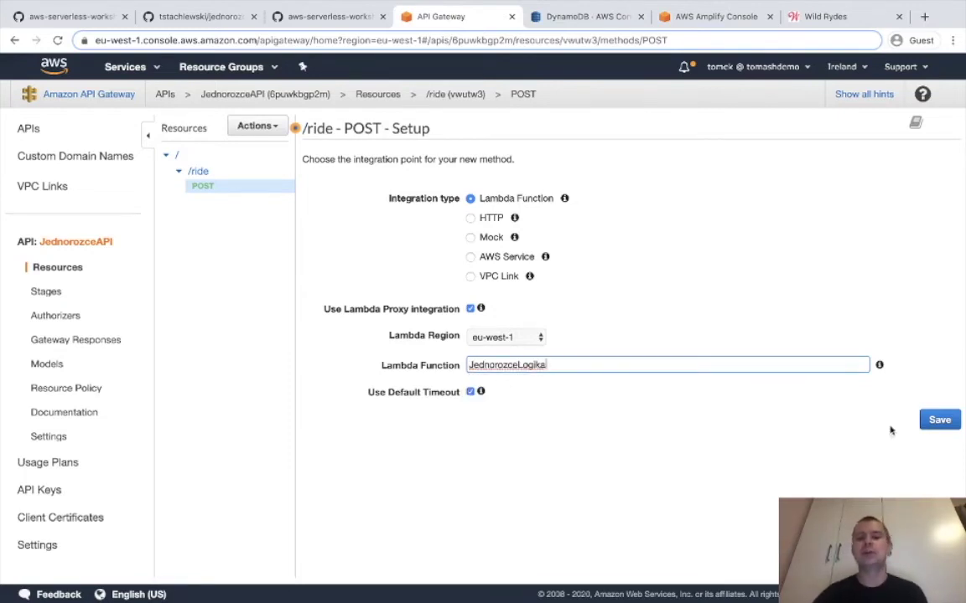
{"action": "left_click", "coordinate": [937, 420]}
{"action": "left_click", "coordinate": [756, 211]}
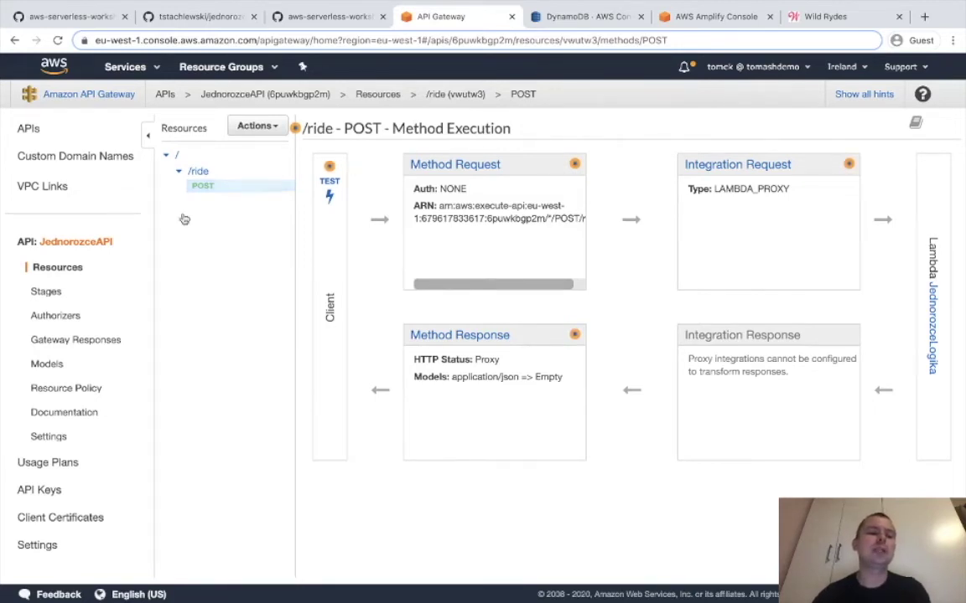
Draft authorizer JednorozceAuthorizer of type Cognito using the JednorozceUzytkownicy user pool.
{"action": "left_click", "coordinate": [74, 318]}
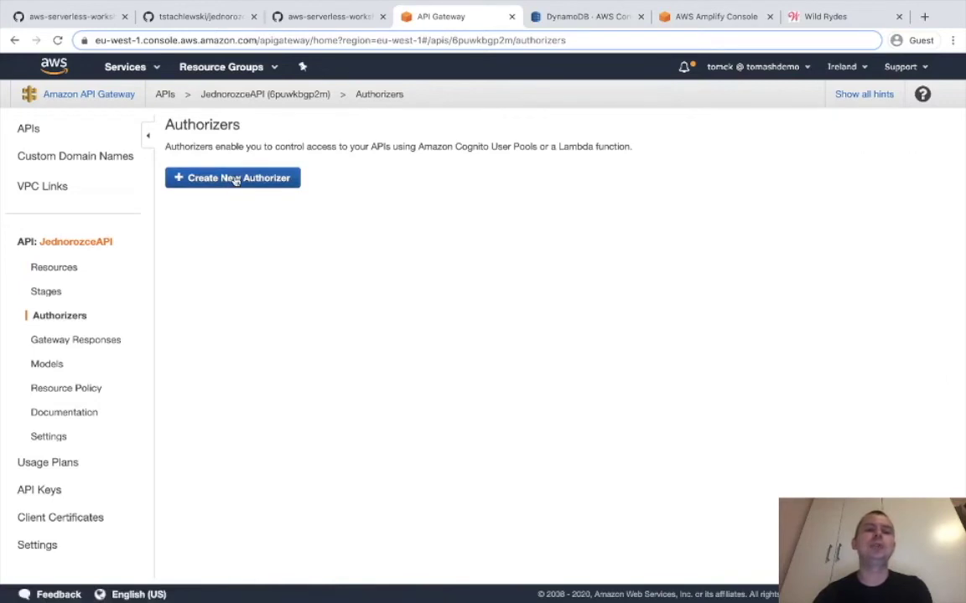
{"action": "left_click", "coordinate": [235, 179]}
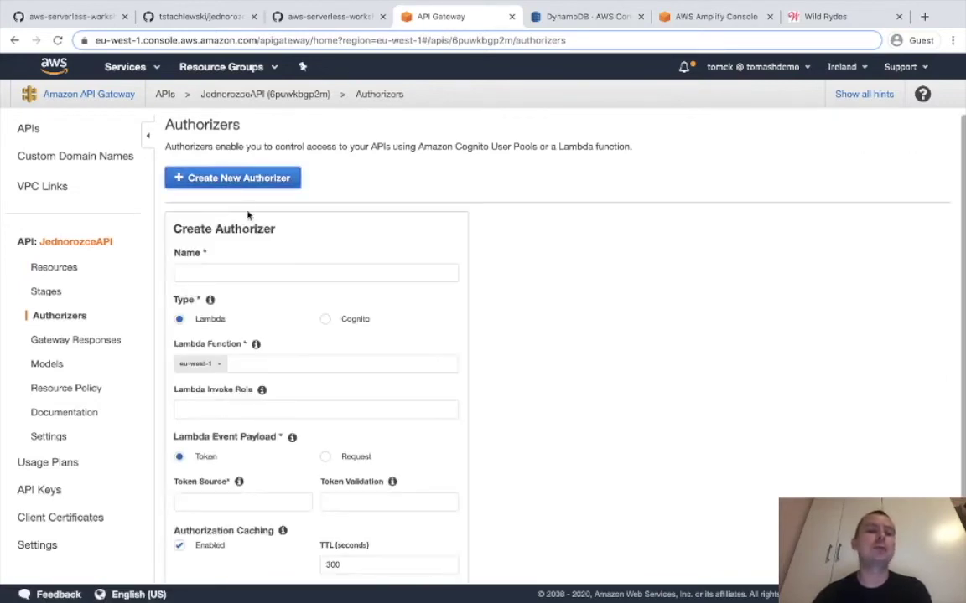
{"action": "scroll", "coordinate": [238, 256], "scroll_direction": "down", "scroll_amount": 1}
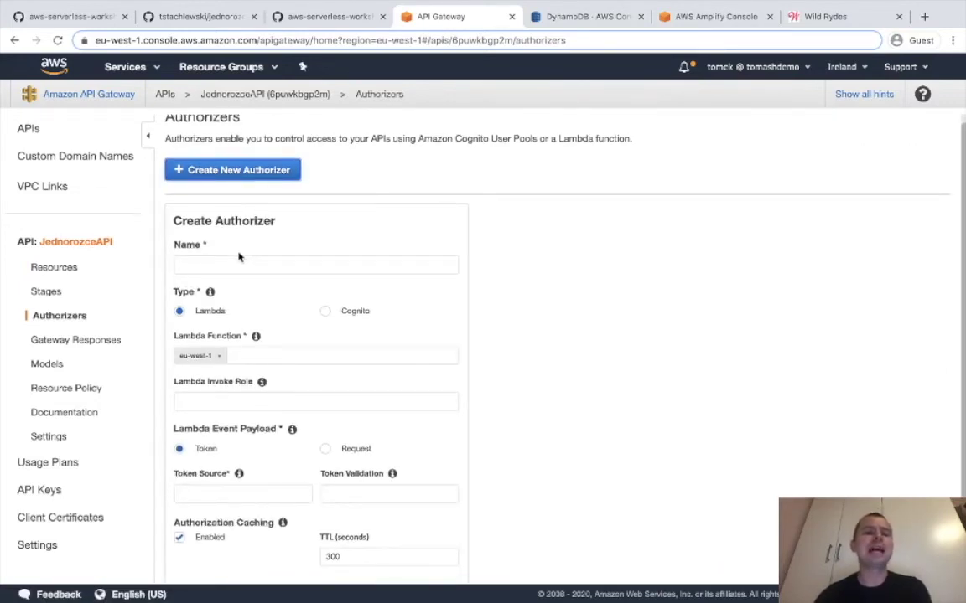
{"action": "left_click", "coordinate": [238, 261]}
{"action": "type", "text": "Jednorz"}
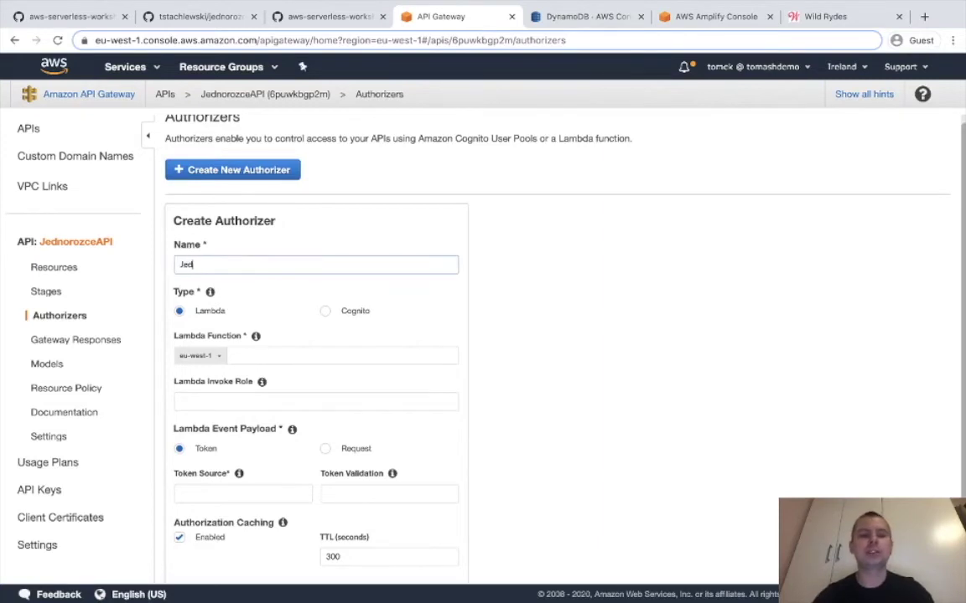
{"action": "key", "text": "BackSpace"}
{"action": "key", "text": "BackSpace"}
{"action": "type", "text": "rozceAu"}
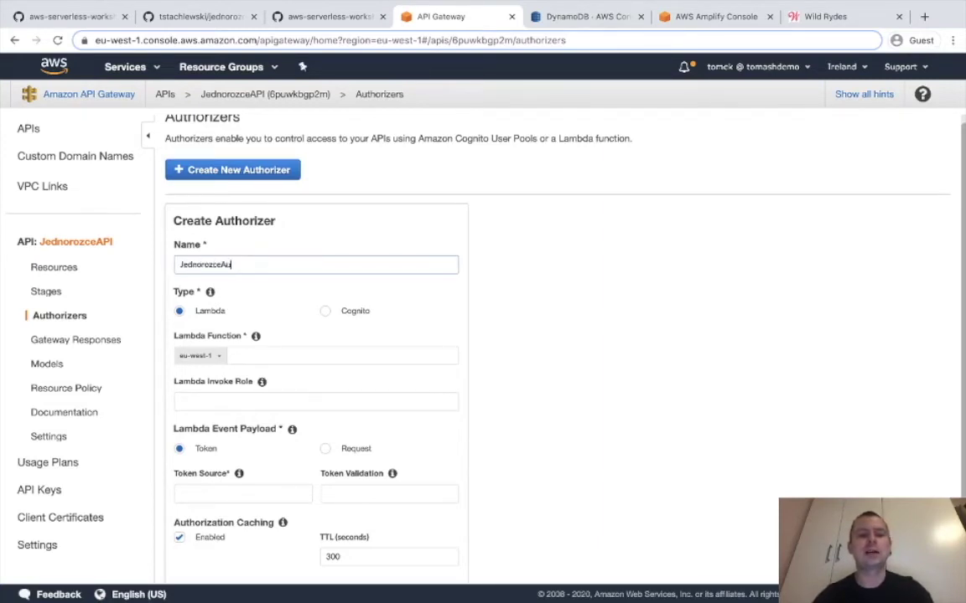
{"action": "type", "text": "thorizer"}
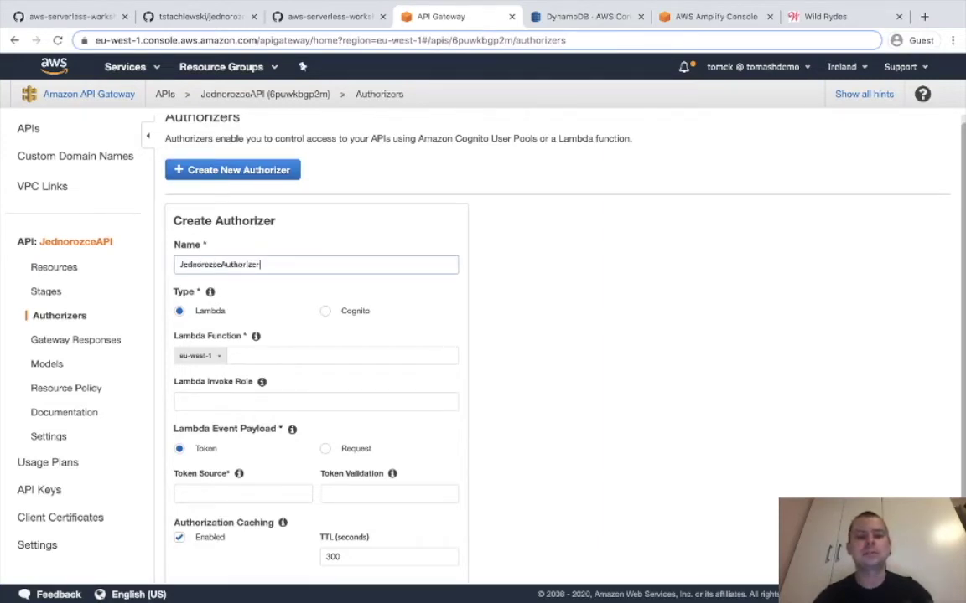
{"action": "scroll", "coordinate": [460, 265], "scroll_direction": "down", "scroll_amount": 1}
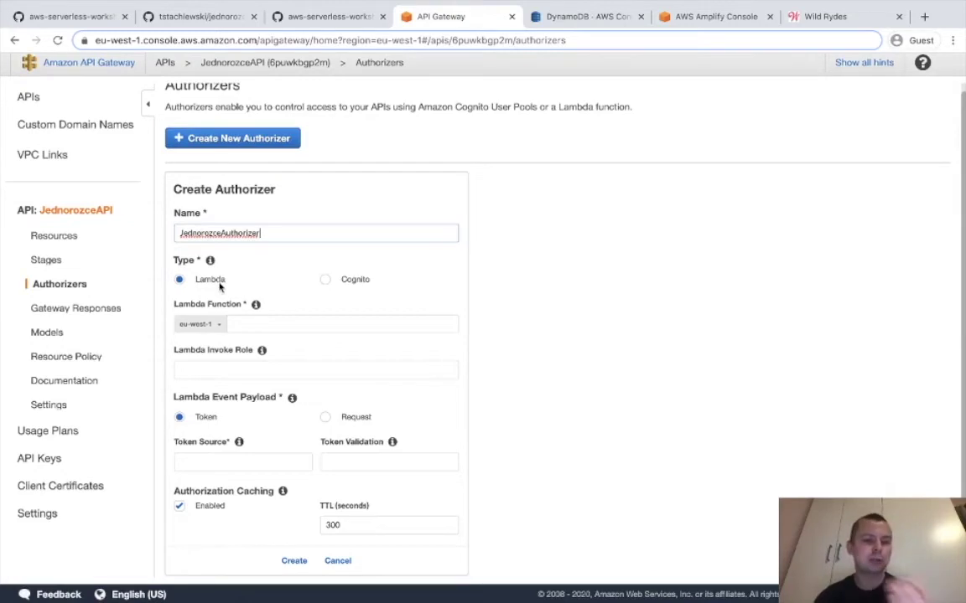
{"action": "left_click", "coordinate": [331, 280]}
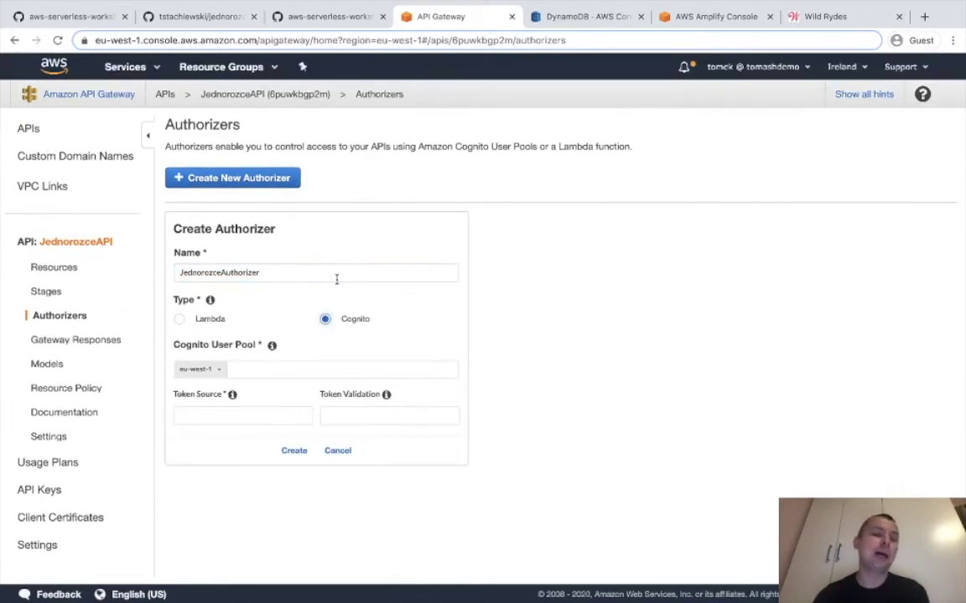
{"action": "left_click", "coordinate": [267, 369]}
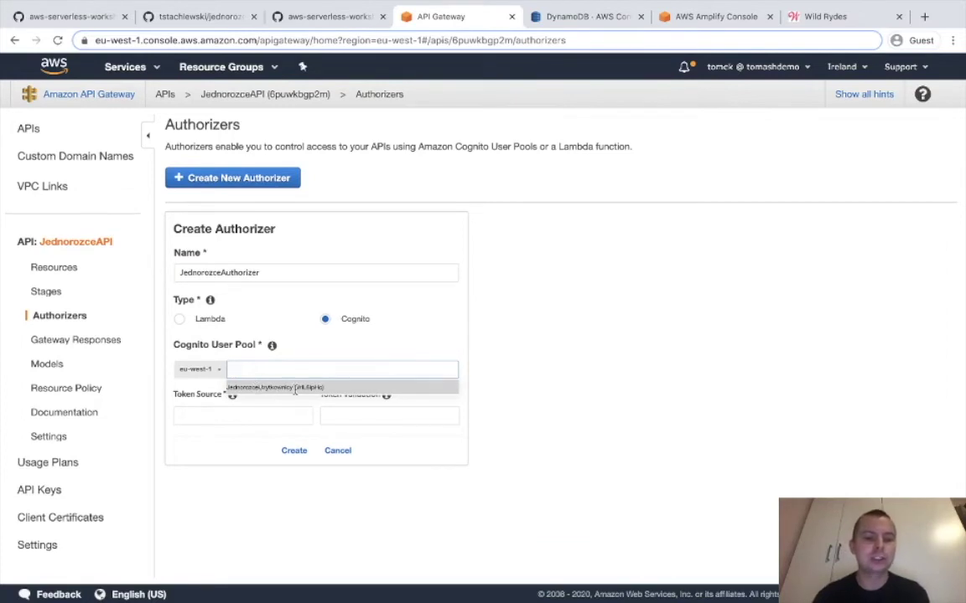
{"action": "left_click", "coordinate": [295, 388]}
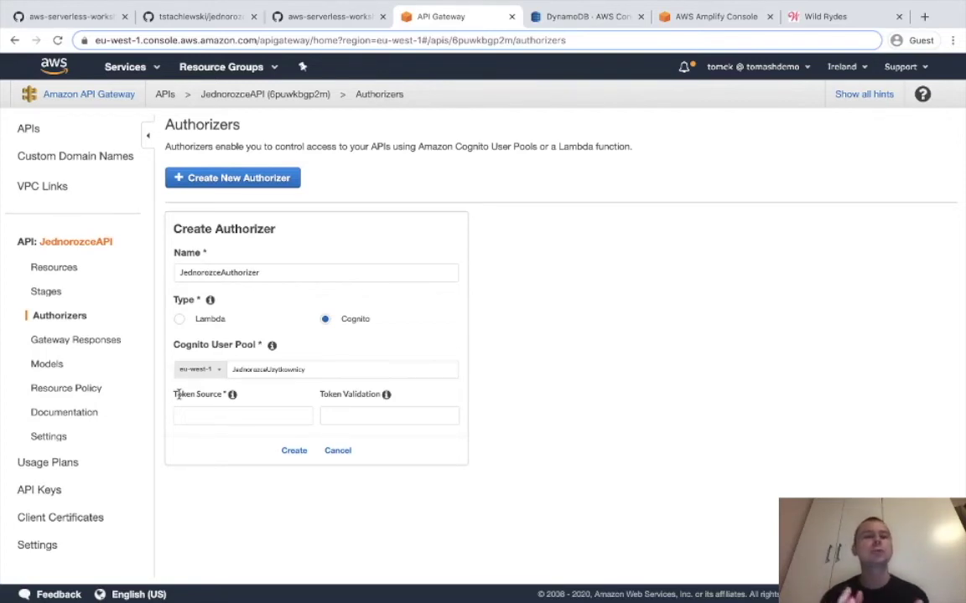
Copy 'Authorization' from the Module 4 Create Authorizer directions on GitHub.
{"action": "left_click", "coordinate": [69, 17]}
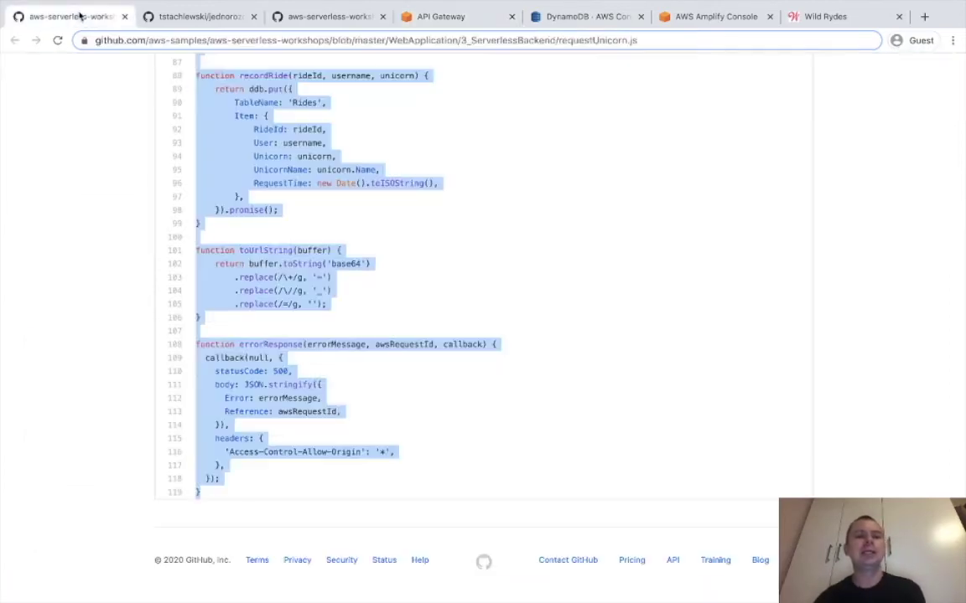
{"action": "left_click", "coordinate": [303, 9]}
{"action": "scroll", "coordinate": [359, 279], "scroll_direction": "down", "scroll_amount": 10}
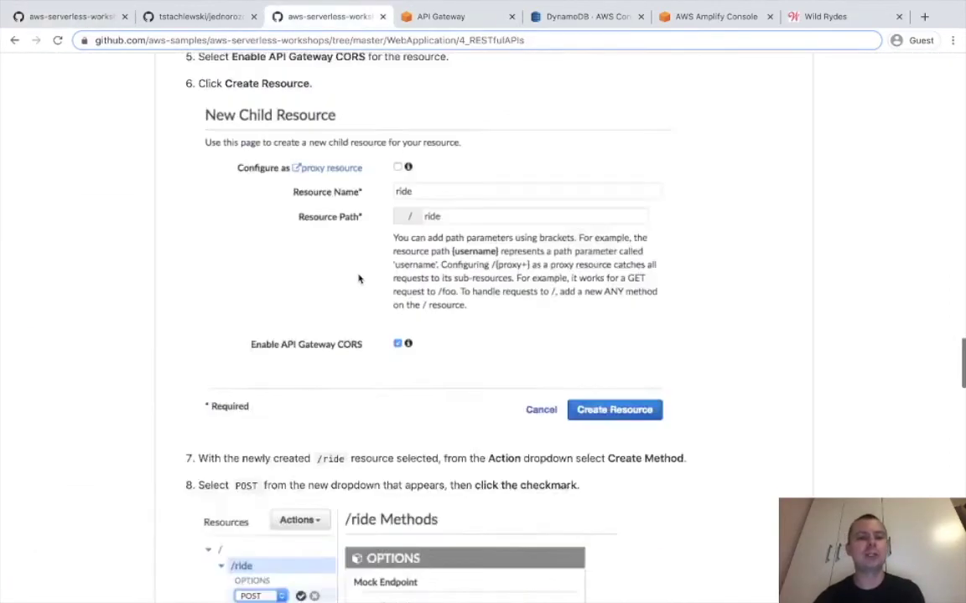
{"action": "scroll", "coordinate": [359, 279], "scroll_direction": "down", "scroll_amount": 5}
{"action": "scroll", "coordinate": [359, 279], "scroll_direction": "up", "scroll_amount": 20}
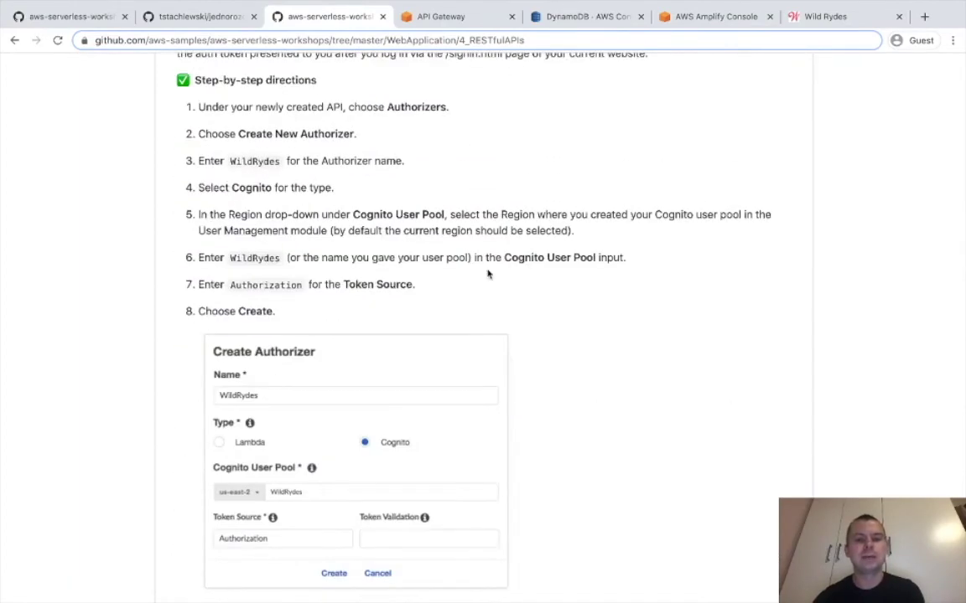
{"action": "scroll", "coordinate": [487, 273], "scroll_direction": "up", "scroll_amount": 3}
{"action": "scroll", "coordinate": [271, 394], "scroll_direction": "down", "scroll_amount": 1}
{"action": "double_click", "coordinate": [265, 416]}
{"action": "key", "text": "ctrl+c"}
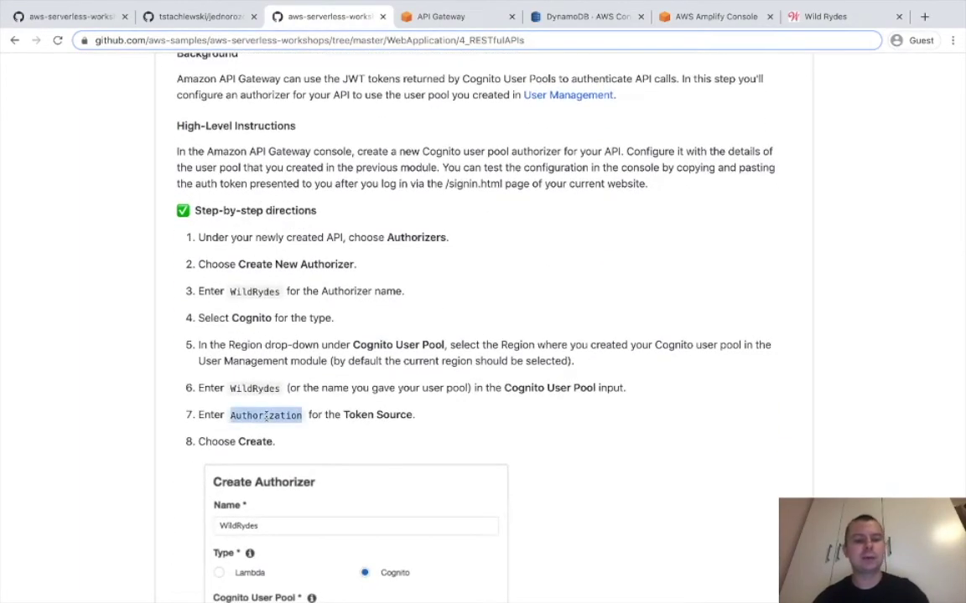
{"action": "left_click", "coordinate": [440, 16]}
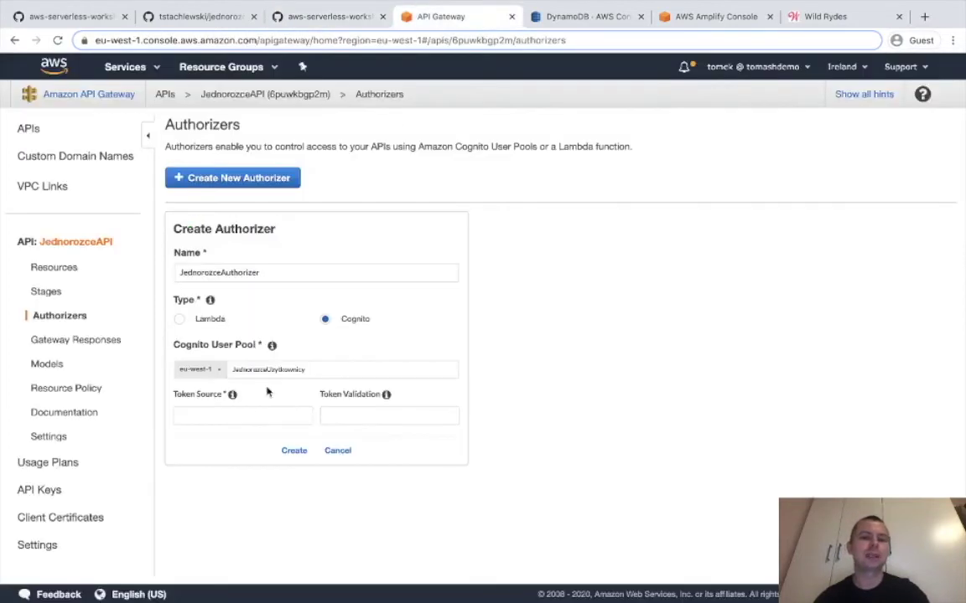
Create JednorozceAuthorizer with Authorization as its token source, then open the /ride POST method.
{"action": "left_click", "coordinate": [247, 419]}
{"action": "key", "text": "ctrl+v"}
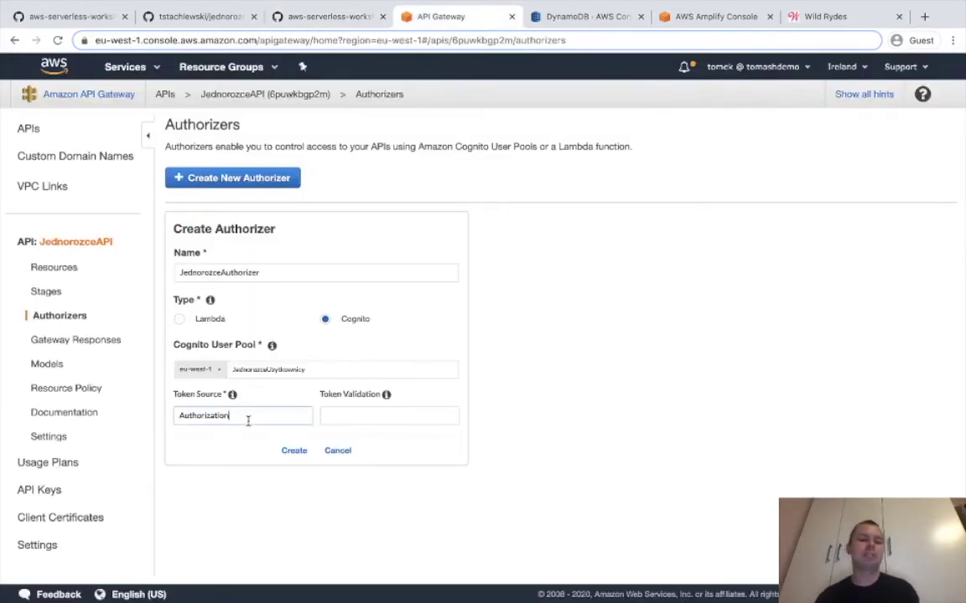
{"action": "left_click", "coordinate": [293, 451]}
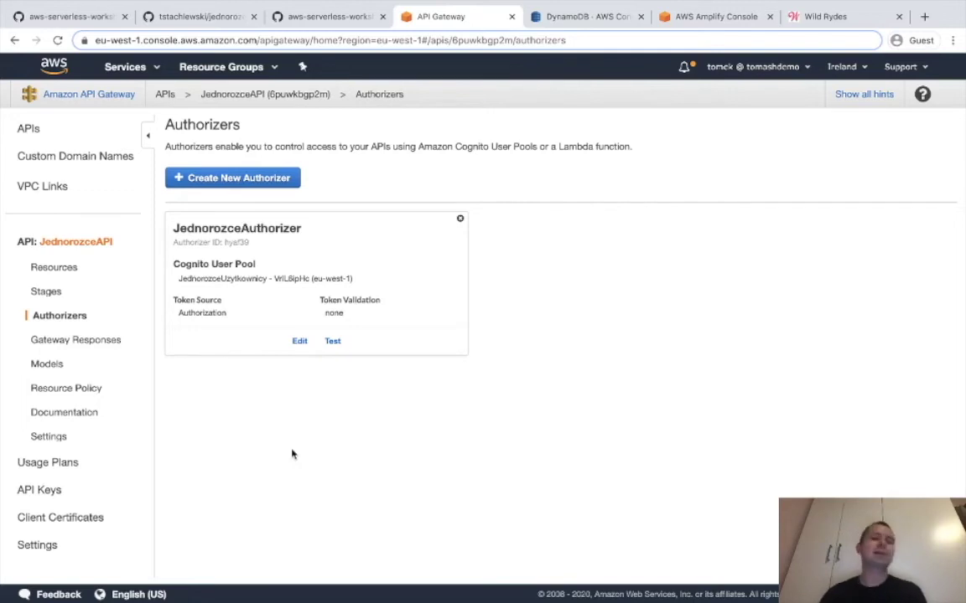
{"action": "left_click", "coordinate": [72, 270]}
{"action": "left_click", "coordinate": [210, 187]}
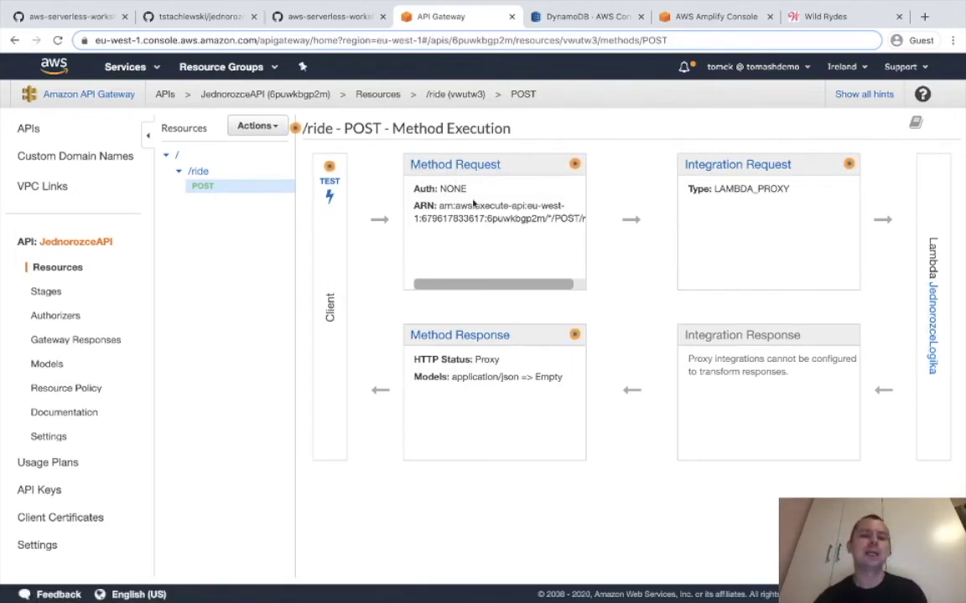
Check the /ride POST authorization options (only NONE and AWS_IAM), leaving it unchanged, and view the Authorizers page.
{"action": "left_click", "coordinate": [457, 165]}
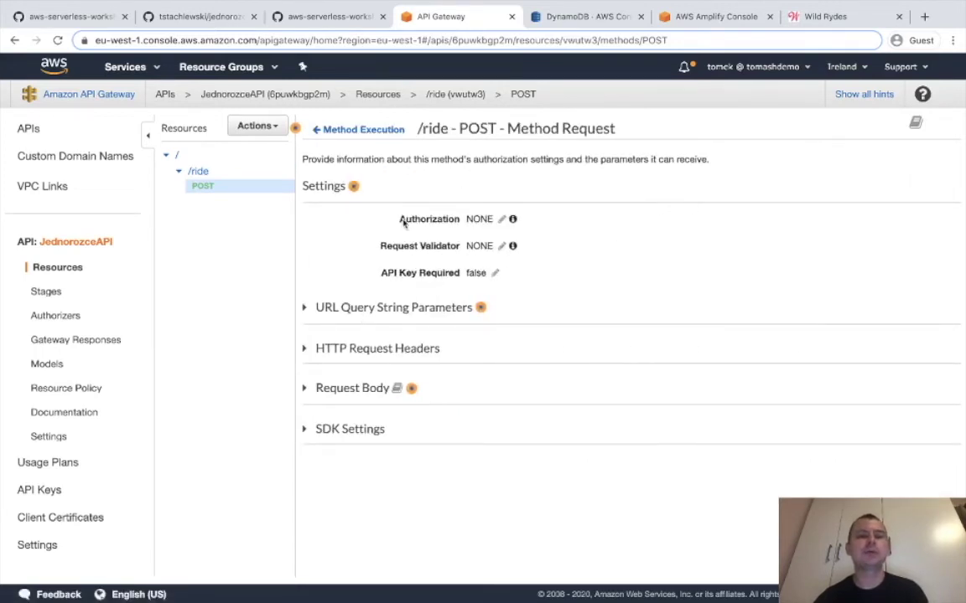
{"action": "left_click_drag", "start_coordinate": [404, 218], "coordinate": [487, 218]}
{"action": "left_click", "coordinate": [501, 219]}
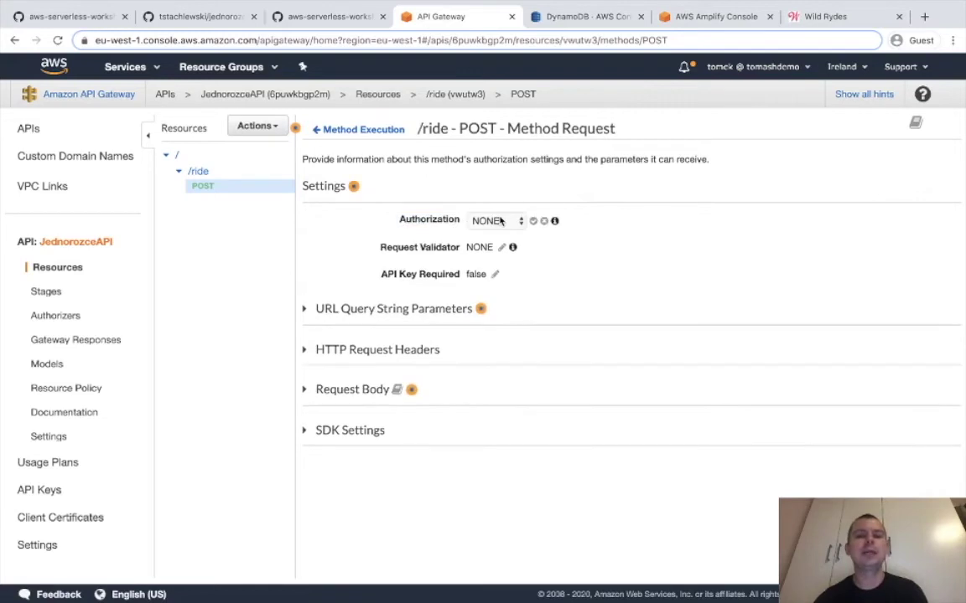
{"action": "left_click", "coordinate": [506, 222]}
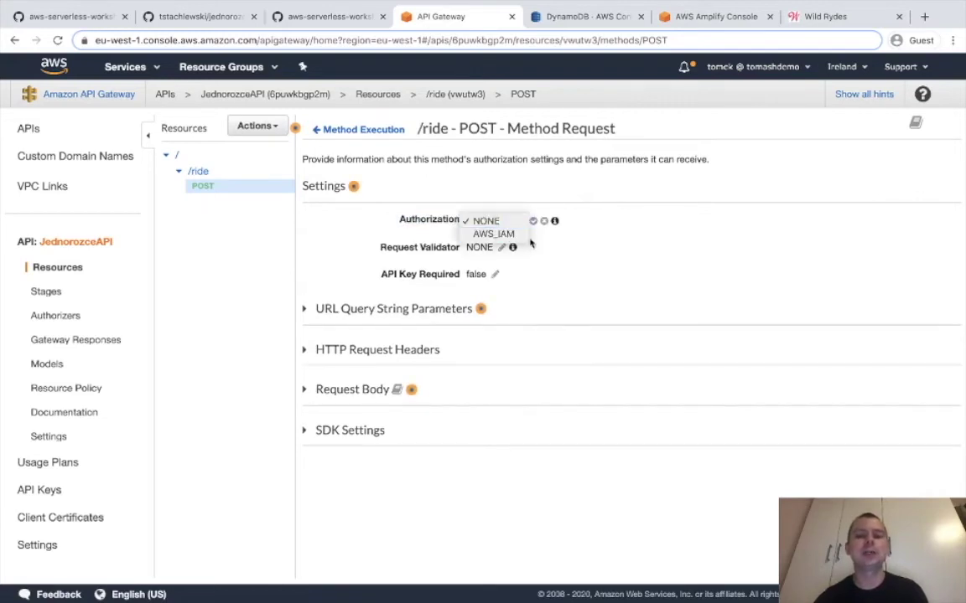
{"action": "left_click", "coordinate": [556, 259]}
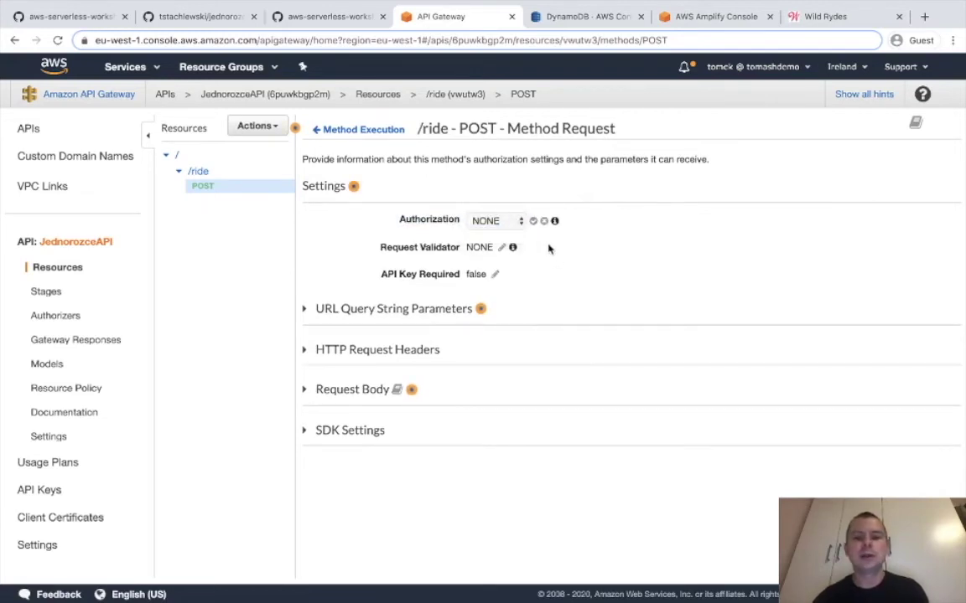
{"action": "left_click", "coordinate": [543, 222]}
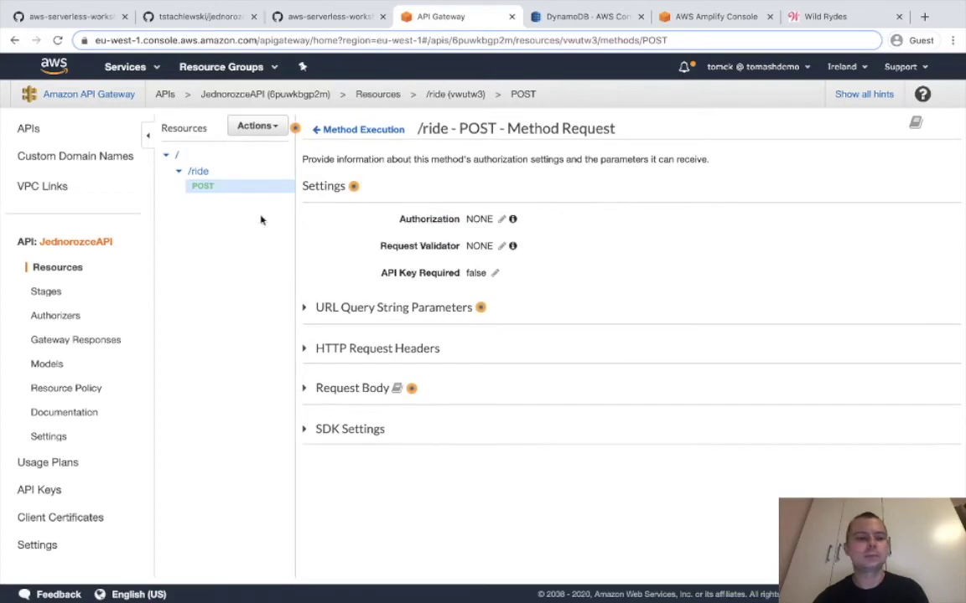
{"action": "left_click", "coordinate": [500, 220]}
{"action": "left_click", "coordinate": [496, 222]}
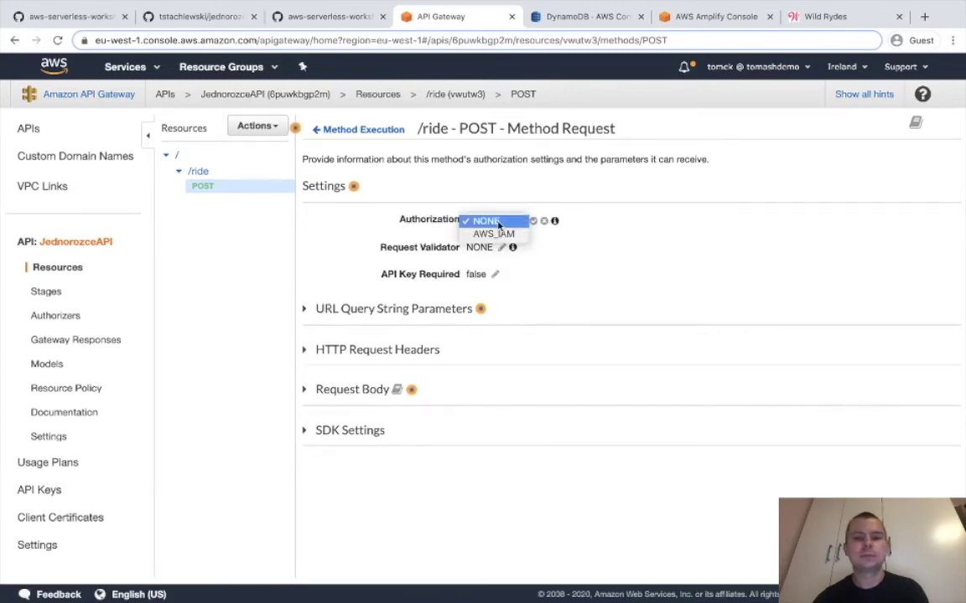
{"action": "left_click", "coordinate": [547, 238]}
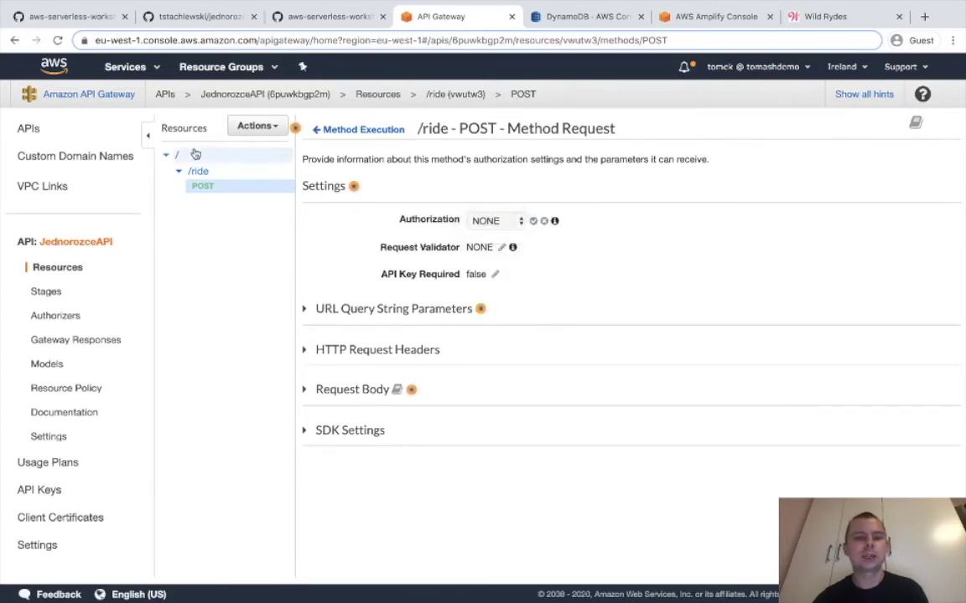
{"action": "left_click", "coordinate": [490, 221]}
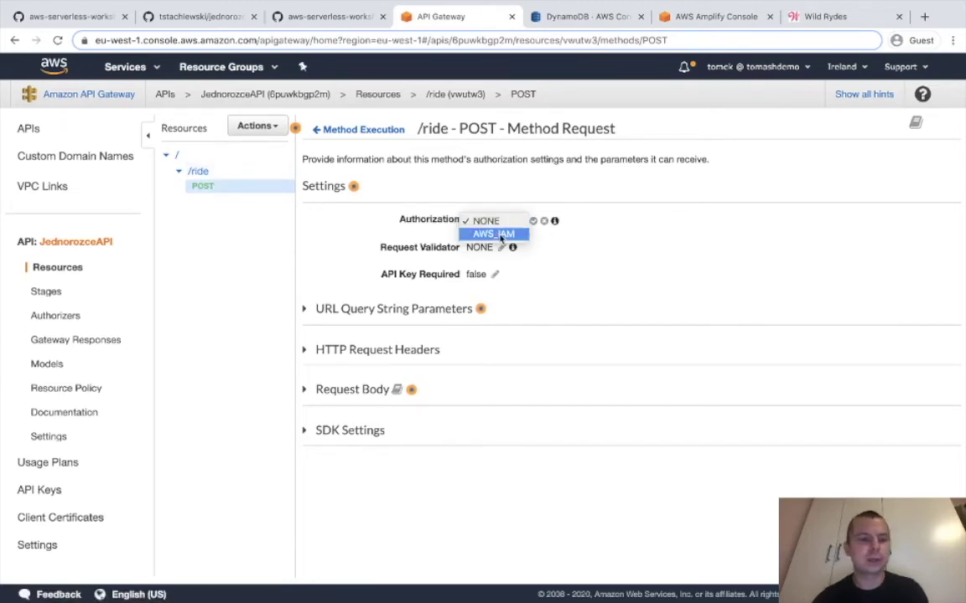
{"action": "left_click", "coordinate": [56, 320]}
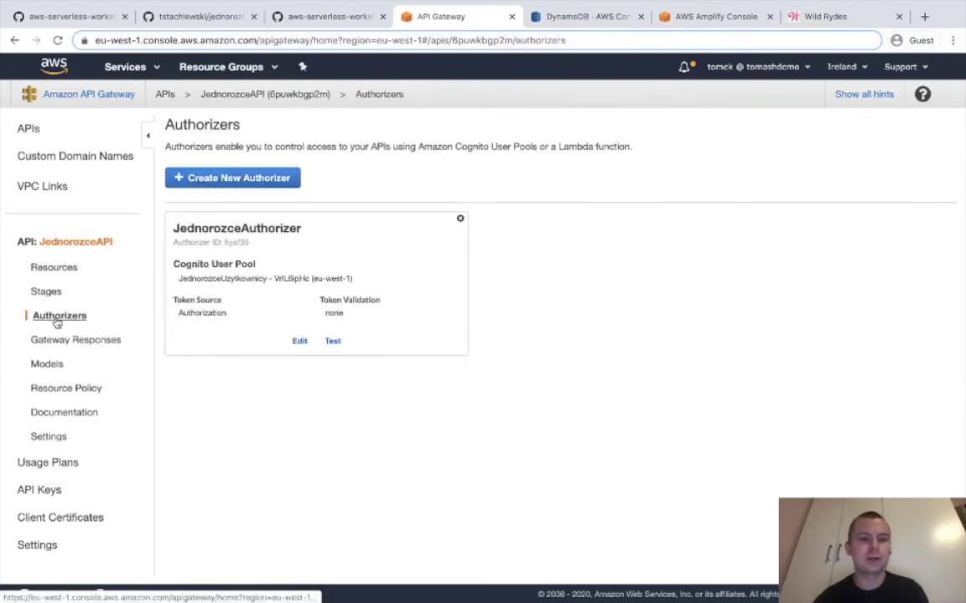
Delete the existing POST method from the /ride resource.
{"action": "left_click", "coordinate": [66, 268]}
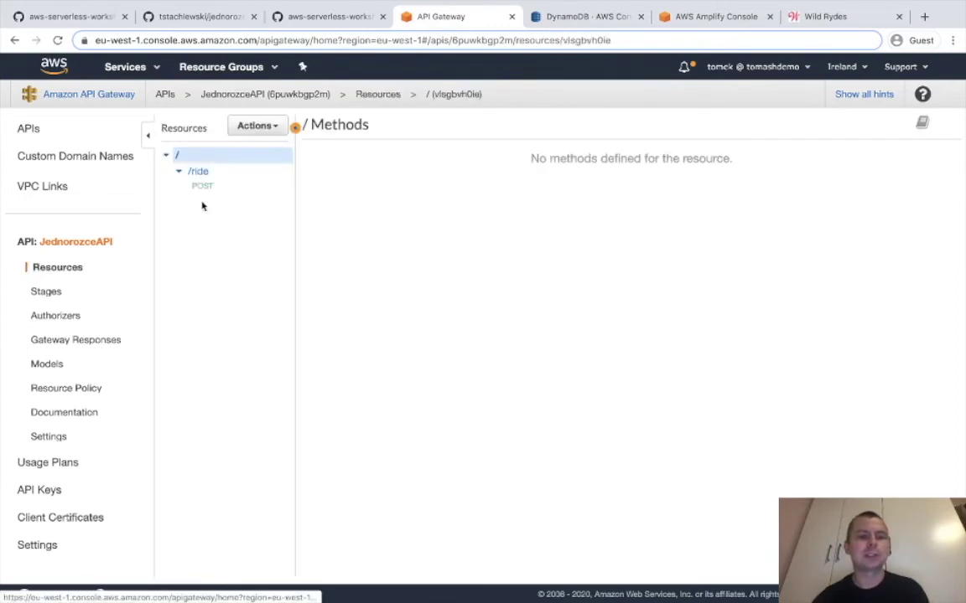
{"action": "left_click", "coordinate": [205, 185]}
{"action": "left_click", "coordinate": [257, 127]}
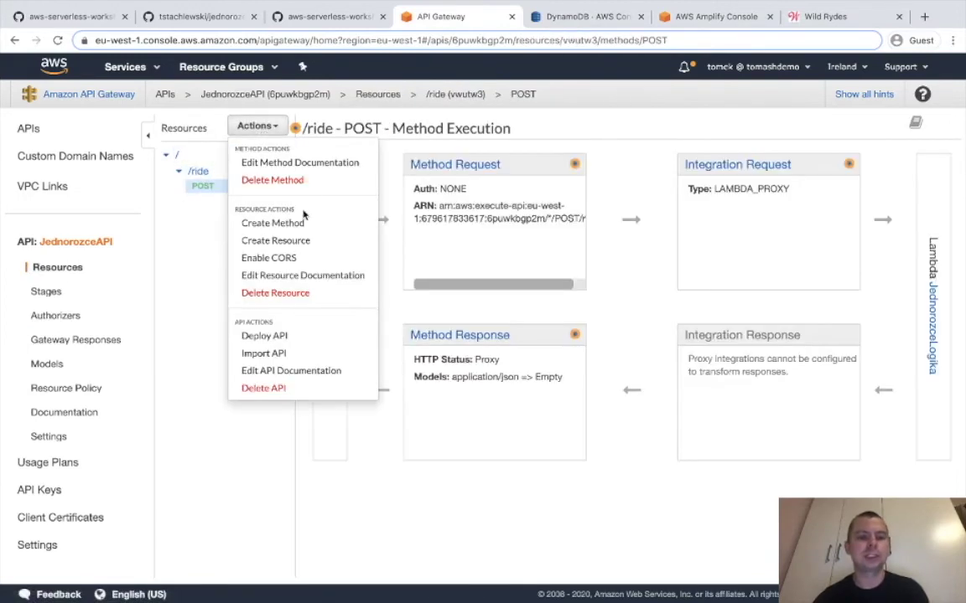
{"action": "left_click", "coordinate": [309, 183]}
{"action": "left_click", "coordinate": [597, 196]}
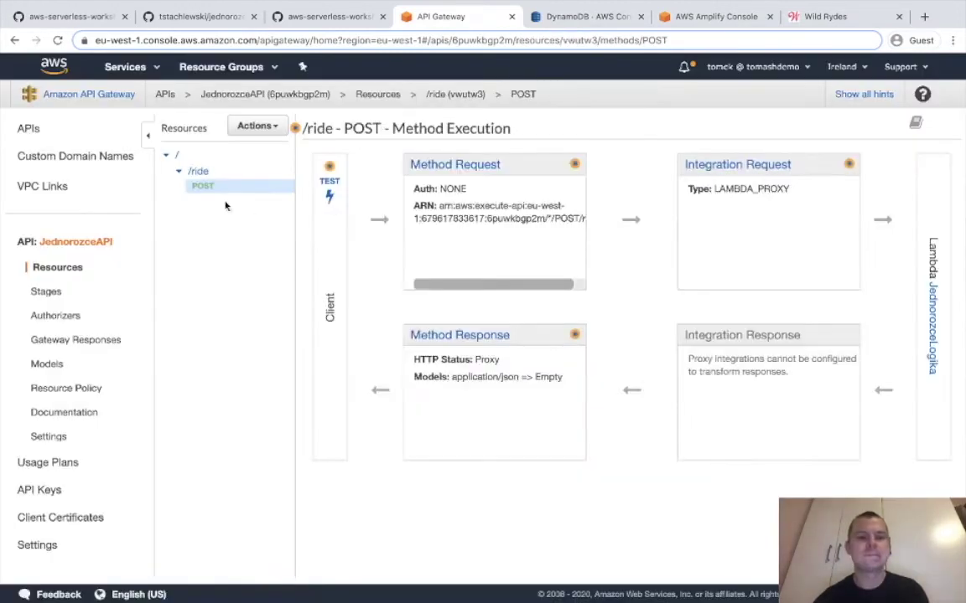
Recreate POST on /ride as a Lambda proxy integration to JednorozceLogika, granting invoke permission.
{"action": "left_click", "coordinate": [224, 172]}
{"action": "left_click", "coordinate": [256, 126]}
{"action": "left_click", "coordinate": [276, 163]}
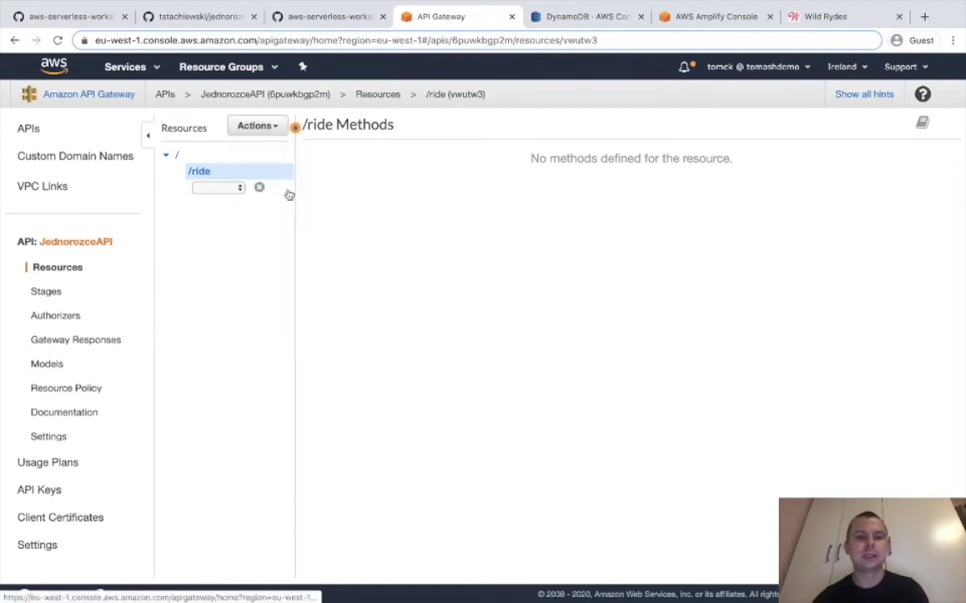
{"action": "left_click", "coordinate": [231, 190]}
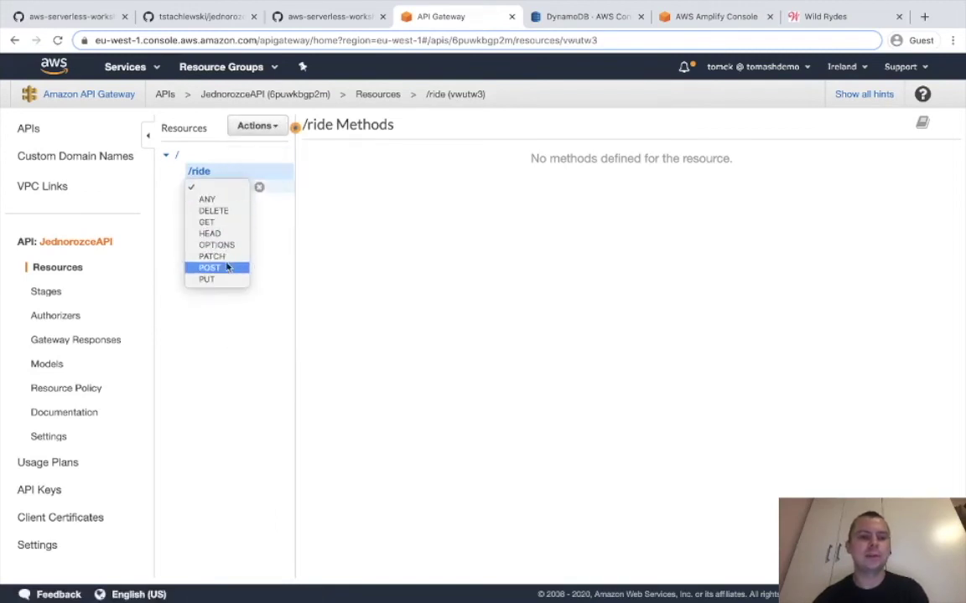
{"action": "left_click", "coordinate": [226, 267]}
{"action": "left_click", "coordinate": [258, 187]}
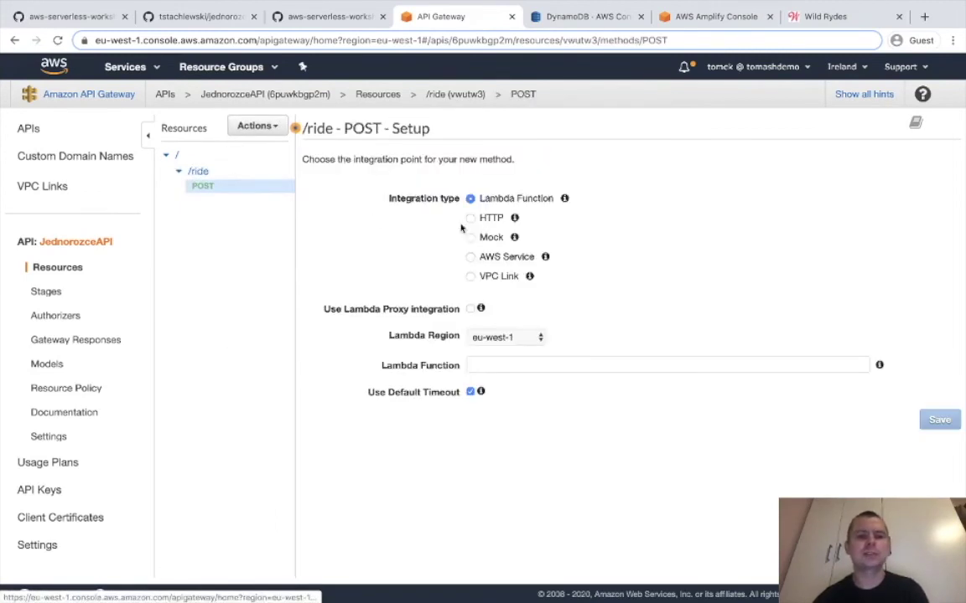
{"action": "left_click", "coordinate": [470, 309]}
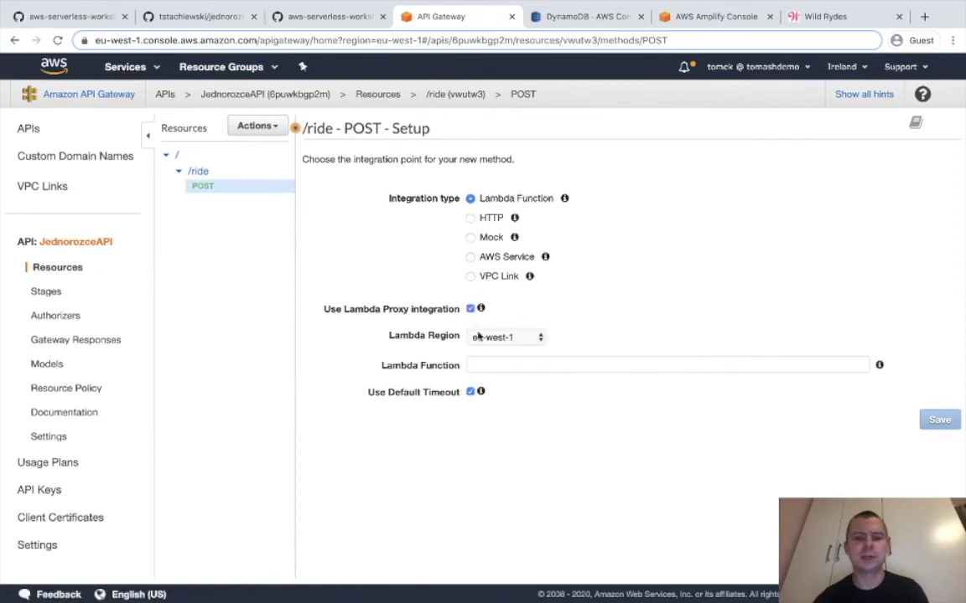
{"action": "left_click", "coordinate": [490, 365]}
{"action": "left_click", "coordinate": [497, 387]}
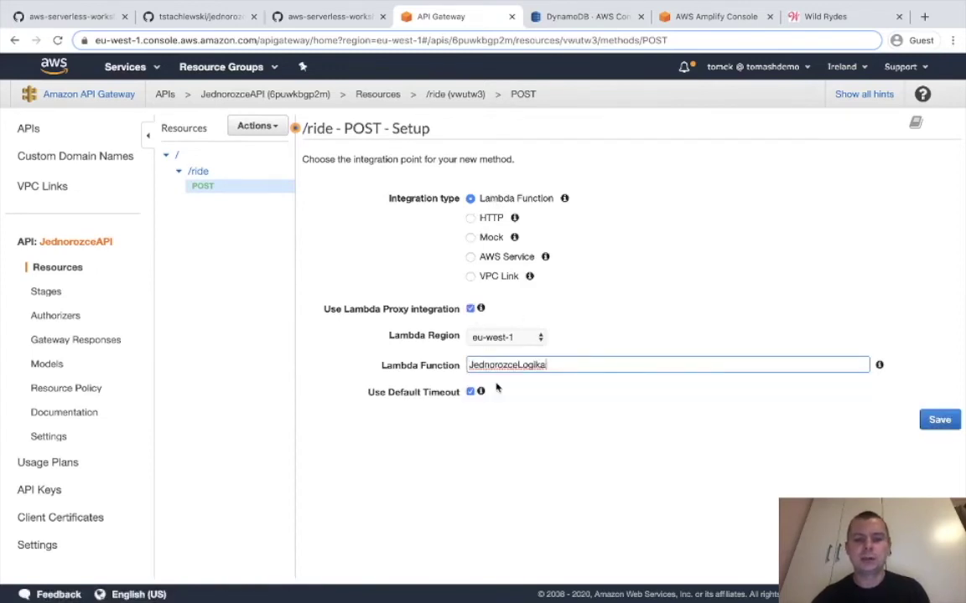
{"action": "left_click", "coordinate": [937, 420]}
{"action": "left_click", "coordinate": [757, 212]}
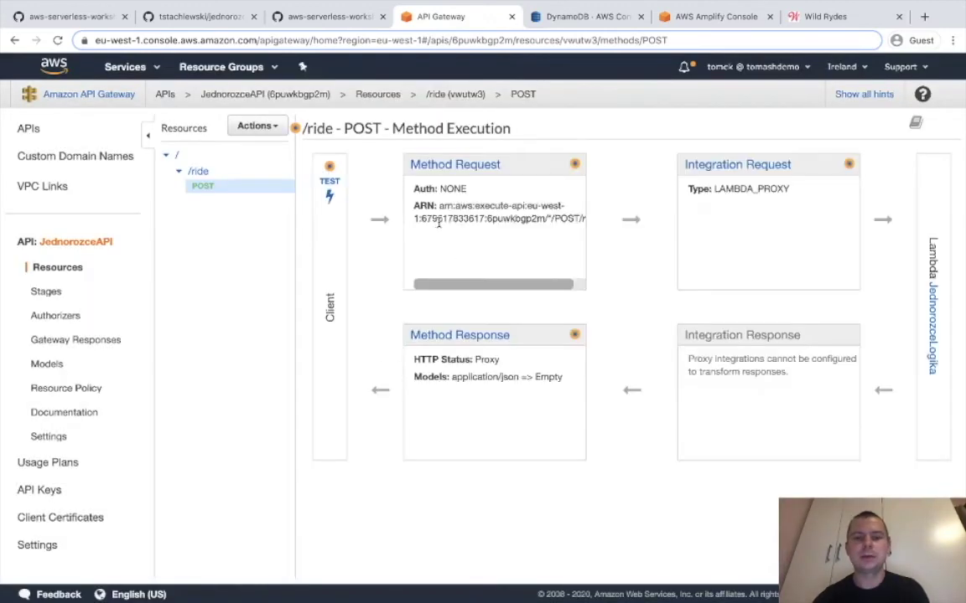
{"action": "left_click", "coordinate": [419, 165]}
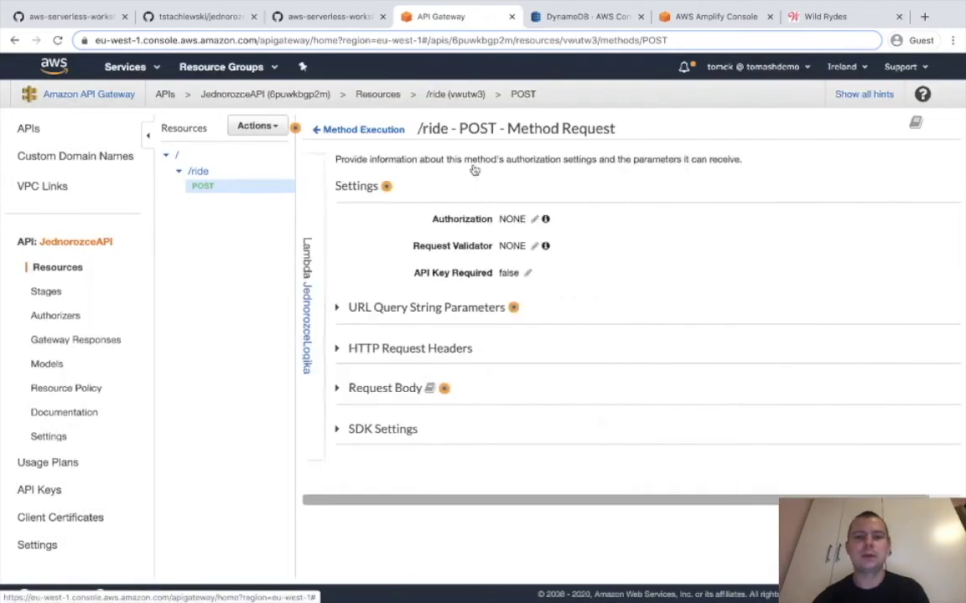
Set the /ride POST method's authorization to JednorozceAuthorizer, then view the root resource.
{"action": "left_click", "coordinate": [500, 220]}
{"action": "left_click", "coordinate": [490, 219]}
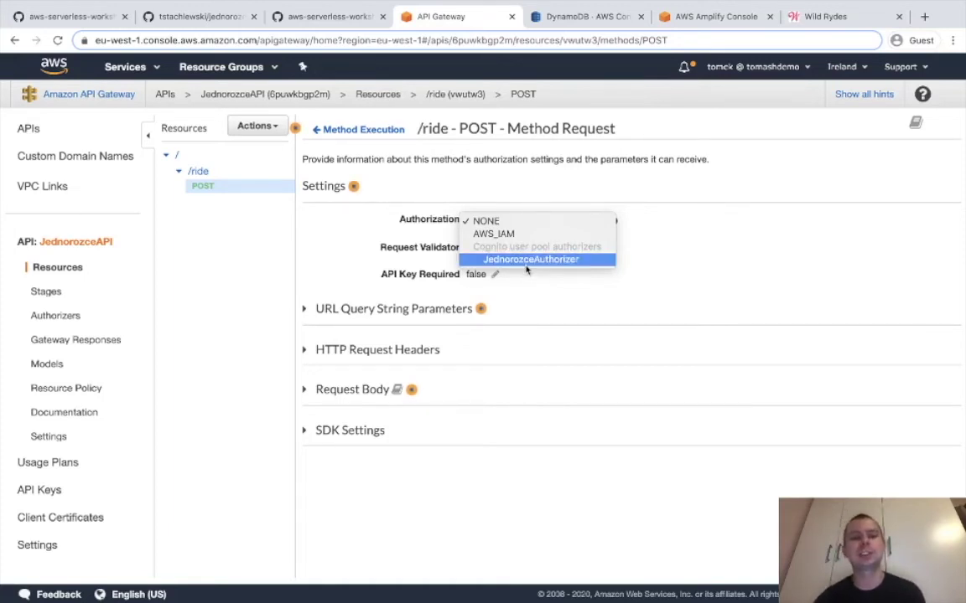
{"action": "left_click", "coordinate": [526, 267]}
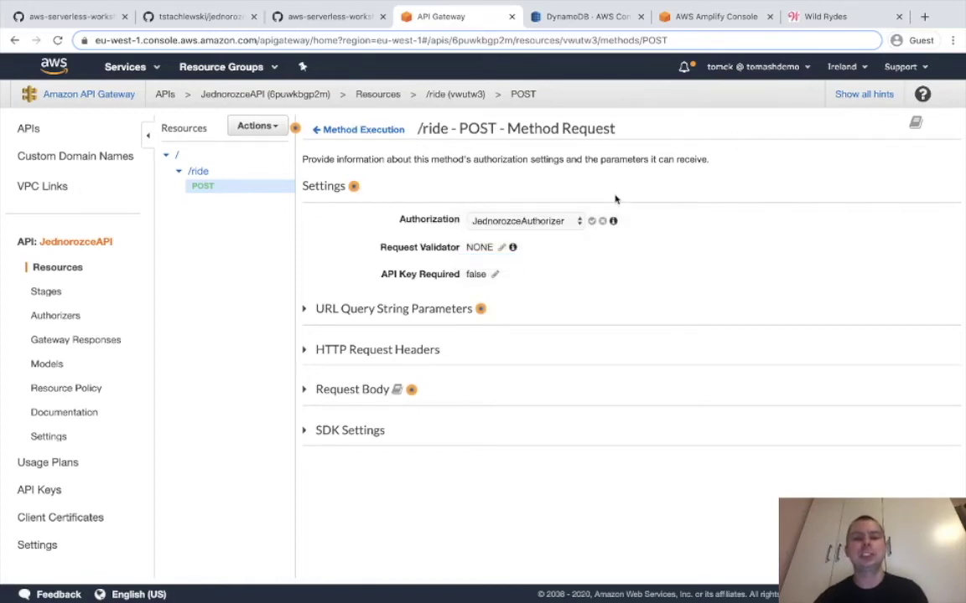
{"action": "left_click", "coordinate": [596, 221]}
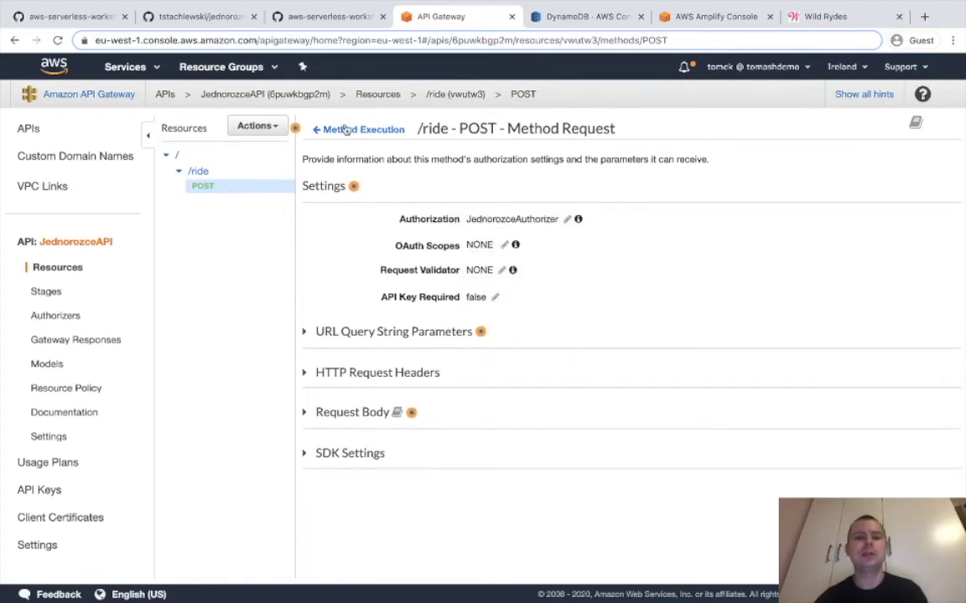
{"action": "left_click", "coordinate": [344, 128]}
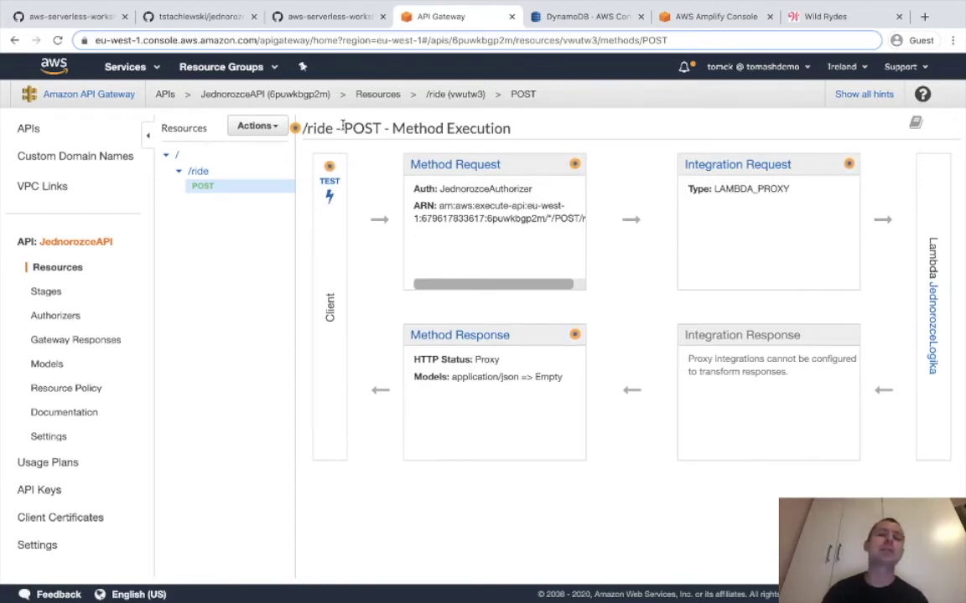
{"action": "left_click", "coordinate": [177, 156]}
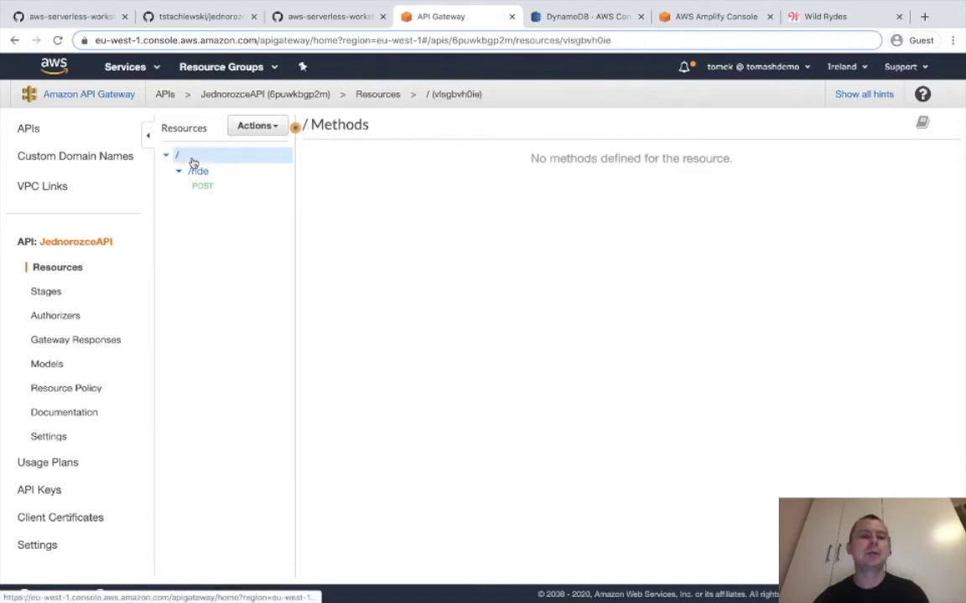
Enable CORS on /ride, replacing existing CORS headers and adding an OPTIONS method.
{"action": "left_click", "coordinate": [268, 132]}
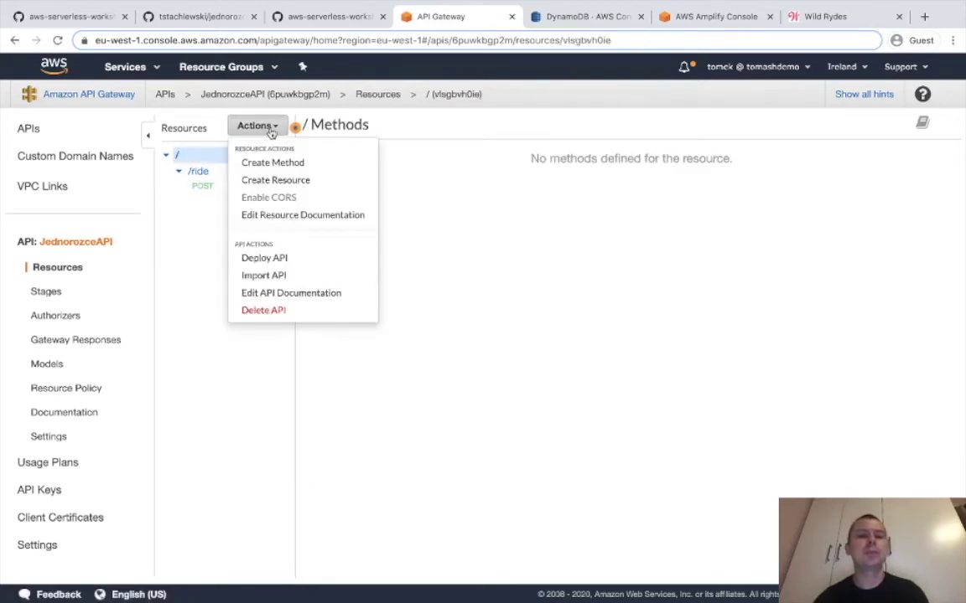
{"action": "left_click", "coordinate": [203, 176]}
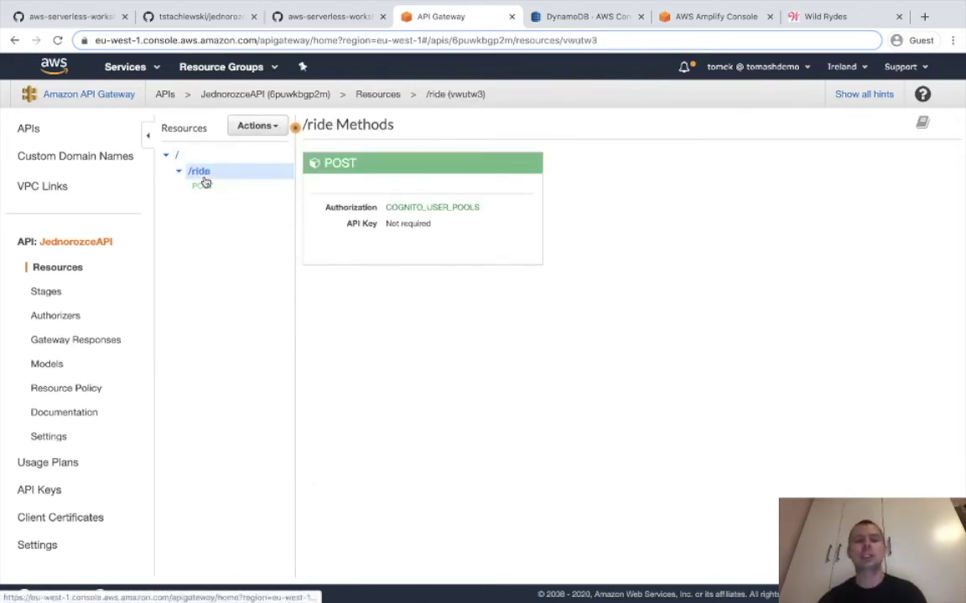
{"action": "left_click", "coordinate": [257, 126]}
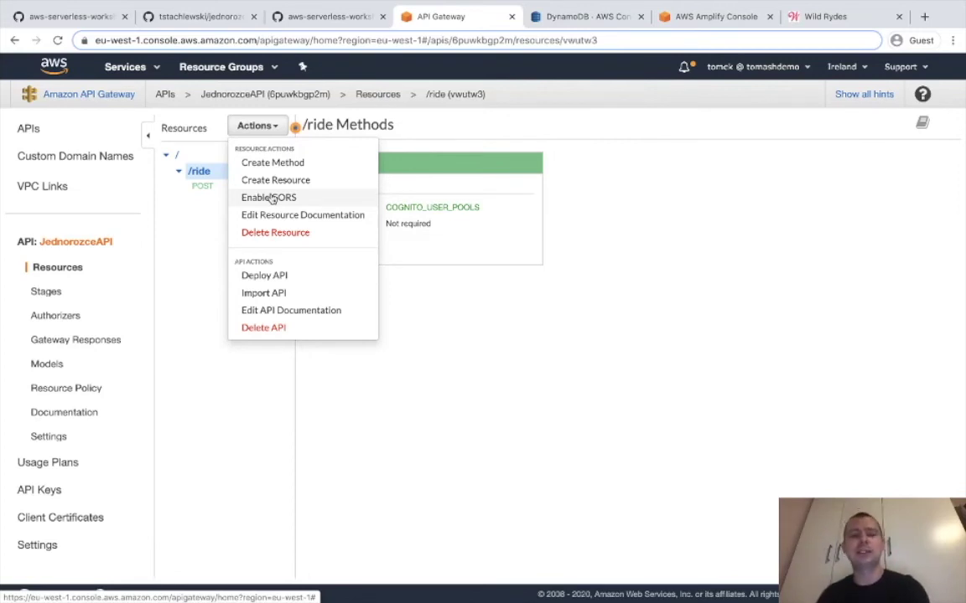
{"action": "left_click", "coordinate": [271, 198]}
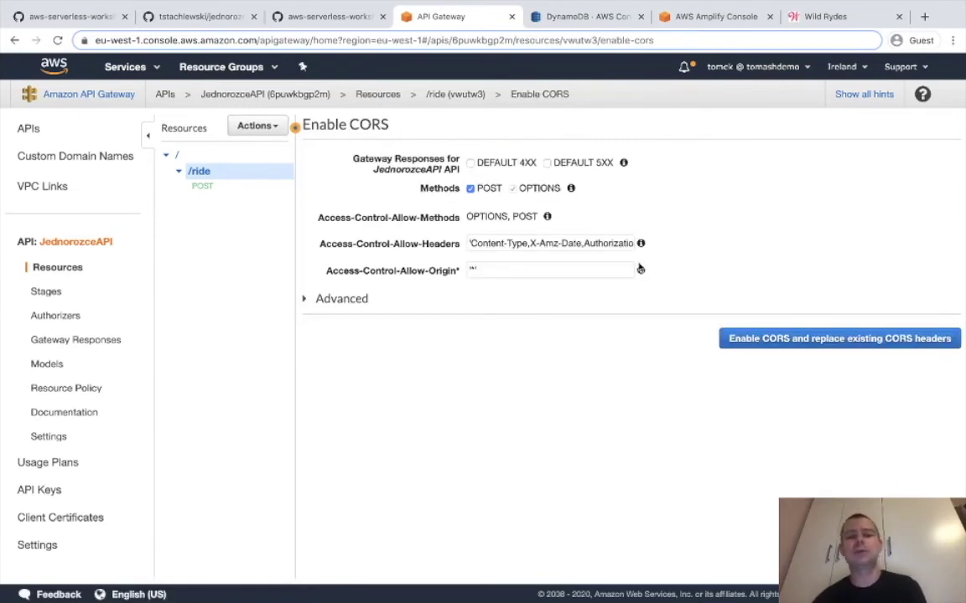
{"action": "left_click", "coordinate": [734, 336]}
{"action": "left_click", "coordinate": [696, 334]}
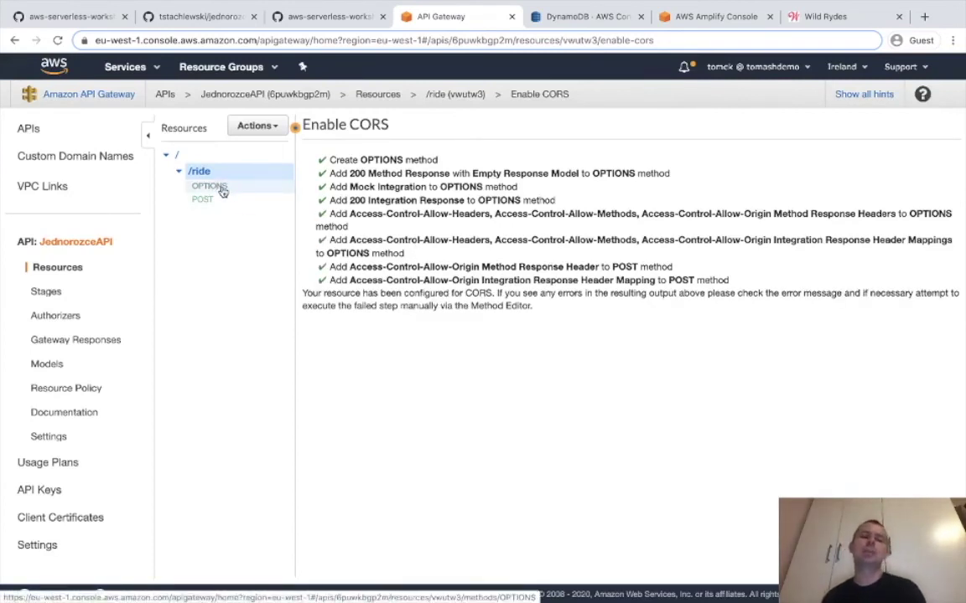
{"action": "left_click", "coordinate": [253, 127]}
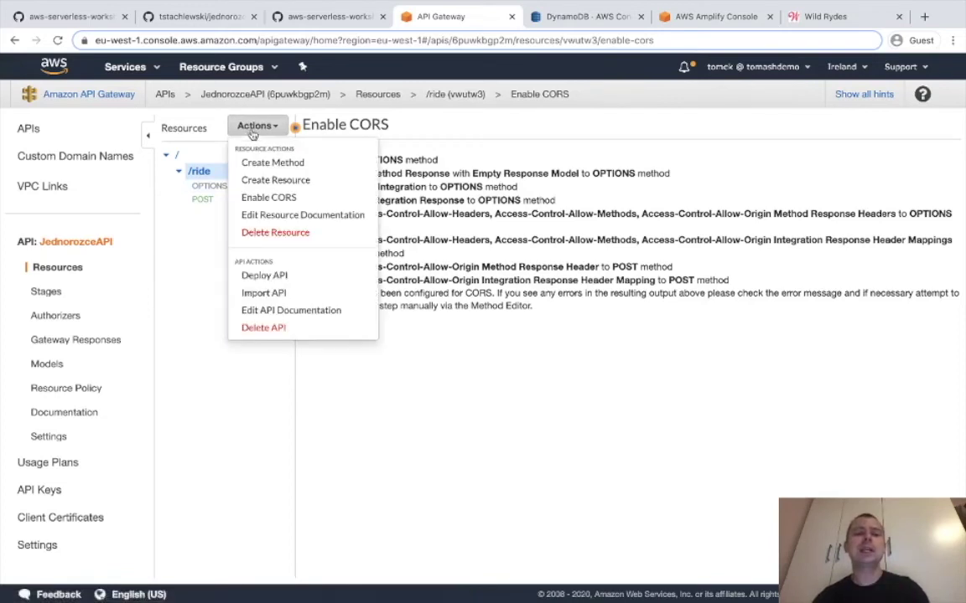
Deploy JednorozceAPI to a new stage named prod.
{"action": "left_click", "coordinate": [266, 276]}
{"action": "left_click", "coordinate": [510, 186]}
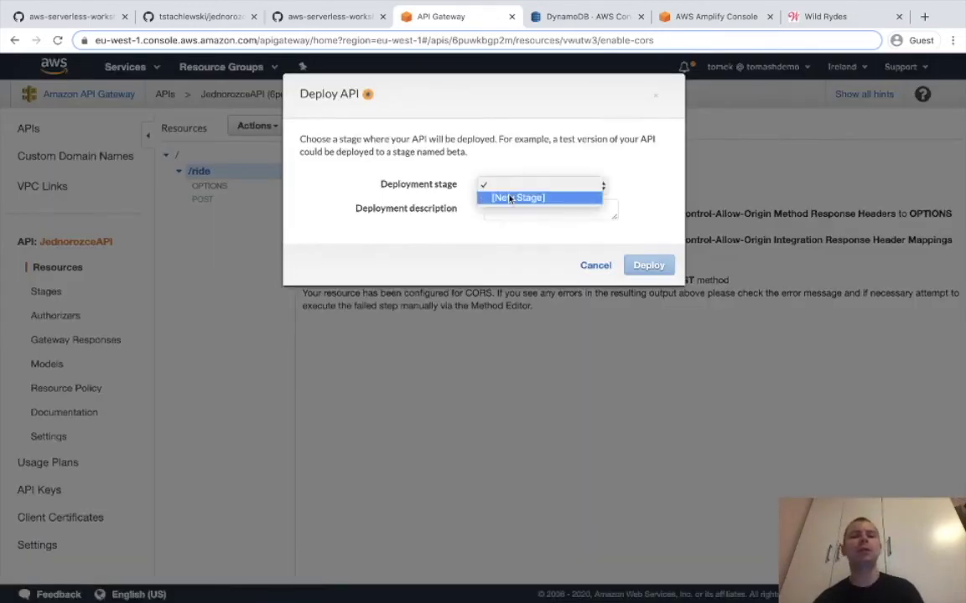
{"action": "left_click", "coordinate": [511, 198]}
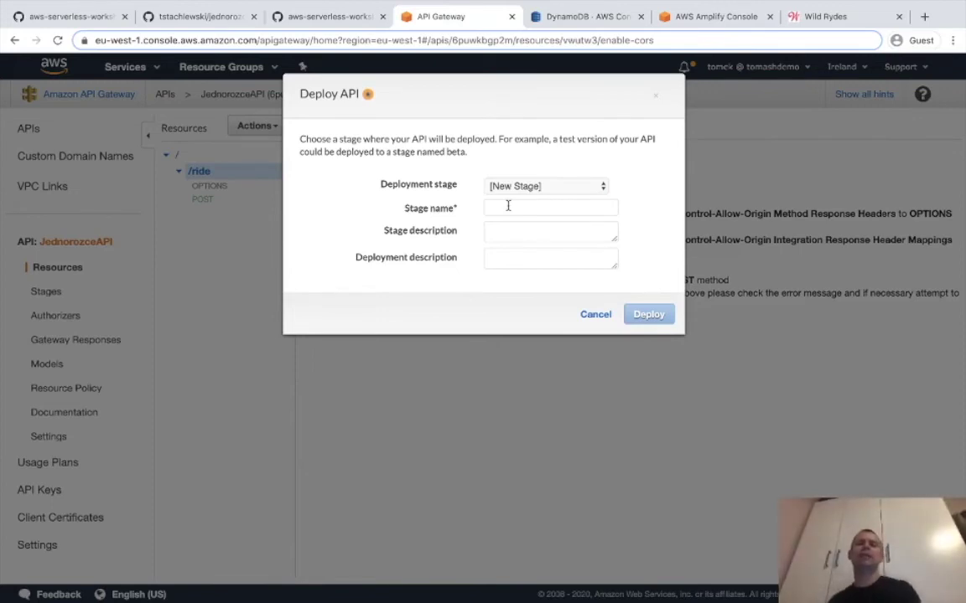
{"action": "left_click", "coordinate": [507, 205]}
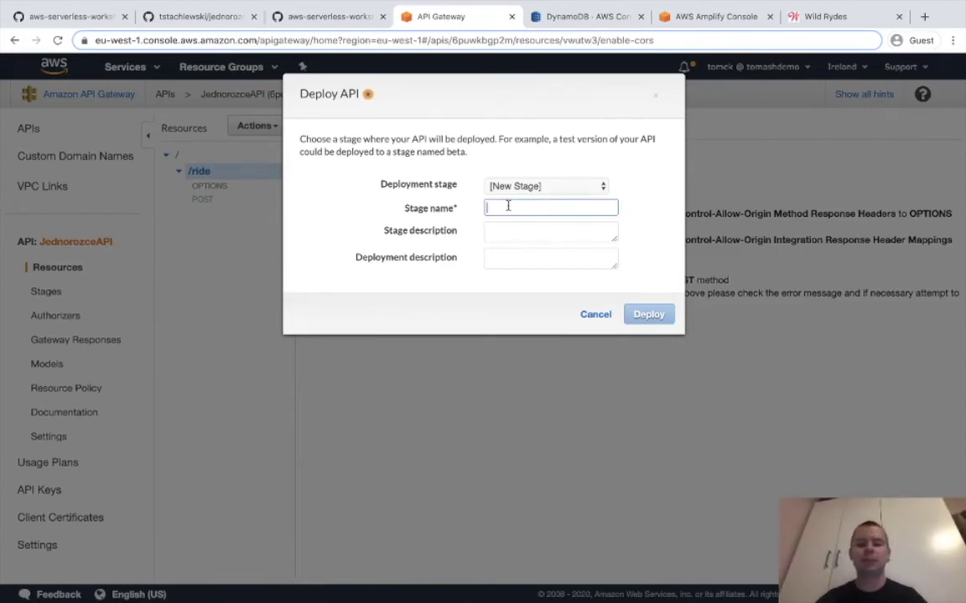
{"action": "type", "text": "prod"}
{"action": "left_click", "coordinate": [646, 319]}
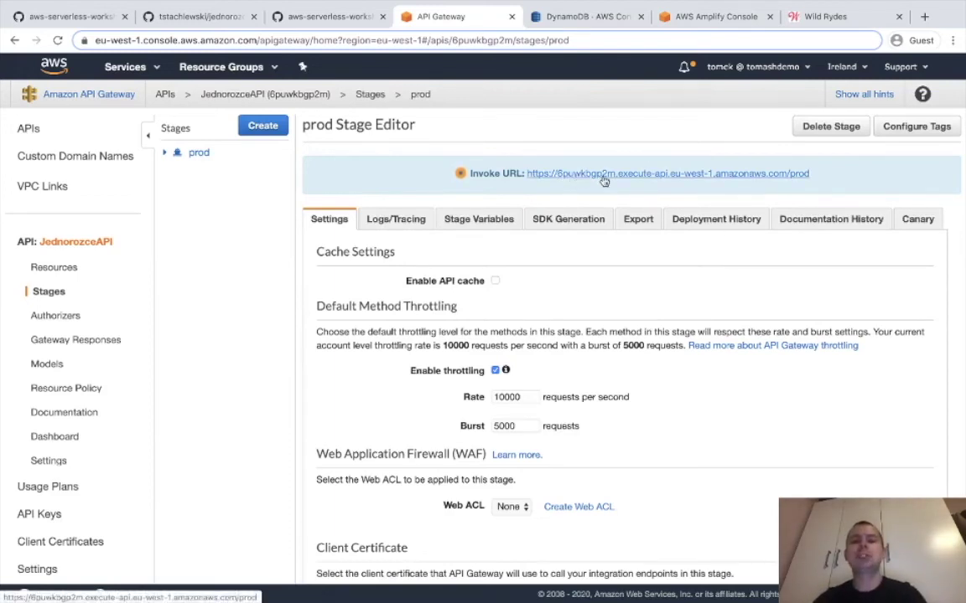
Copy the prod Invoke URL and bring up config.js in Atom.
{"action": "left_click_drag", "start_coordinate": [808, 173], "coordinate": [529, 173]}
{"action": "key", "text": "super+c"}
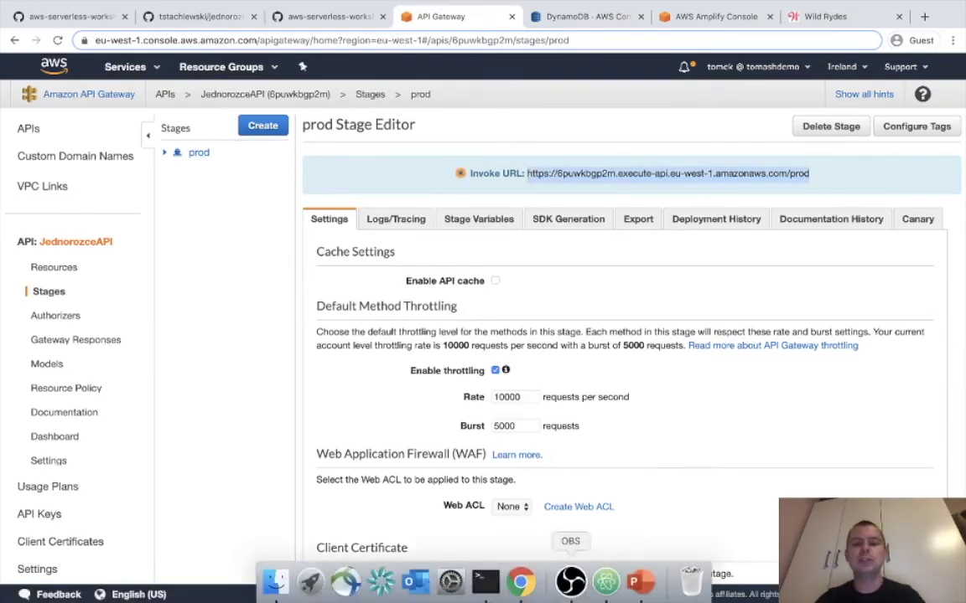
{"action": "left_click", "coordinate": [601, 584]}
{"action": "left_click", "coordinate": [436, 77]}
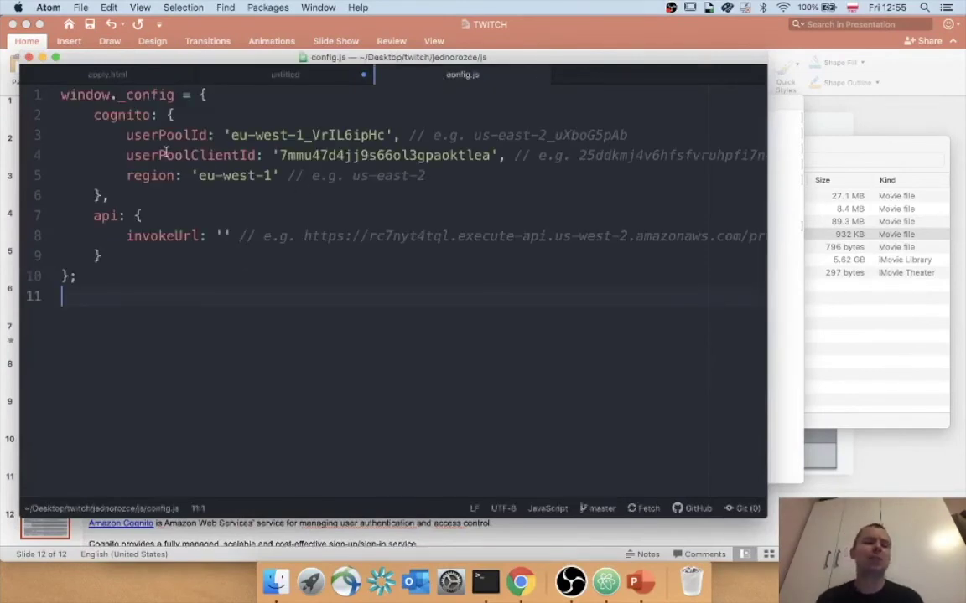
Paste the prod Invoke URL into invokeUrl in config.js and save the file.
{"action": "left_click", "coordinate": [222, 236]}
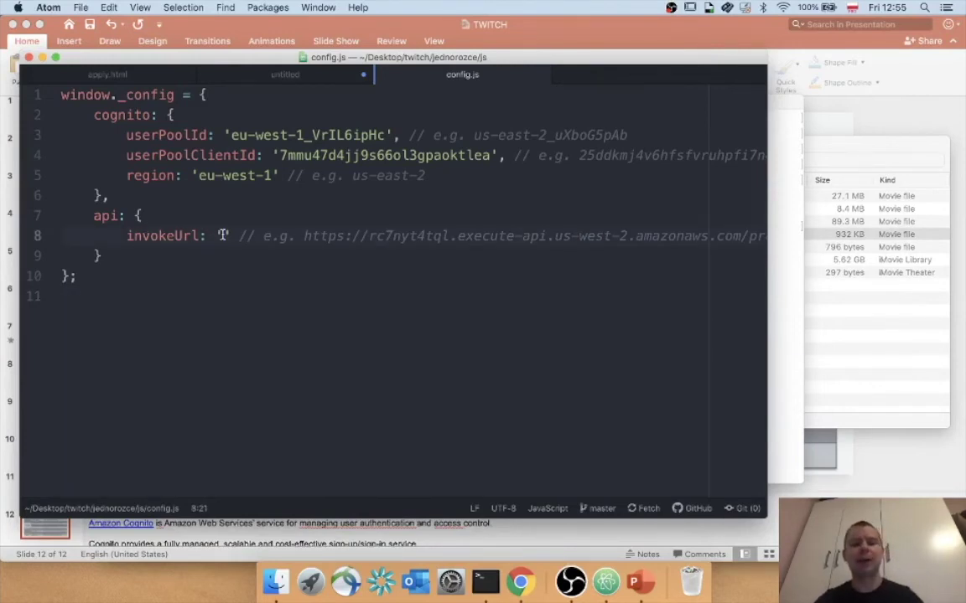
{"action": "key", "text": "super+v"}
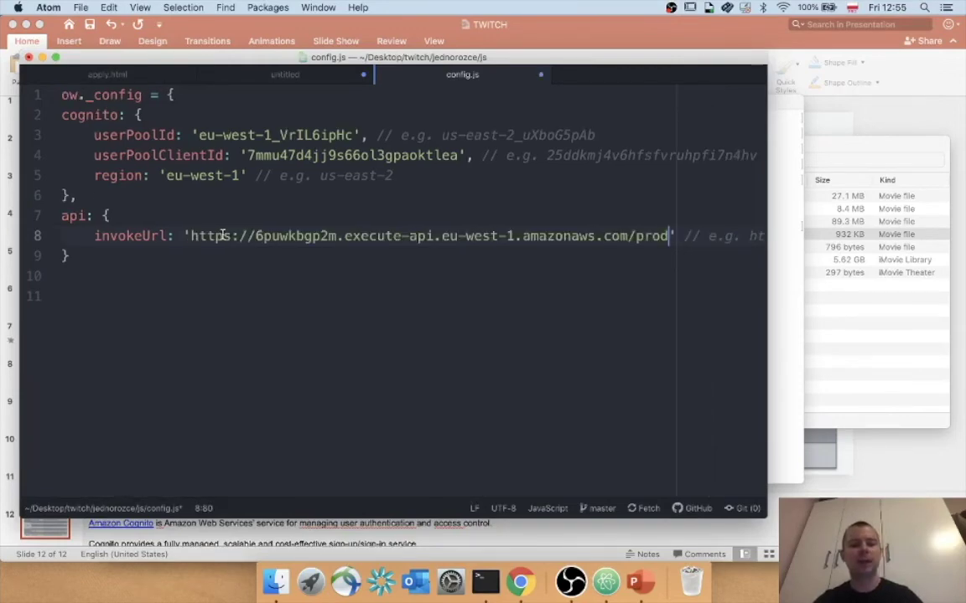
{"action": "key", "text": "super+s"}
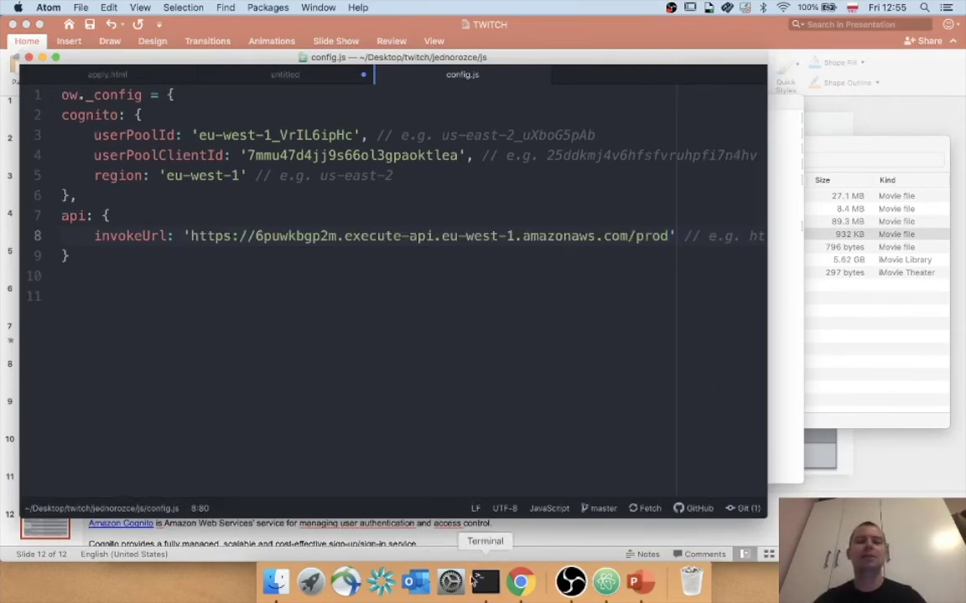
{"action": "left_click", "coordinate": [484, 581]}
{"action": "key", "text": "Up"}
{"action": "key", "text": "Up"}
{"action": "key", "text": "Up"}
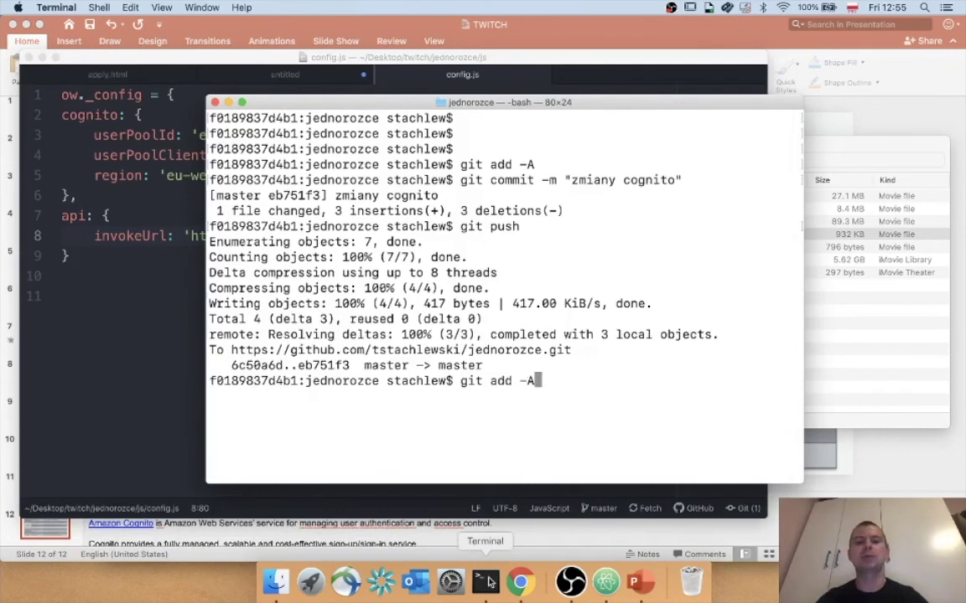
Stage all changes and commit them with the message 'dodanie resta'.
{"action": "key", "text": "Up"}
{"action": "key", "text": "Down"}
{"action": "key", "text": "Return"}
{"action": "key", "text": "Up"}
{"action": "key", "text": "Up"}
{"action": "key", "text": "Up"}
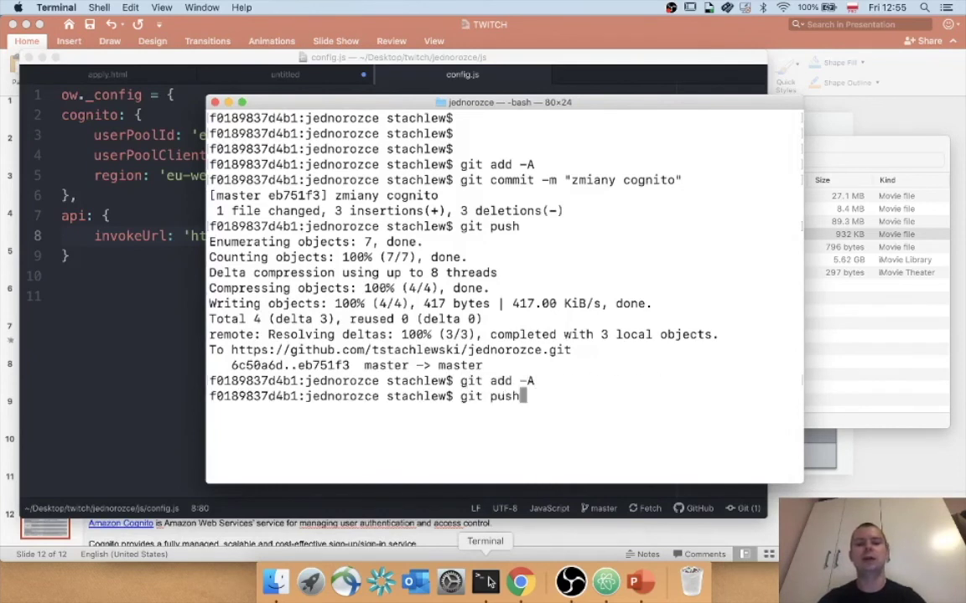
{"action": "key", "text": "Left"}
{"action": "key", "text": "BackSpace"}
{"action": "key", "text": "BackSpace"}
{"action": "key", "text": "BackSpace"}
{"action": "key", "text": "BackSpace"}
{"action": "key", "text": "BackSpace"}
{"action": "key", "text": "BackSpace"}
{"action": "key", "text": "BackSpace"}
{"action": "key", "text": "BackSpace"}
{"action": "key", "text": "BackSpace"}
{"action": "key", "text": "BackSpace"}
{"action": "key", "text": "BackSpace"}
{"action": "key", "text": "BackSpace"}
{"action": "key", "text": "BackSpace"}
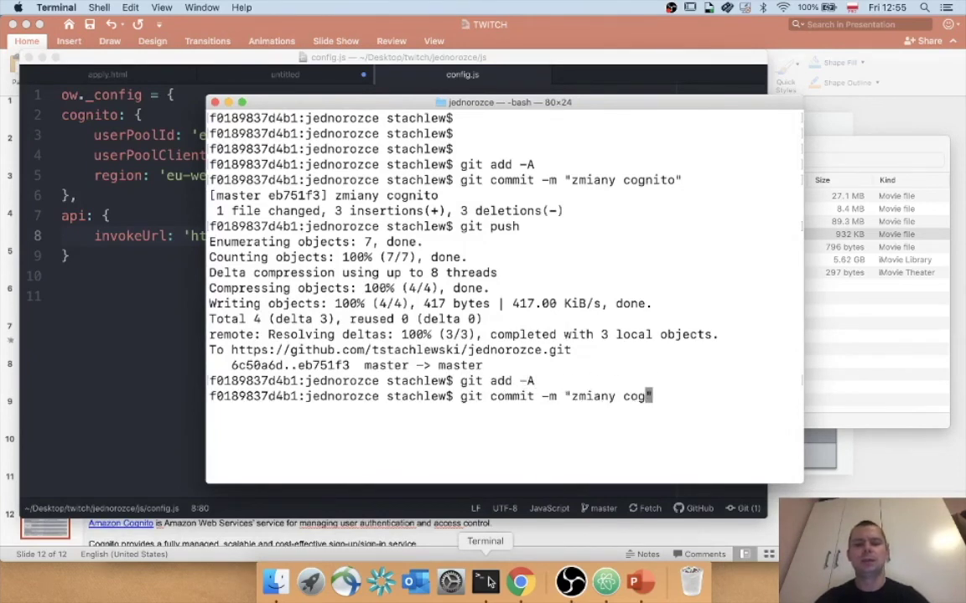
{"action": "type", "text": "dodanie"}
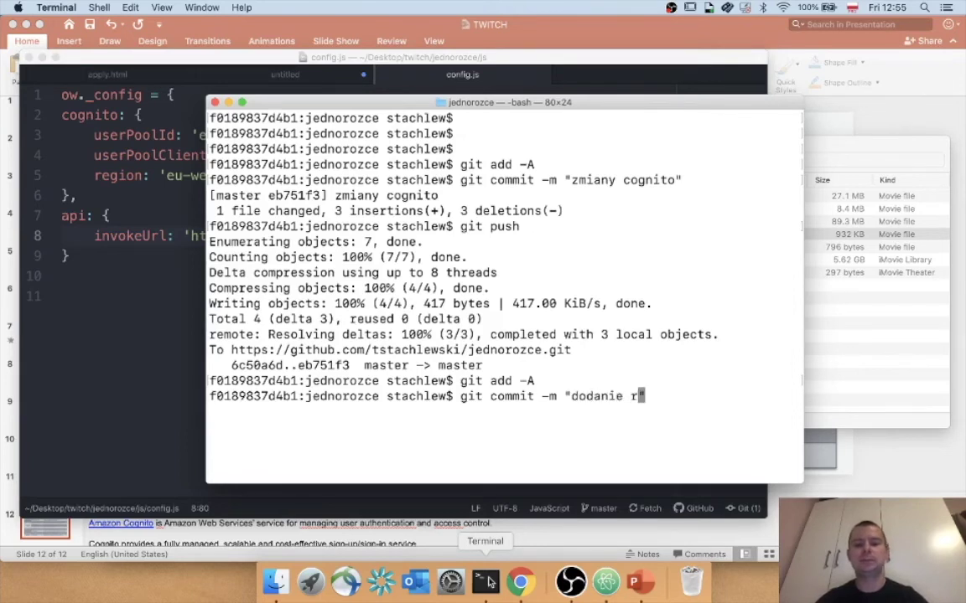
{"action": "type", "text": "esta\""}
{"action": "key", "text": "Return"}
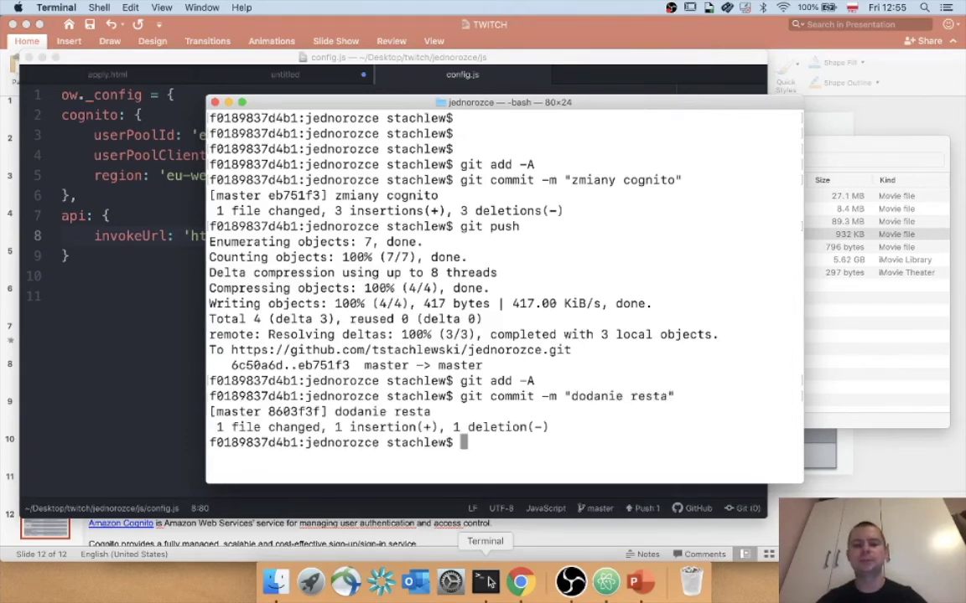
Push the 'dodanie resta' commit to the GitHub master branch.
{"action": "key", "text": "Up"}
{"action": "key", "text": "Up"}
{"action": "key", "text": "Up"}
{"action": "key", "text": "Up"}
{"action": "key", "text": "Down"}
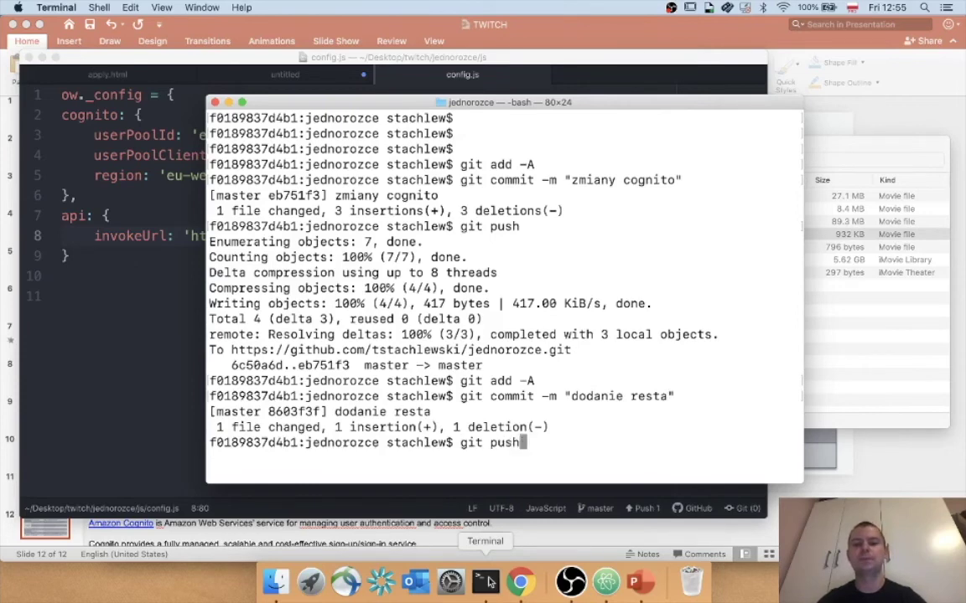
{"action": "key", "text": "Return"}
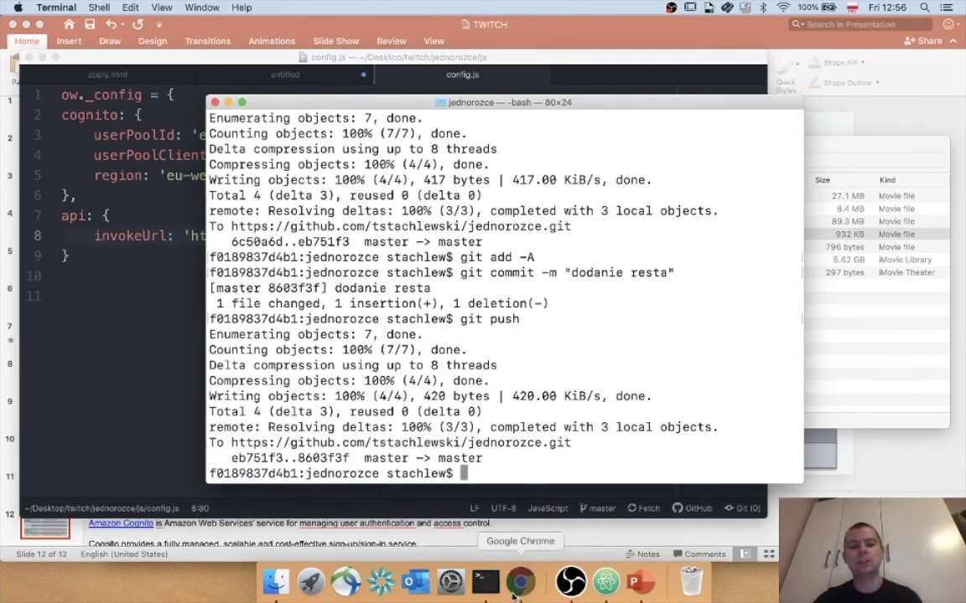
{"action": "left_click", "coordinate": [520, 581]}
{"action": "left_click", "coordinate": [813, 16]}
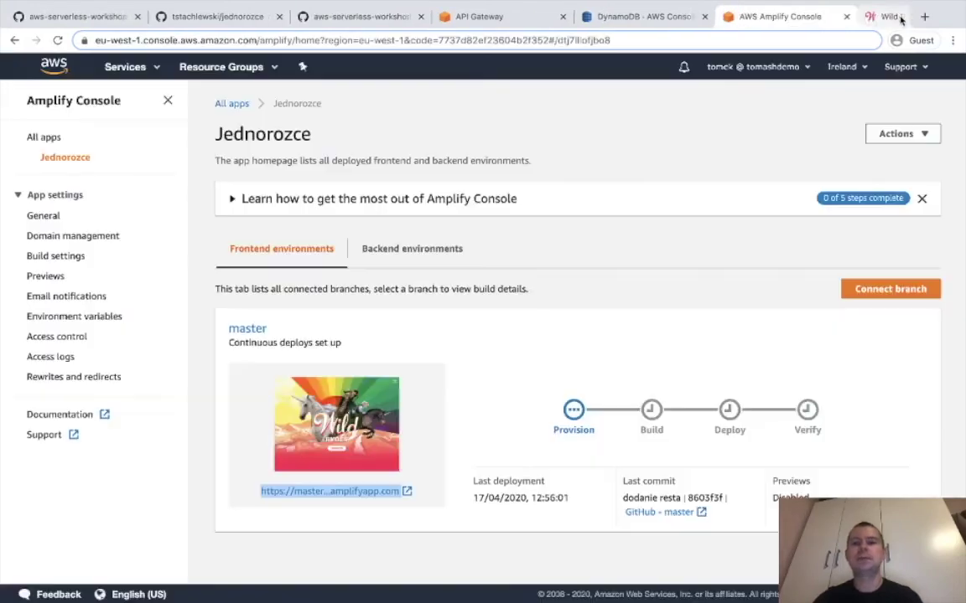
Close the Wild Rydes tab, follow the 'dodanie resta' Amplify build, and refresh the DynamoDB Rides table.
{"action": "left_click", "coordinate": [899, 17]}
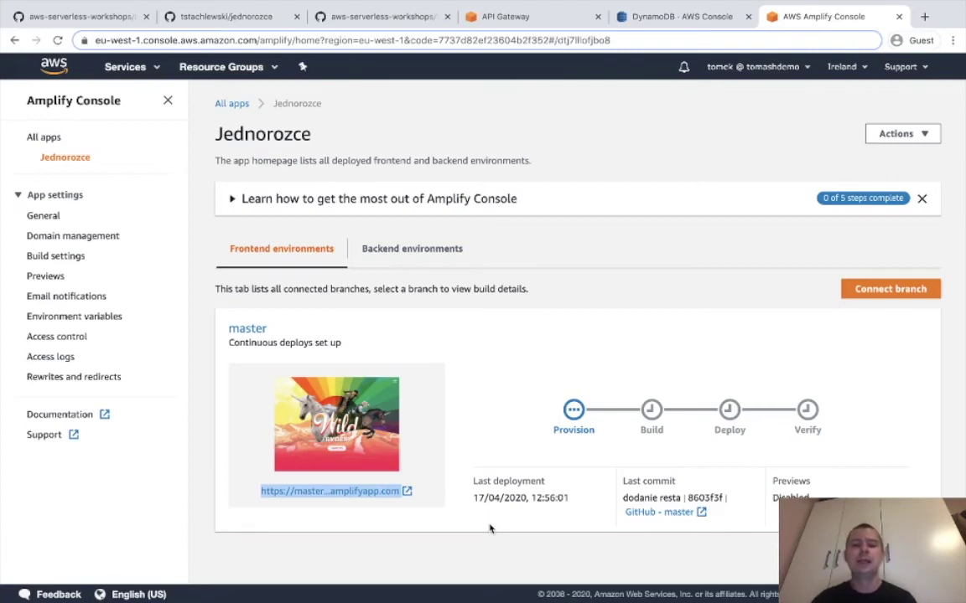
{"action": "left_click_drag", "start_coordinate": [628, 498], "coordinate": [679, 499]}
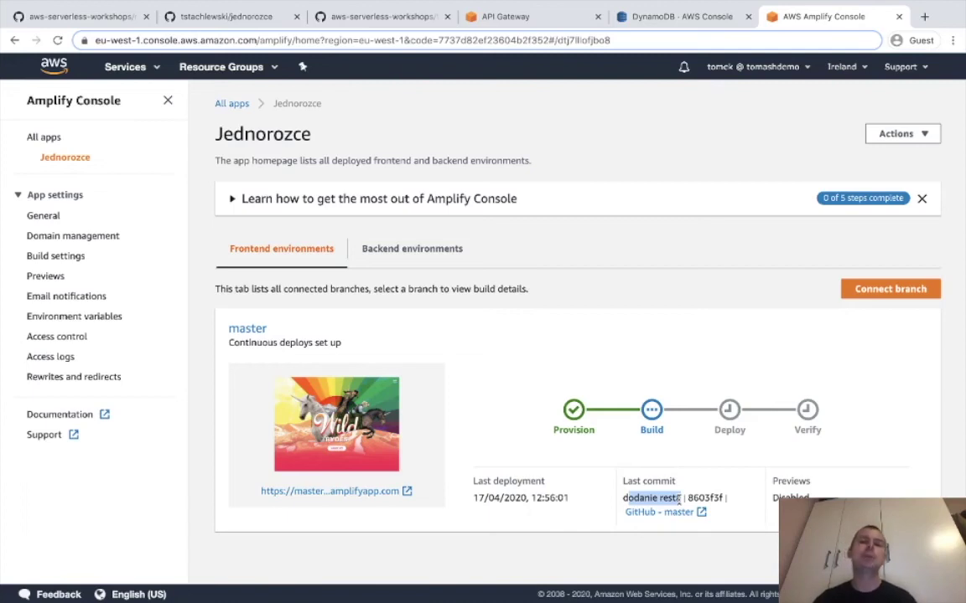
{"action": "left_click", "coordinate": [703, 22]}
{"action": "left_click", "coordinate": [940, 163]}
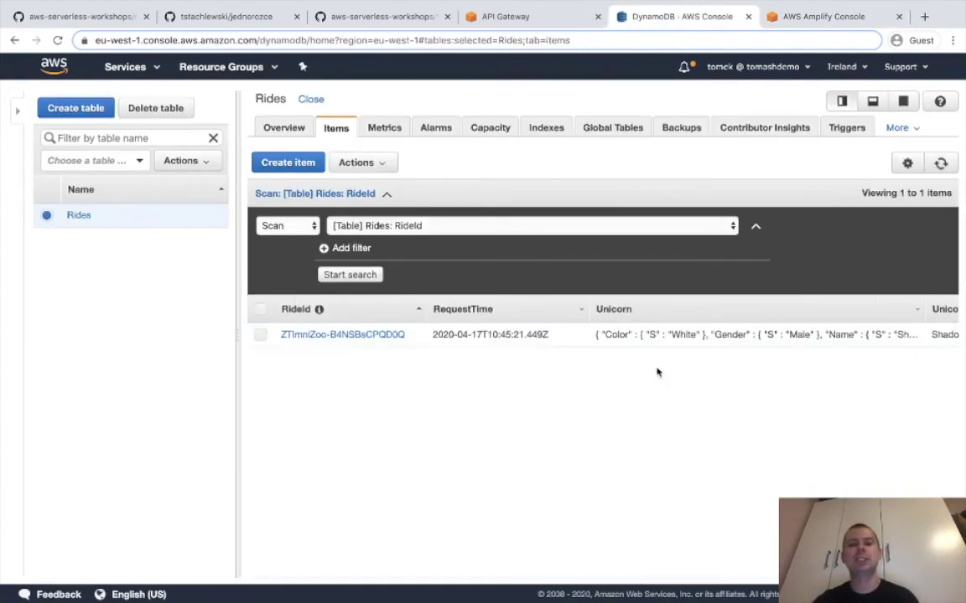
{"action": "left_click", "coordinate": [818, 16]}
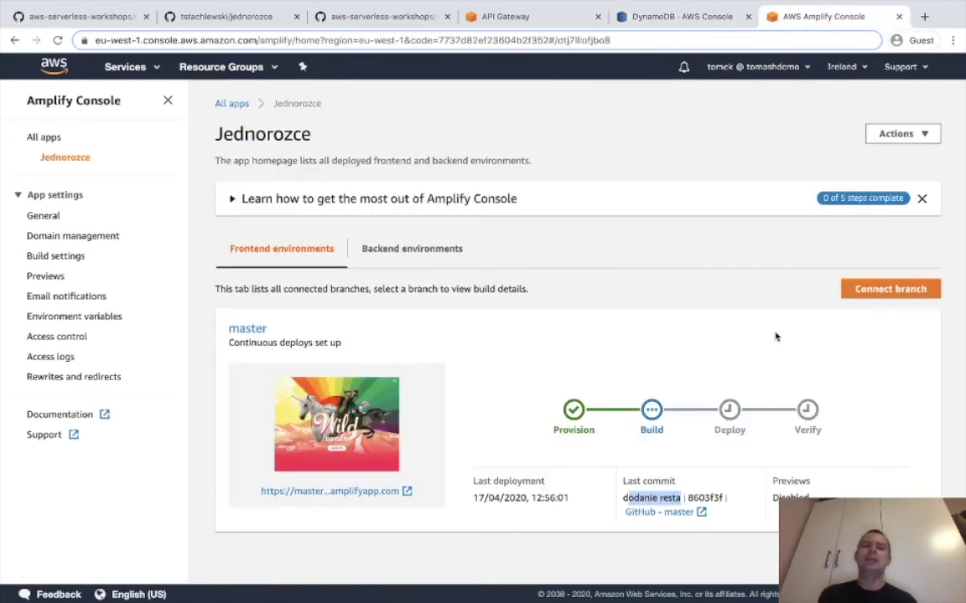
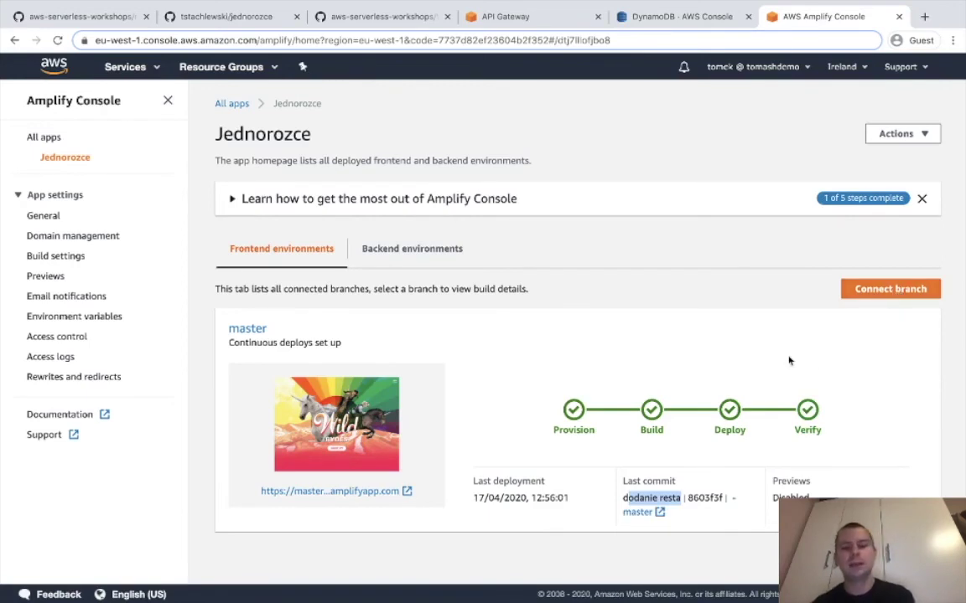
Open the deployed Jednorozce app URL in a new browser tab.
{"action": "left_click", "coordinate": [679, 477]}
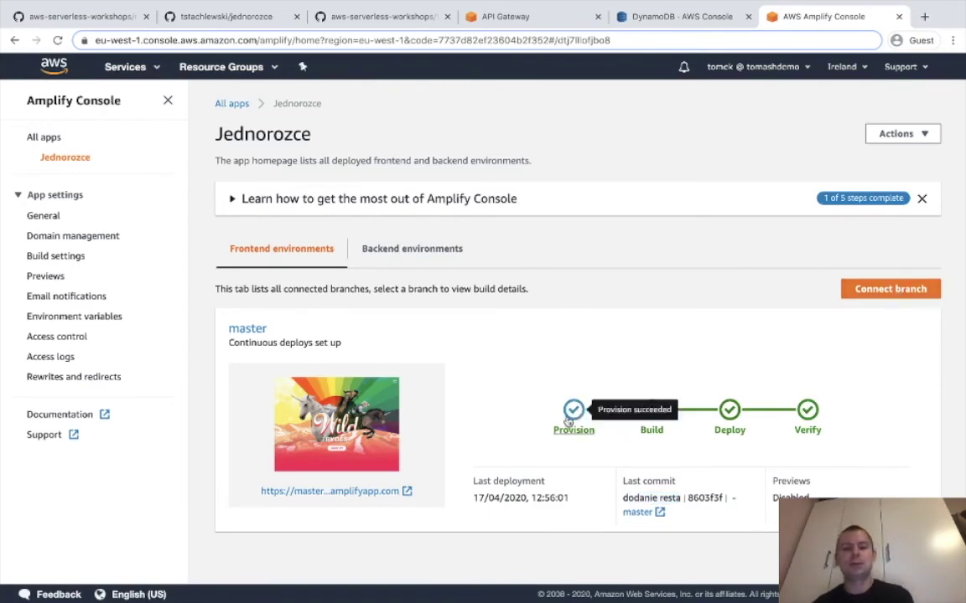
{"action": "right_click", "coordinate": [321, 493]}
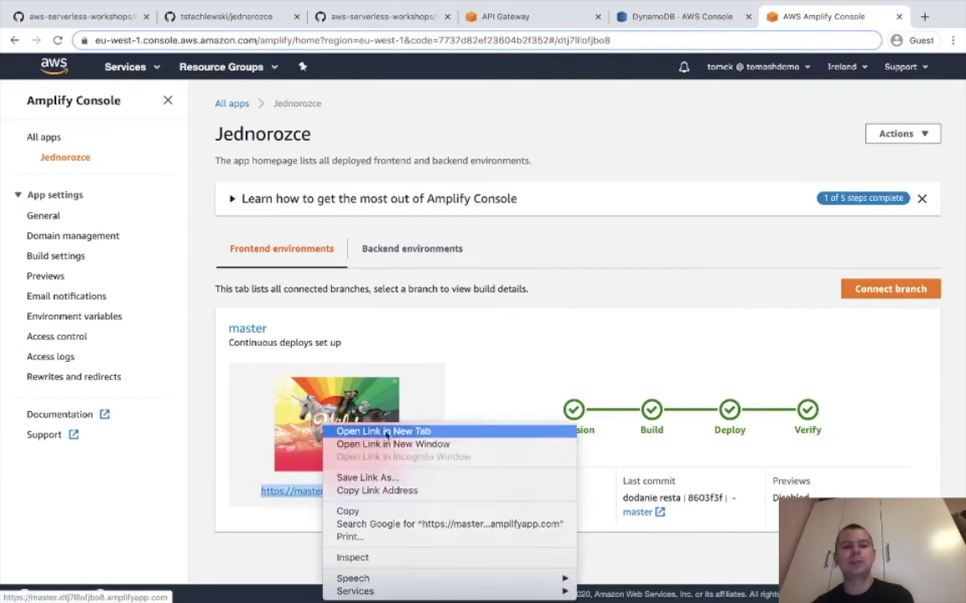
{"action": "left_click", "coordinate": [377, 431]}
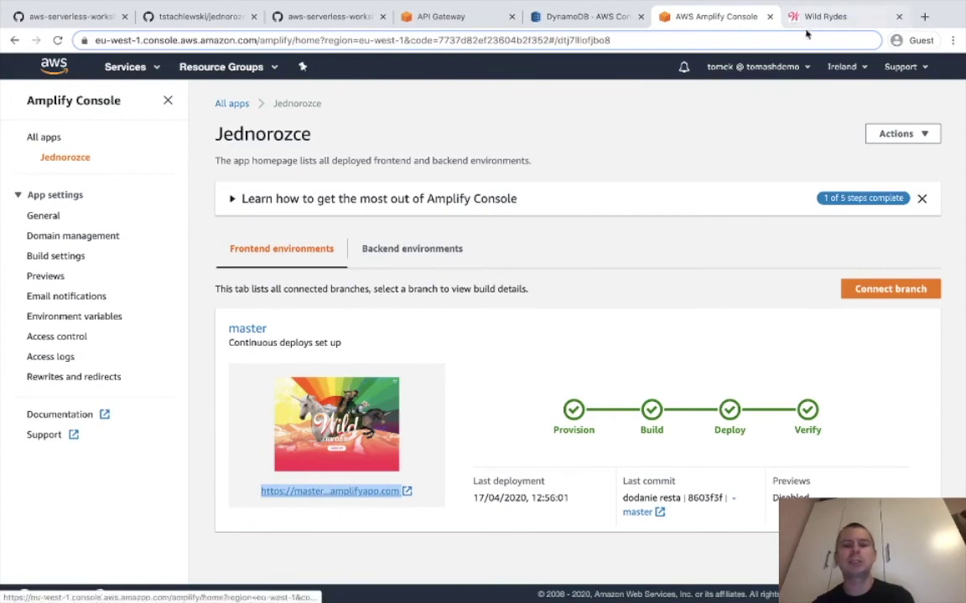
Check the loaded Wild Rydes site, then view Jednorozce's Domain management page in Amplify.
{"action": "key", "text": "ctrl+Tab"}
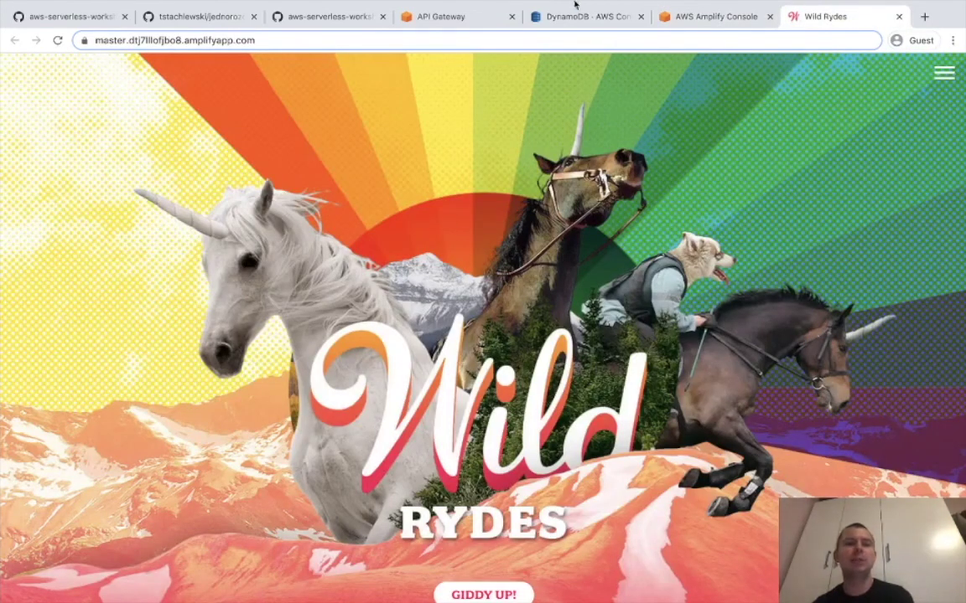
{"action": "left_click", "coordinate": [675, 15]}
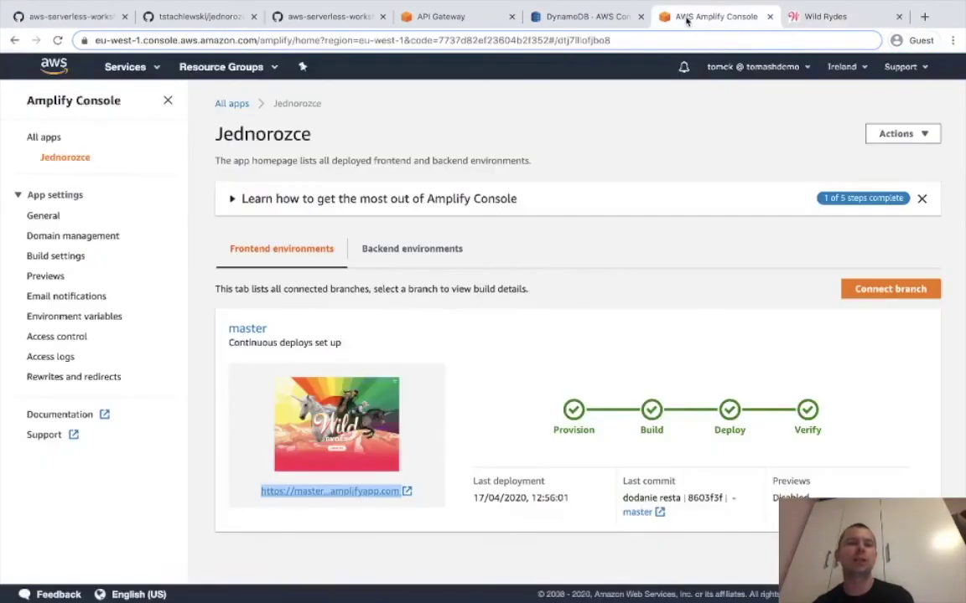
{"action": "left_click", "coordinate": [67, 237]}
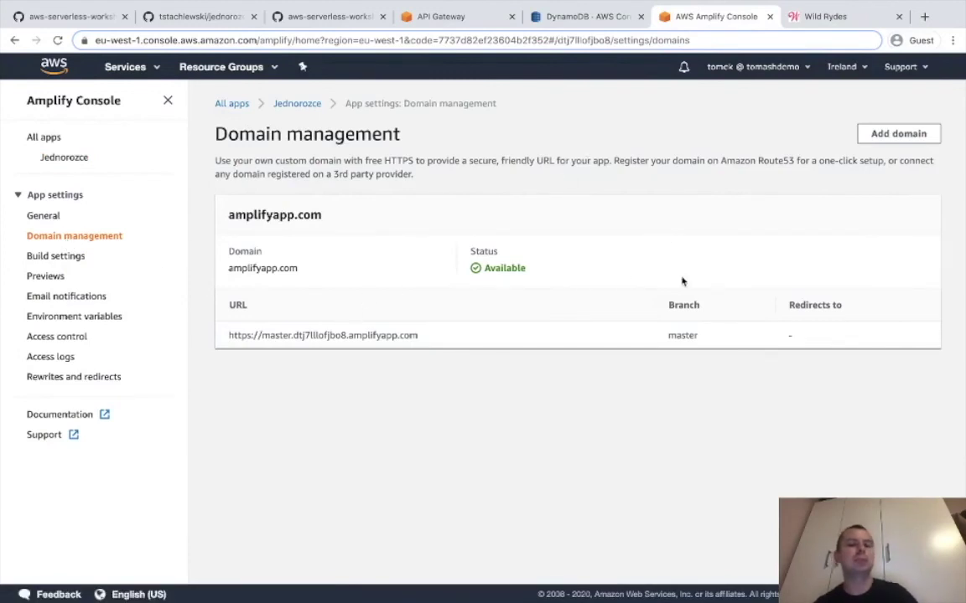
In the Wild Rydes tab, begin appending /sin to the site address.
{"action": "left_click", "coordinate": [838, 17]}
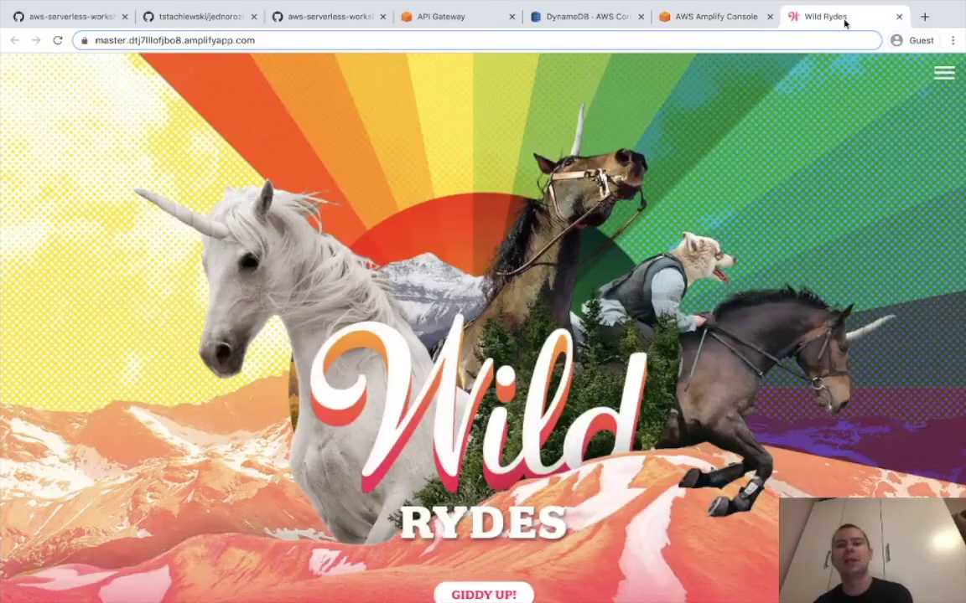
{"action": "scroll", "coordinate": [400, 406], "scroll_direction": "down", "scroll_amount": 1}
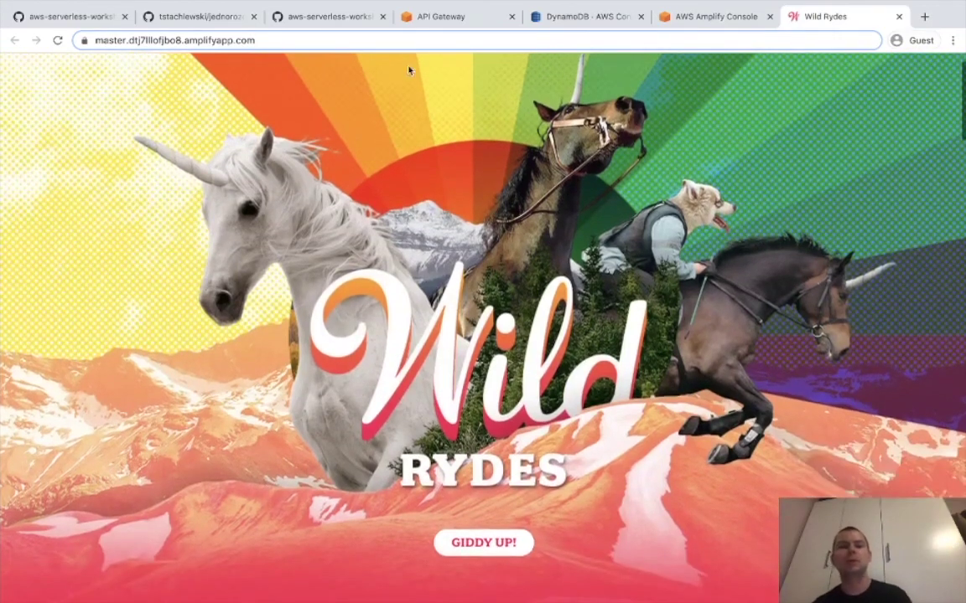
{"action": "left_click", "coordinate": [317, 40]}
{"action": "type", "text": "/s"}
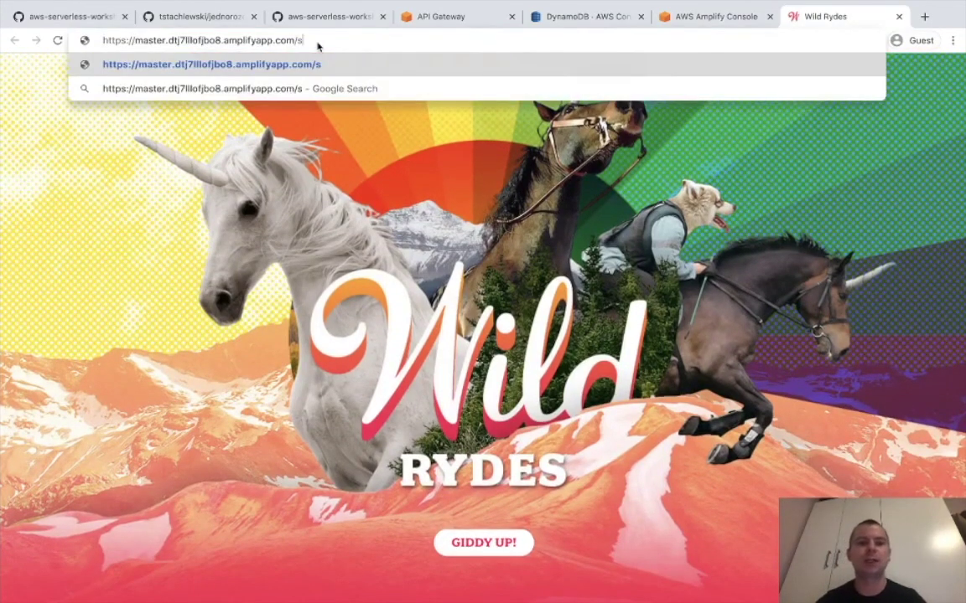
{"action": "type", "text": "in"}
{"action": "scroll", "coordinate": [474, 381], "scroll_direction": "down", "scroll_amount": 10}
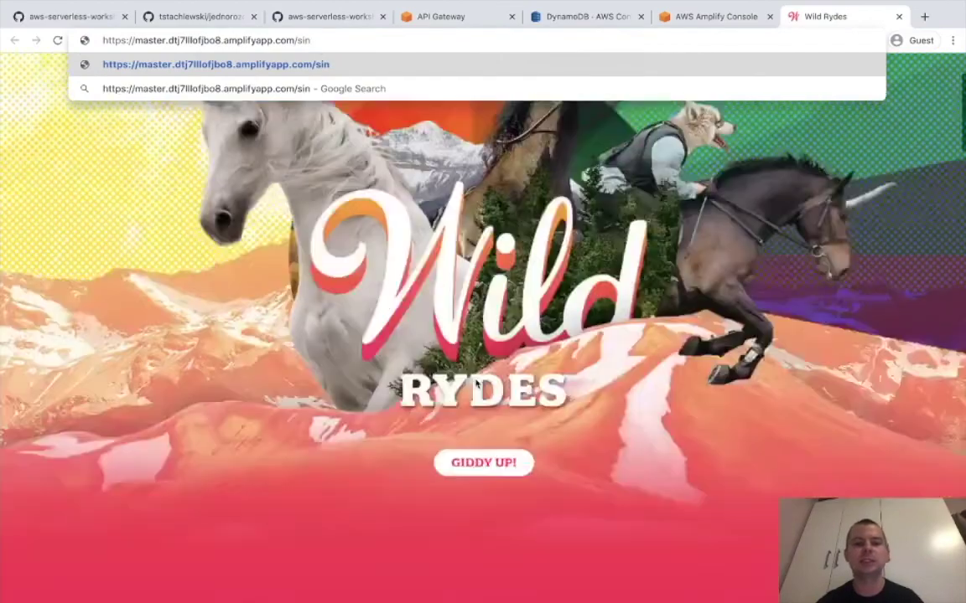
{"action": "scroll", "coordinate": [475, 381], "scroll_direction": "up", "scroll_amount": 5}
{"action": "scroll", "coordinate": [474, 380], "scroll_direction": "up", "scroll_amount": 5}
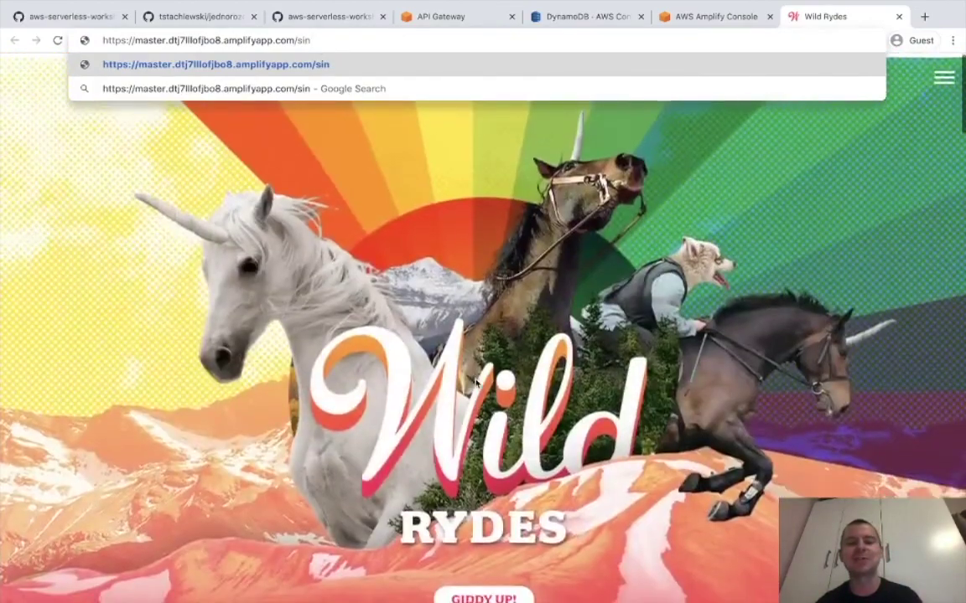
{"action": "scroll", "coordinate": [478, 374], "scroll_direction": "down", "scroll_amount": 2}
{"action": "left_click", "coordinate": [533, 421]}
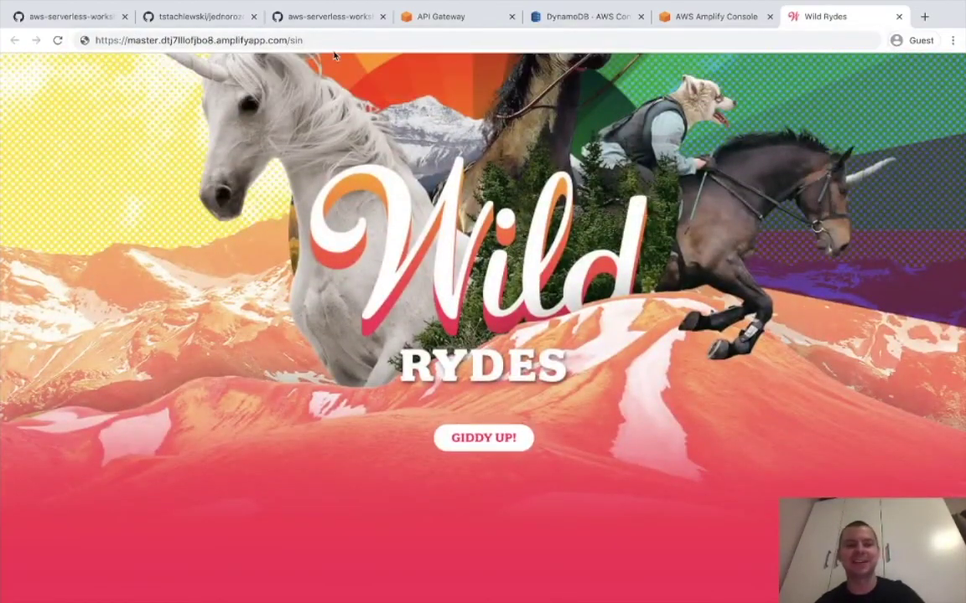
Correct the path to /signing.htm and load it, which redirects to index.html.
{"action": "left_click", "coordinate": [302, 40]}
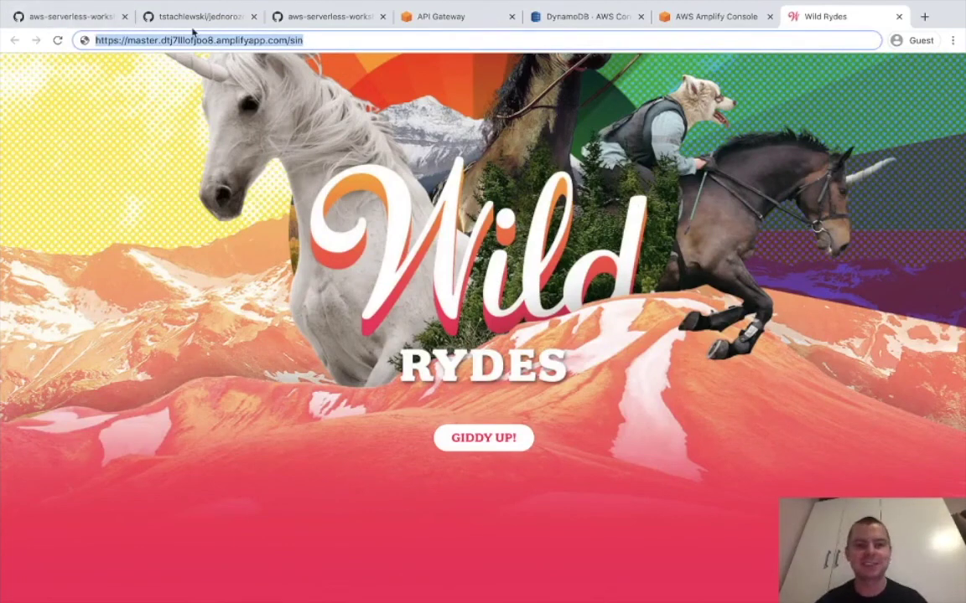
{"action": "key", "text": "Right"}
{"action": "key", "text": "BackSpace"}
{"action": "type", "text": "gn"}
{"action": "key", "text": "BackSpace"}
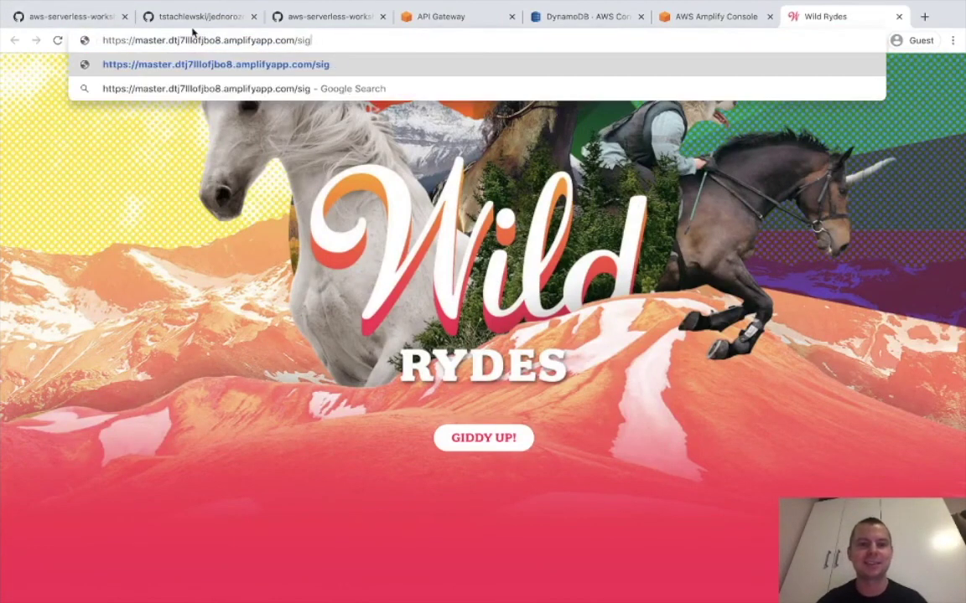
{"action": "key", "text": "BackSpace"}
{"action": "type", "text": "gning.html"}
{"action": "key", "text": "BackSpace"}
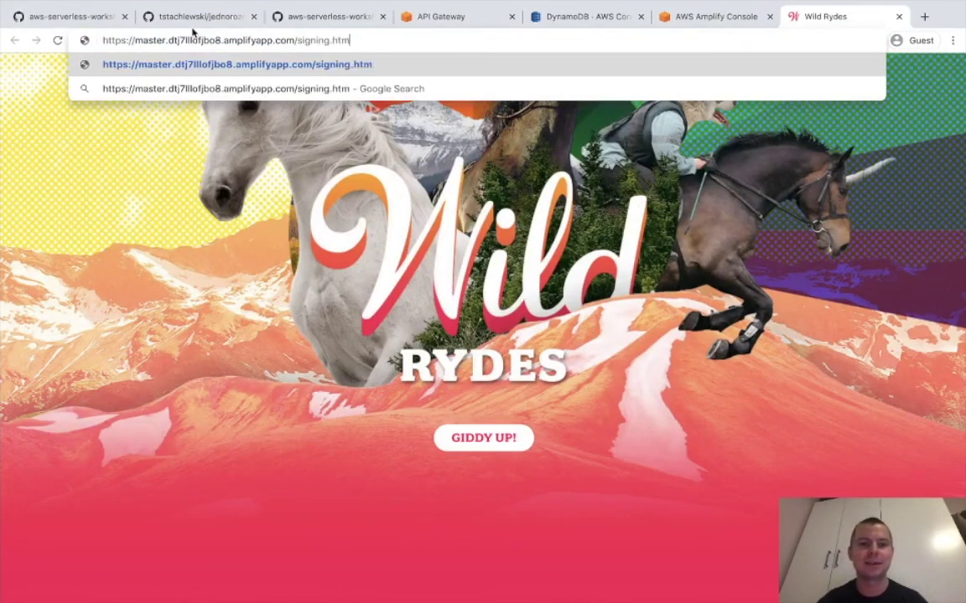
{"action": "key", "text": "Return"}
{"action": "key", "text": "ctrl+Tab"}
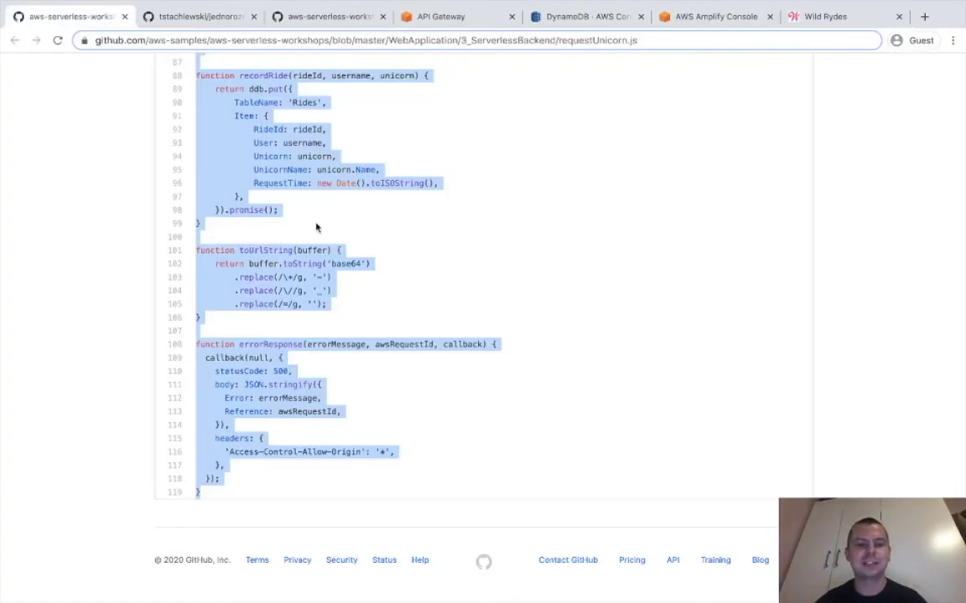
Scroll the 4_RESTfulAPIs GitHub page's validation steps and search the page for 'sign'.
{"action": "key", "text": "ctrl+Tab"}
{"action": "key", "text": "ctrl+Tab"}
{"action": "scroll", "coordinate": [346, 235], "scroll_direction": "down", "scroll_amount": 20}
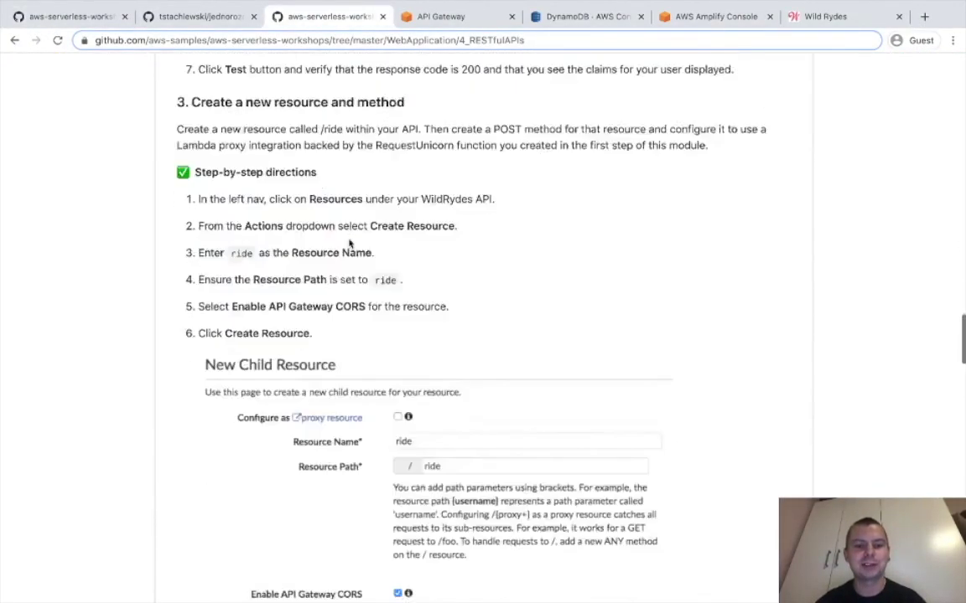
{"action": "scroll", "coordinate": [349, 243], "scroll_direction": "down", "scroll_amount": 10}
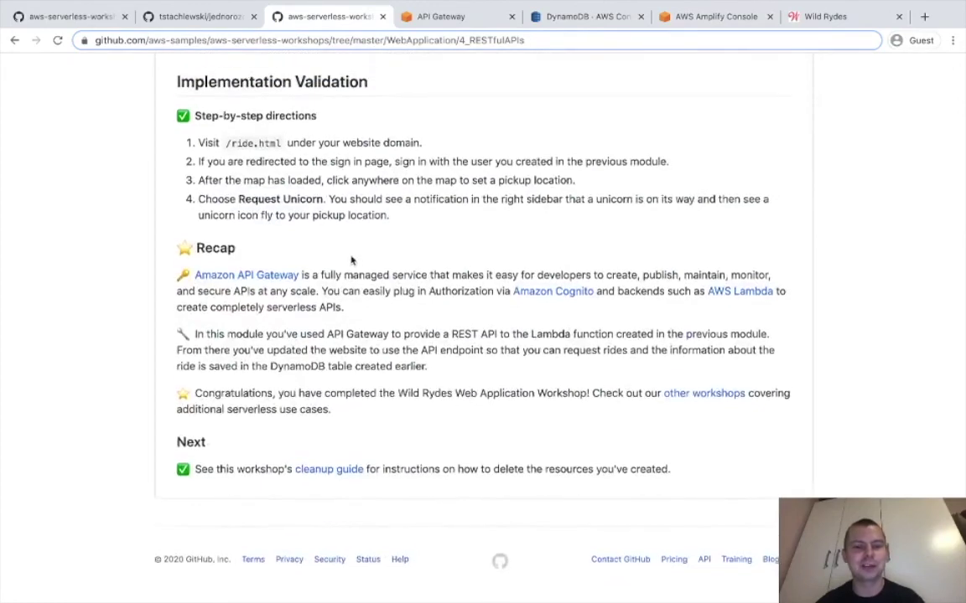
{"action": "key", "text": "ctrl+f"}
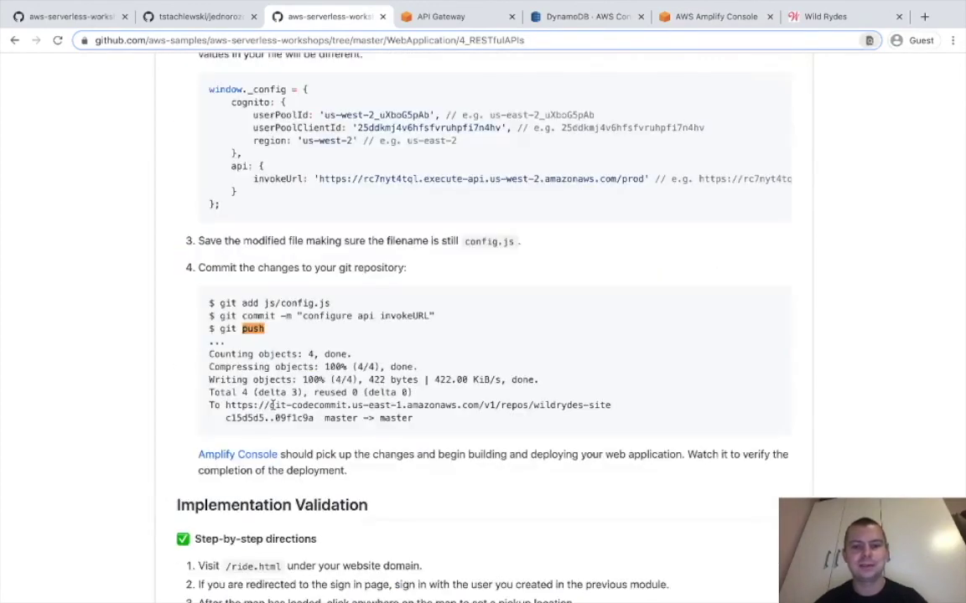
{"action": "type", "text": "signg"}
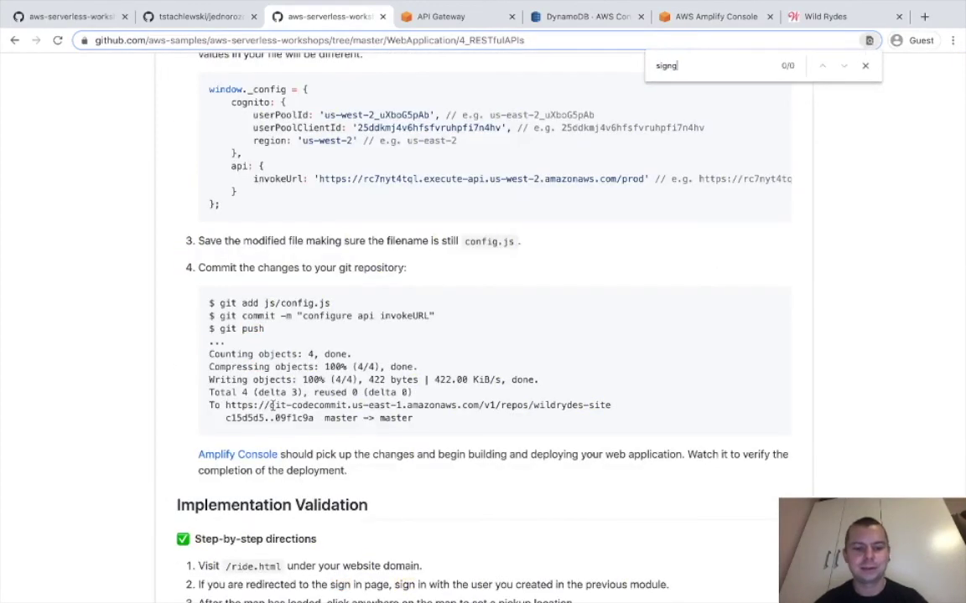
Replace index with ride in the Wild Rydes address to load ride.html.
{"action": "left_click", "coordinate": [802, 17]}
{"action": "left_click_drag", "start_coordinate": [802, 17], "coordinate": [427, 17]}
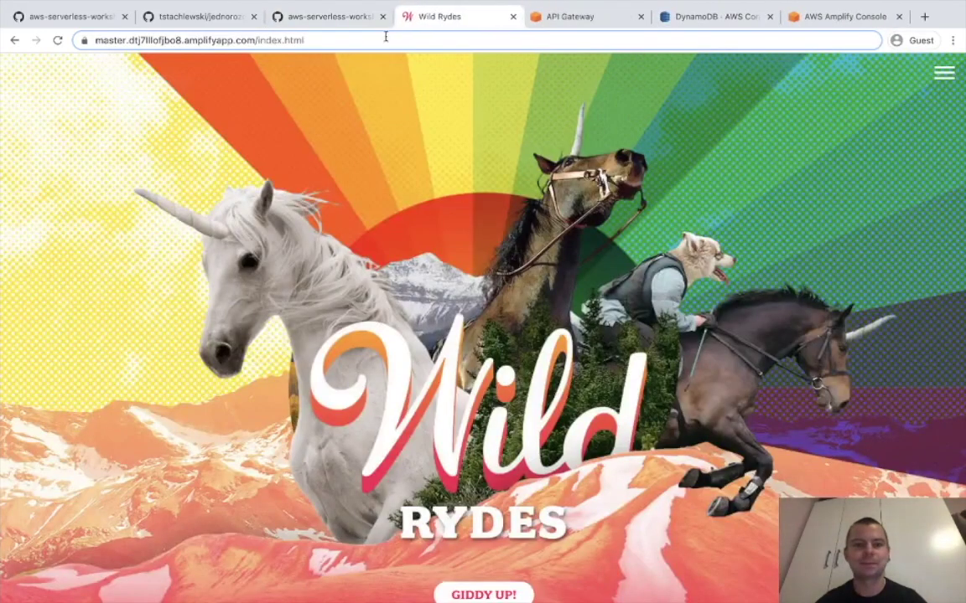
{"action": "double_click", "coordinate": [278, 40]}
{"action": "double_click", "coordinate": [301, 40]}
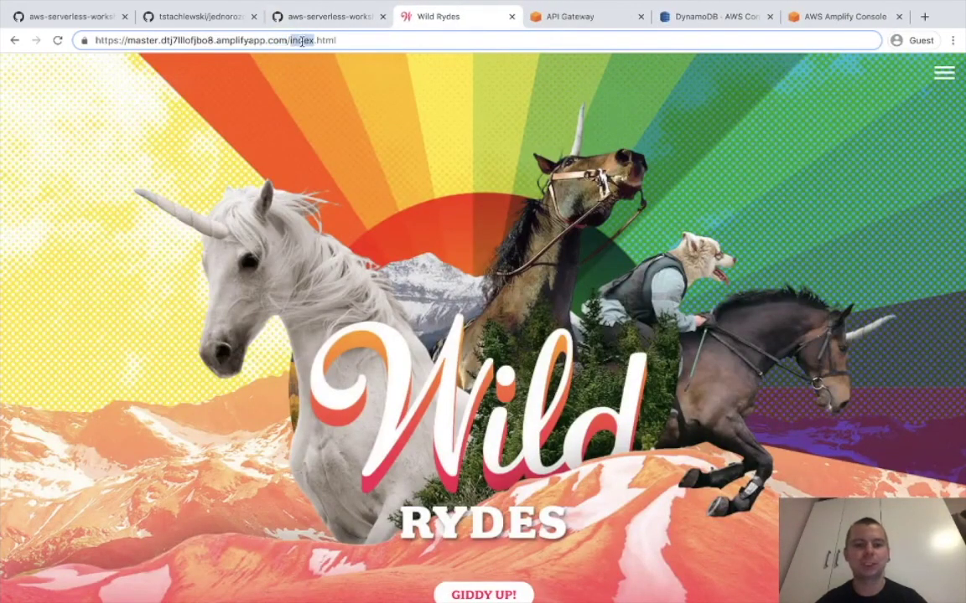
{"action": "type", "text": "ride"}
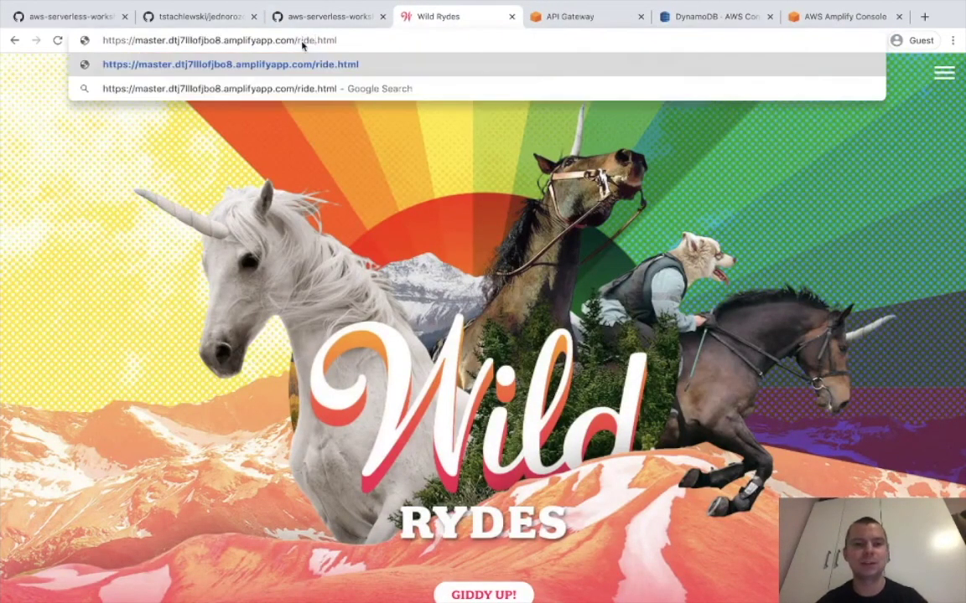
{"action": "key", "text": "Return"}
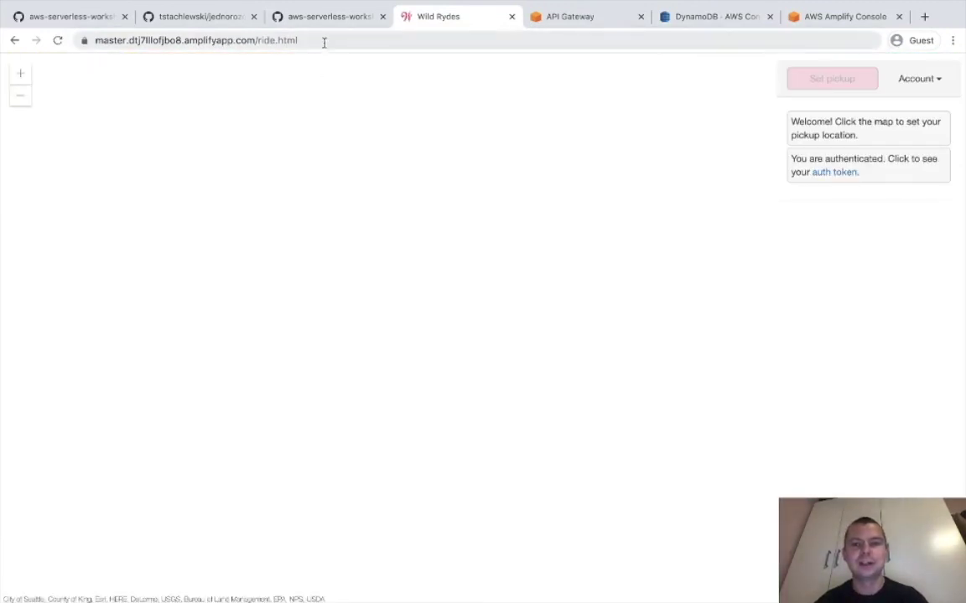
Try signing out via the Account menu, then reload ride.html without the trailing #.
{"action": "left_click", "coordinate": [918, 78]}
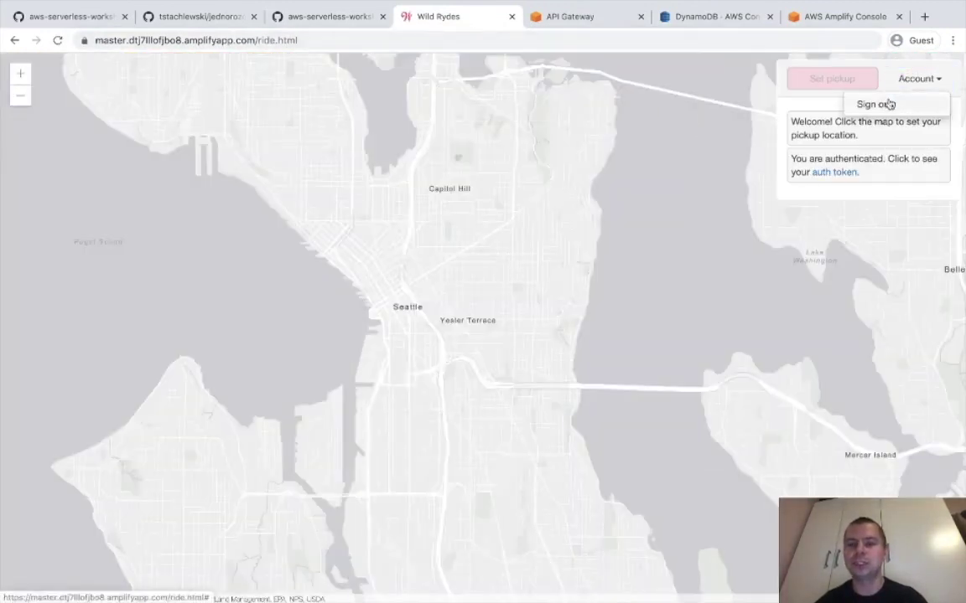
{"action": "left_click", "coordinate": [891, 104]}
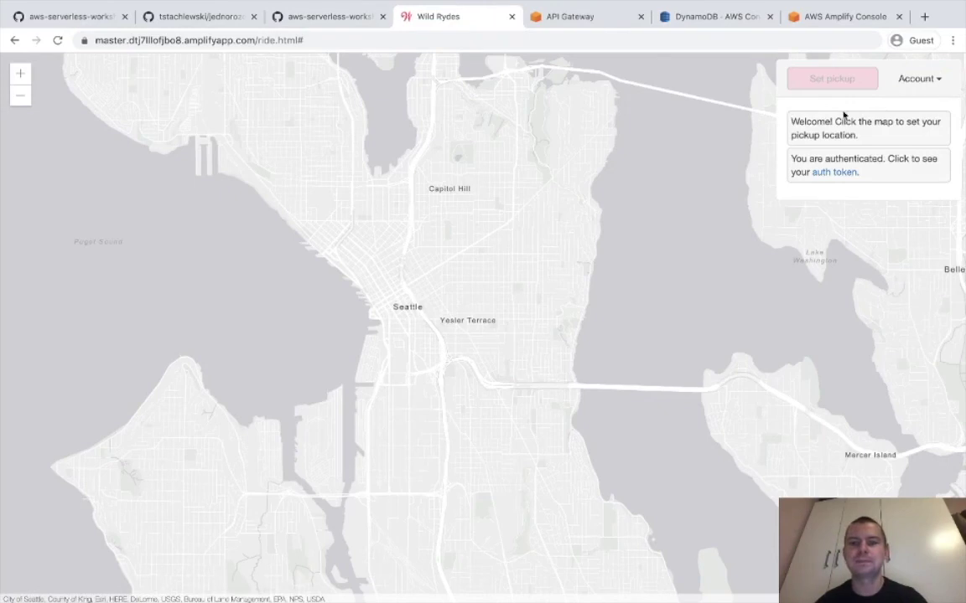
{"action": "left_click", "coordinate": [918, 80]}
{"action": "left_click", "coordinate": [886, 104]}
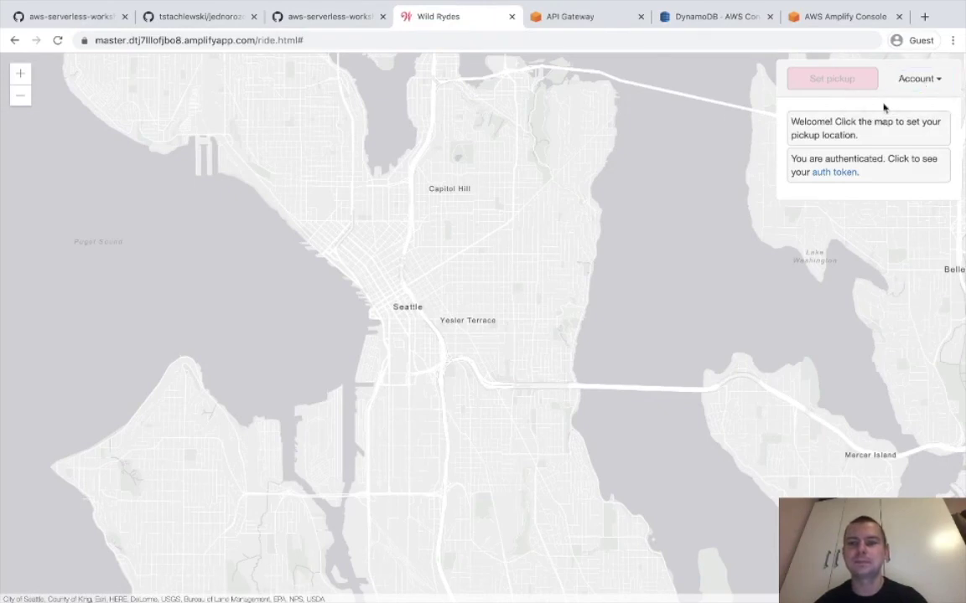
{"action": "double_click", "coordinate": [345, 39]}
{"action": "key", "text": "BackSpace"}
{"action": "key", "text": "Return"}
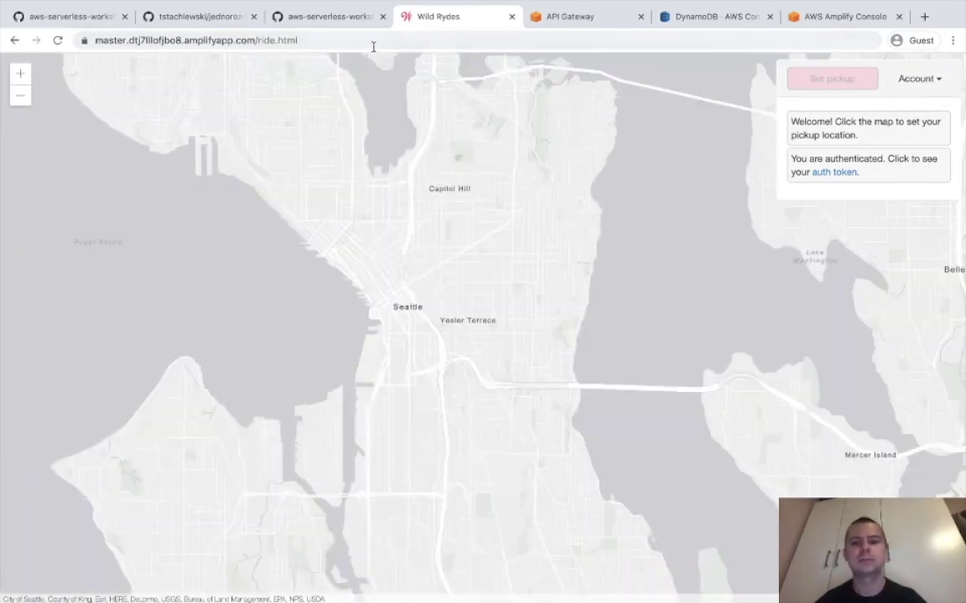
Start changing the page name to 'si', then return to the 4_RESTfulAPIs GitHub page.
{"action": "left_click", "coordinate": [374, 43]}
{"action": "left_click", "coordinate": [268, 39]}
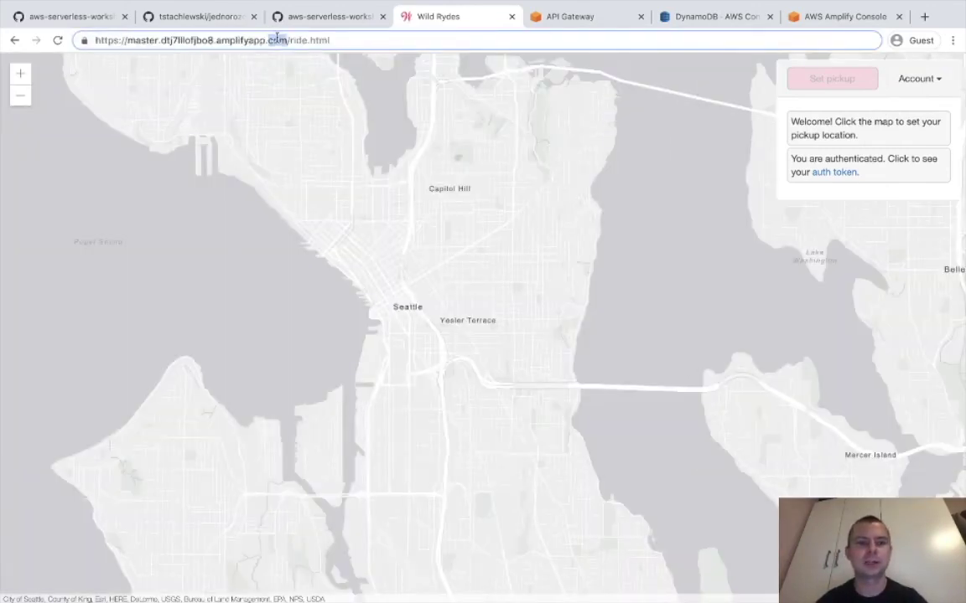
{"action": "double_click", "coordinate": [294, 39]}
{"action": "type", "text": "si"}
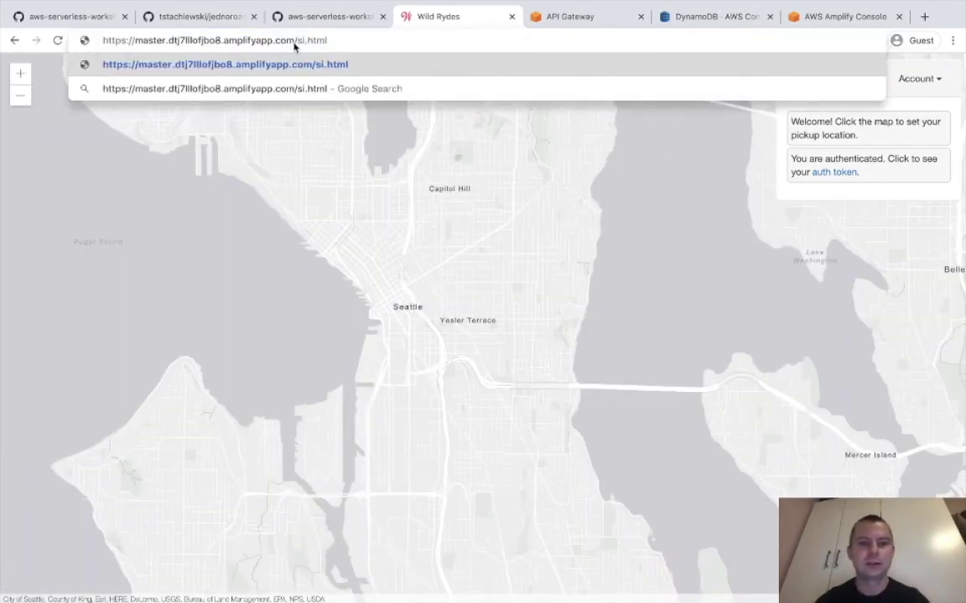
{"action": "left_click", "coordinate": [79, 16]}
{"action": "left_click", "coordinate": [309, 26]}
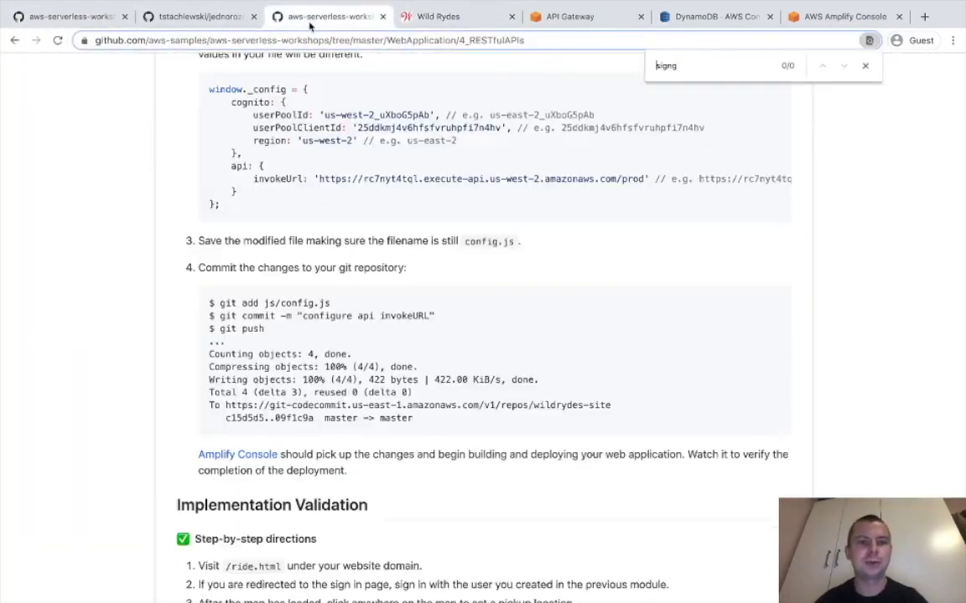
{"action": "scroll", "coordinate": [319, 200], "scroll_direction": "down", "scroll_amount": 5}
Fix the GitHub page search to 'signin' and copy the /signin.html path.
{"action": "scroll", "coordinate": [340, 446], "scroll_direction": "up", "scroll_amount": 10}
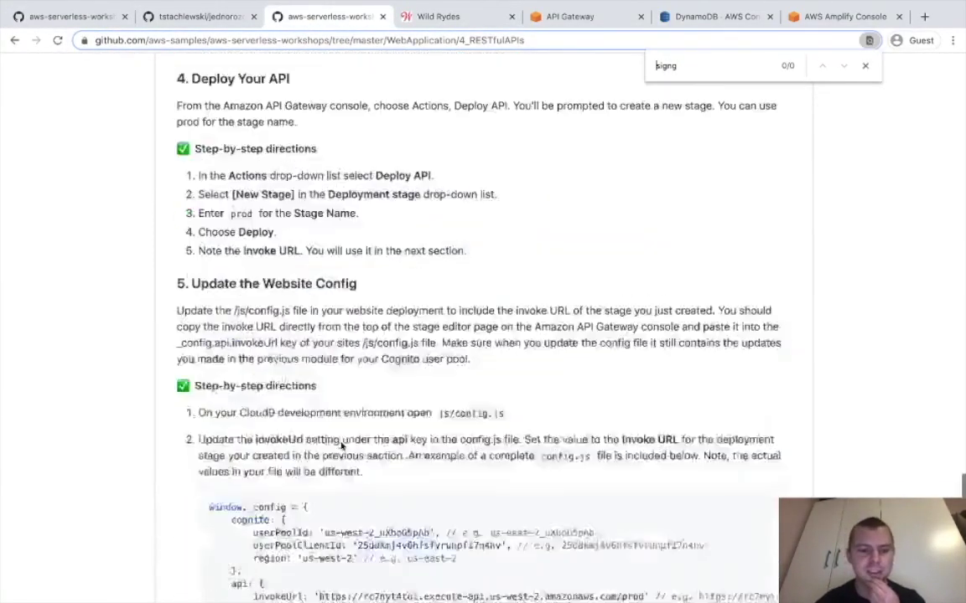
{"action": "scroll", "coordinate": [340, 446], "scroll_direction": "up", "scroll_amount": 15}
{"action": "key", "text": "BackSpace"}
{"action": "key", "text": "BackSpace"}
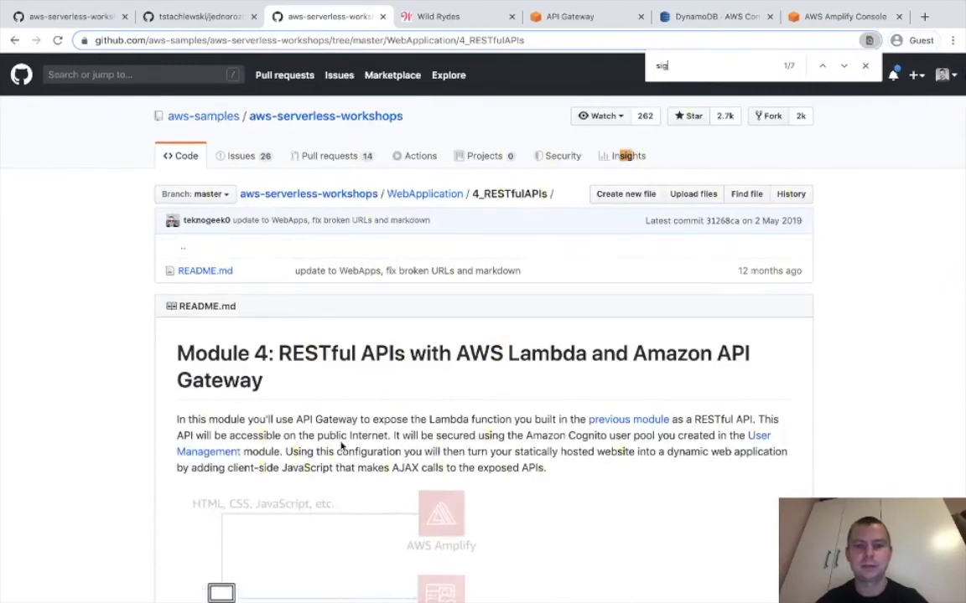
{"action": "type", "text": "nin"}
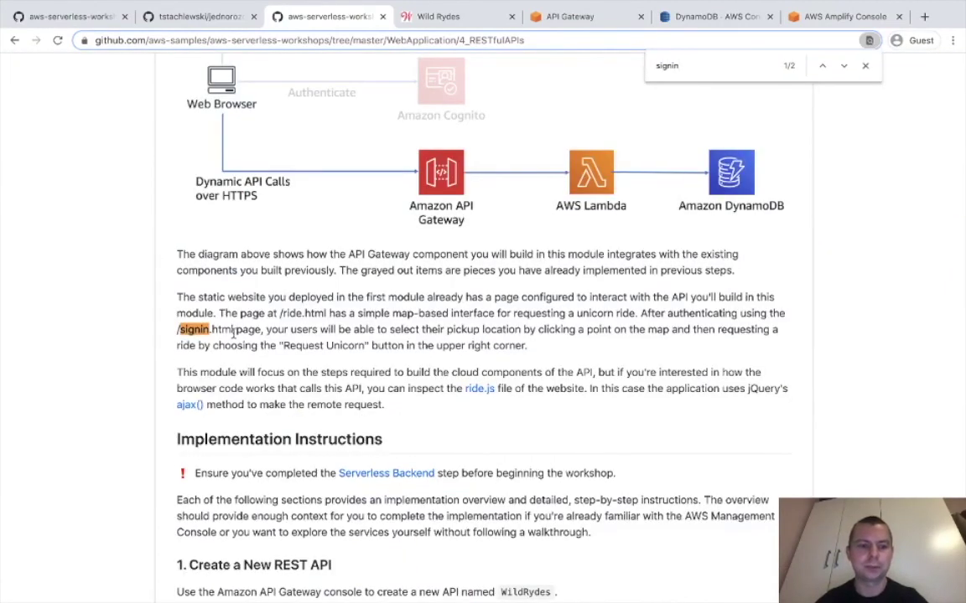
{"action": "left_click_drag", "start_coordinate": [233, 333], "coordinate": [177, 330]}
{"action": "key", "text": "ctrl+c"}
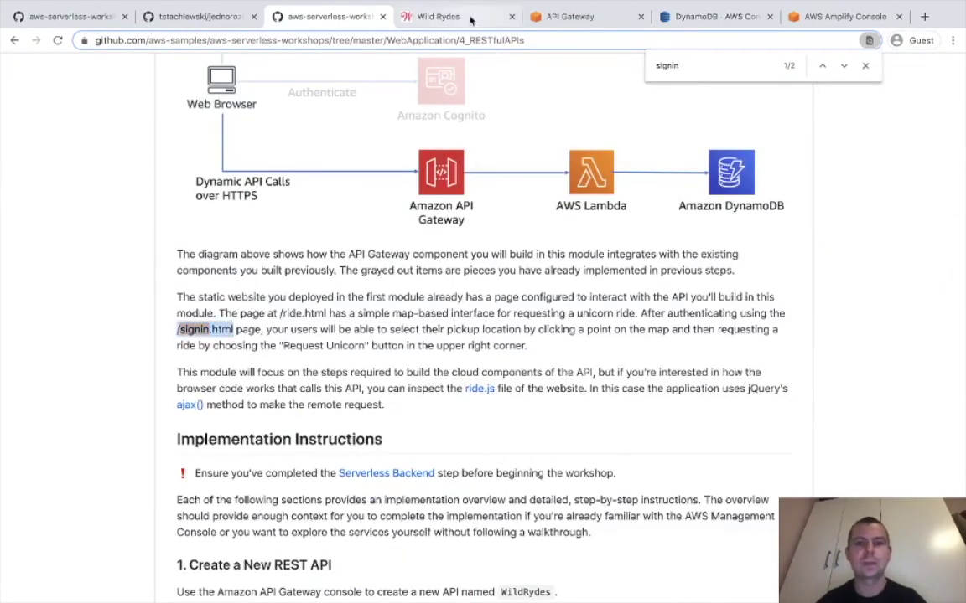
Load the Wild Rydes /signin.html page by pasting the path into the address.
{"action": "left_click", "coordinate": [469, 18]}
{"action": "left_click", "coordinate": [331, 40]}
{"action": "key", "text": "BackSpace"}
{"action": "key", "text": "BackSpace"}
{"action": "key", "text": "BackSpace"}
{"action": "key", "text": "BackSpace"}
{"action": "key", "text": "BackSpace"}
{"action": "key", "text": "BackSpace"}
{"action": "key", "text": "BackSpace"}
{"action": "key", "text": "BackSpace"}
{"action": "key", "text": "BackSpace"}
{"action": "key", "text": "BackSpace"}
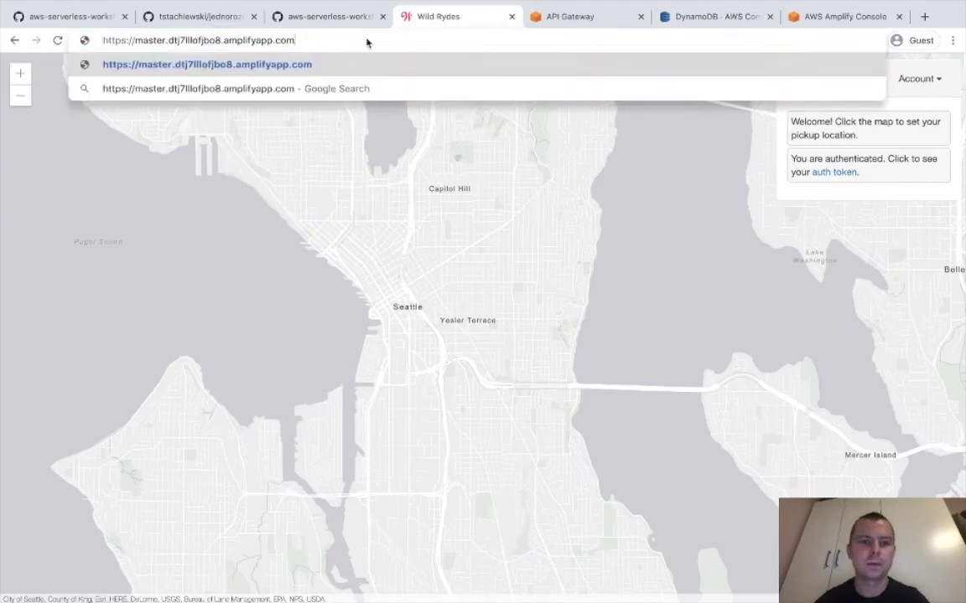
{"action": "key", "text": "ctrl+v"}
{"action": "key", "text": "Return"}
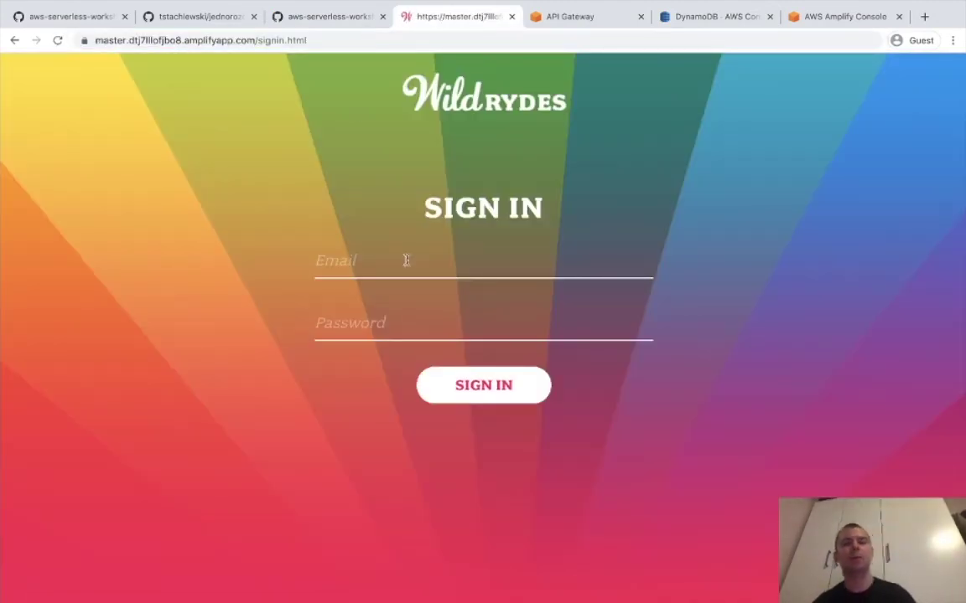
Enter the login email from the Atom notes and the account password, then sign in.
{"action": "left_click", "coordinate": [605, 581]}
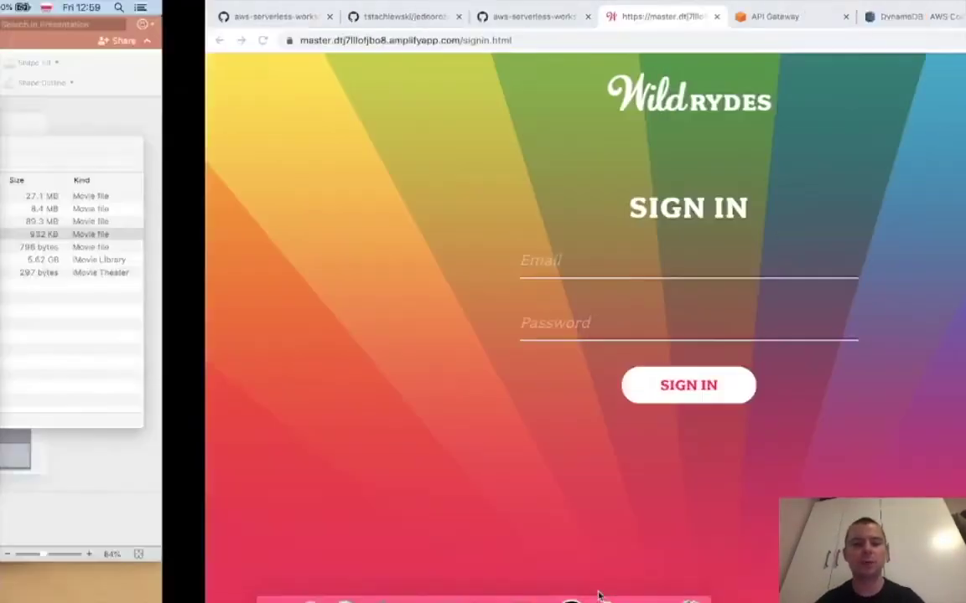
{"action": "left_click", "coordinate": [276, 73]}
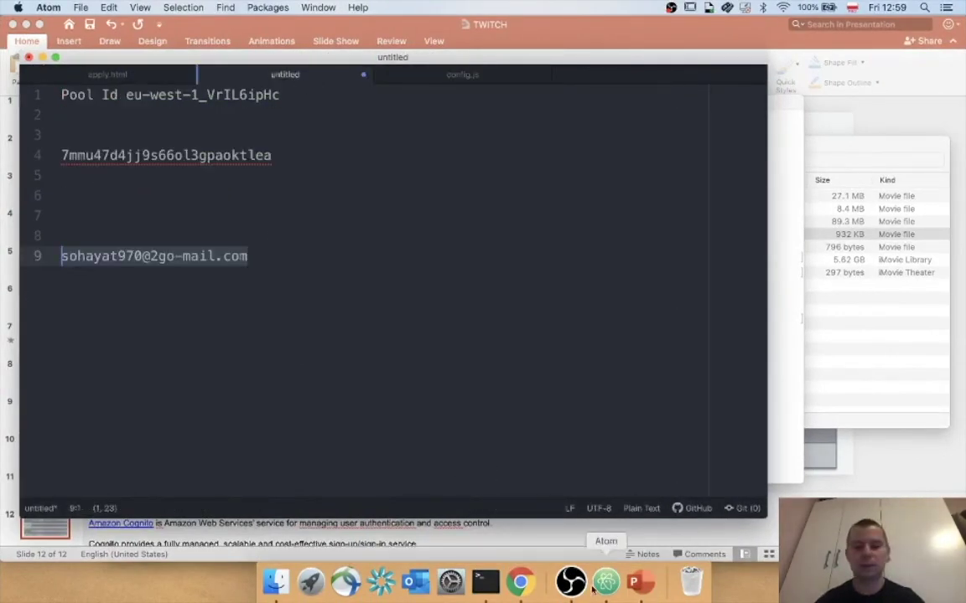
{"action": "left_click", "coordinate": [521, 582]}
{"action": "type", "text": "•••••••••••••"}
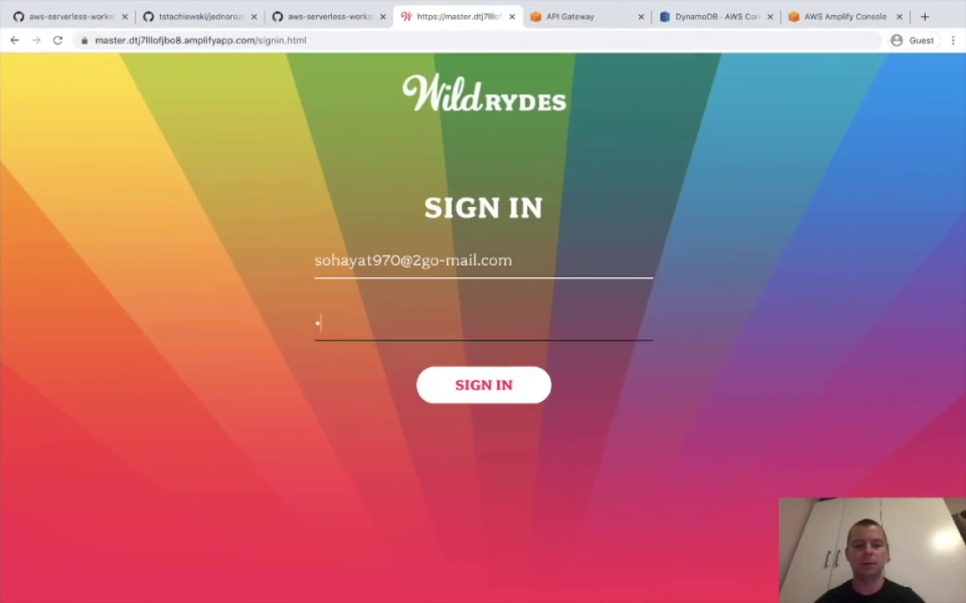
{"action": "type", "text": "•"}
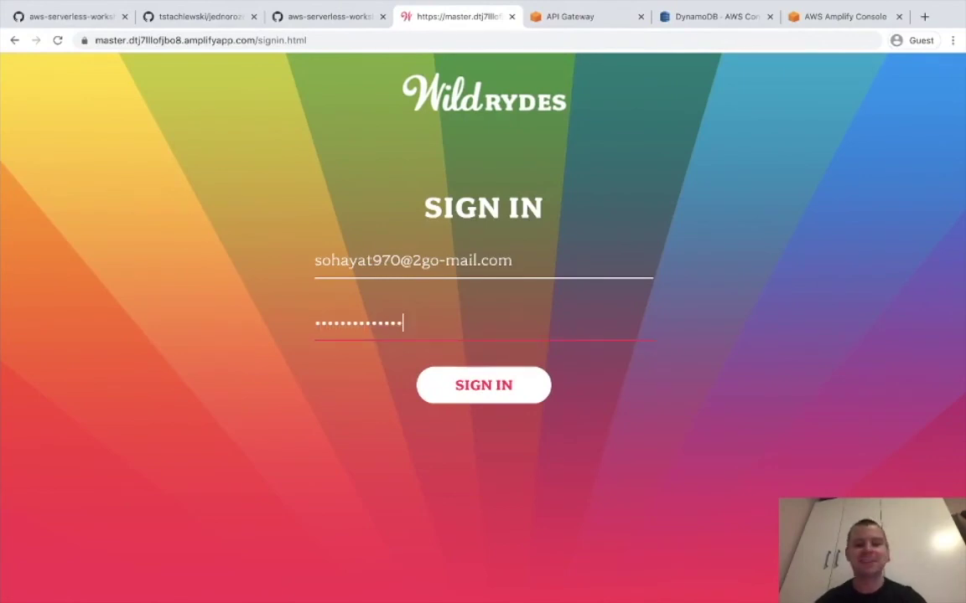
{"action": "left_click", "coordinate": [430, 382]}
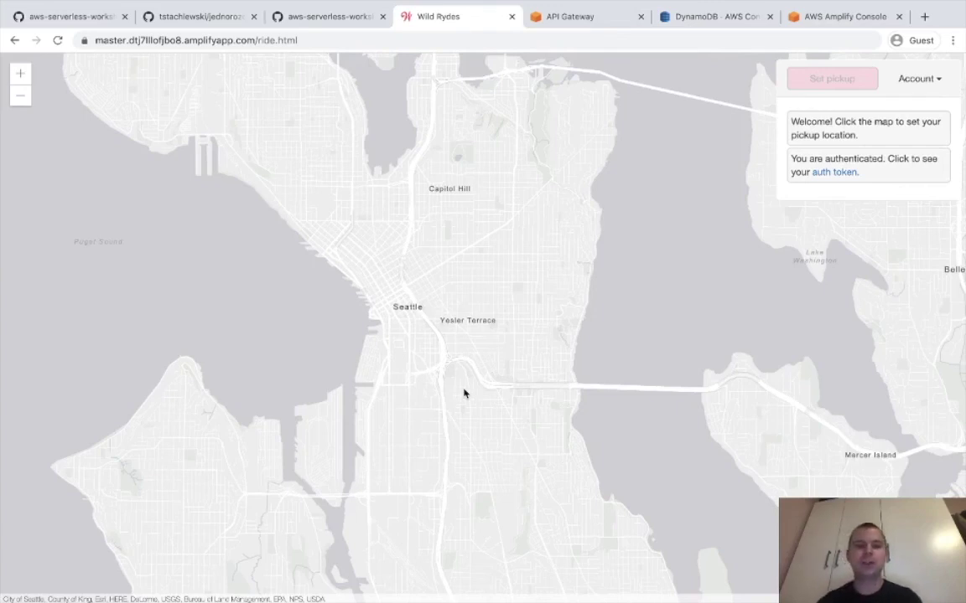
Request a unicorn to a pickup point north of downtown Seattle.
{"action": "scroll", "coordinate": [463, 394], "scroll_direction": "down", "scroll_amount": 3}
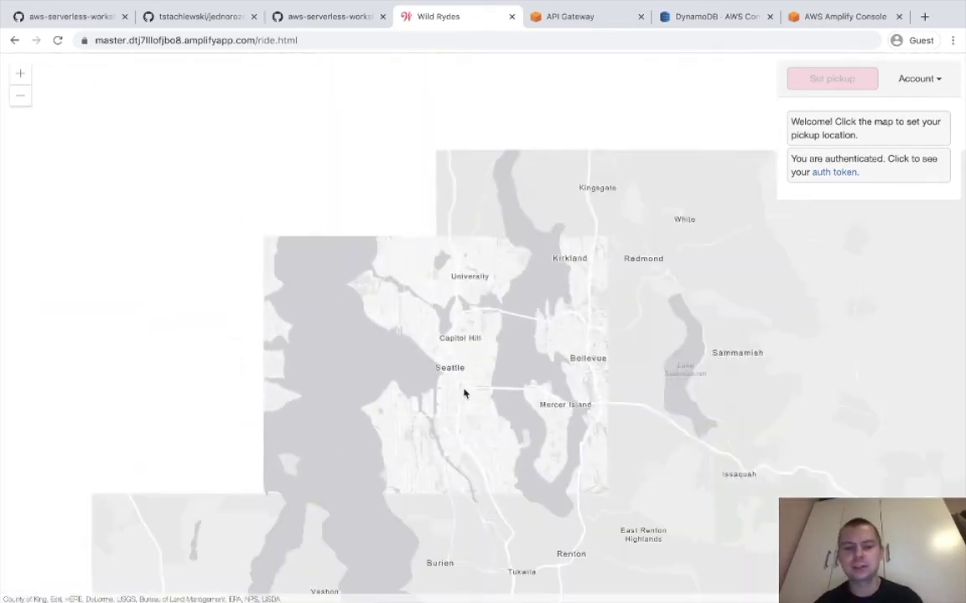
{"action": "scroll", "coordinate": [464, 394], "scroll_direction": "down", "scroll_amount": 3}
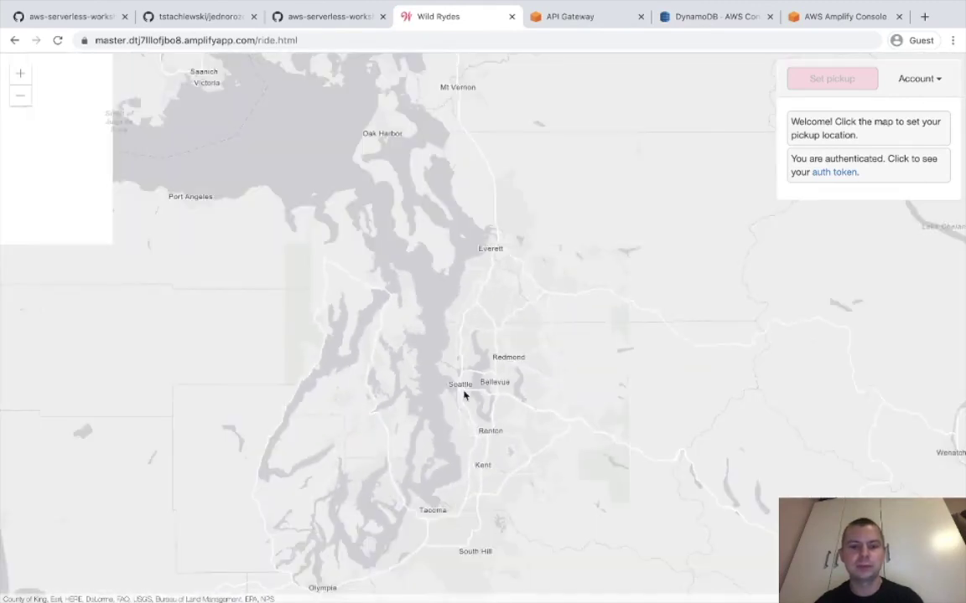
{"action": "scroll", "coordinate": [464, 392], "scroll_direction": "up", "scroll_amount": 3}
{"action": "scroll", "coordinate": [467, 390], "scroll_direction": "up", "scroll_amount": 5}
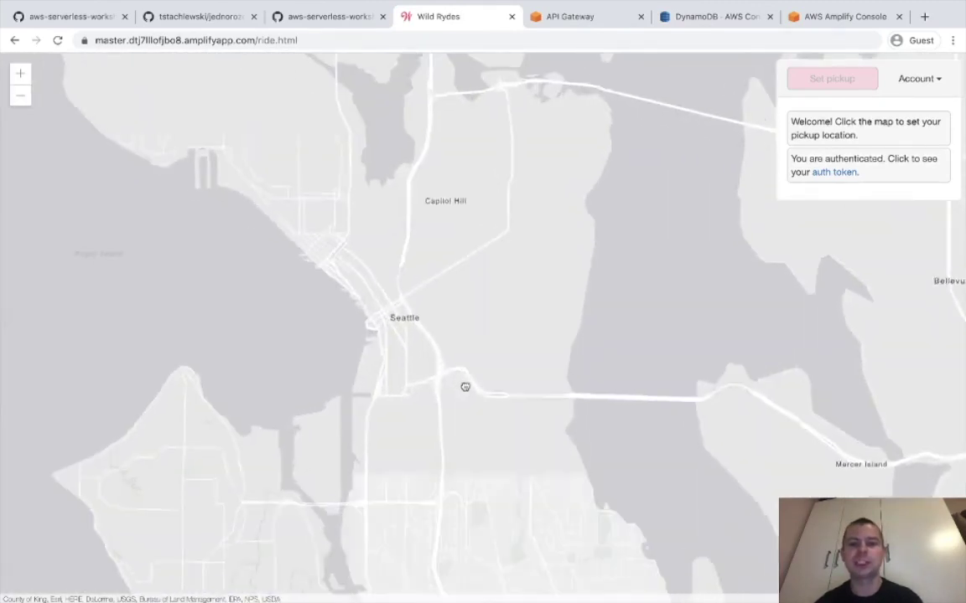
{"action": "scroll", "coordinate": [465, 387], "scroll_direction": "down", "scroll_amount": 4}
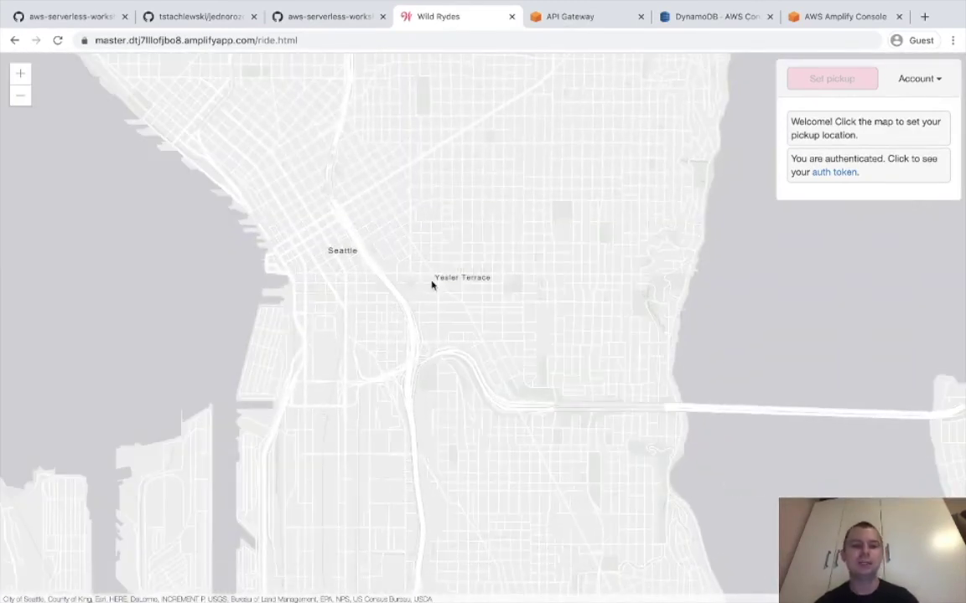
{"action": "left_click", "coordinate": [406, 188]}
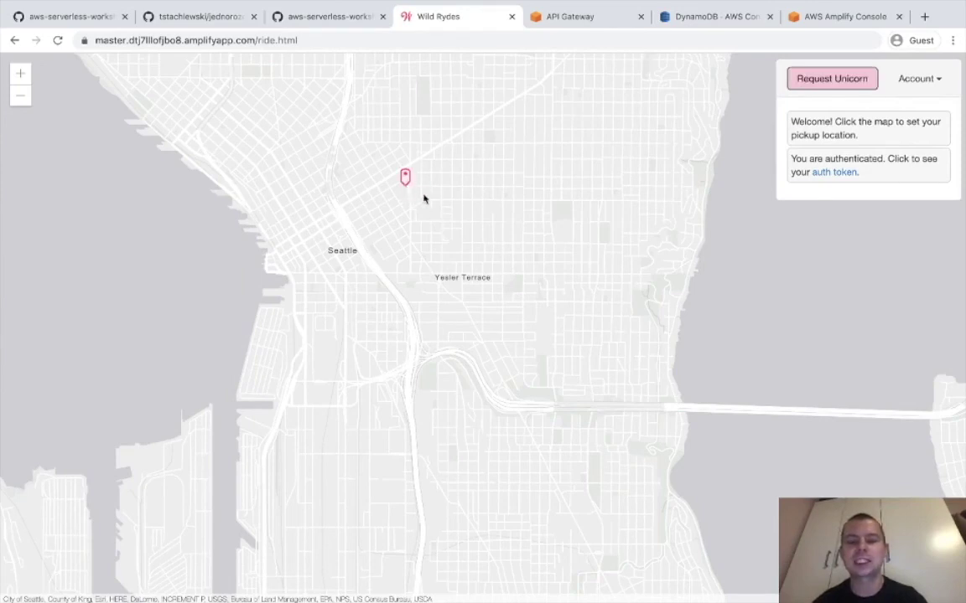
{"action": "left_click", "coordinate": [832, 84]}
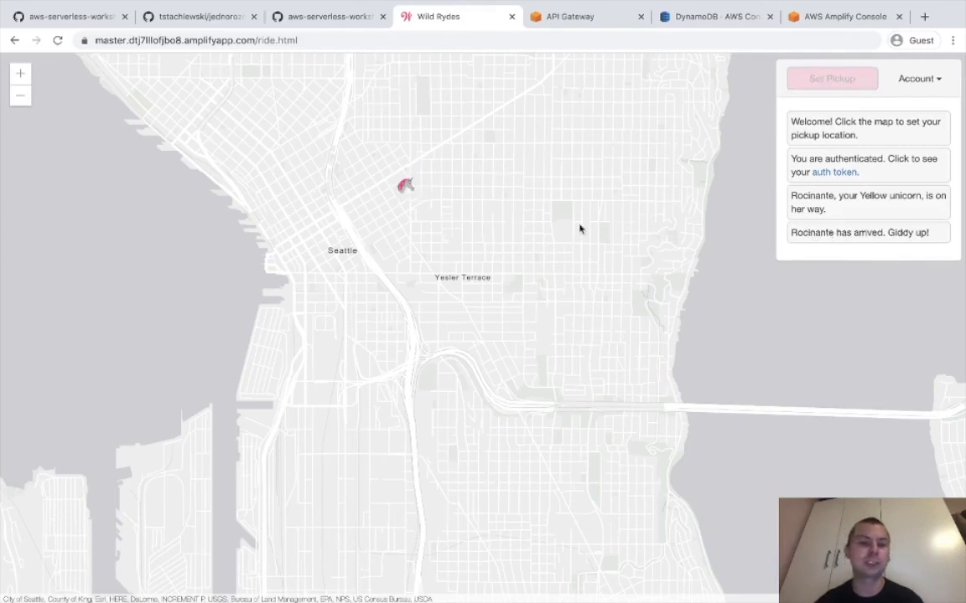
Request two more unicorn rides, including one near Yesler Terrace.
{"action": "left_click", "coordinate": [539, 210]}
{"action": "left_click", "coordinate": [825, 80]}
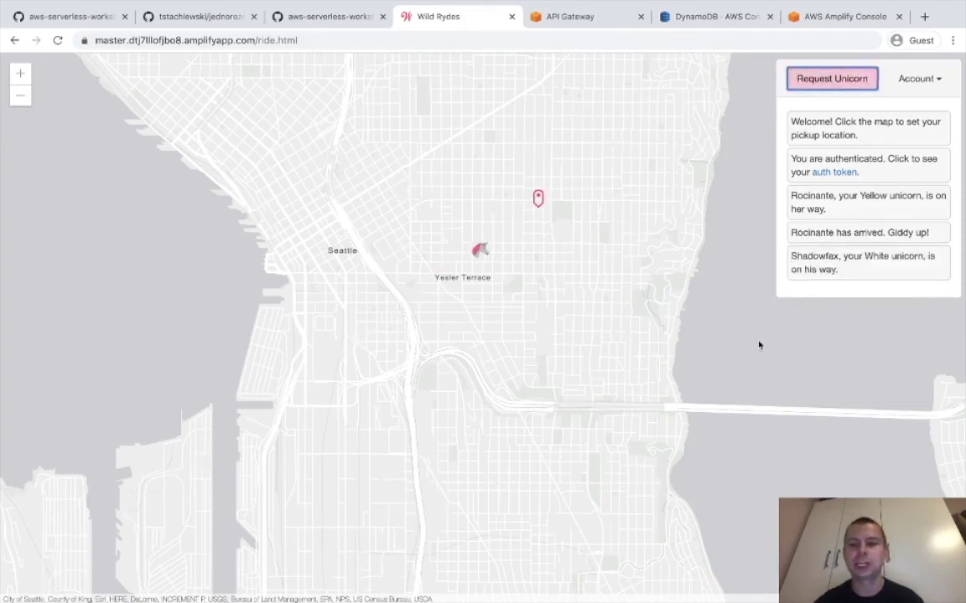
{"action": "left_click", "coordinate": [469, 278]}
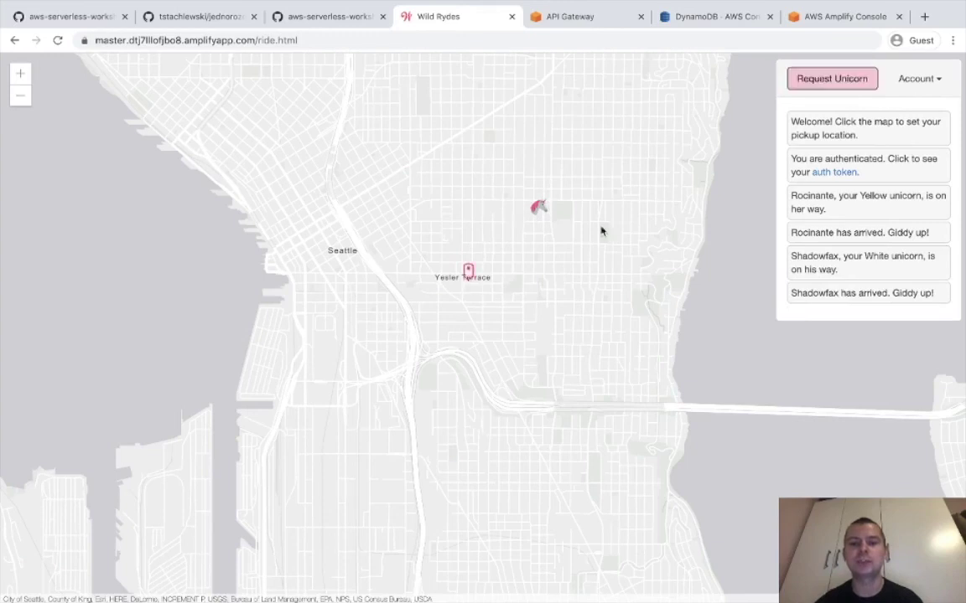
{"action": "left_click", "coordinate": [823, 86]}
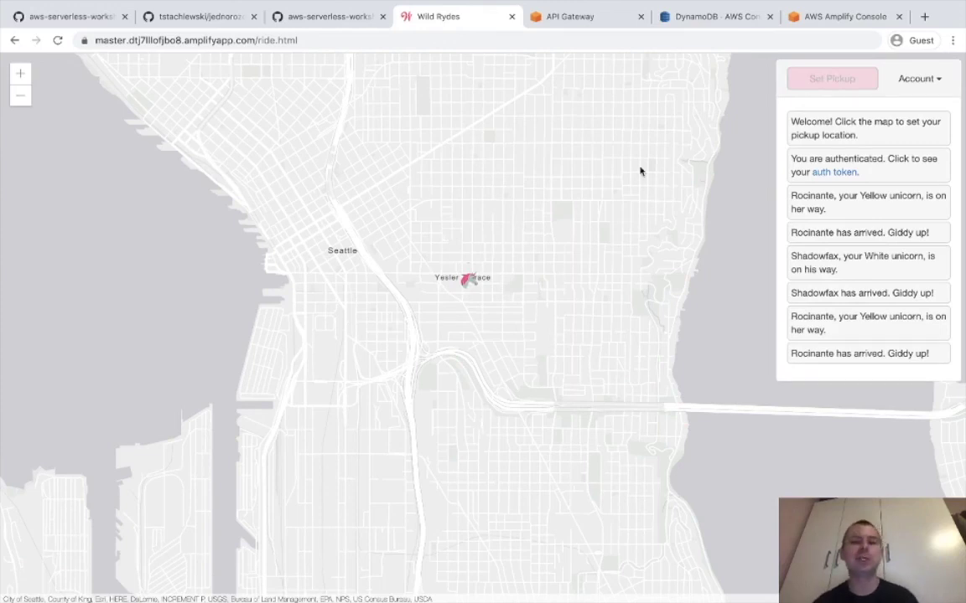
{"action": "left_click", "coordinate": [711, 17]}
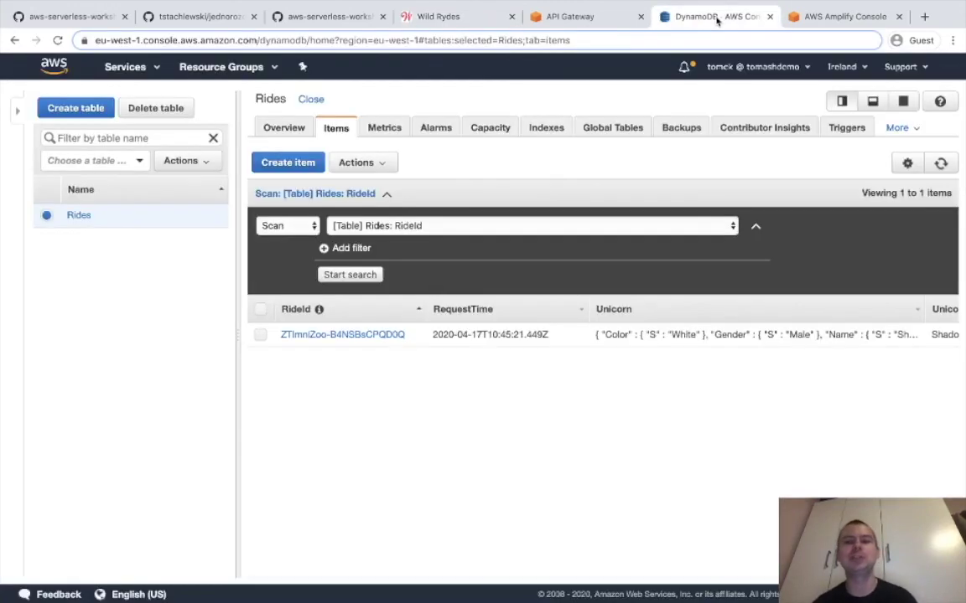
Refresh the Rides items and inspect the UnicornName and User columns of the four rides.
{"action": "left_click", "coordinate": [940, 162]}
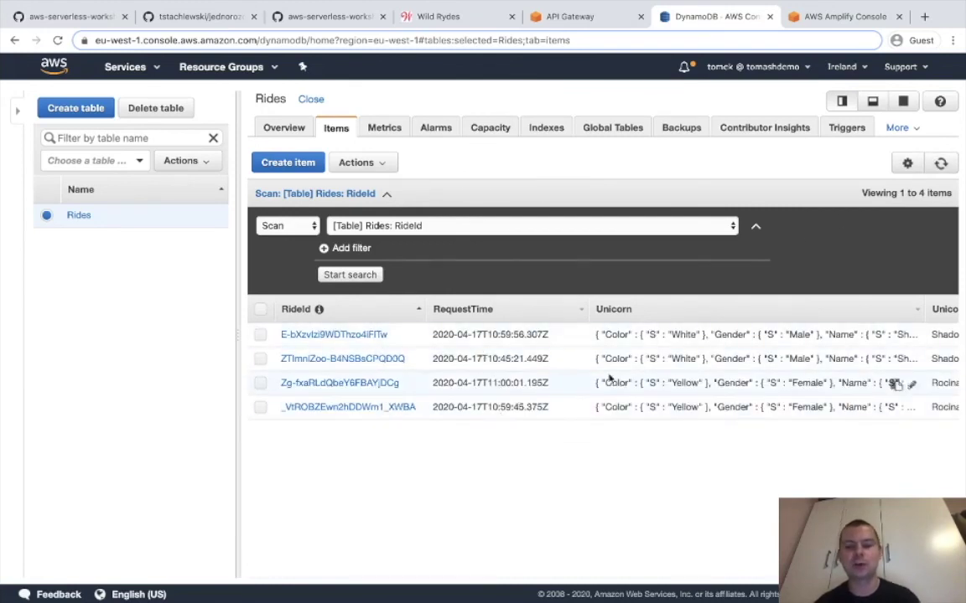
{"action": "scroll", "coordinate": [687, 369], "scroll_direction": "right", "scroll_amount": 5}
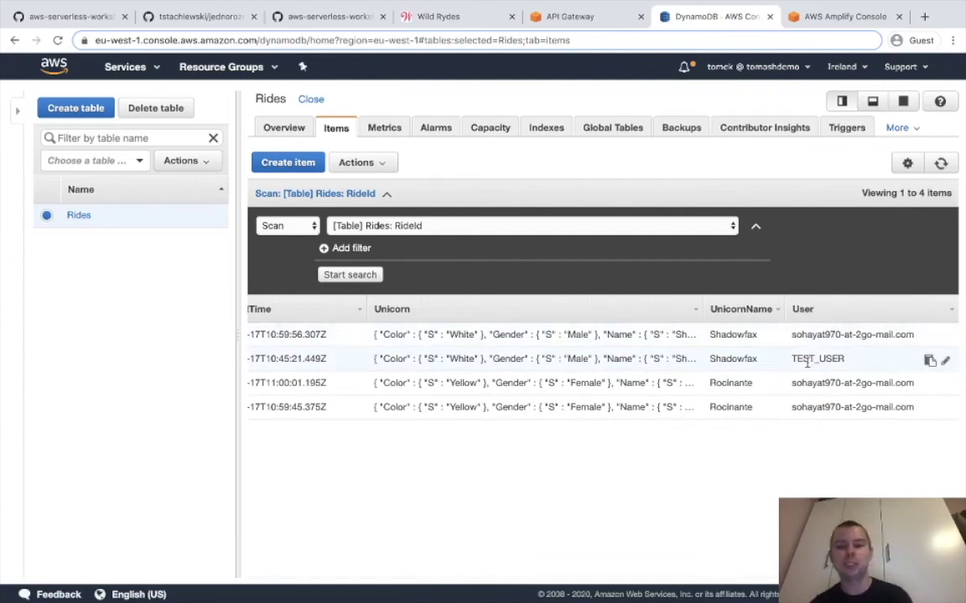
{"action": "double_click", "coordinate": [813, 335]}
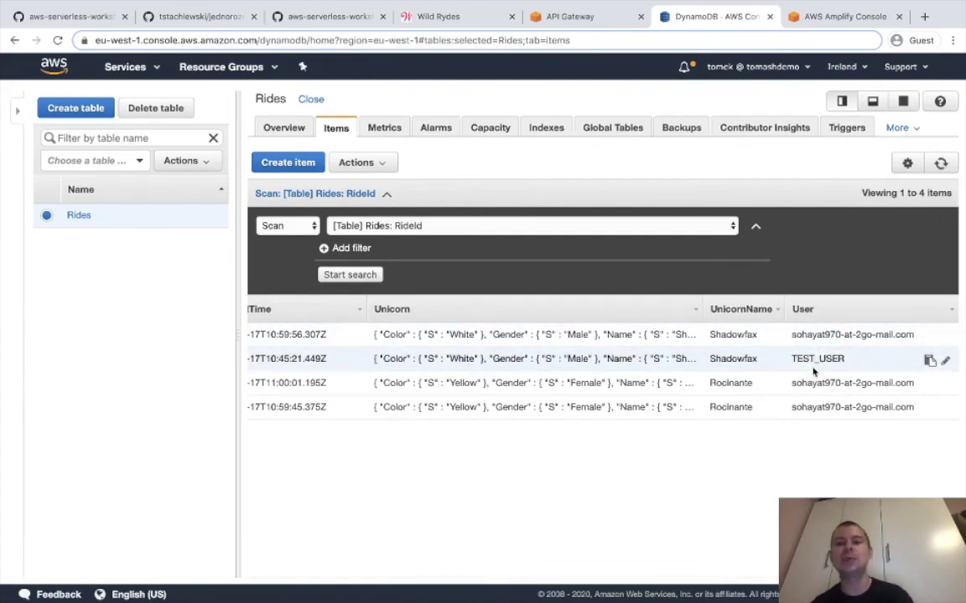
{"action": "left_click", "coordinate": [822, 383]}
{"action": "scroll", "coordinate": [811, 416], "scroll_direction": "left", "scroll_amount": 5}
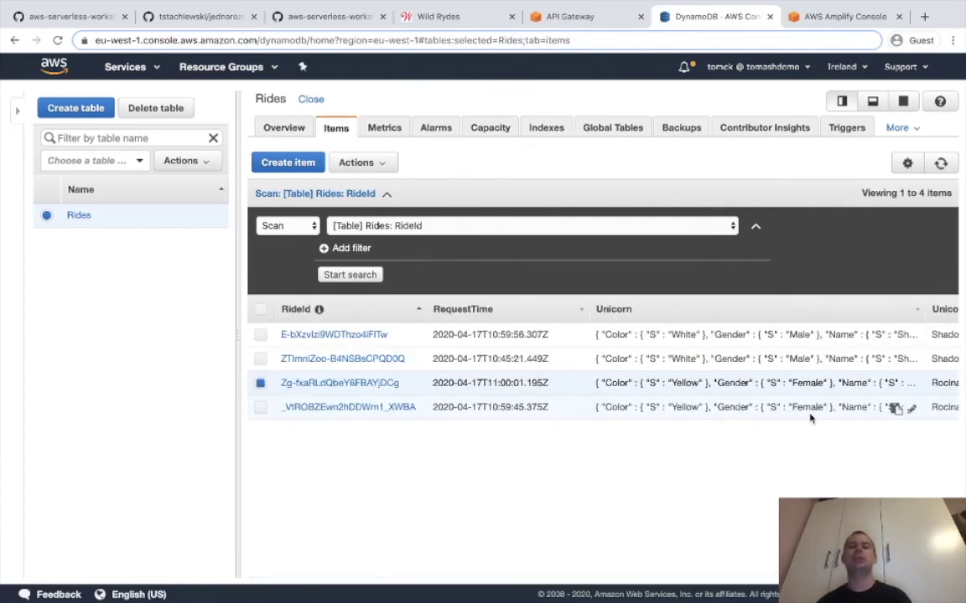
{"action": "scroll", "coordinate": [810, 418], "scroll_direction": "right", "scroll_amount": 3}
{"action": "scroll", "coordinate": [810, 418], "scroll_direction": "left", "scroll_amount": 3}
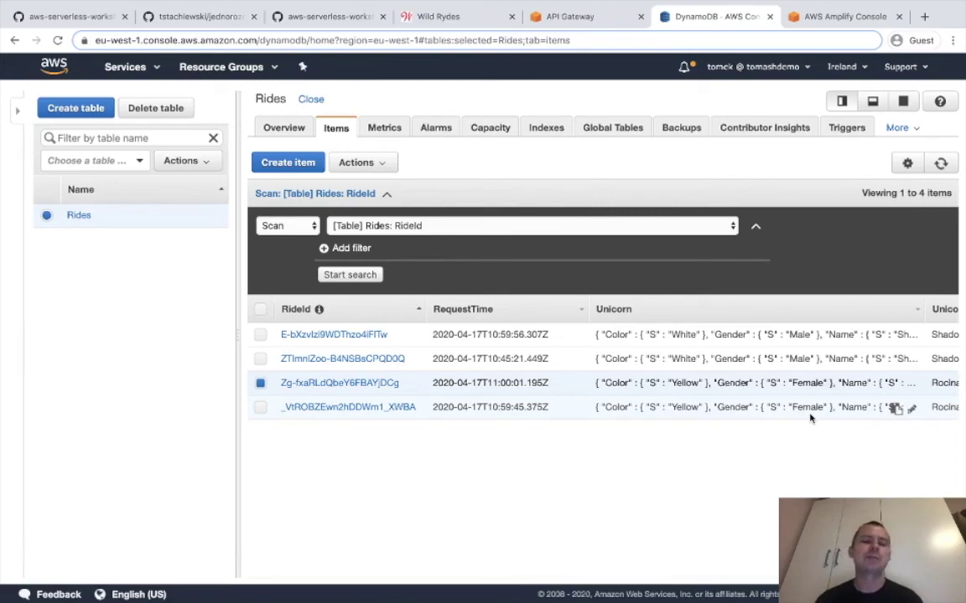
Show the Module 4 README from the top, exit Chrome full-screen, and bring OBS forward.
{"action": "left_click", "coordinate": [79, 24]}
{"action": "left_click", "coordinate": [306, 17]}
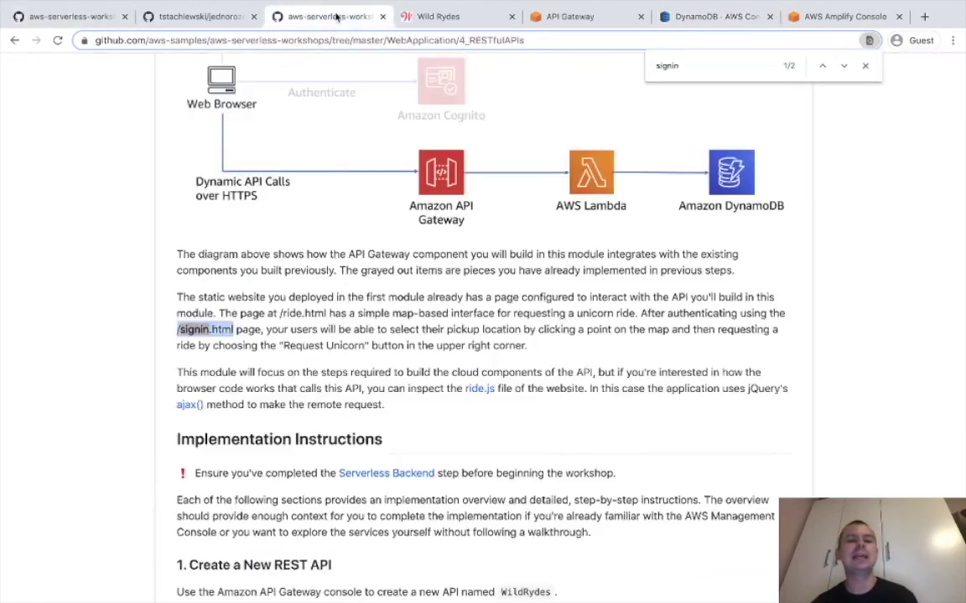
{"action": "scroll", "coordinate": [341, 227], "scroll_direction": "up", "scroll_amount": 10}
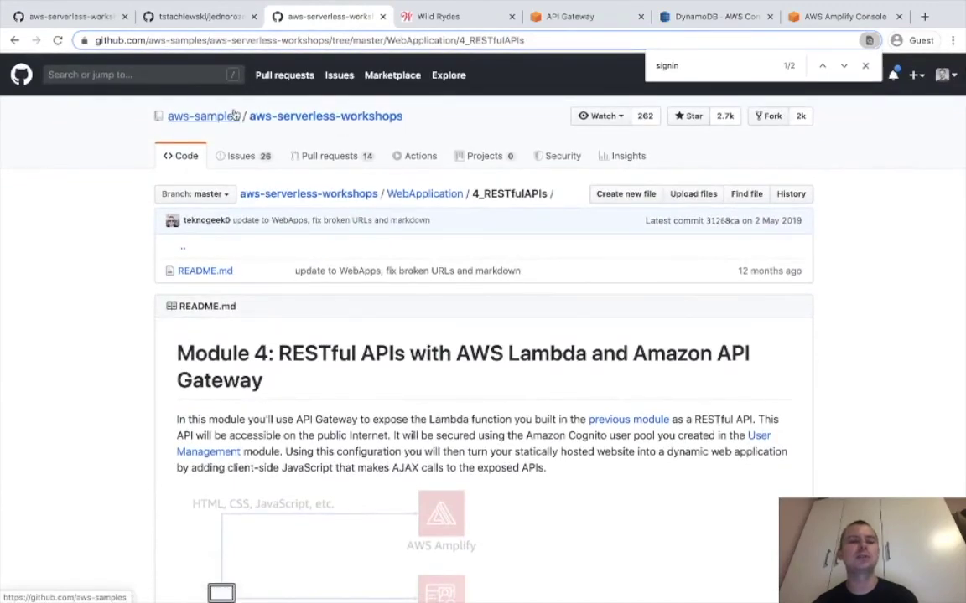
{"action": "mouse_move", "coordinate": [185, 119]}
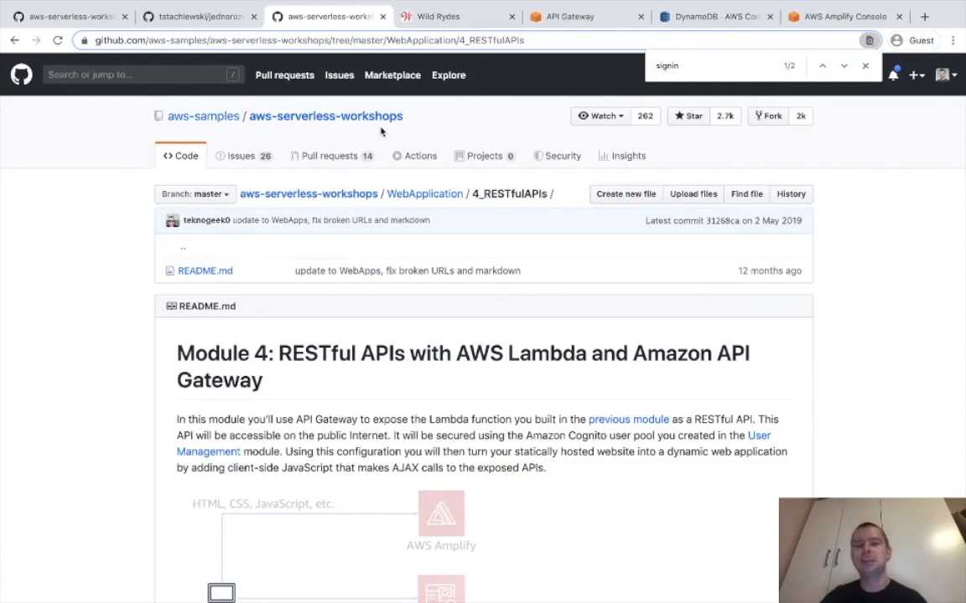
{"action": "mouse_move", "coordinate": [230, 8]}
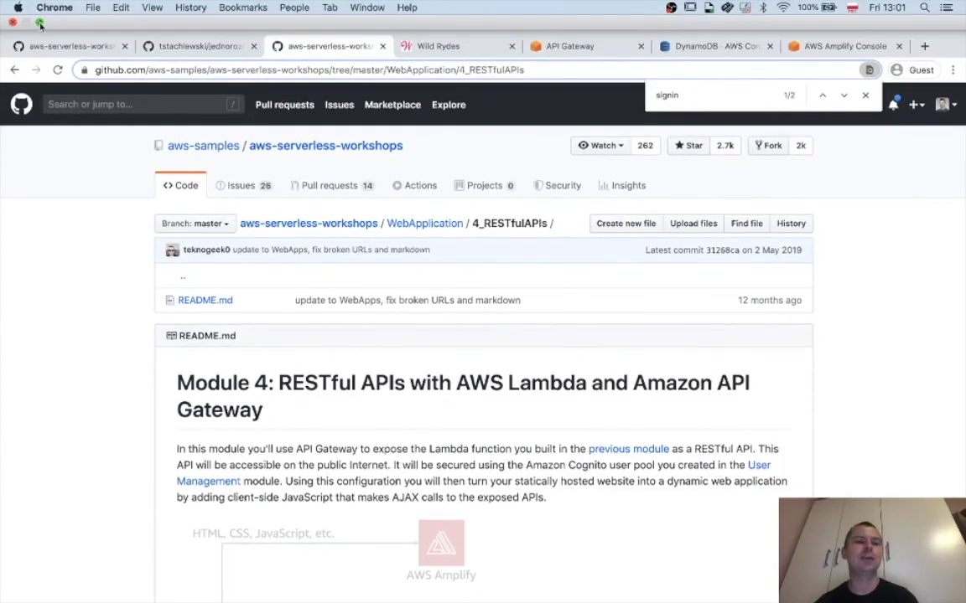
{"action": "left_click", "coordinate": [37, 22]}
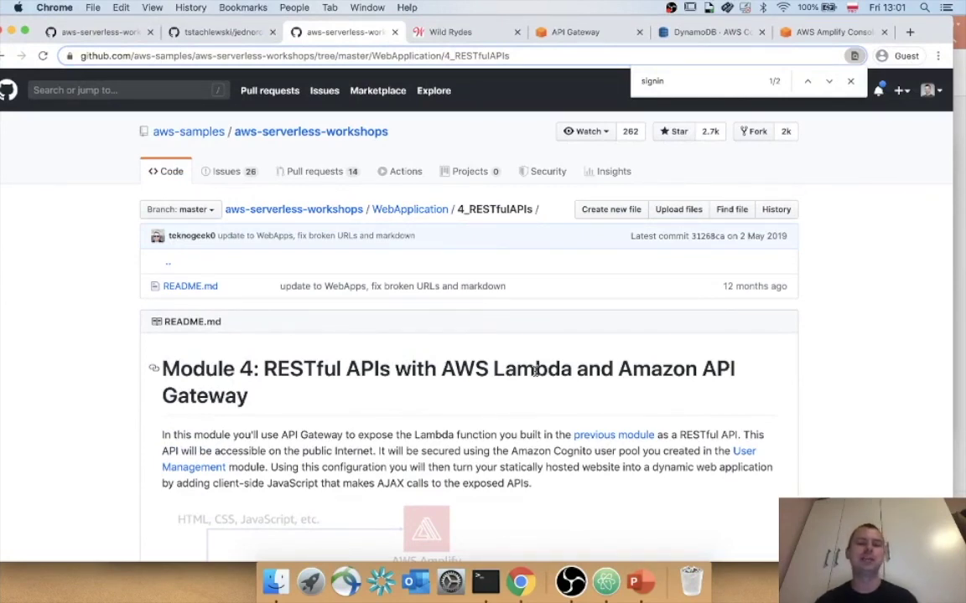
{"action": "left_click", "coordinate": [571, 581]}
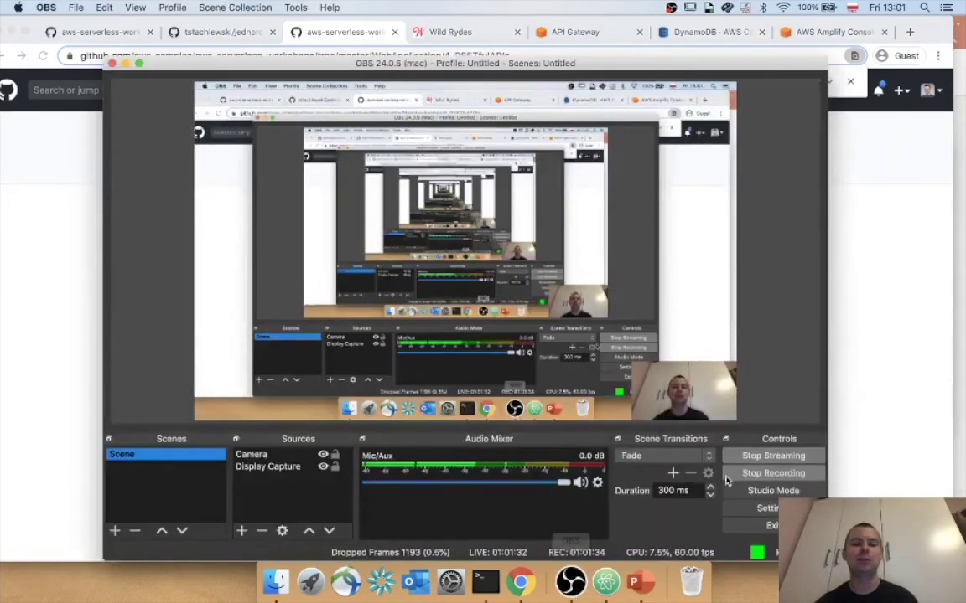